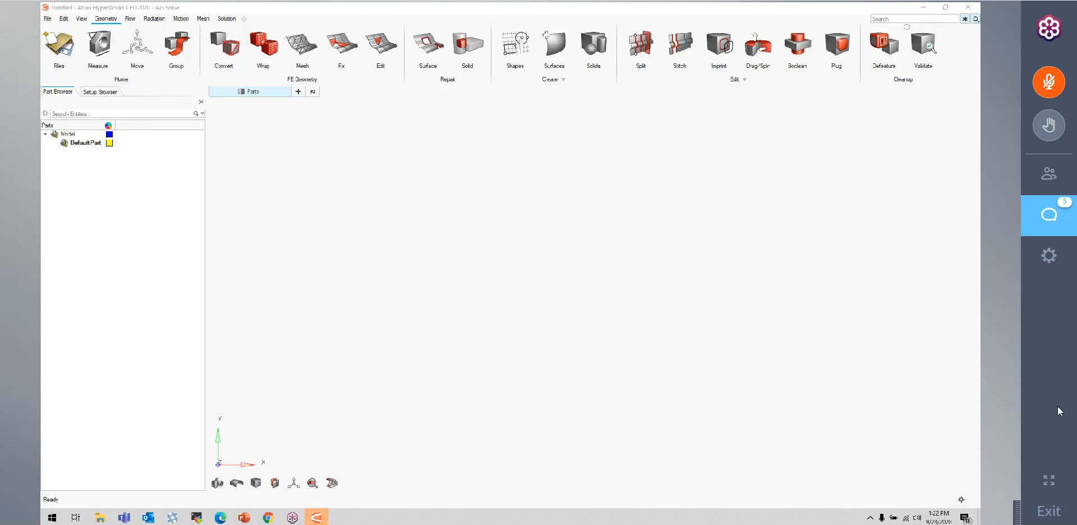
click(429, 325)
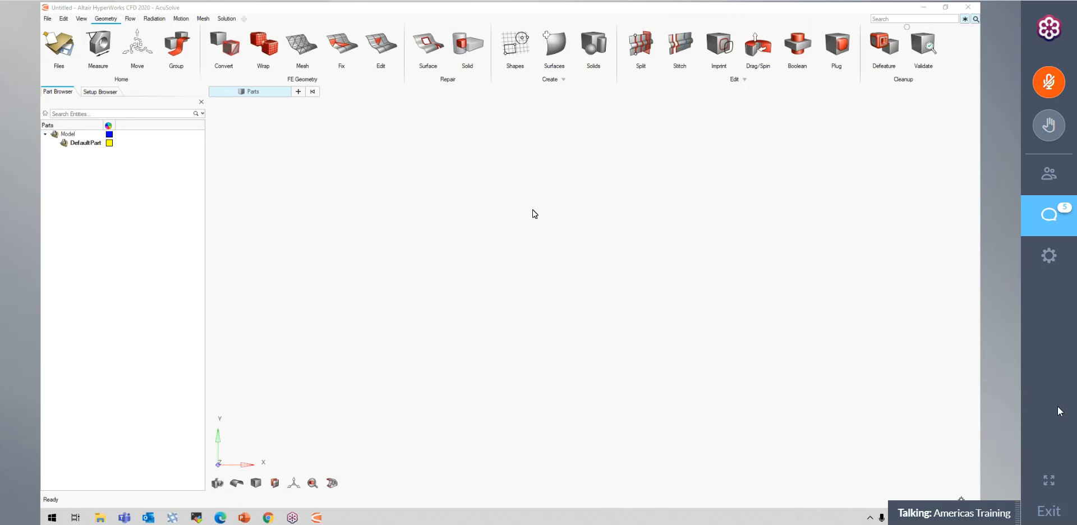
click(422, 196)
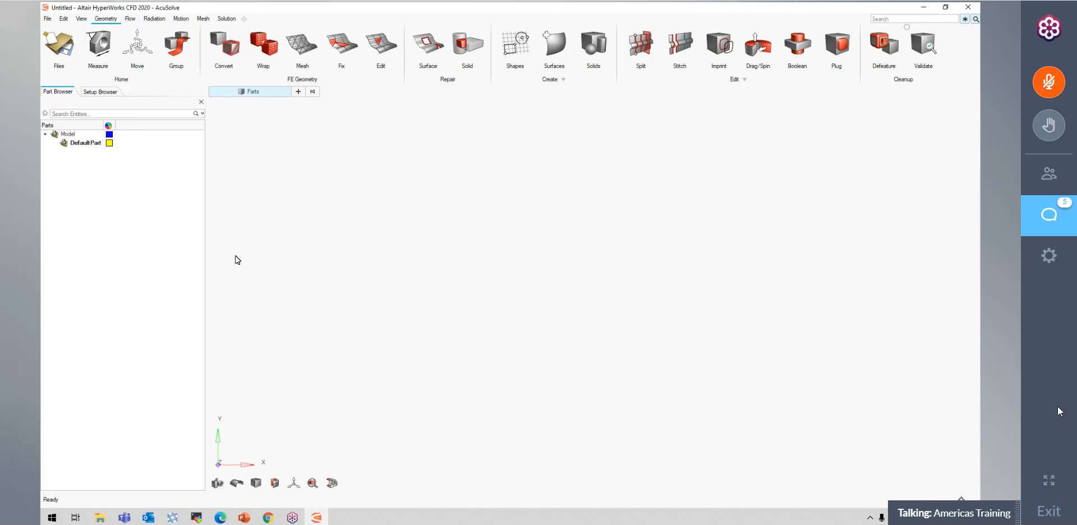
- Open the geometry model manifold.x_t from the Altair\Training\New_Training\Day1 folder, using the default Parasolid open options
click(49, 19)
mouse_move(73, 51)
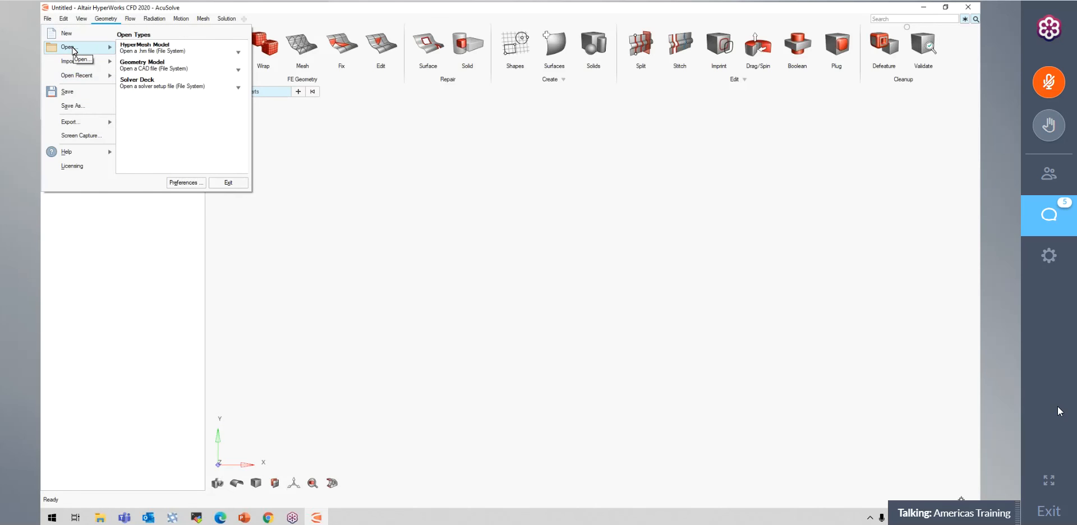
click(178, 69)
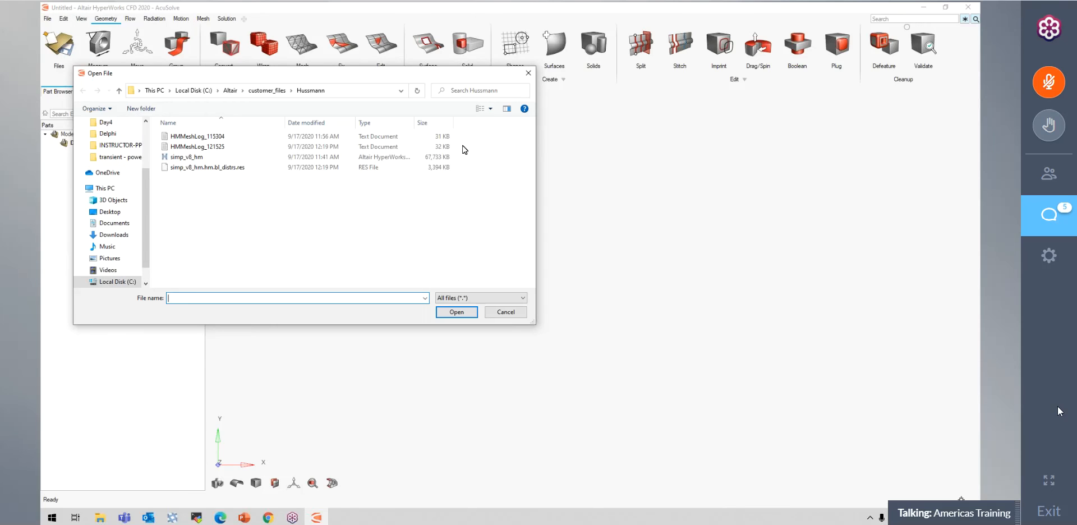
click(220, 91)
click(232, 93)
double_click(194, 158)
double_click(185, 167)
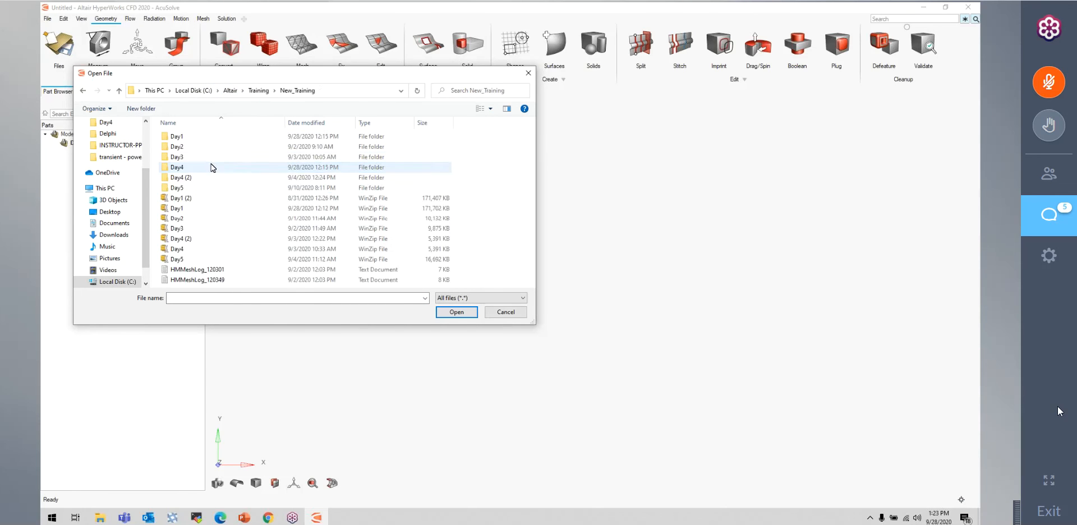
double_click(185, 137)
click(189, 147)
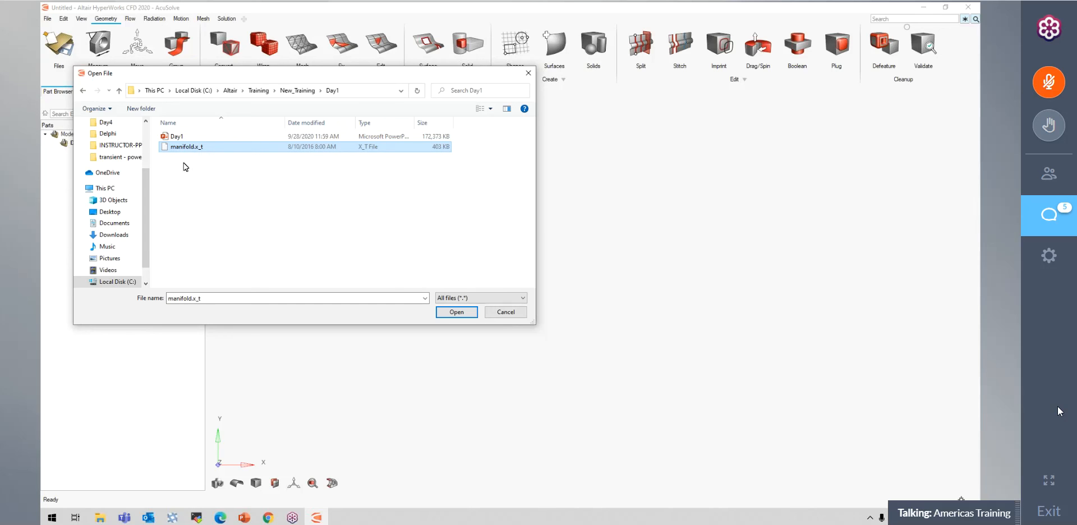
click(455, 312)
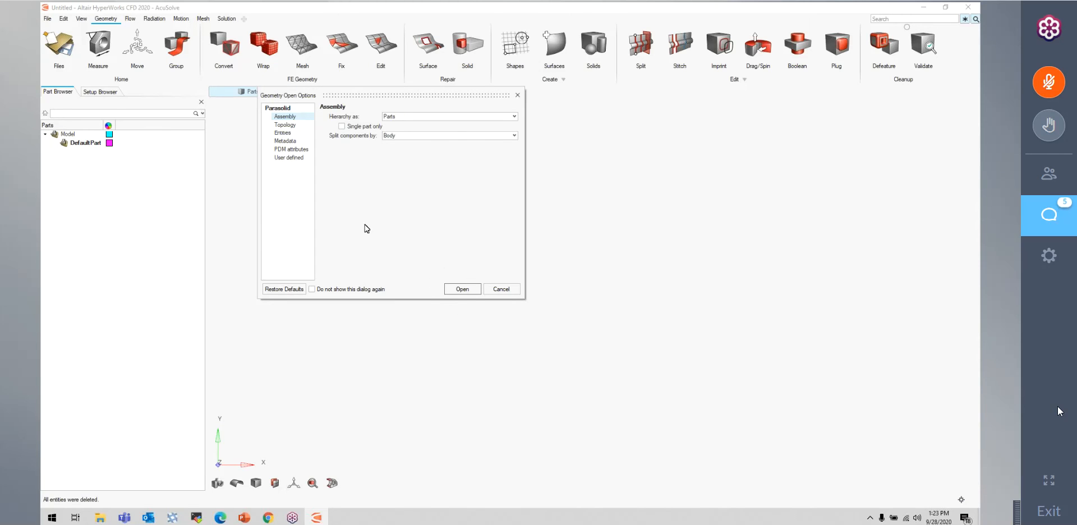
click(463, 290)
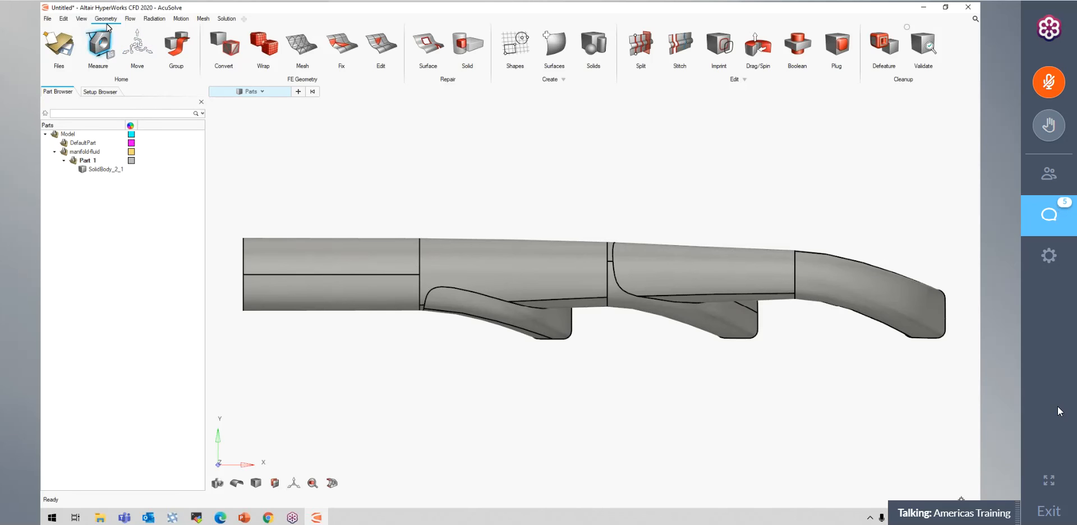
click(82, 19)
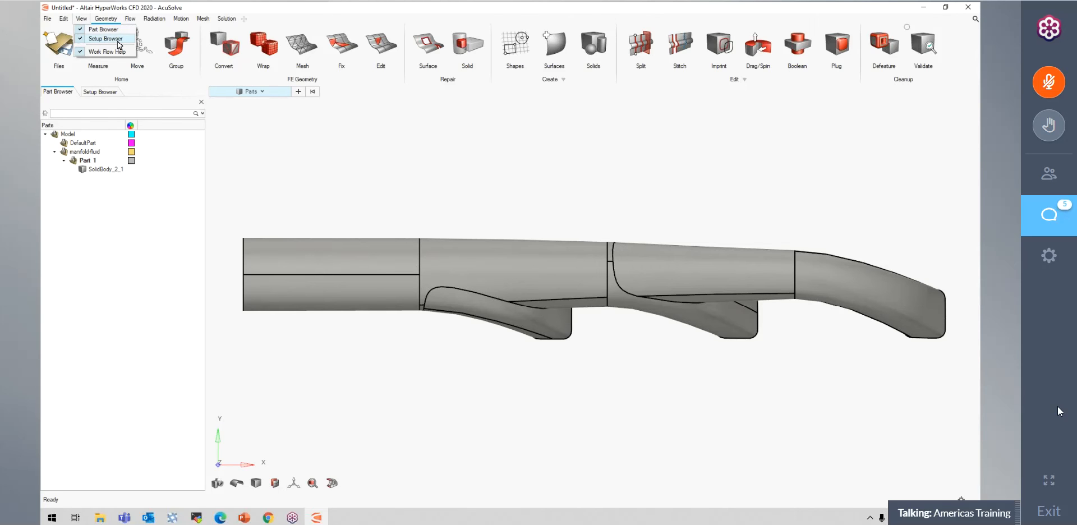
click(229, 160)
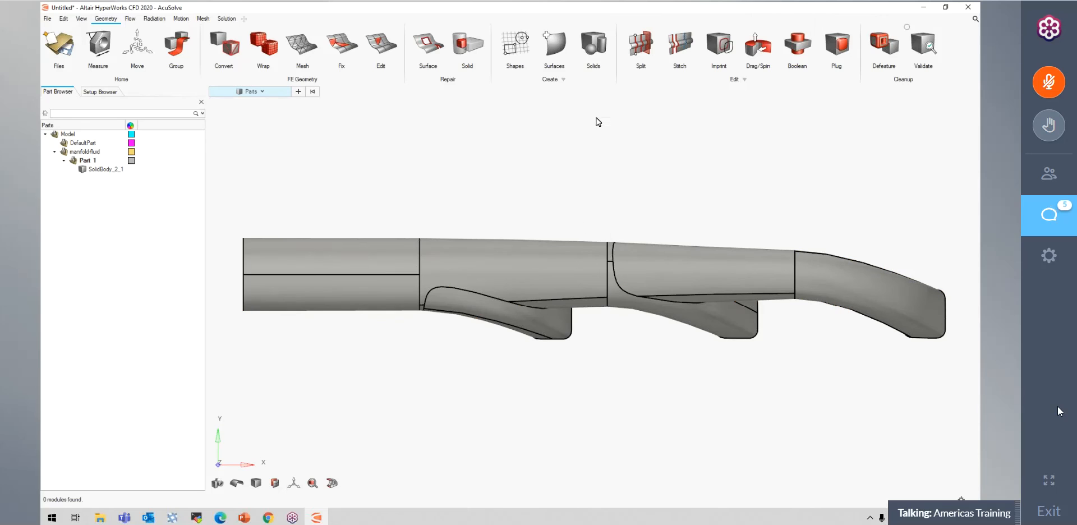
- Examine the manifold's overall shape from several angles, including its three rectangular branches and round main pipe
middle_drag(563, 137, 670, 404)
scroll(626, 341, up, 5)
scroll(624, 337, down, 5)
middle_drag(404, 243, 652, 280)
right_drag(807, 259, 738, 211)
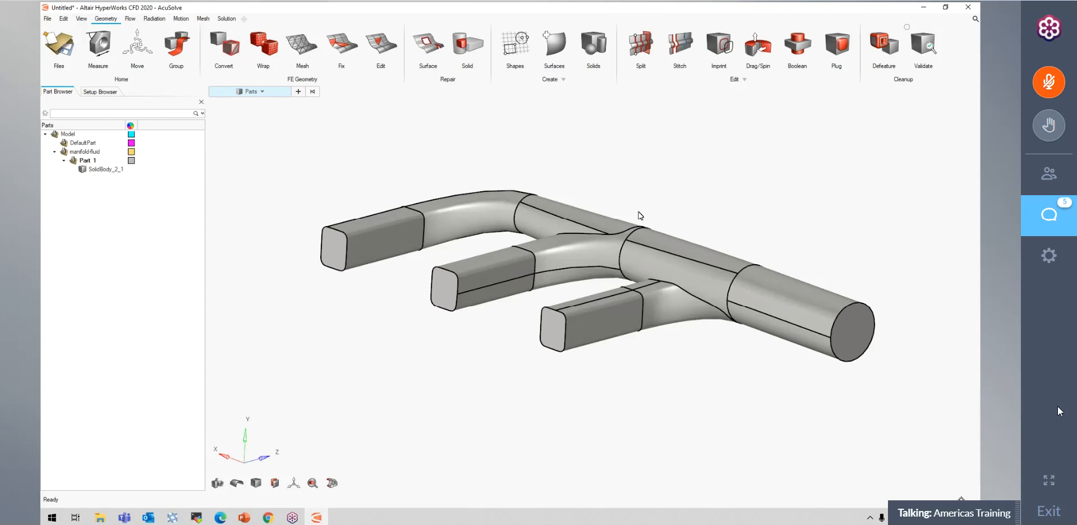
right_drag(697, 183, 731, 121)
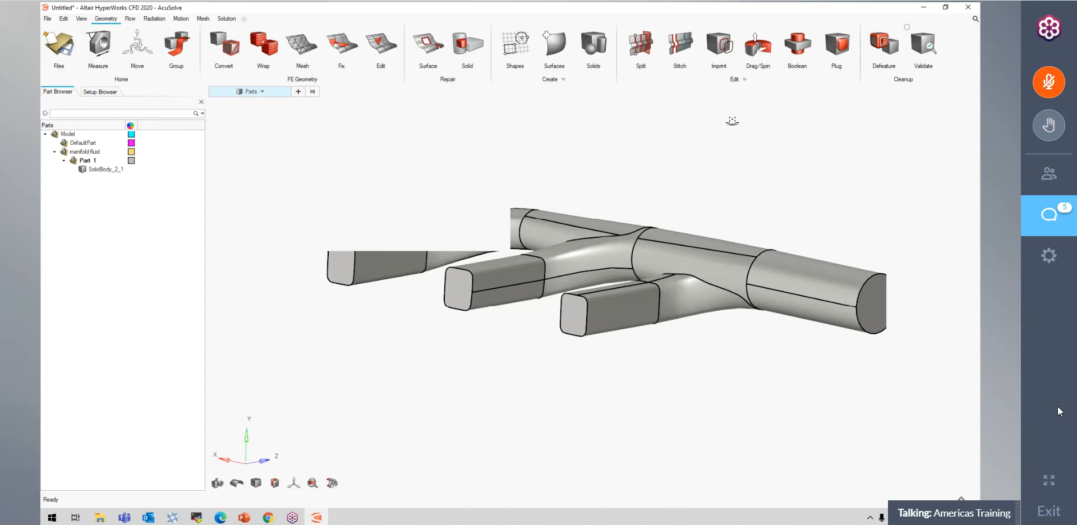
middle_drag(731, 120, 632, 207)
scroll(388, 317, up, 1)
right_drag(388, 316, 435, 257)
scroll(394, 308, down, 3)
right_drag(394, 308, 466, 256)
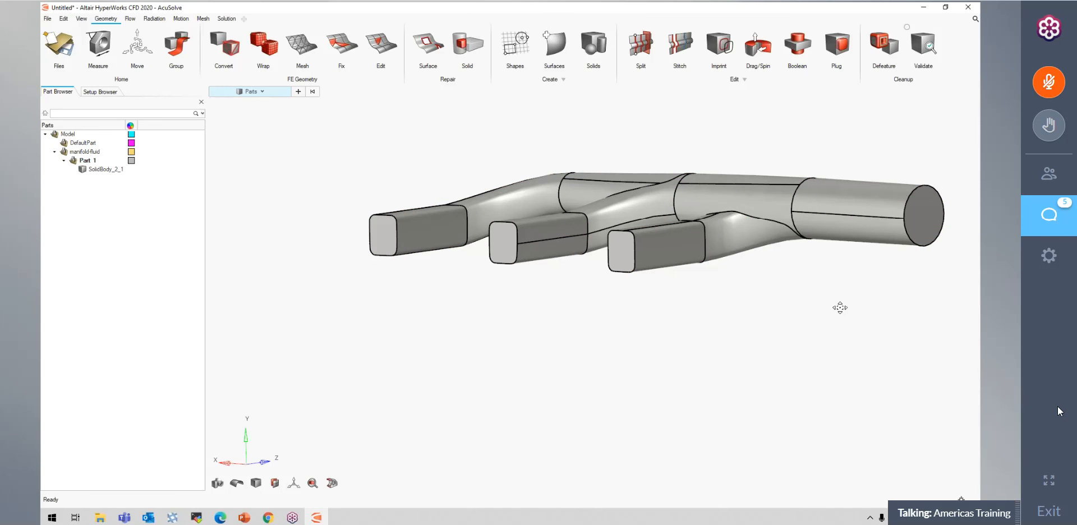
right_drag(839, 307, 663, 201)
- Examine the surface edges up close where the branches join the manifold's main pipe
scroll(688, 301, up, 5)
scroll(663, 202, up, 2)
middle_drag(611, 252, 589, 301)
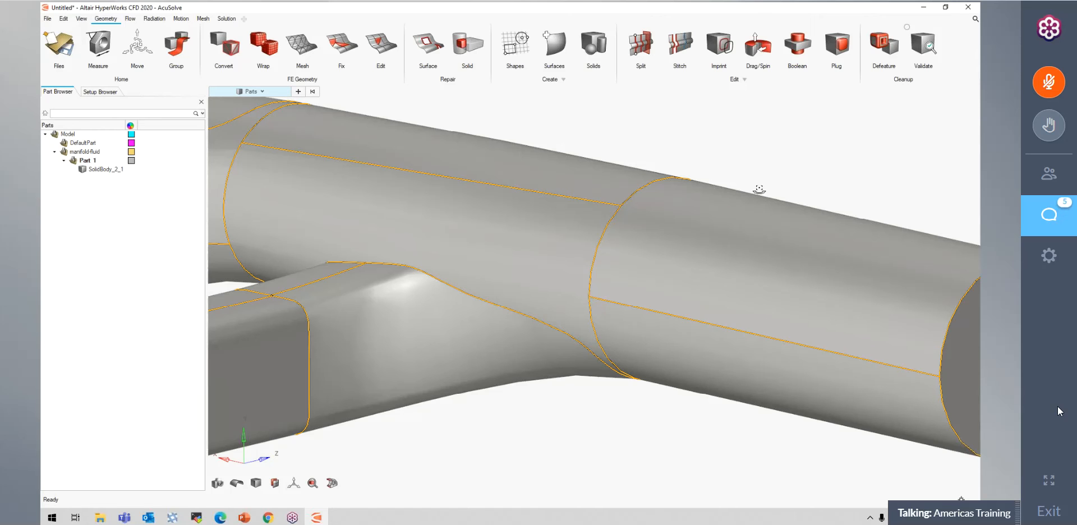
mouse_move(759, 189)
right_down()
mouse_move(779, 161)
mouse_move(711, 164)
mouse_move(781, 164)
mouse_move(635, 217)
mouse_move(666, 224)
mouse_move(594, 234)
mouse_move(649, 224)
mouse_move(648, 197)
mouse_move(611, 230)
mouse_move(715, 266)
mouse_move(563, 302)
mouse_move(701, 280)
mouse_move(735, 323)
right_up()
middle_drag(735, 323, 735, 324)
right_drag(736, 324, 656, 274)
middle_drag(655, 274, 580, 324)
scroll(582, 286, up, 5)
middle_drag(616, 273, 584, 302)
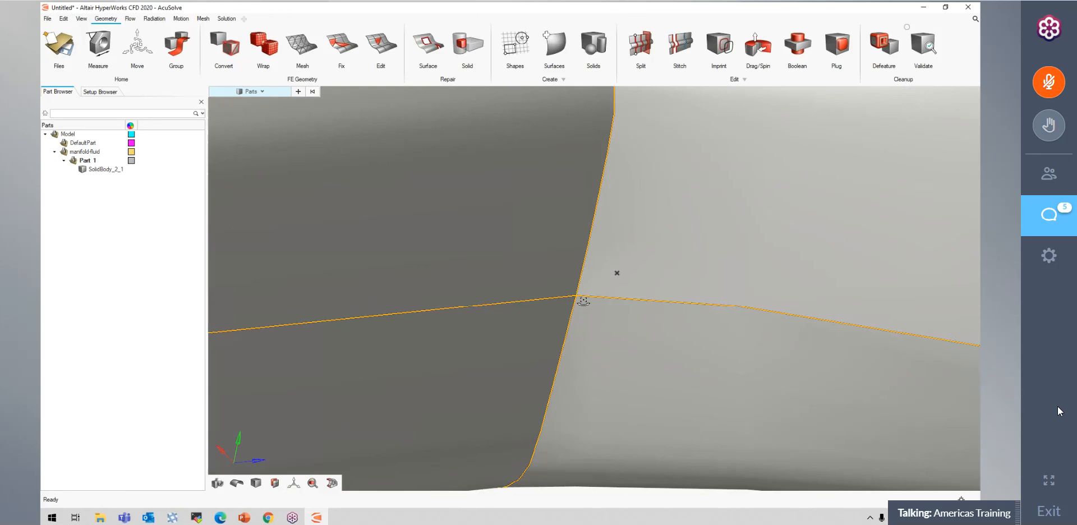
scroll(583, 301, down, 10)
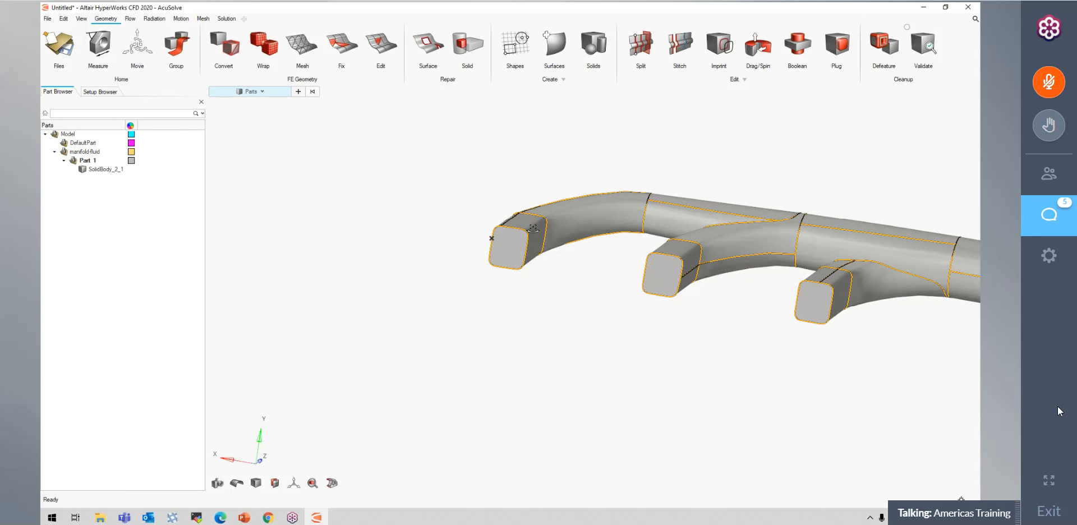
- Examine the whole manifold again at different distances in an angled view that shows its branch ends and round end face
middle_drag(533, 229, 703, 208)
right_drag(703, 207, 539, 247)
scroll(538, 248, up, 3)
scroll(538, 247, down, 5)
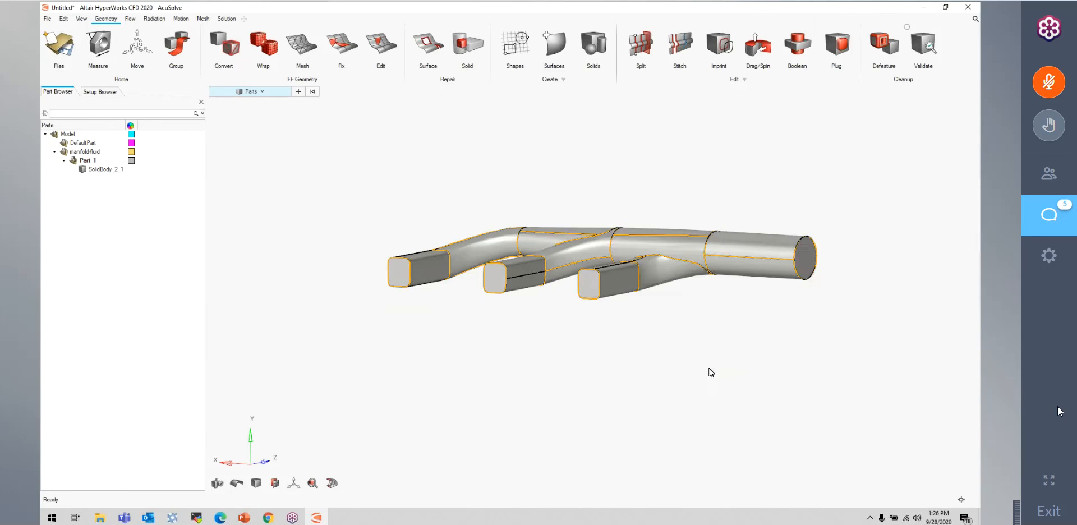
right_drag(857, 185, 849, 194)
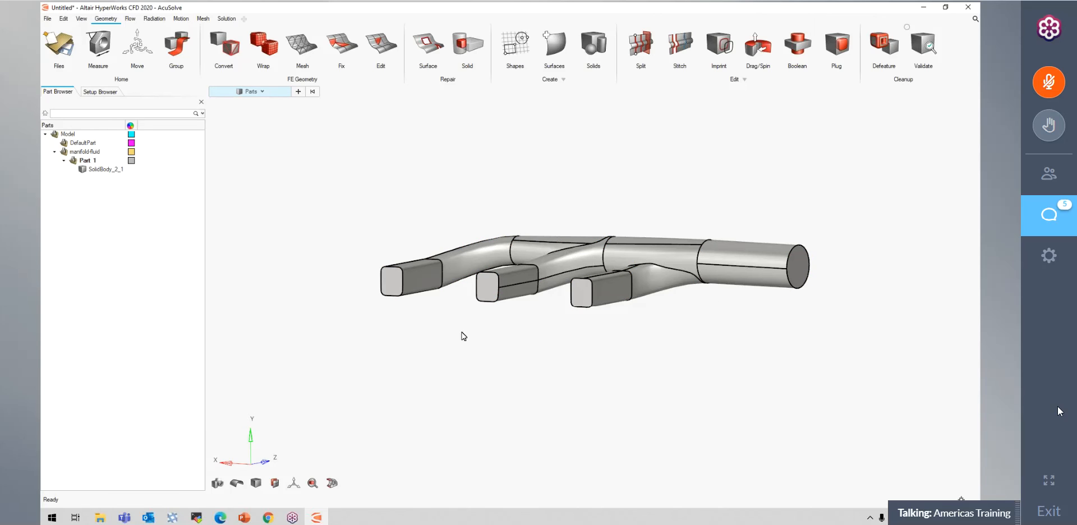
middle_drag(855, 302, 844, 320)
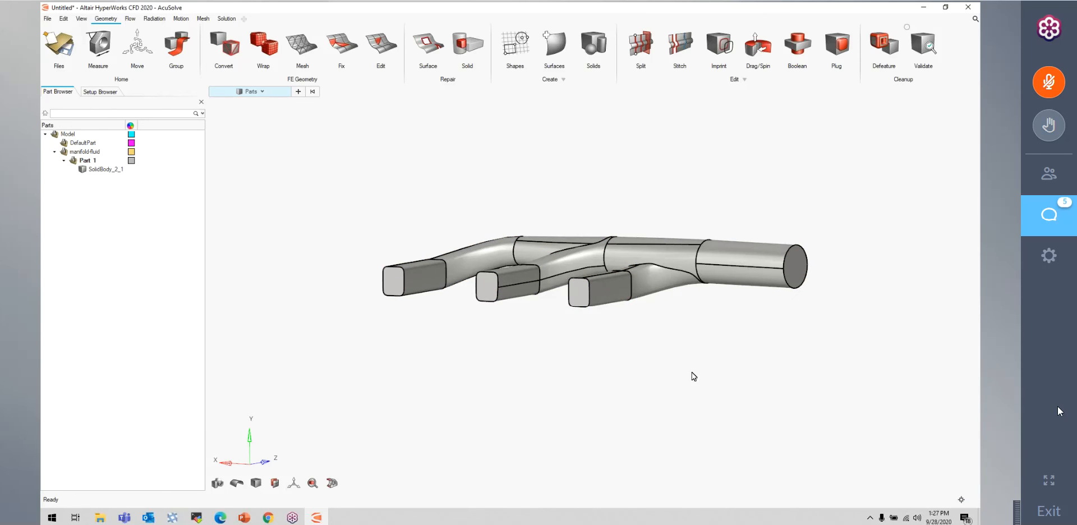
middle_drag(618, 397, 535, 212)
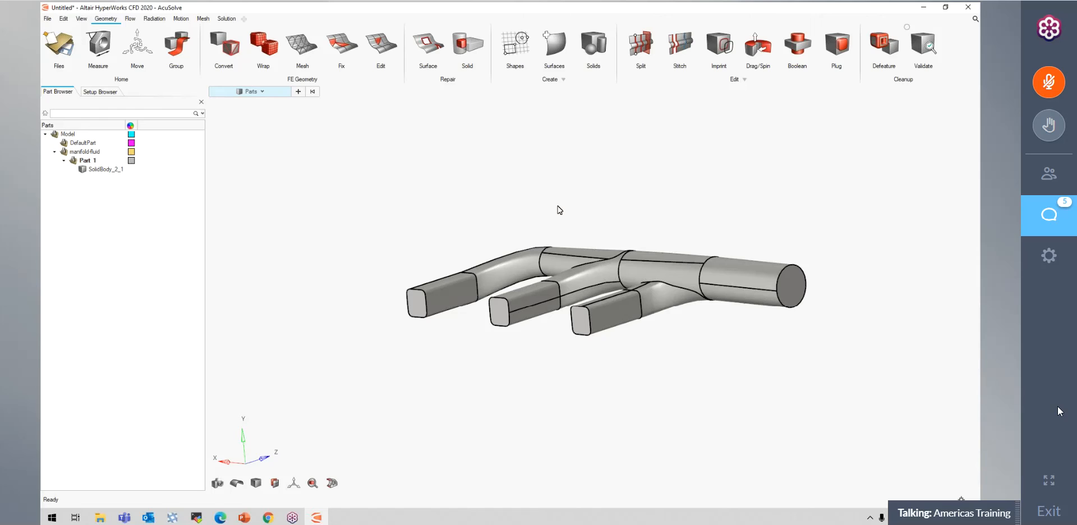
middle_drag(504, 236, 602, 352)
right_drag(602, 352, 608, 338)
scroll(706, 368, up, 3)
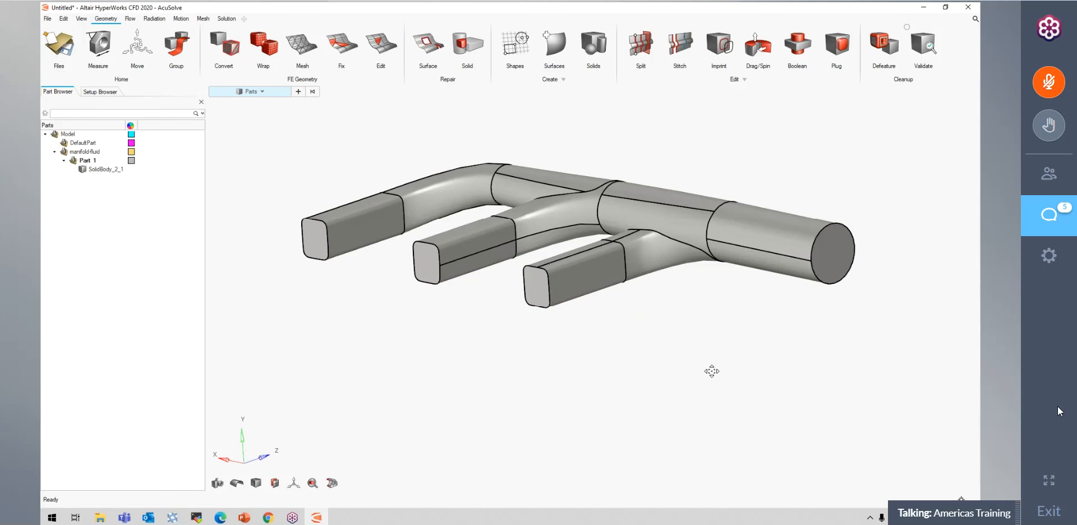
right_drag(703, 363, 711, 368)
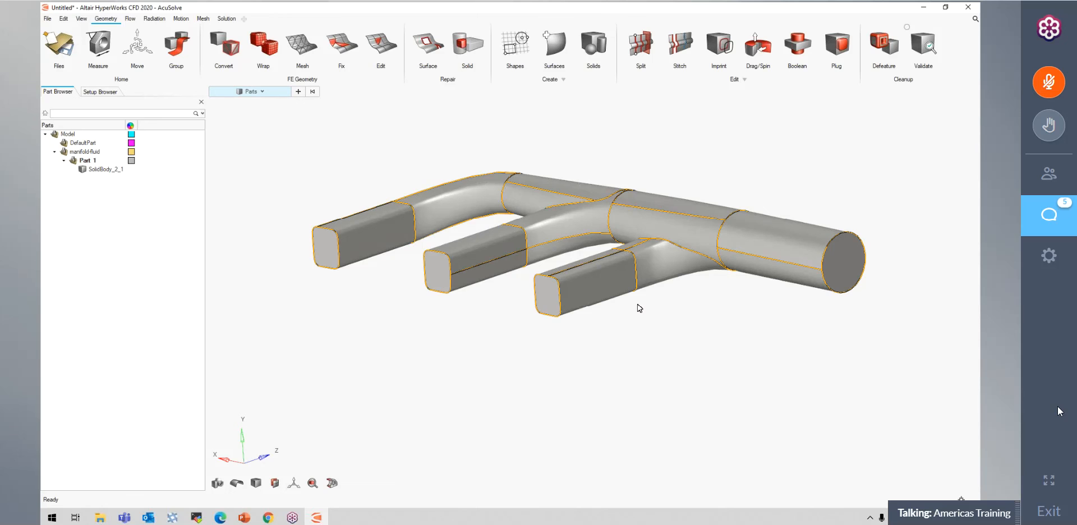
right_drag(677, 350, 685, 370)
middle_drag(682, 361, 664, 357)
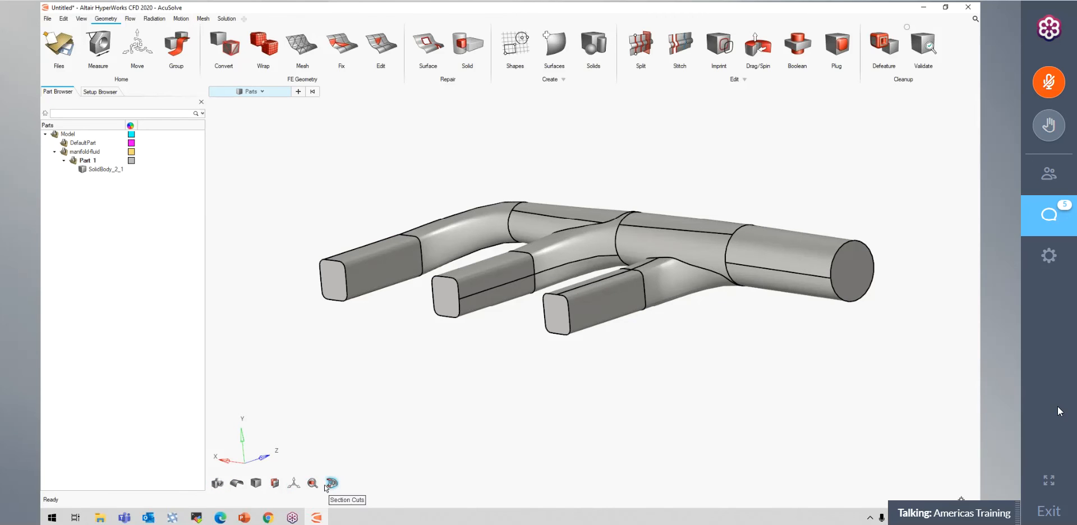
right_drag(542, 398, 531, 363)
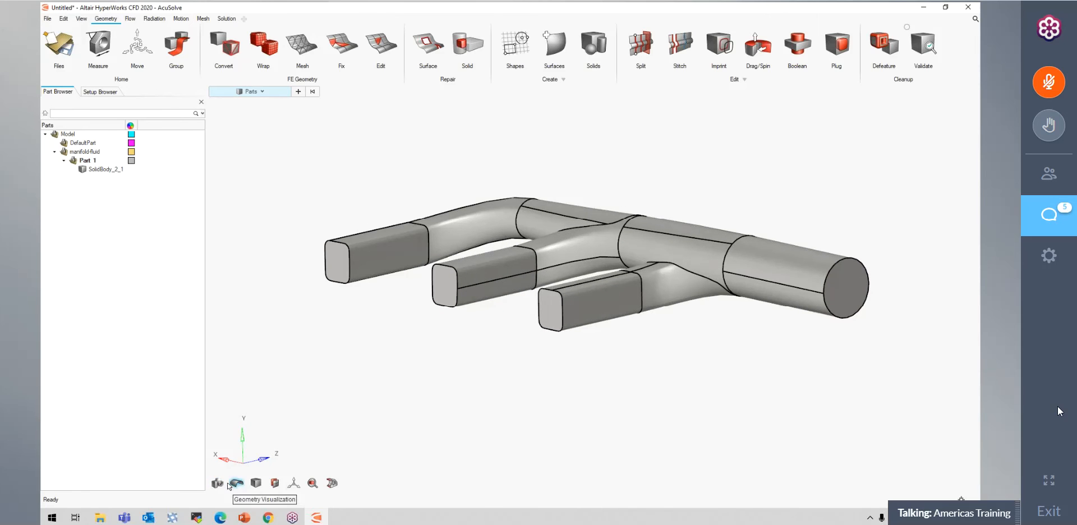
click(218, 483)
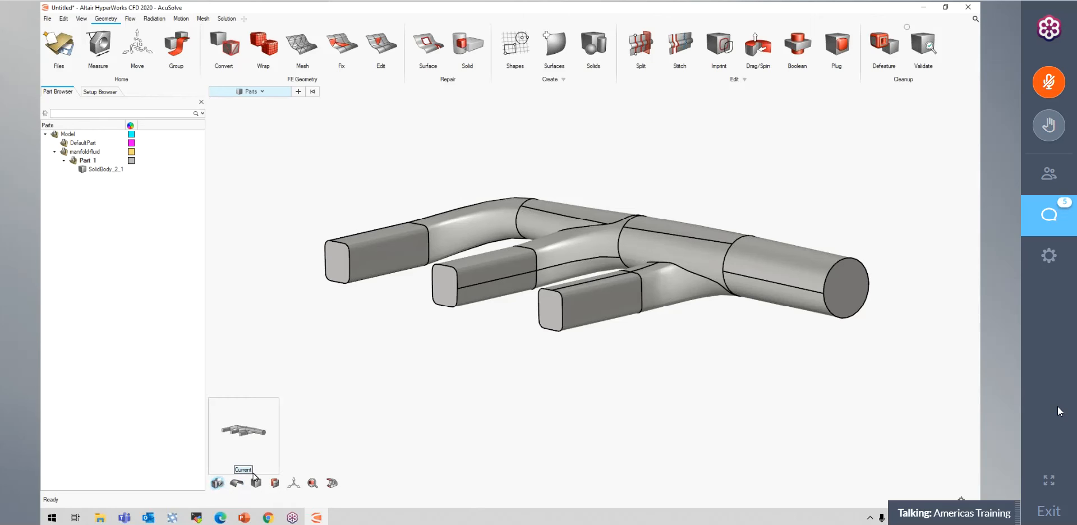
click(273, 403)
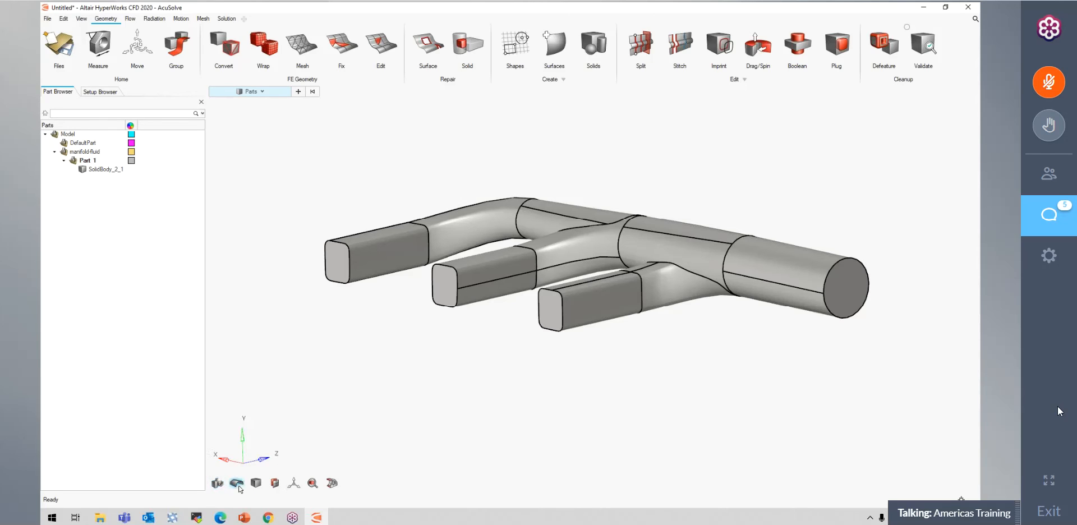
- Compare the transparent and wireframe geometry displays of the manifold
click(237, 484)
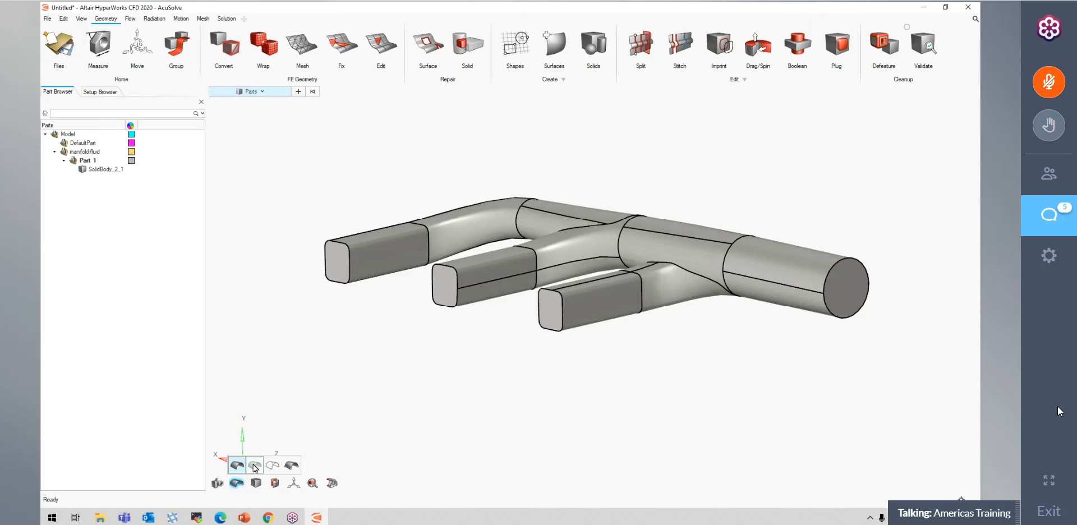
click(255, 465)
click(273, 465)
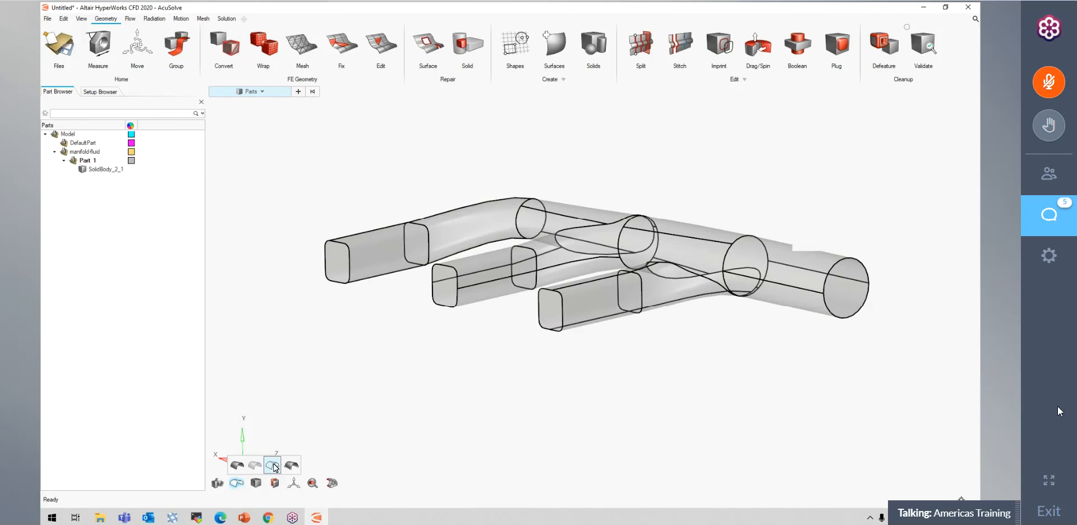
click(254, 465)
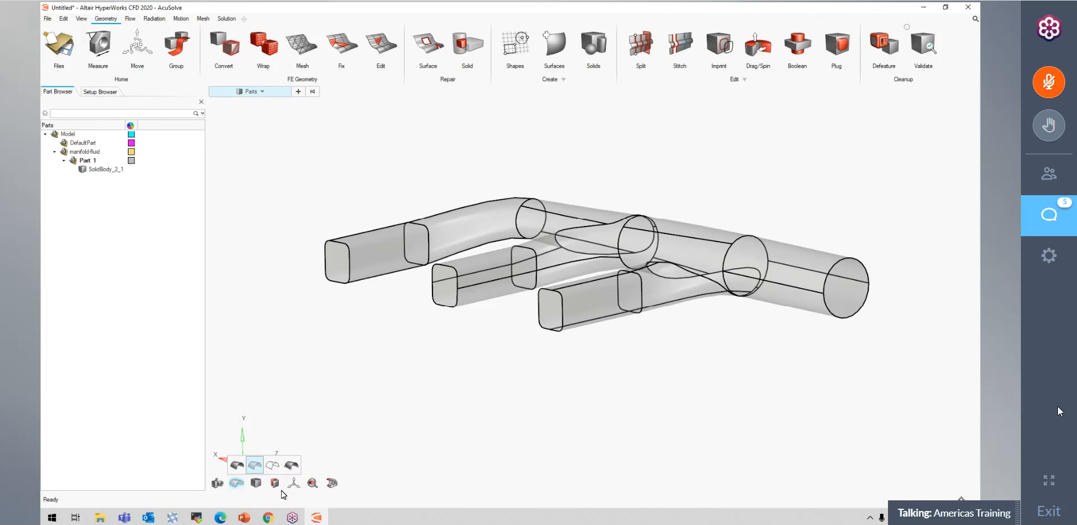
click(274, 466)
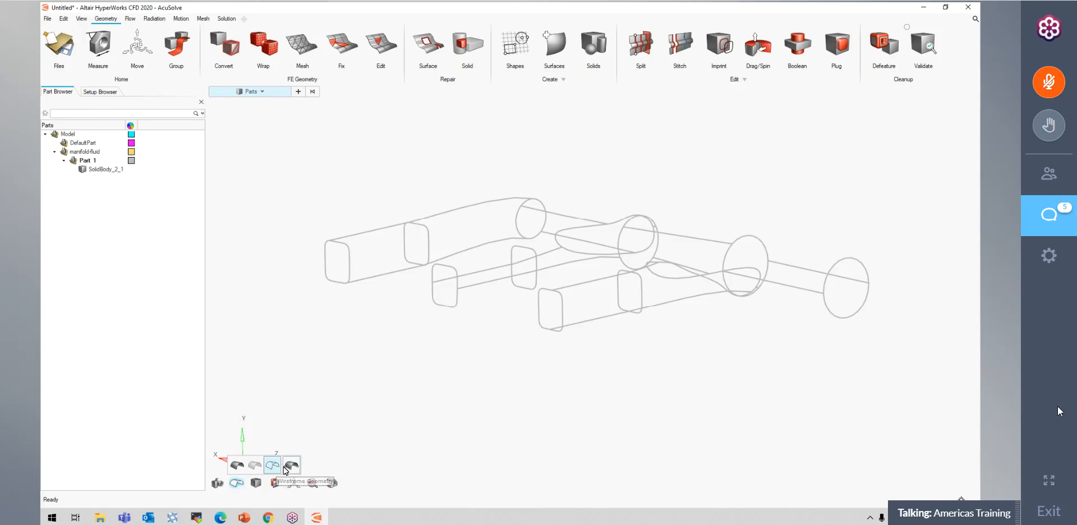
- Turn on the display of the manifold's vertex points and return the geometry to shaded display
click(291, 466)
click(237, 467)
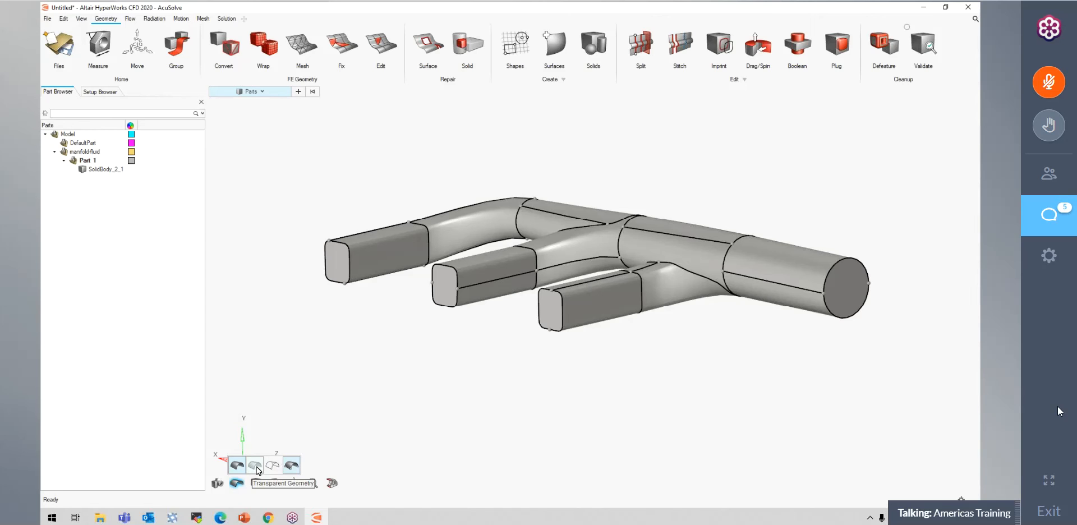
click(255, 467)
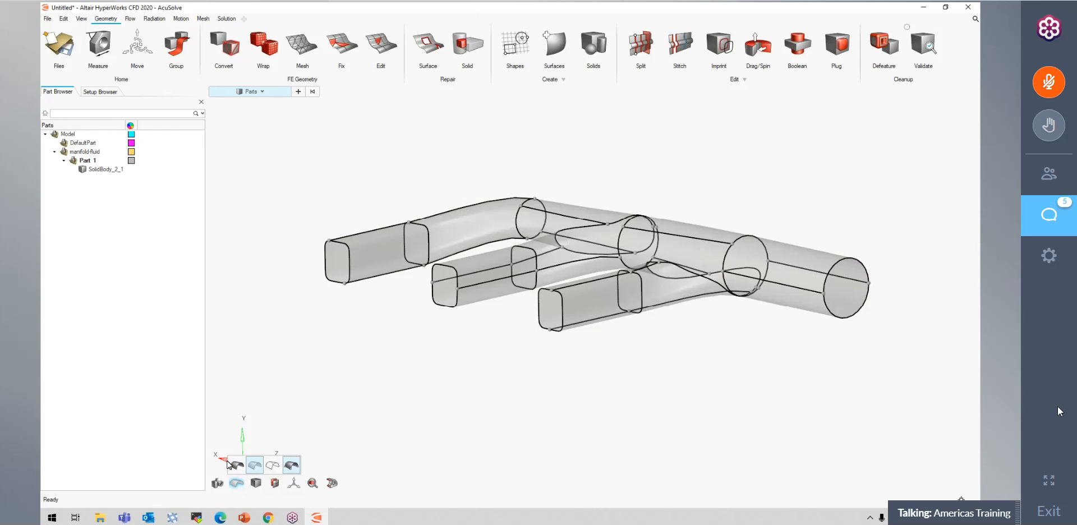
click(238, 465)
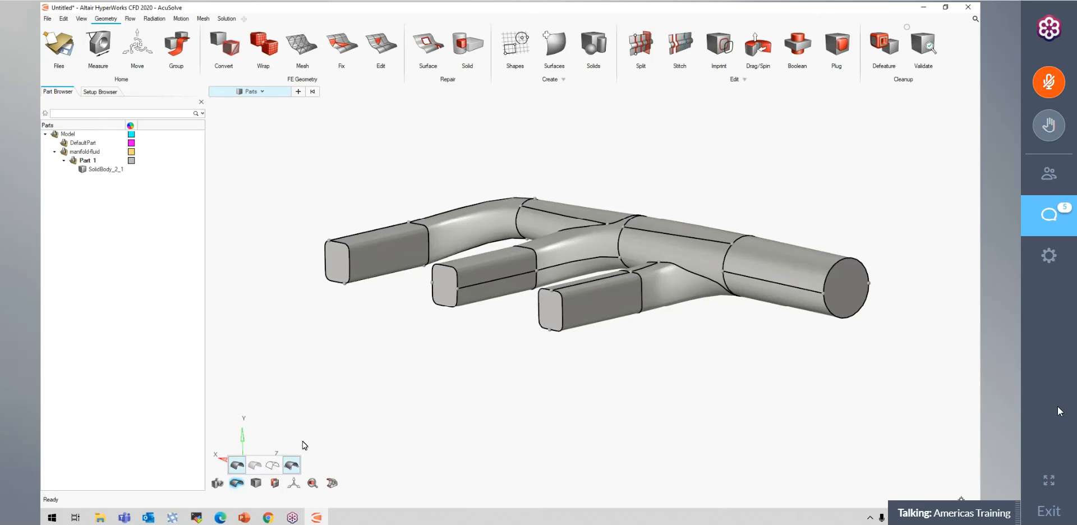
- Look over the available geometry colouring modes and keep Automatic
click(258, 486)
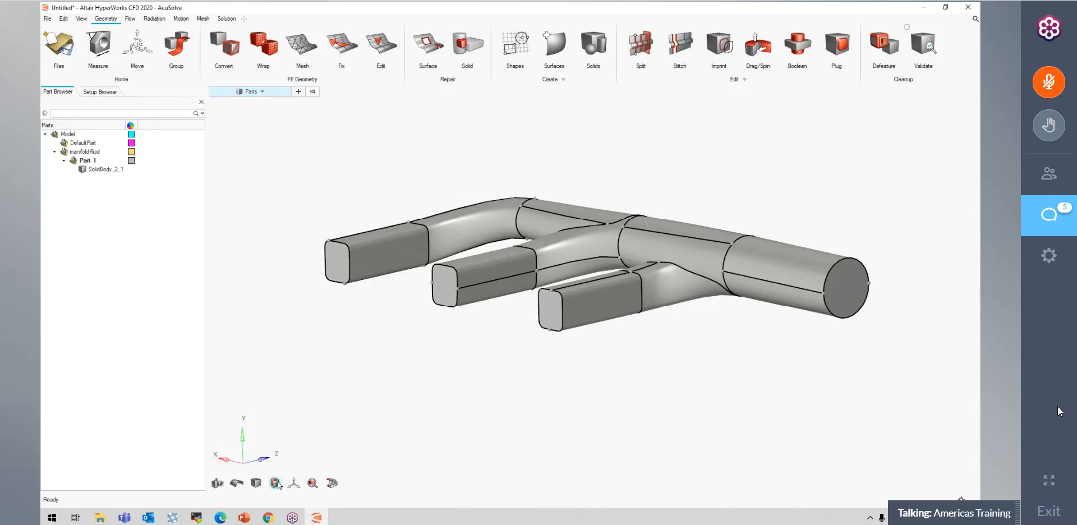
click(276, 483)
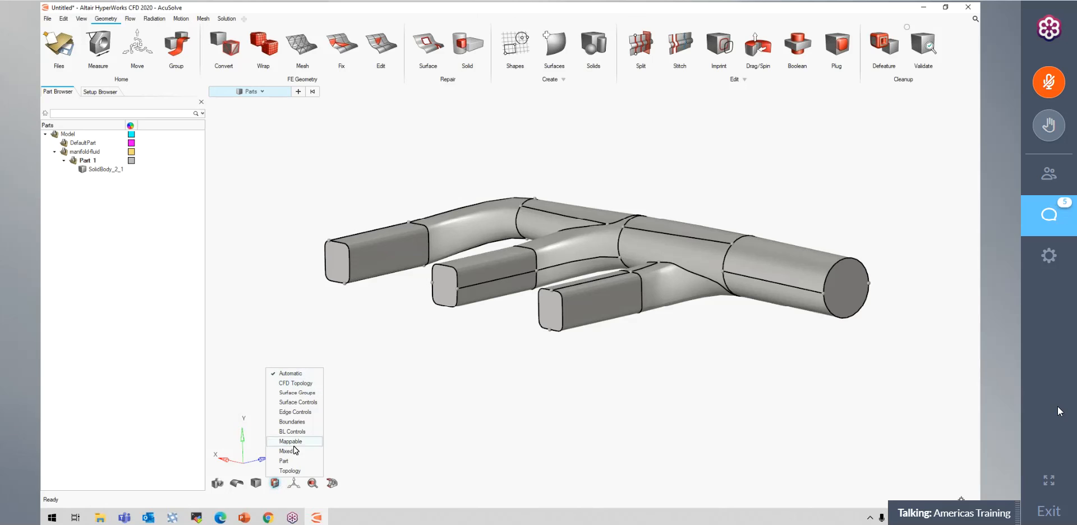
click(556, 363)
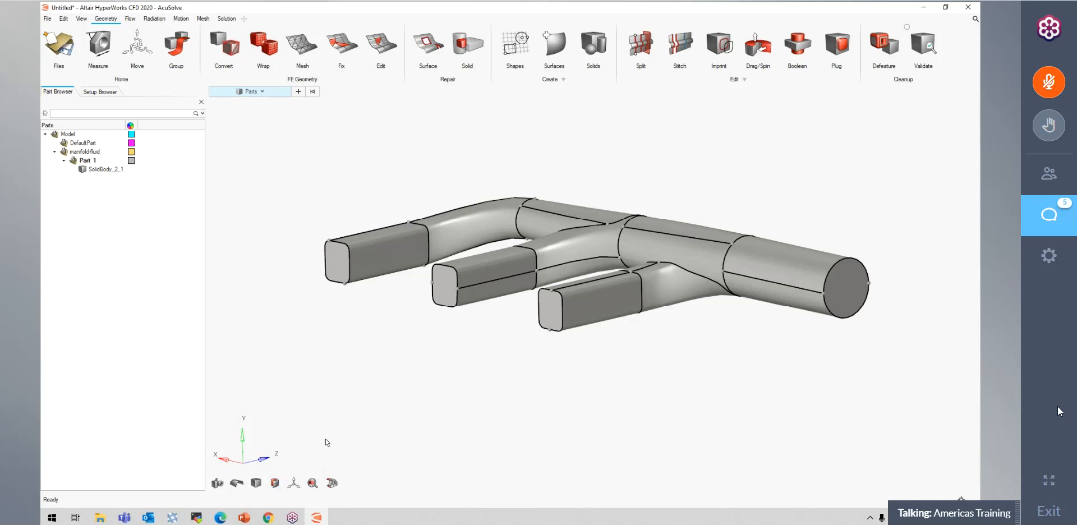
- Step through the manifold's standard views, including top, bottom, left and right, and finish in the isometric view
click(294, 485)
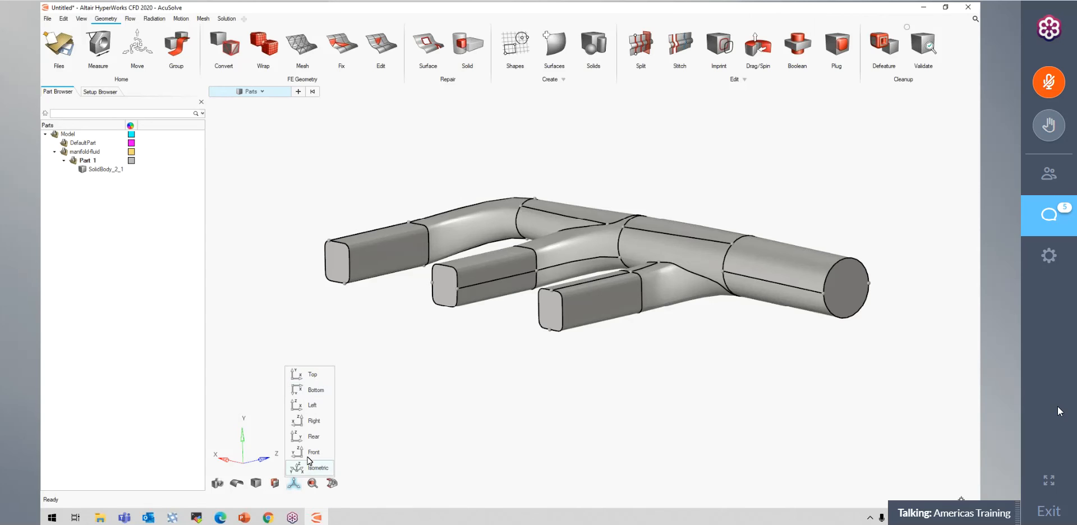
click(314, 379)
click(314, 390)
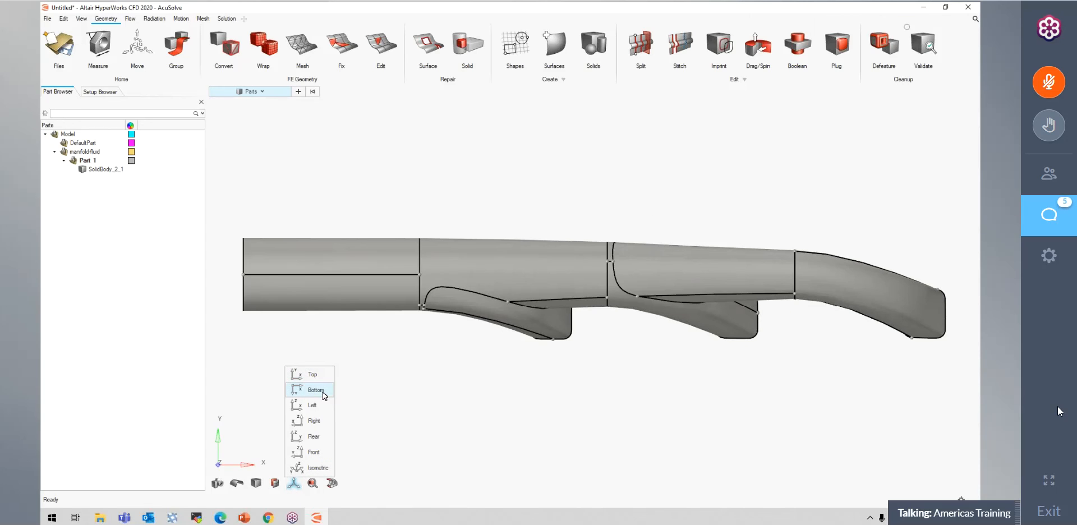
click(317, 406)
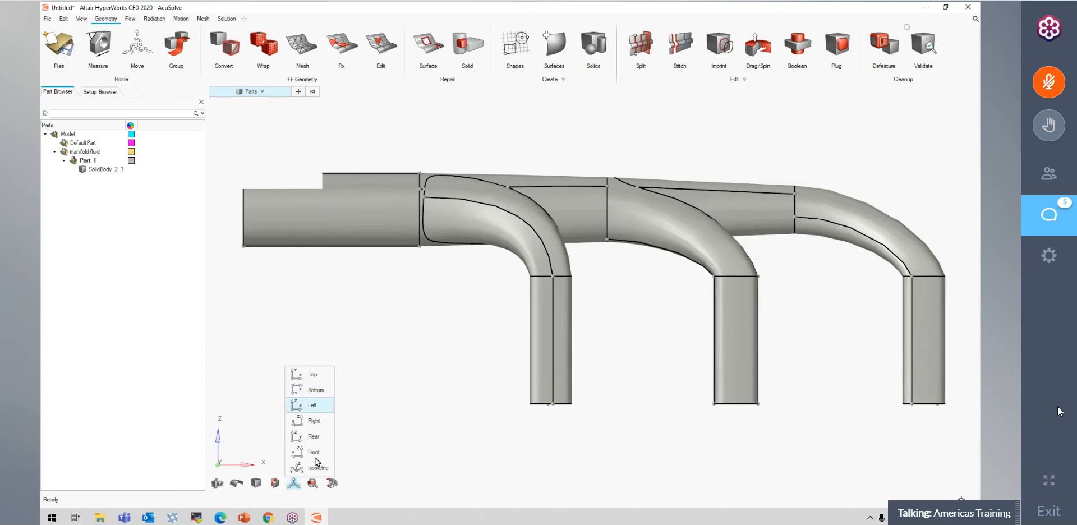
click(314, 421)
click(316, 467)
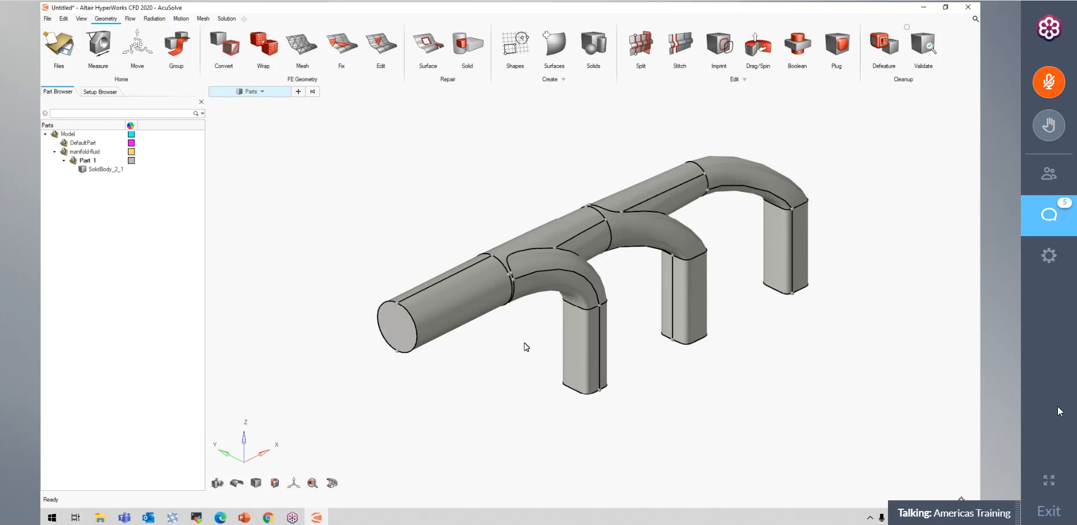
- Zoom the manifold in and far out, and fit the whole model back into the graphics area each time
scroll(525, 345, up, 1)
scroll(525, 345, up, 5)
scroll(528, 348, down, 12)
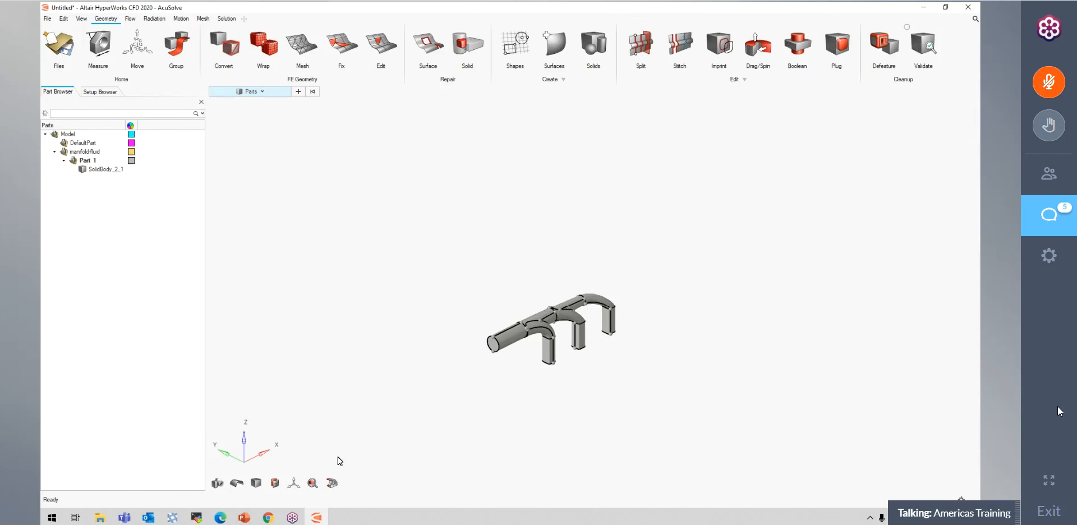
click(312, 483)
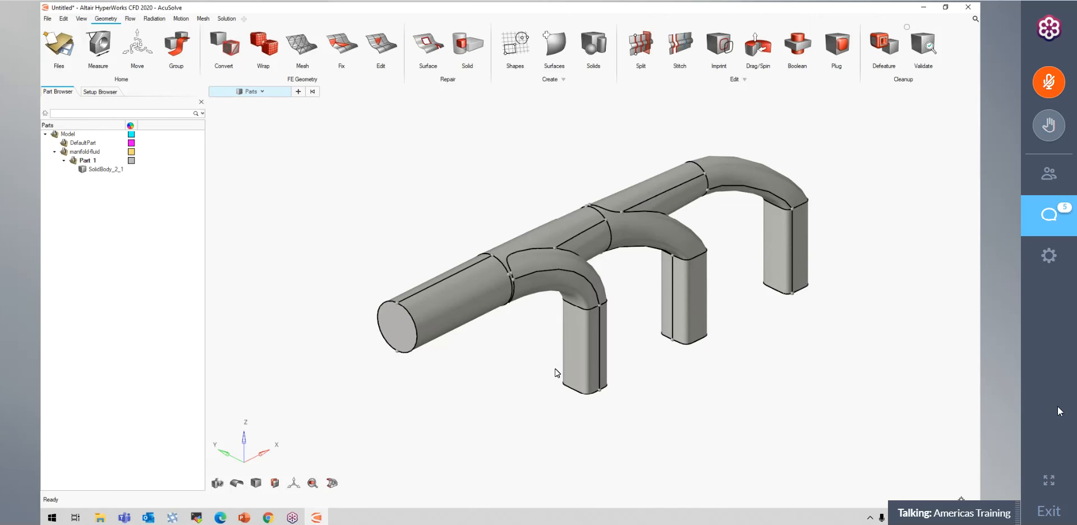
scroll(556, 372, down, 5)
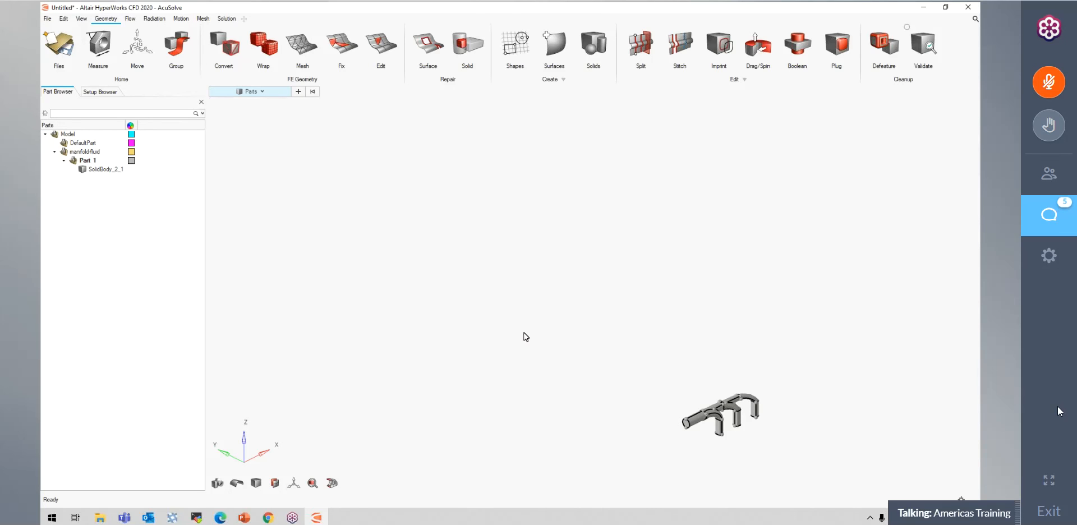
key(f)
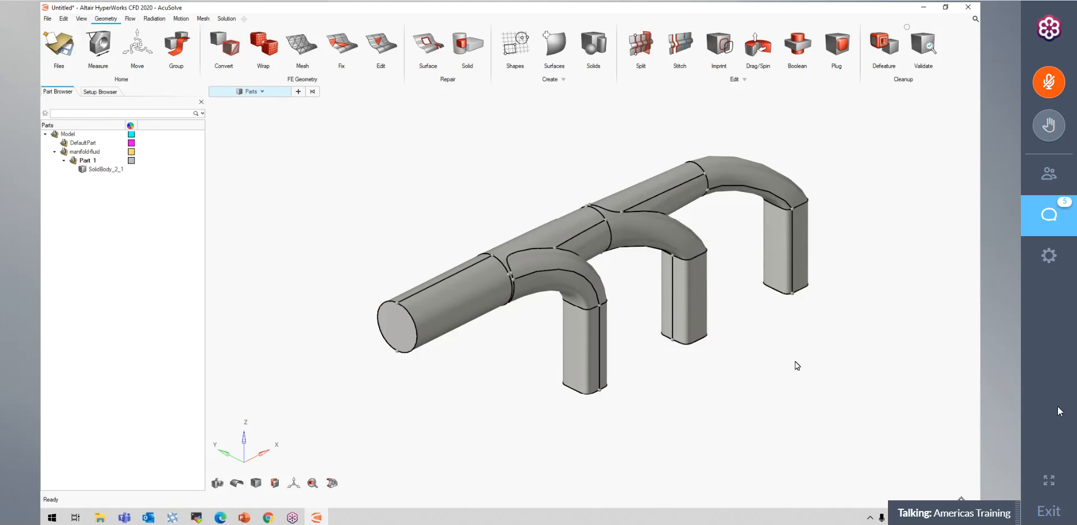
- Create a section cut through the manifold and examine its interior from another angle
click(331, 483)
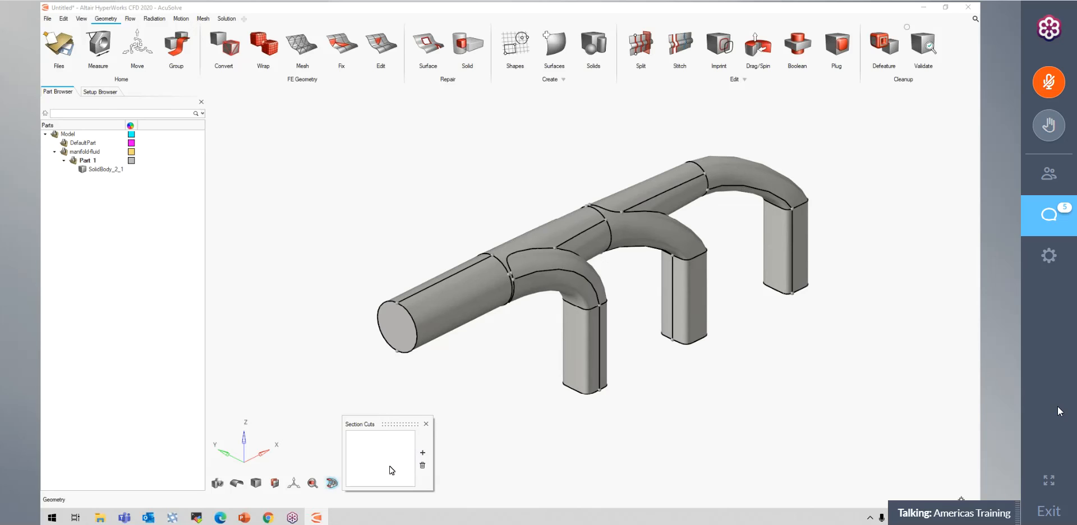
click(422, 453)
right_drag(400, 381, 616, 337)
- Compare the manifold with the section cut on and off, leave the cut off and close the section cut list
click(354, 438)
click(353, 438)
click(353, 437)
click(354, 437)
click(353, 437)
click(354, 438)
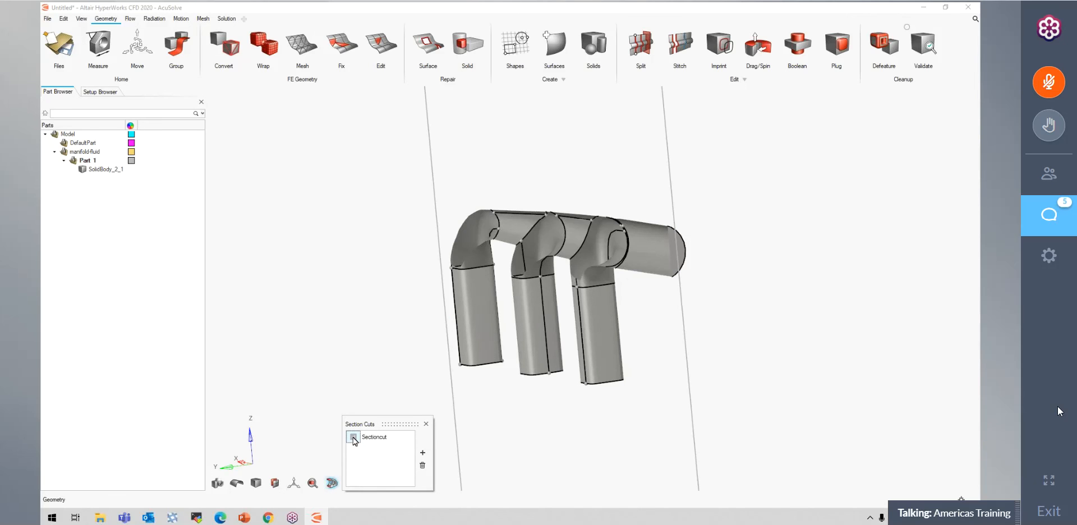
click(353, 437)
click(353, 438)
click(353, 438)
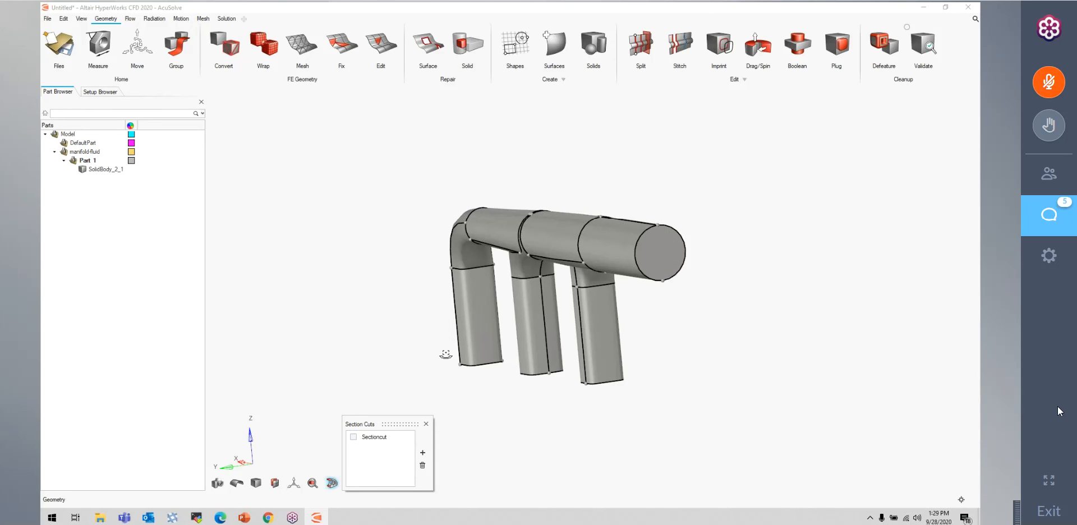
mouse_move(446, 354)
middle_down()
mouse_move(480, 360)
mouse_move(451, 367)
middle_up()
right_drag(684, 423, 761, 416)
scroll(761, 416, down, 2)
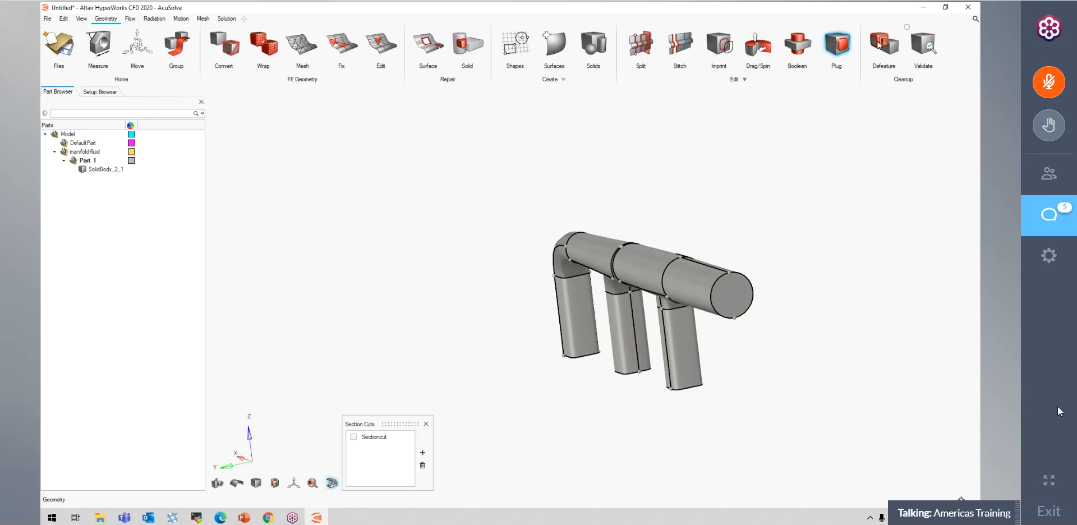
click(426, 423)
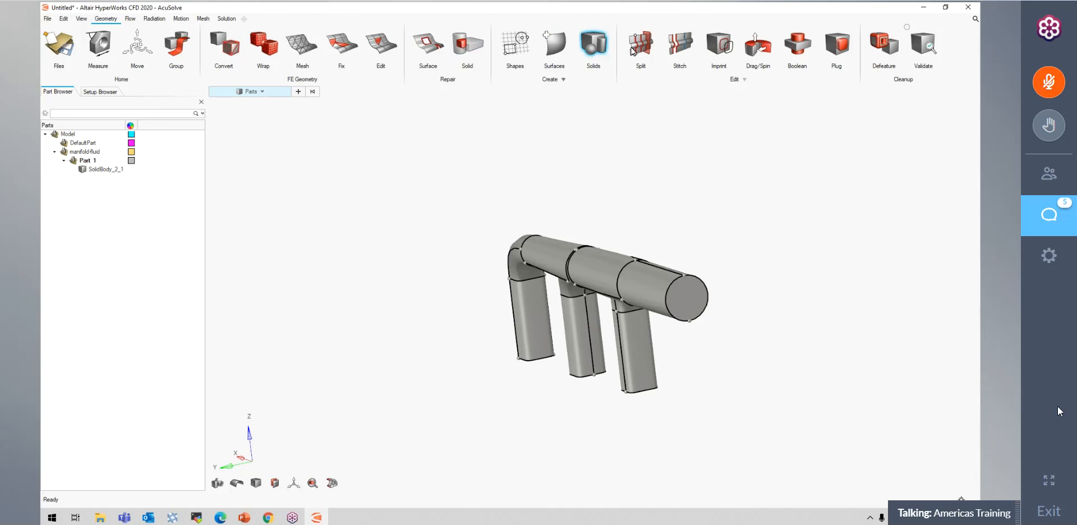
- Look through the flow, radiation, motion, mesh and solution tool sets in workflow order and return to the geometry tools
right_drag(575, 198, 392, 135)
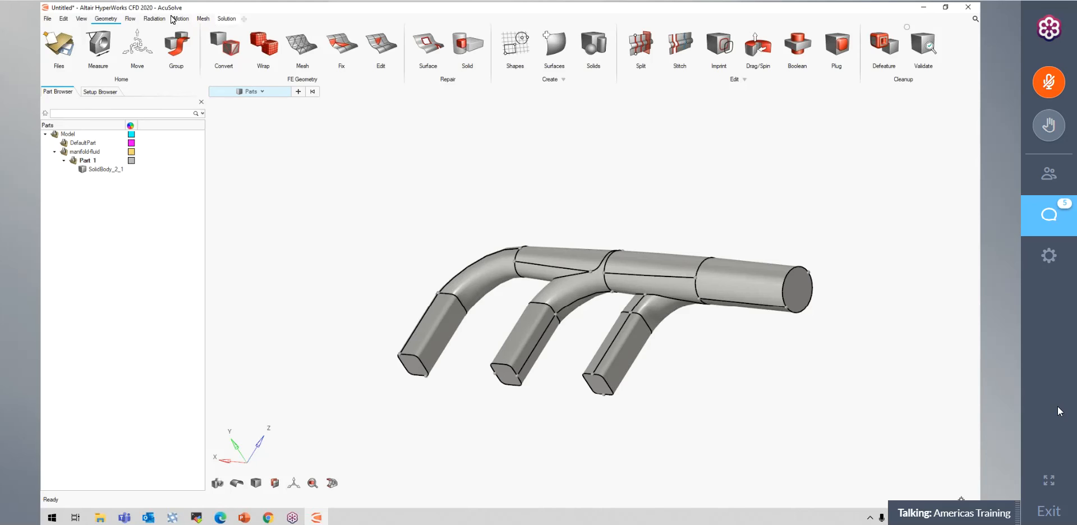
click(131, 21)
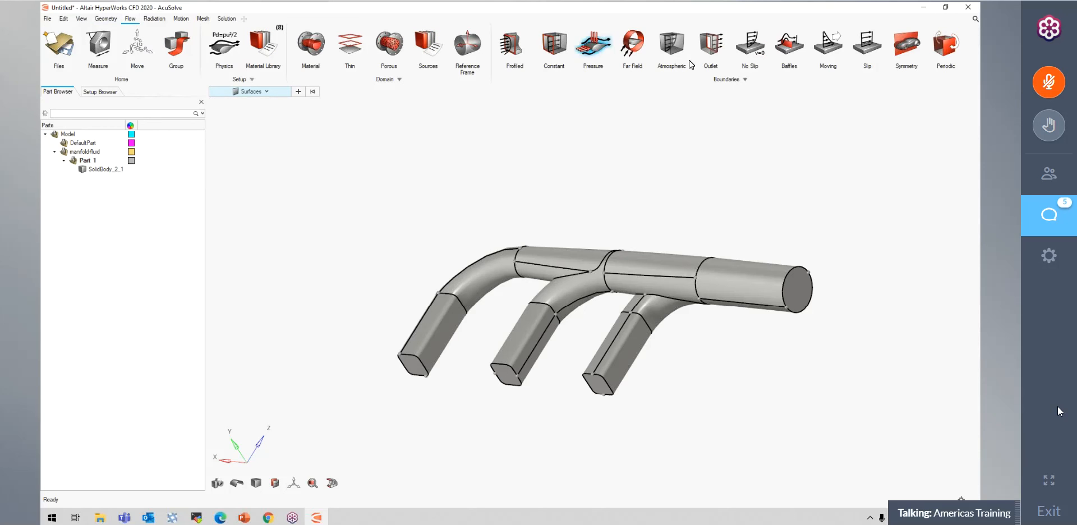
click(155, 20)
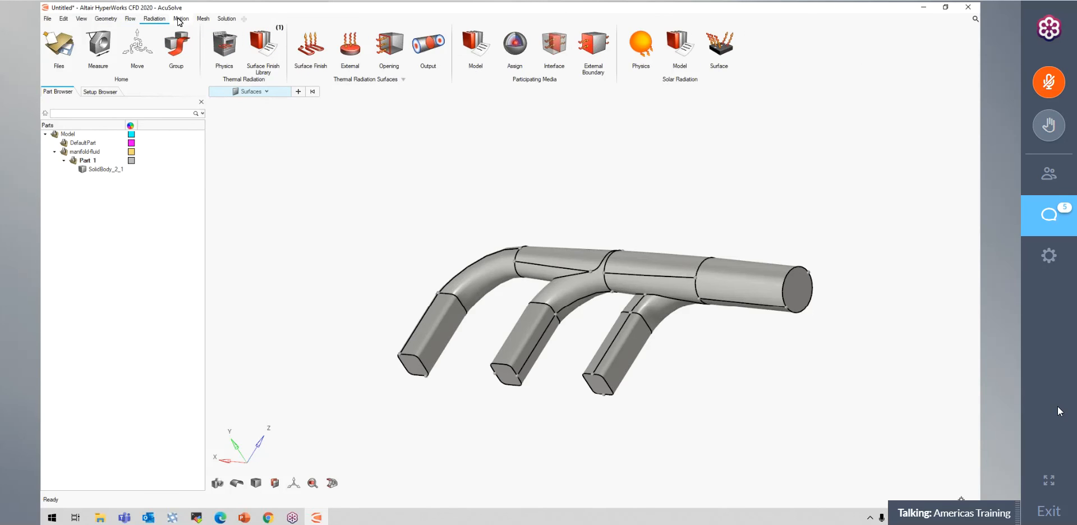
click(180, 19)
click(202, 20)
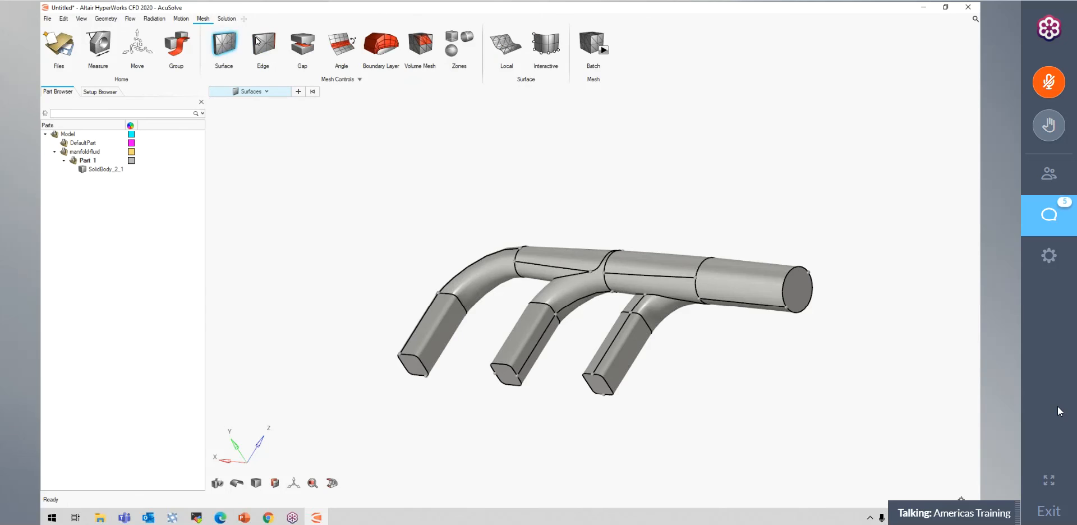
click(227, 20)
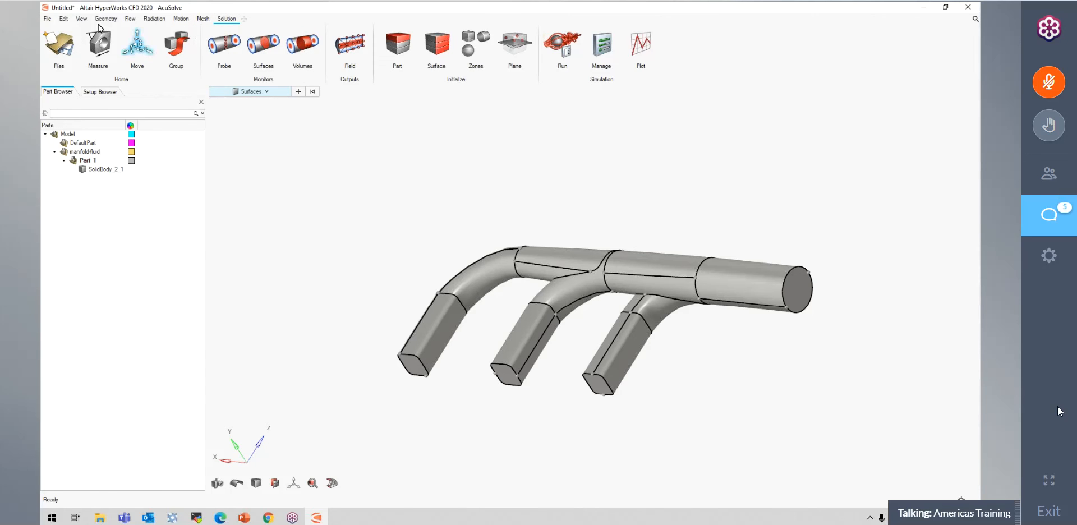
click(119, 19)
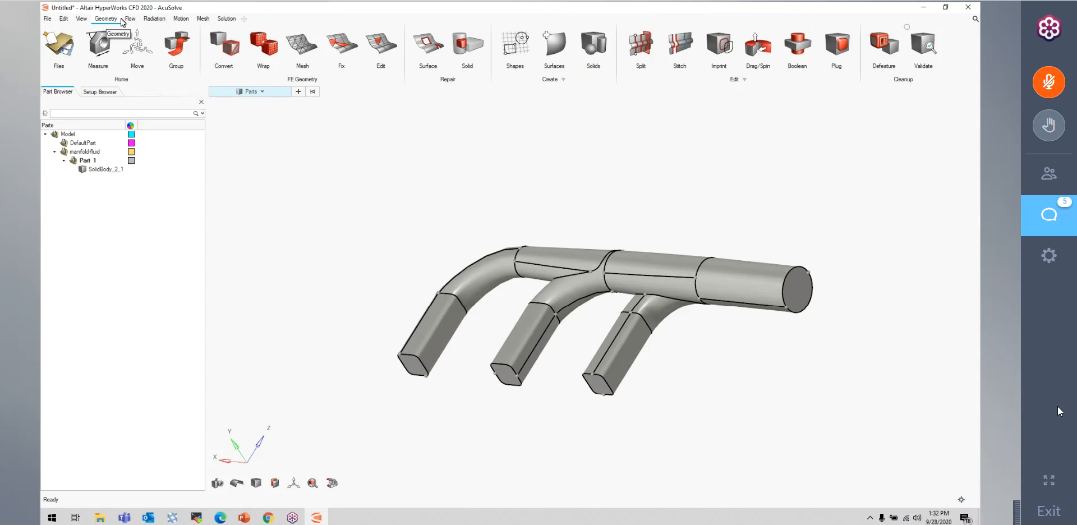
- Review the setup workflow again from flow physics and boundaries through meshing to solution monitors and run tools, ending at the geometry tools
click(129, 20)
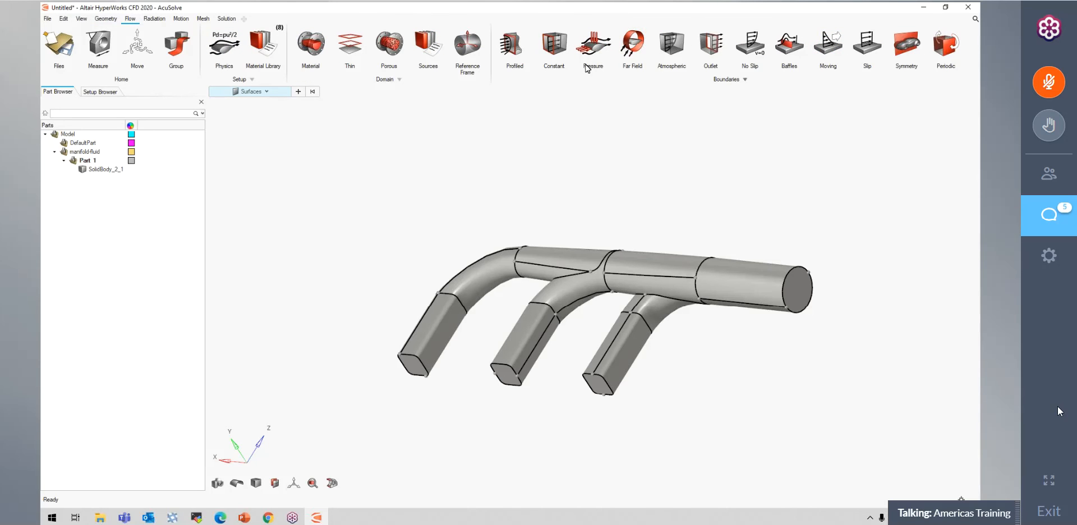
click(155, 20)
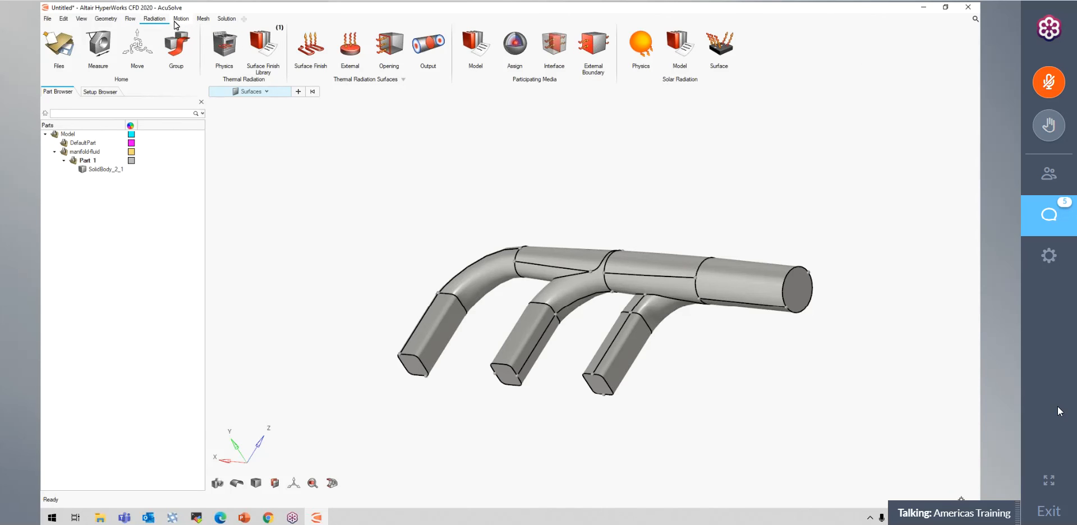
click(179, 24)
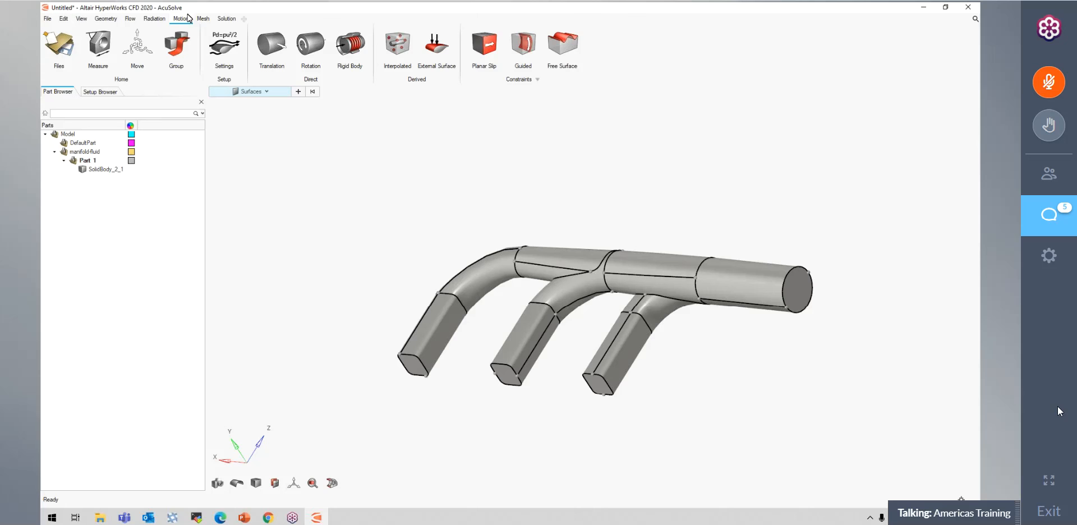
click(204, 21)
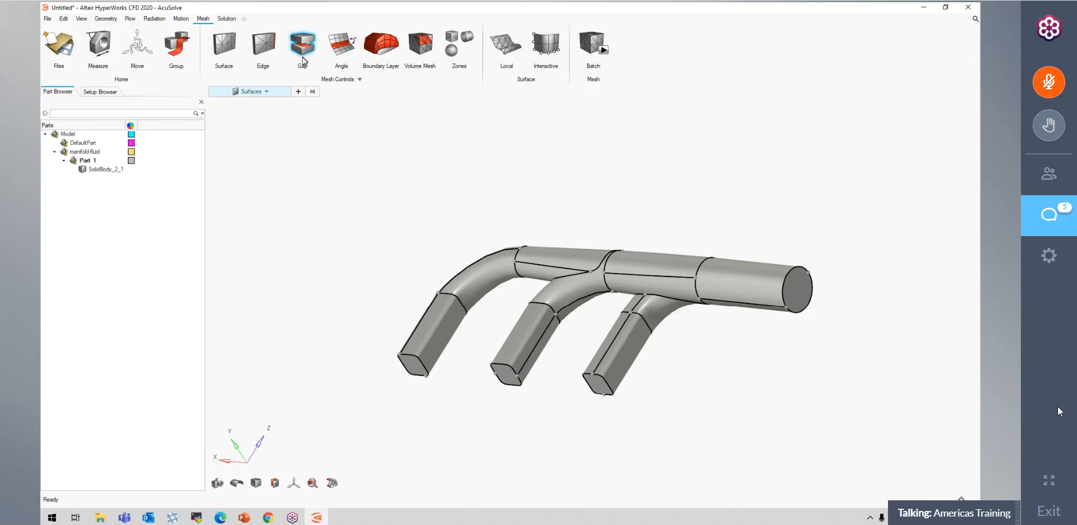
click(229, 22)
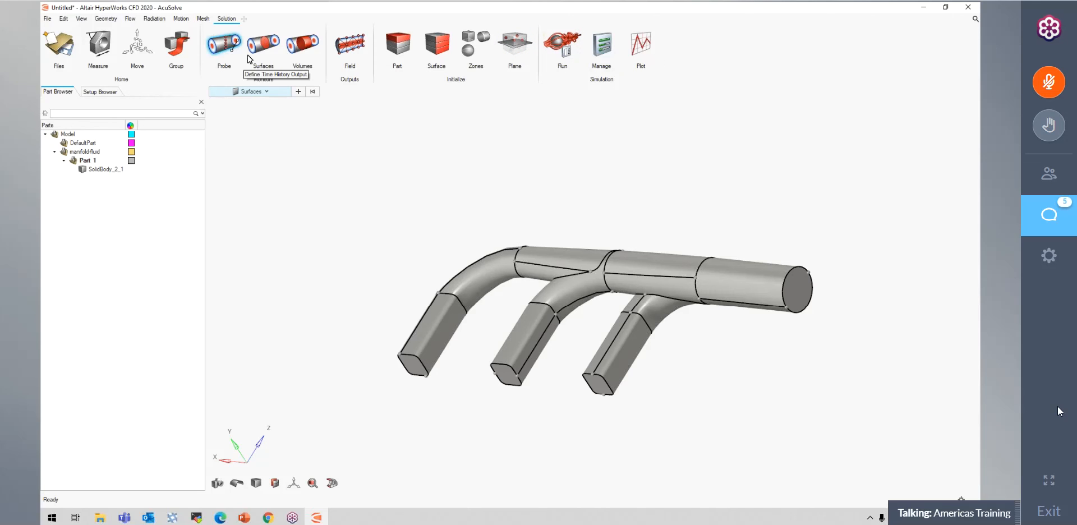
click(106, 19)
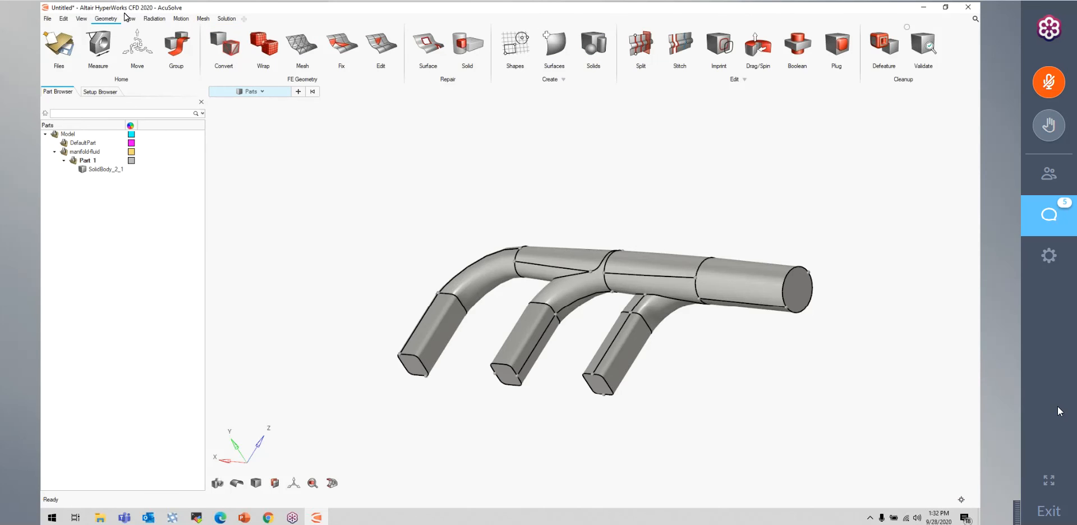
- Run the surface checks and solid checks on the manifold geometry, finishing with the solid checks active
middle_drag(615, 207, 630, 186)
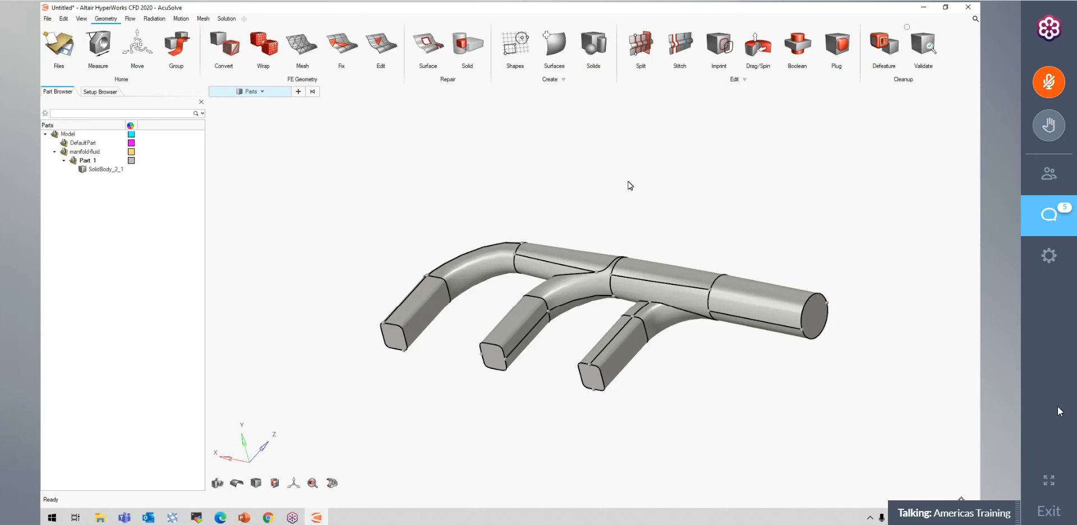
middle_drag(728, 214, 692, 153)
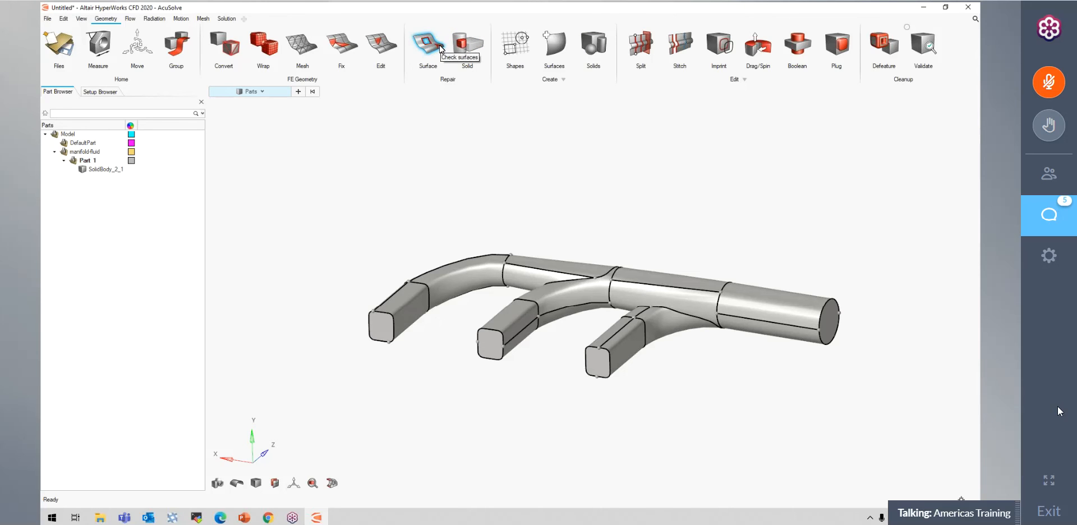
click(467, 45)
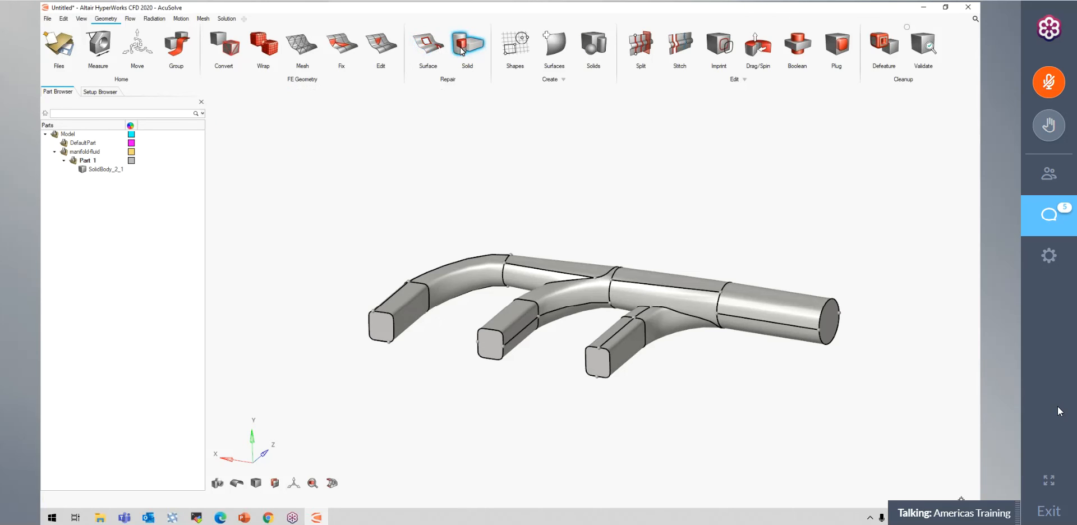
click(427, 49)
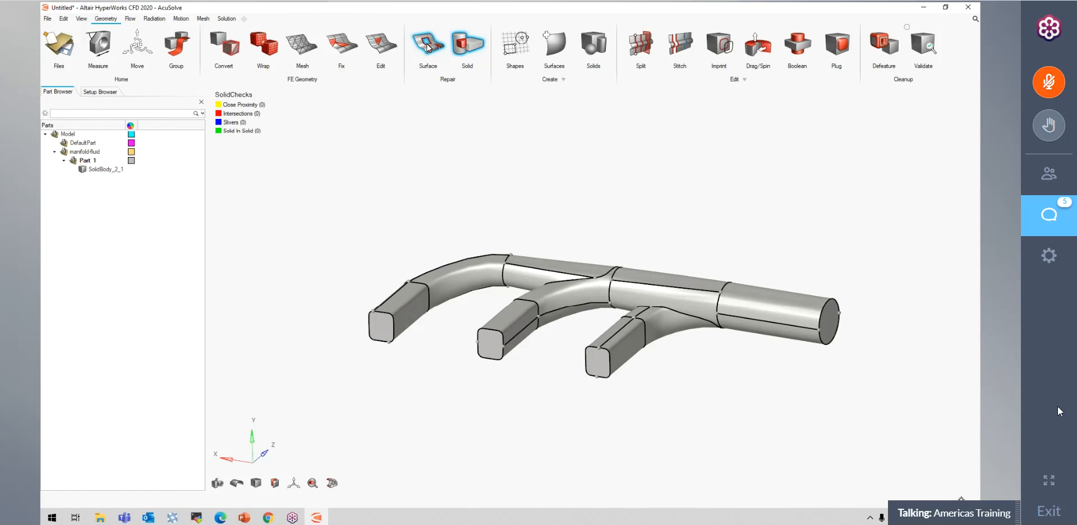
click(476, 47)
click(429, 43)
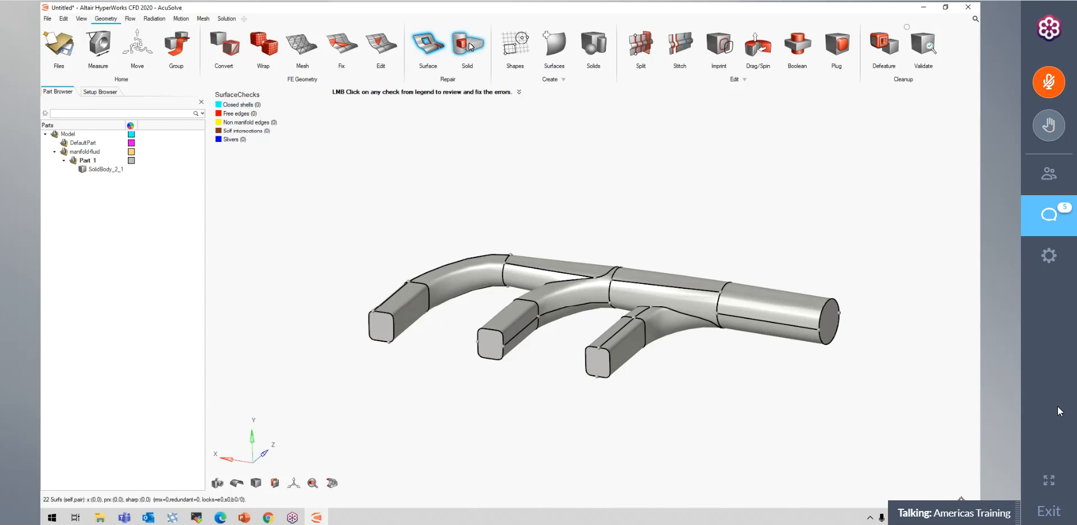
click(454, 51)
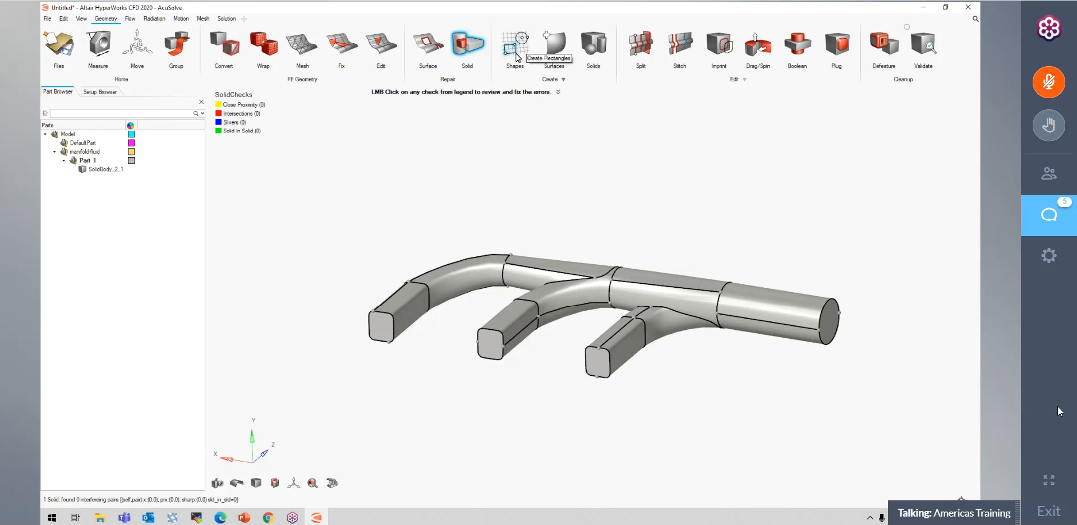
- Look through the box, sphere and cylinder tools for creating solids without drawing any, and leave the solid tools
click(592, 51)
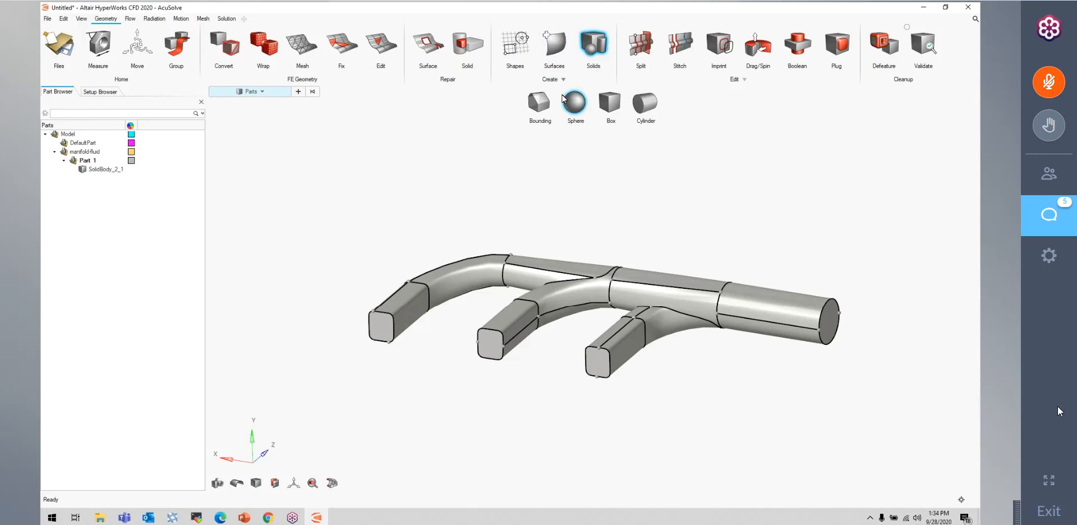
click(613, 107)
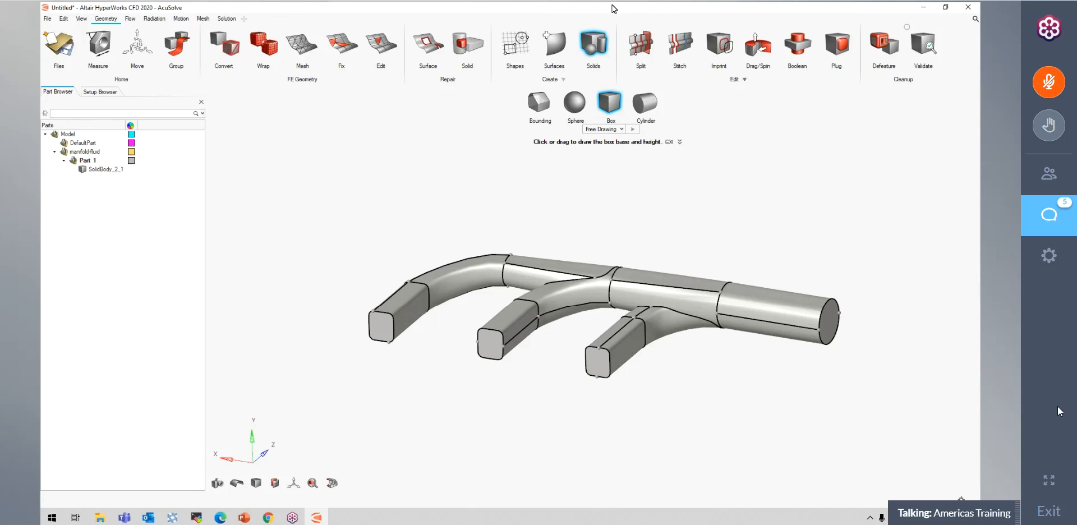
click(575, 107)
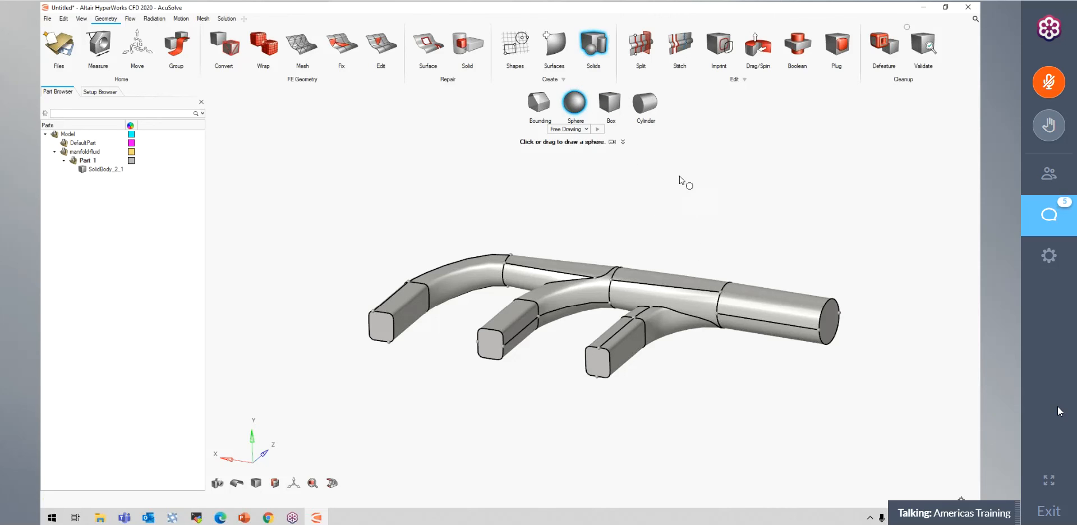
click(639, 108)
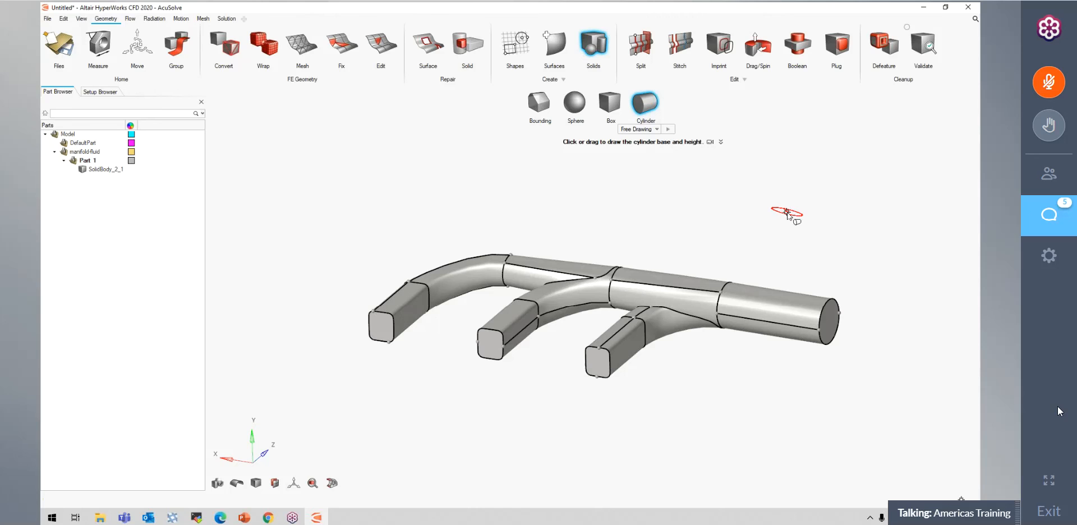
key(Escape)
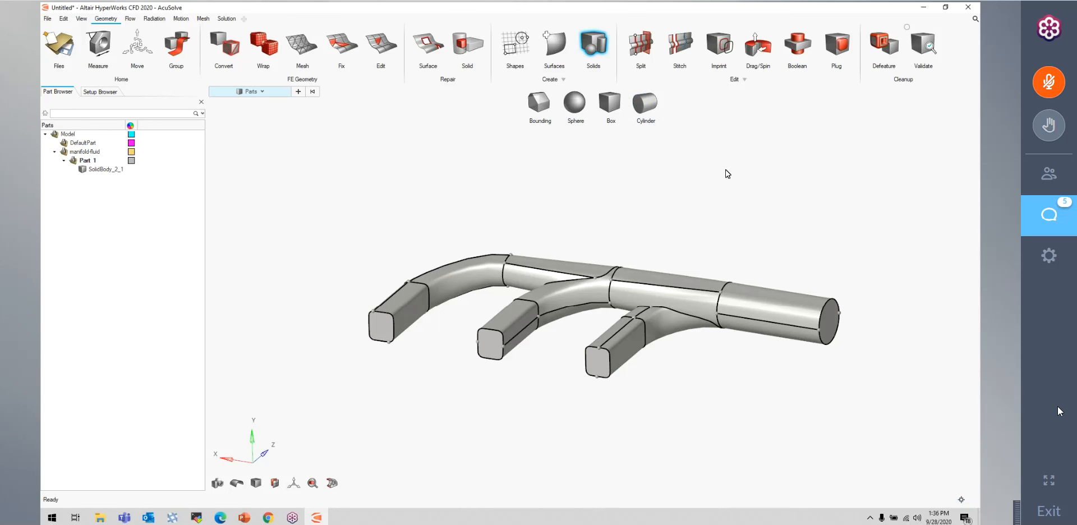
key(Escape)
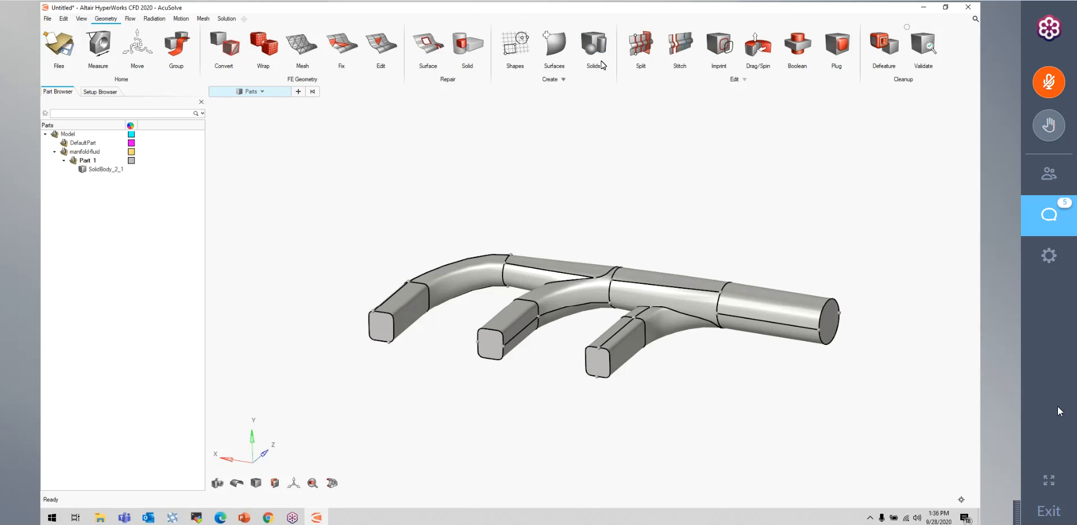
- Review the free-drawing cylinder tool again and exit it without placing a cylinder
click(595, 45)
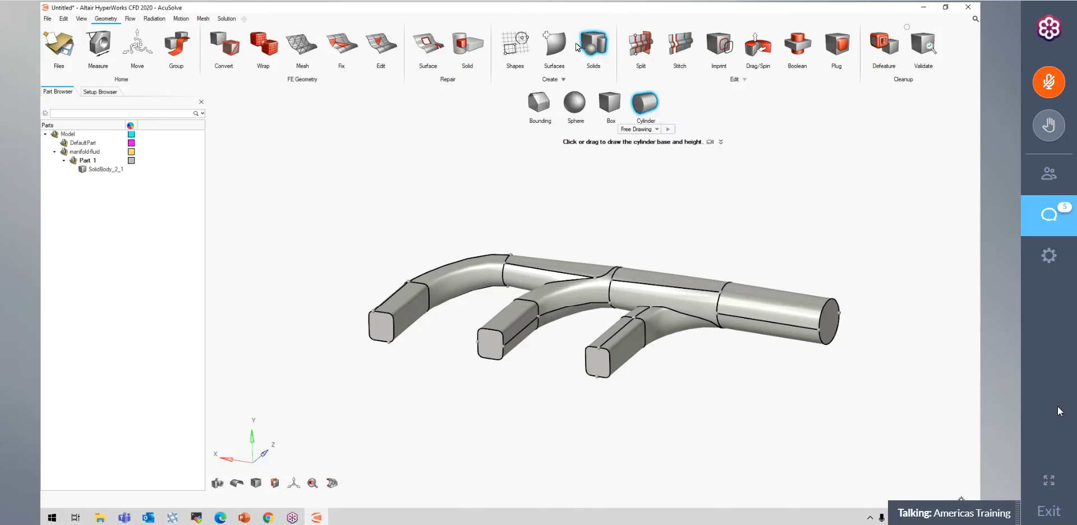
click(648, 106)
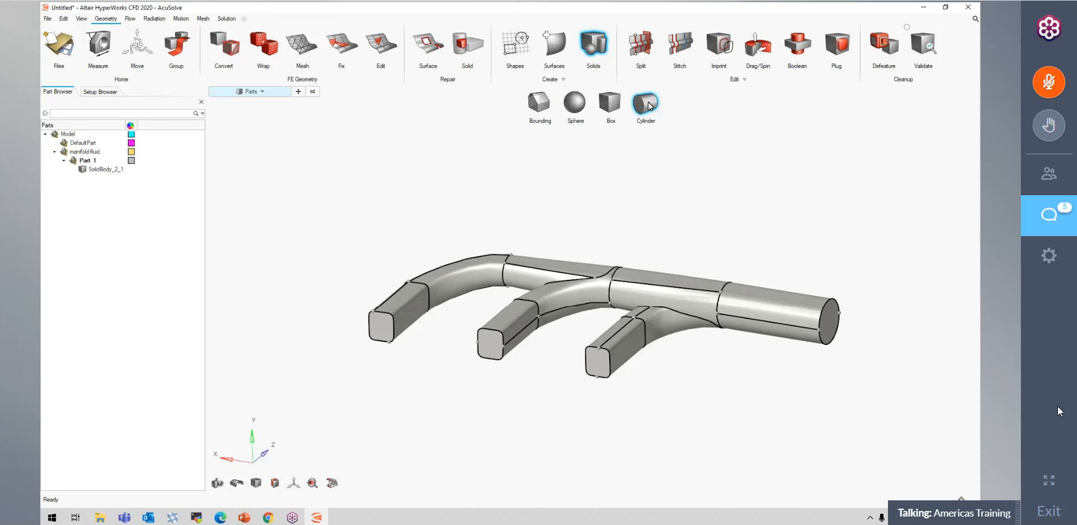
click(648, 105)
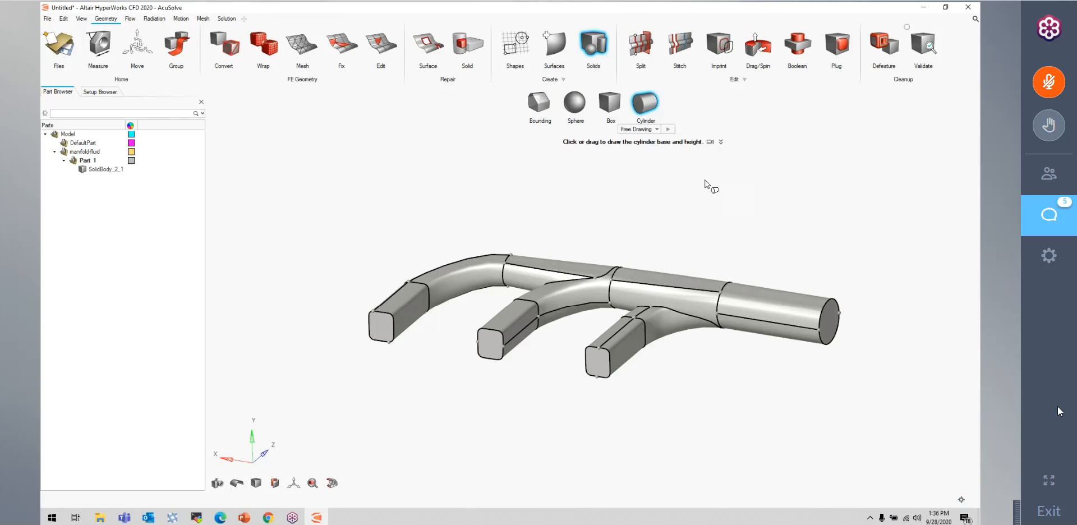
key(Escape)
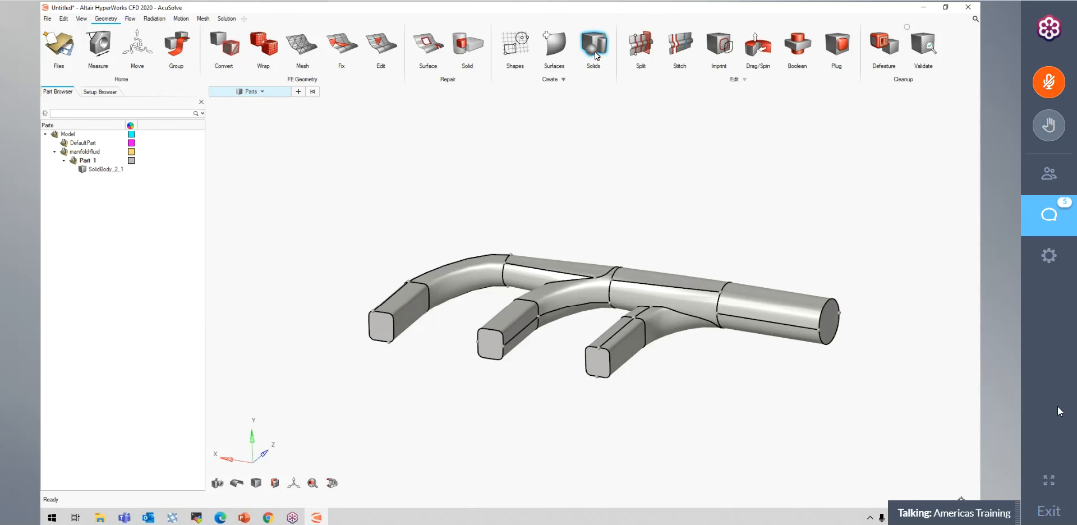
click(645, 102)
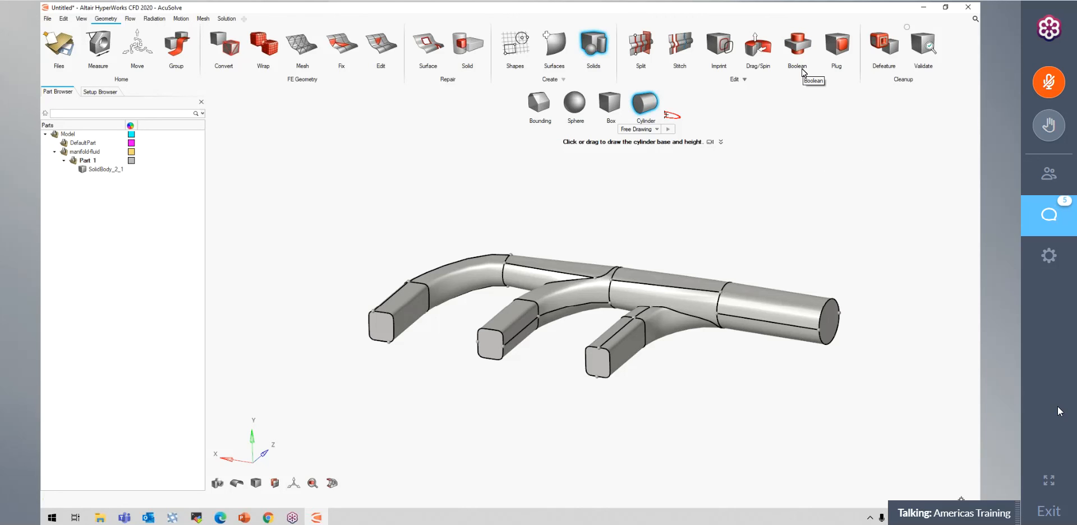
key(Escape)
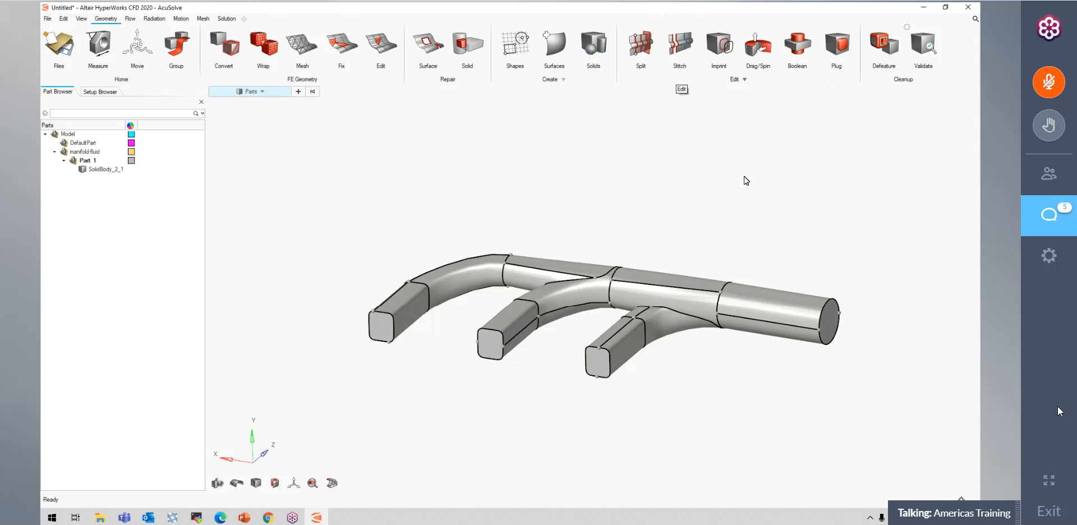
- Extend the manifold's round end face outward along its normal by 0.1 with Drag/Spin
click(758, 44)
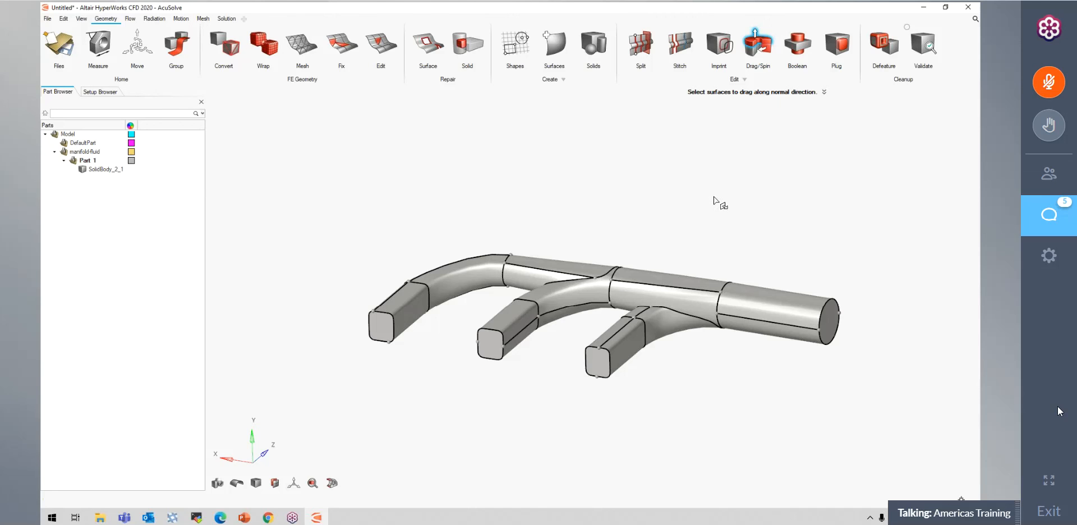
click(831, 329)
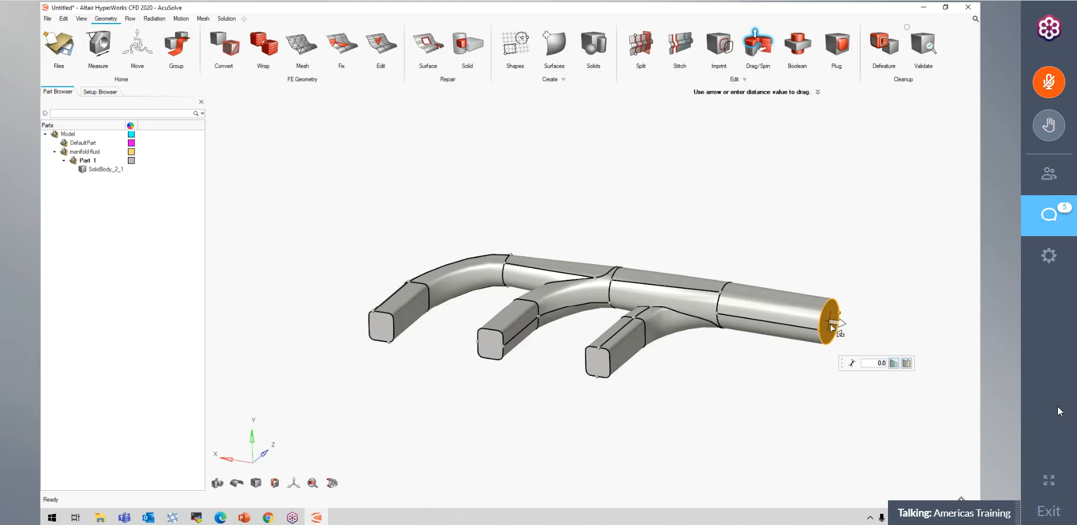
scroll(863, 319, up, 3)
right_drag(875, 311, 720, 254)
drag(646, 273, 761, 292)
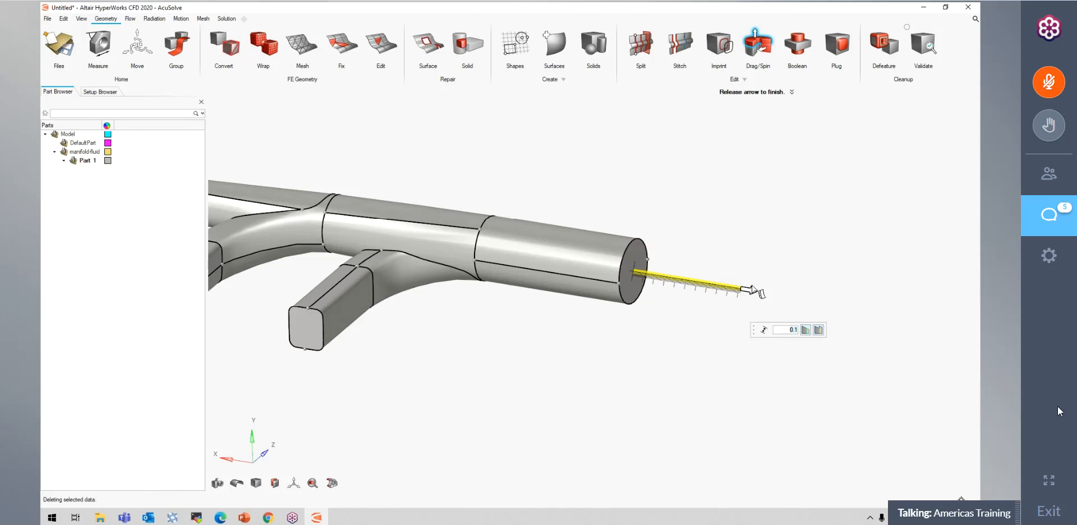
scroll(617, 282, down, 2)
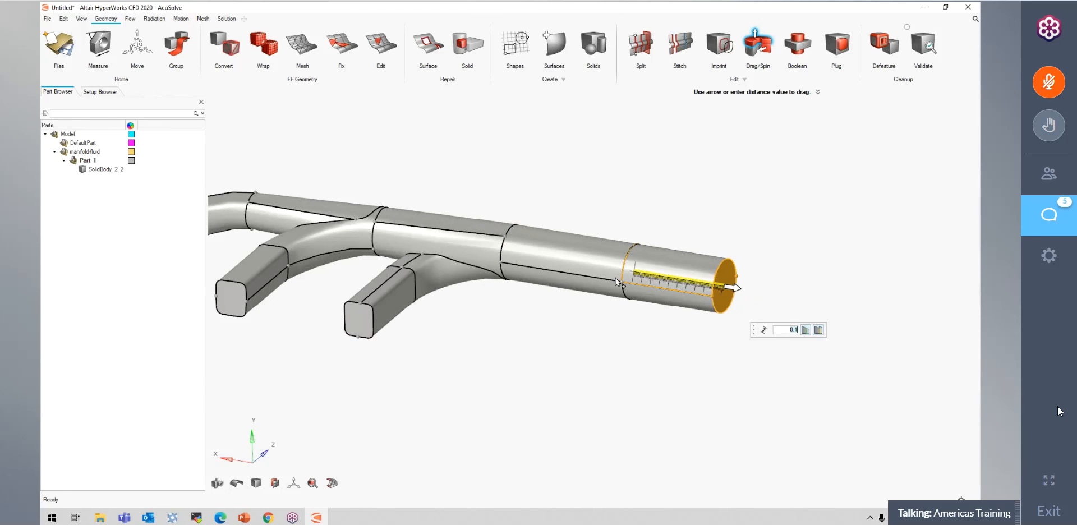
scroll(617, 282, down, 1)
scroll(782, 289, up, 3)
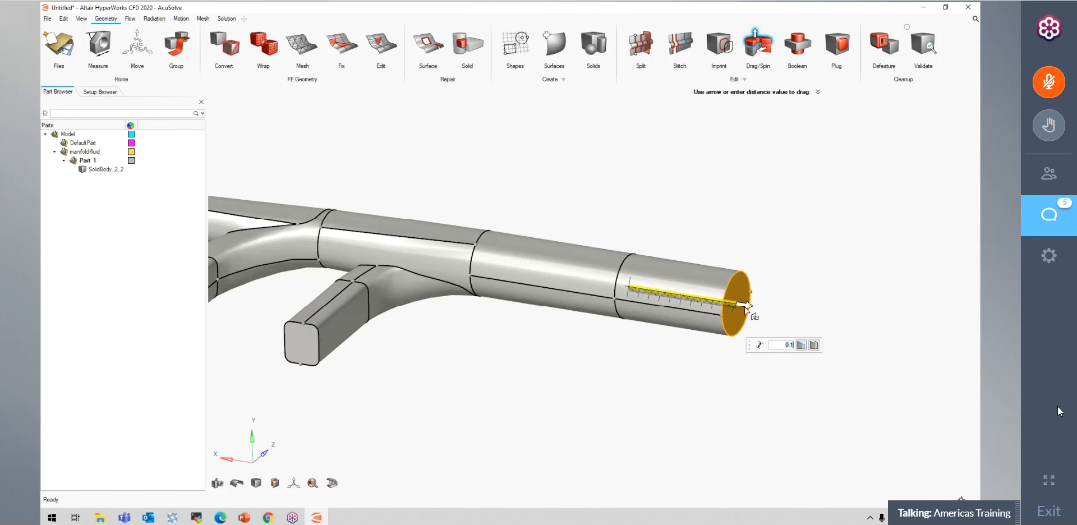
scroll(806, 300, up, 1)
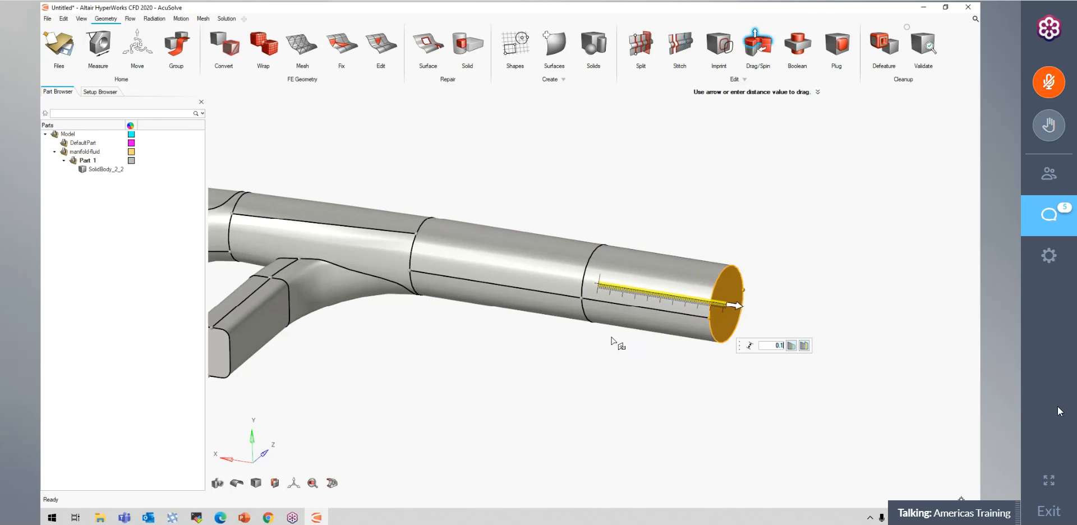
scroll(620, 337, down, 1)
- Add the three rounded-rectangle branch end faces to the selected round end face and extend all four outward by 0.1
mouse_move(547, 321)
right_down()
mouse_move(582, 320)
mouse_move(701, 264)
right_up()
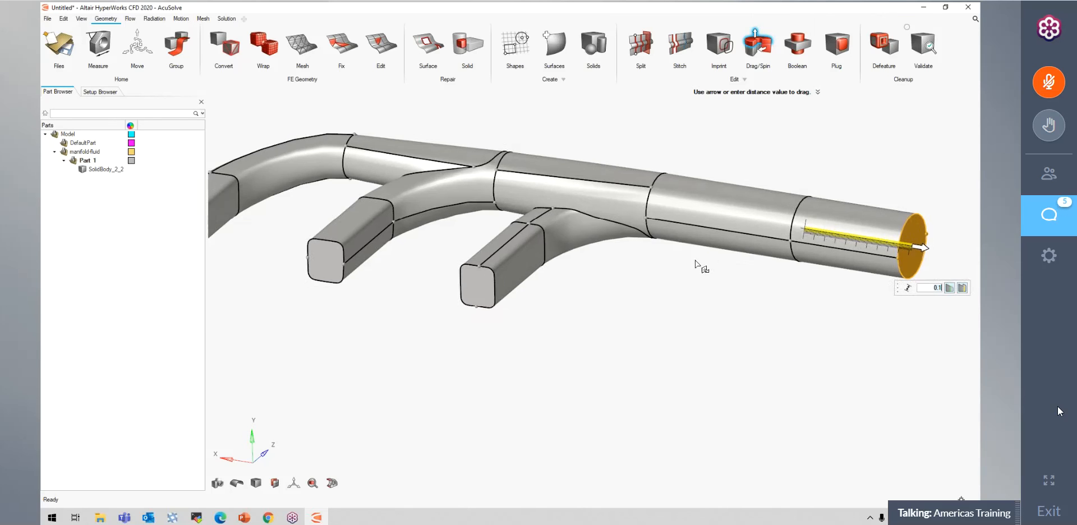
right_drag(522, 283, 685, 240)
right_drag(736, 284, 682, 310)
scroll(692, 310, down, 3)
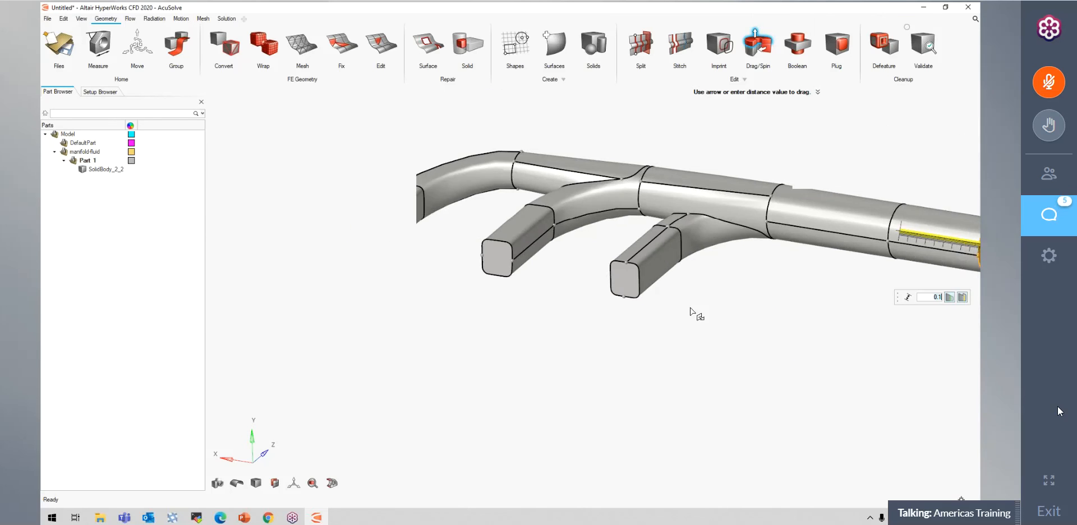
click(548, 255)
click(440, 238)
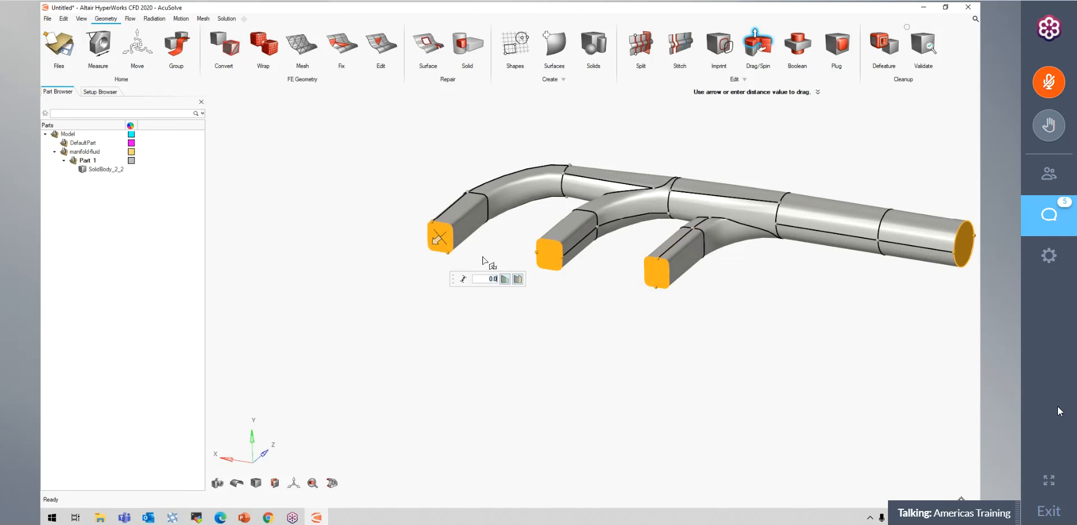
drag(436, 241, 401, 267)
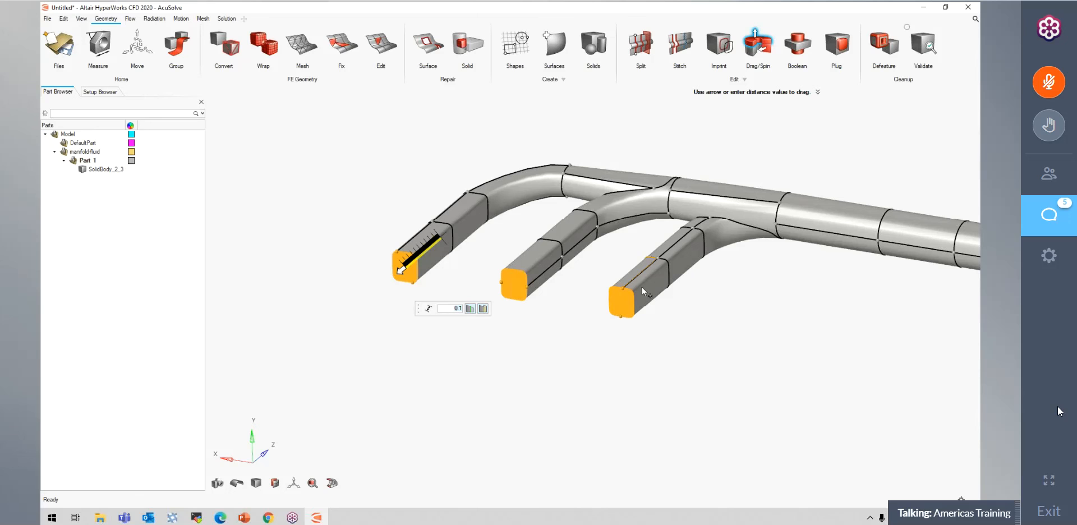
- Pull the four selected end faces partway back inward to shorten the new extensions, and clear the face selection
right_drag(611, 318, 493, 308)
scroll(540, 347, up, 2)
mouse_move(540, 347)
middle_down()
mouse_move(530, 351)
mouse_move(529, 337)
middle_up()
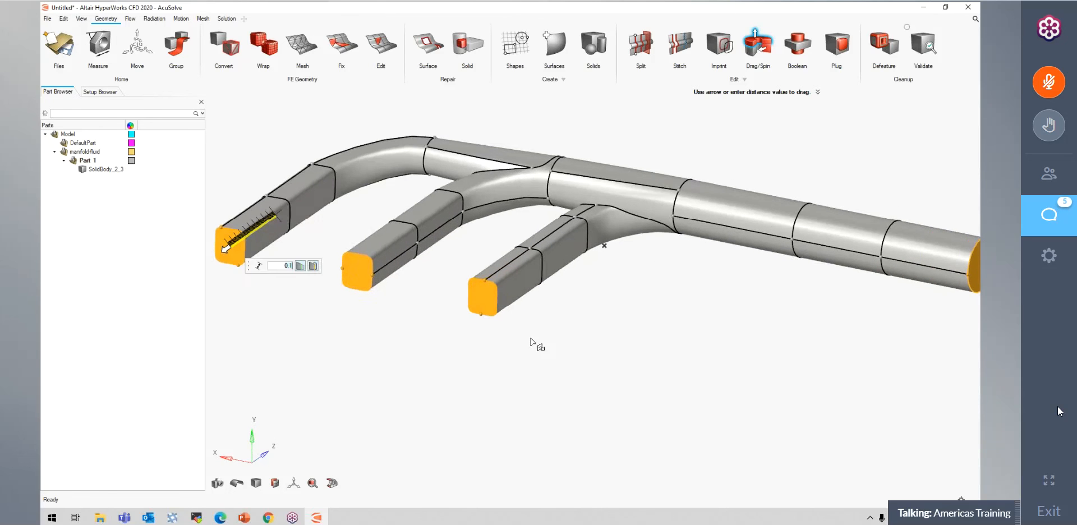
scroll(529, 336, up, 3)
scroll(588, 331, down, 3)
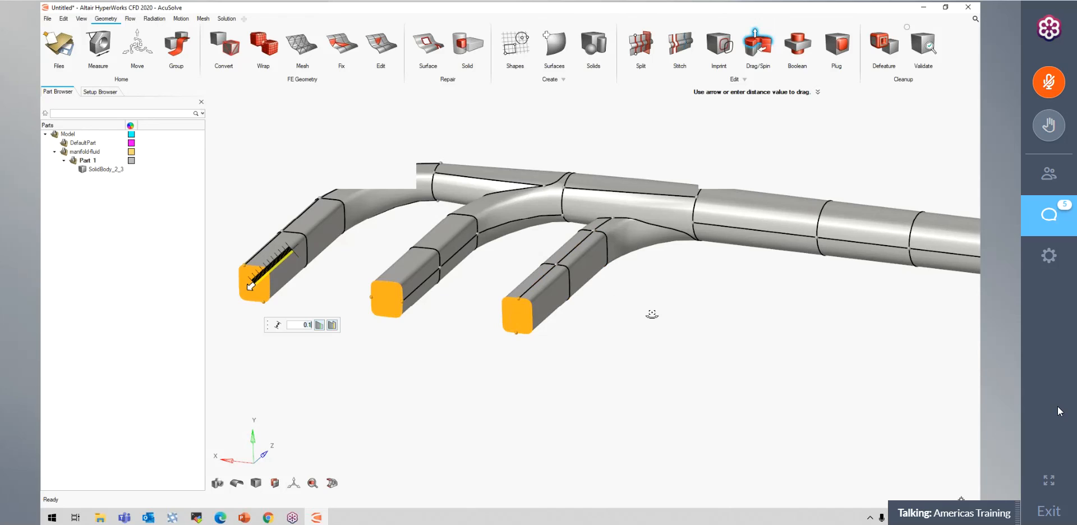
scroll(639, 311, down, 4)
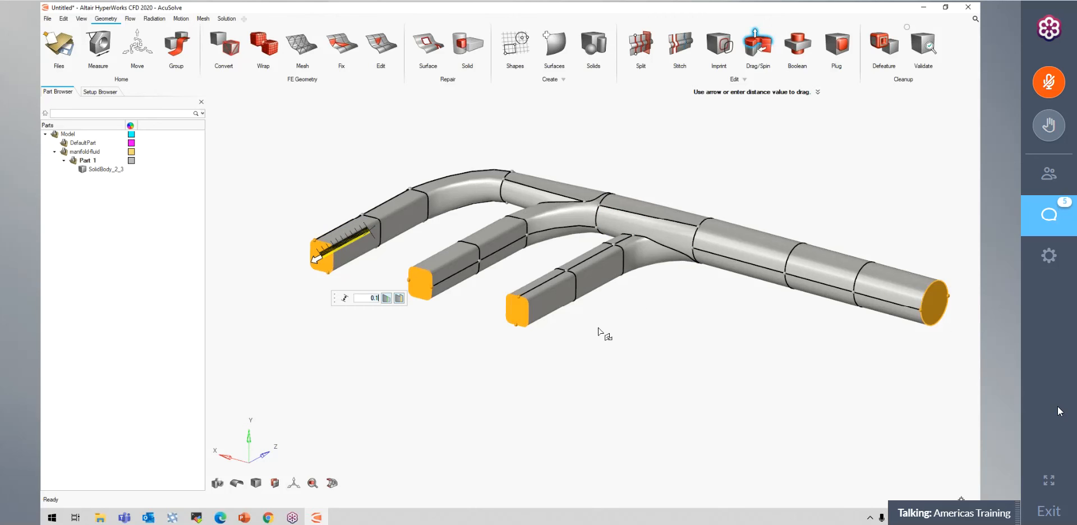
drag(318, 260, 348, 245)
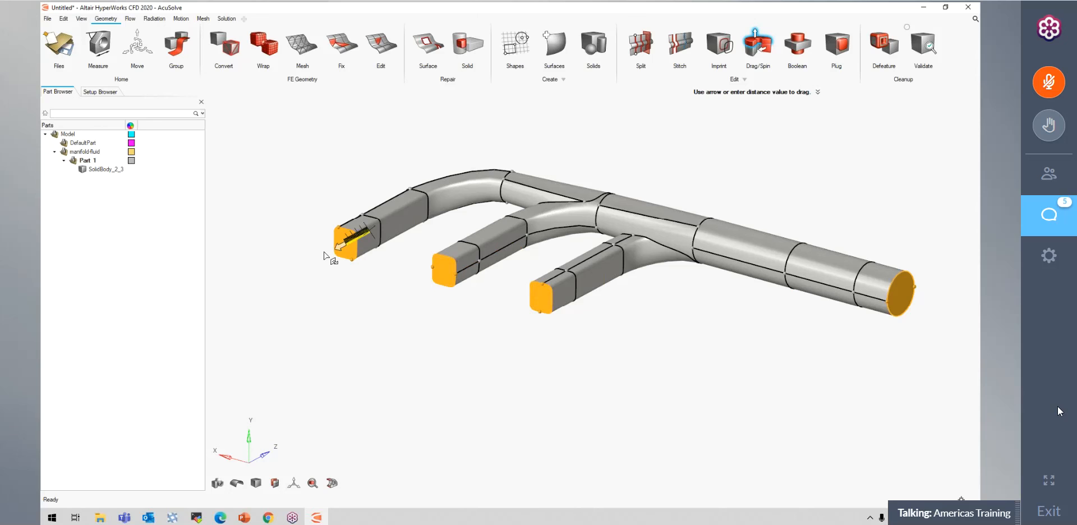
click(307, 279)
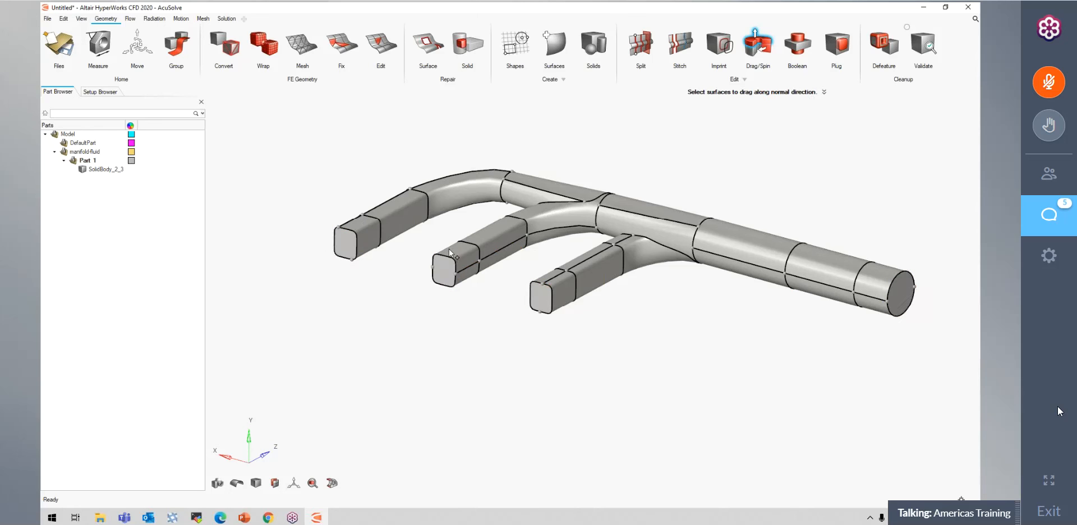
- Exit the Drag/Spin tool and dismiss the Swipe to Exit tip
right_click(706, 328)
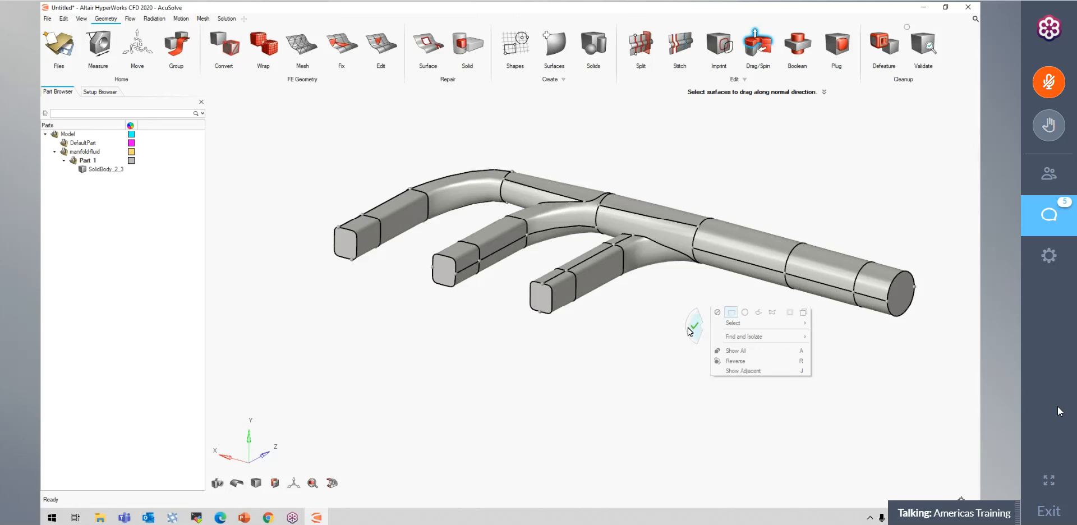
click(692, 326)
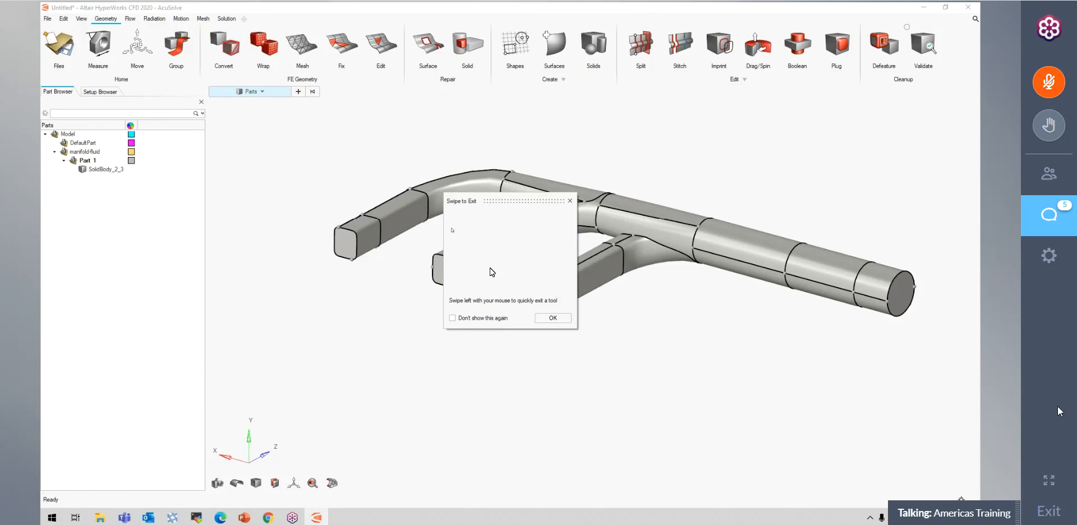
right_click(480, 246)
click(569, 201)
mouse_move(701, 129)
right_down()
mouse_move(726, 137)
mouse_move(711, 137)
right_up()
middle_drag(712, 136, 711, 138)
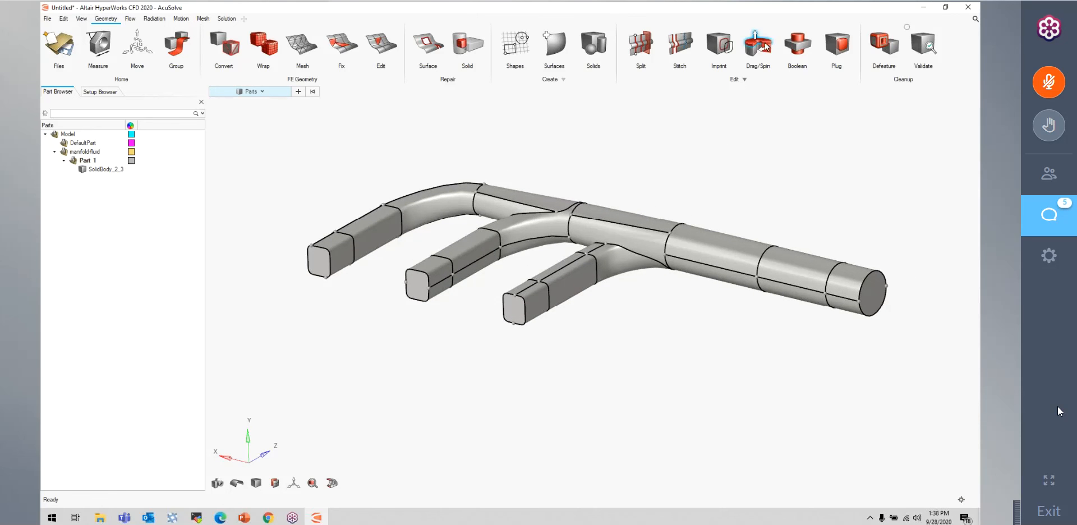
- Start Split With Lines and select the upper surface midway along the straight round pipe as the target
right_drag(790, 176, 765, 192)
scroll(768, 182, down, 2)
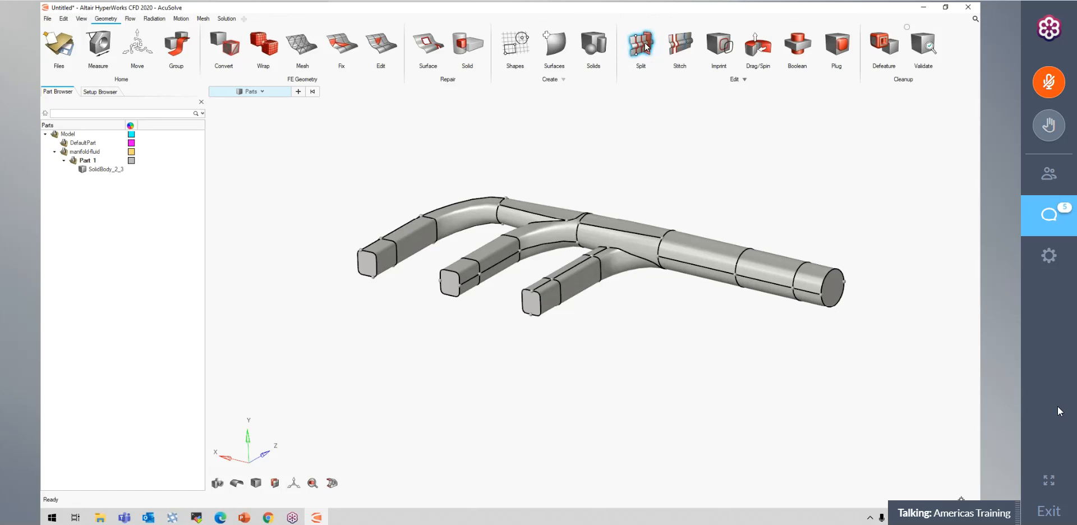
click(646, 45)
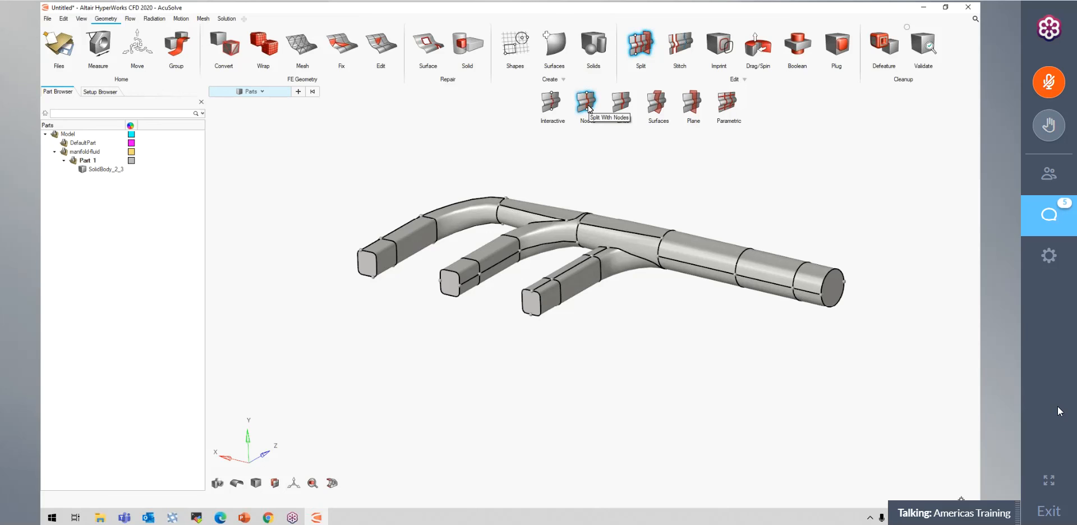
click(625, 104)
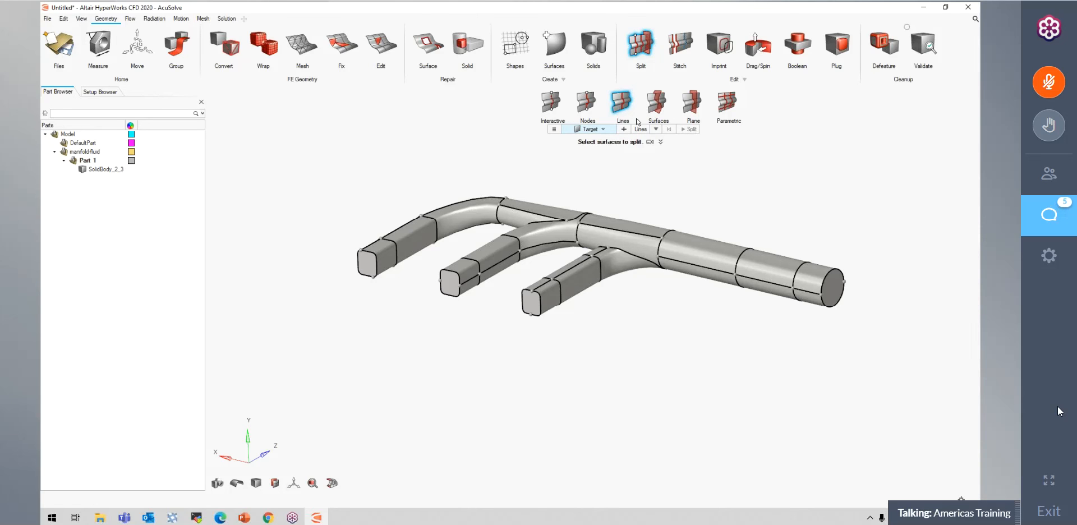
middle_drag(732, 178, 692, 190)
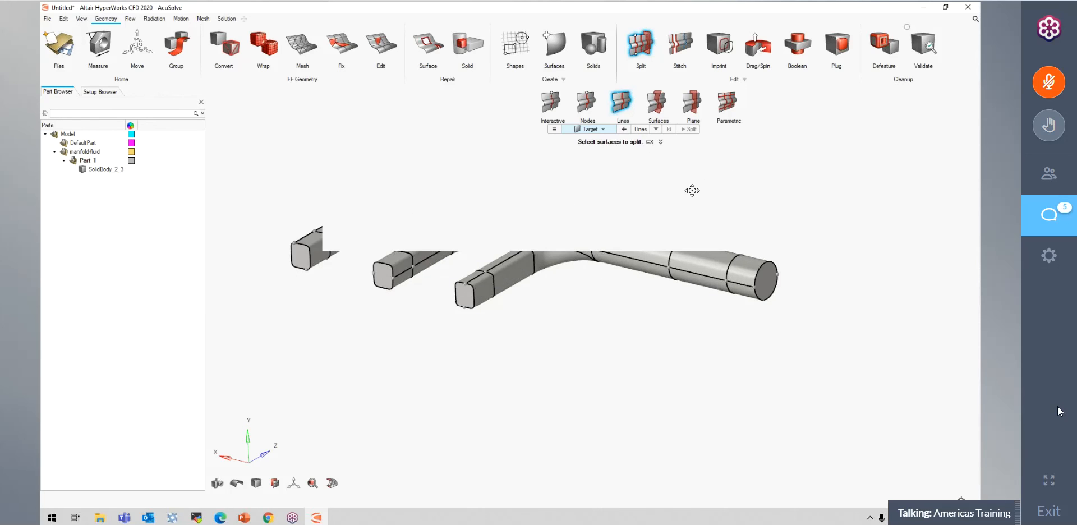
scroll(692, 191, up, 5)
scroll(692, 191, down, 3)
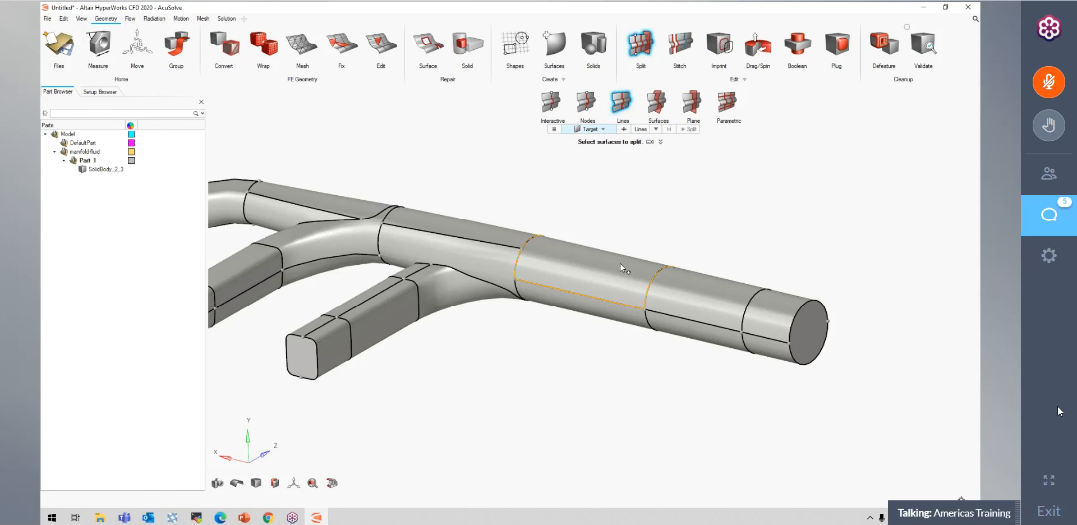
mouse_move(664, 221)
right_down()
mouse_move(683, 216)
mouse_move(655, 227)
right_up()
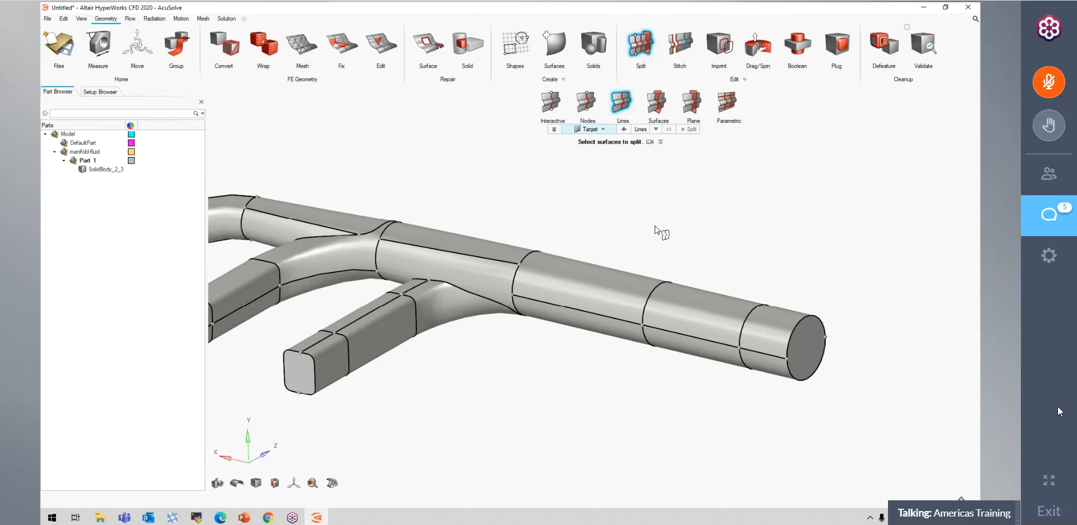
click(593, 291)
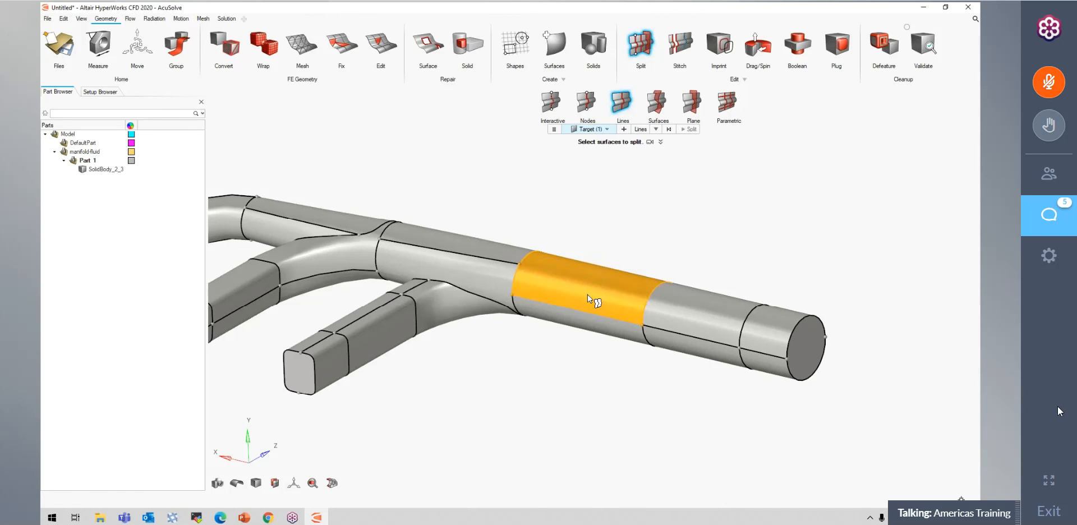
- Restart the line split, reselect the same upper pipe surface as target, and switch to choosing the splitting lines
right_drag(643, 238, 626, 282)
right_drag(556, 284, 603, 263)
middle_drag(602, 264, 599, 247)
right_drag(457, 230, 583, 287)
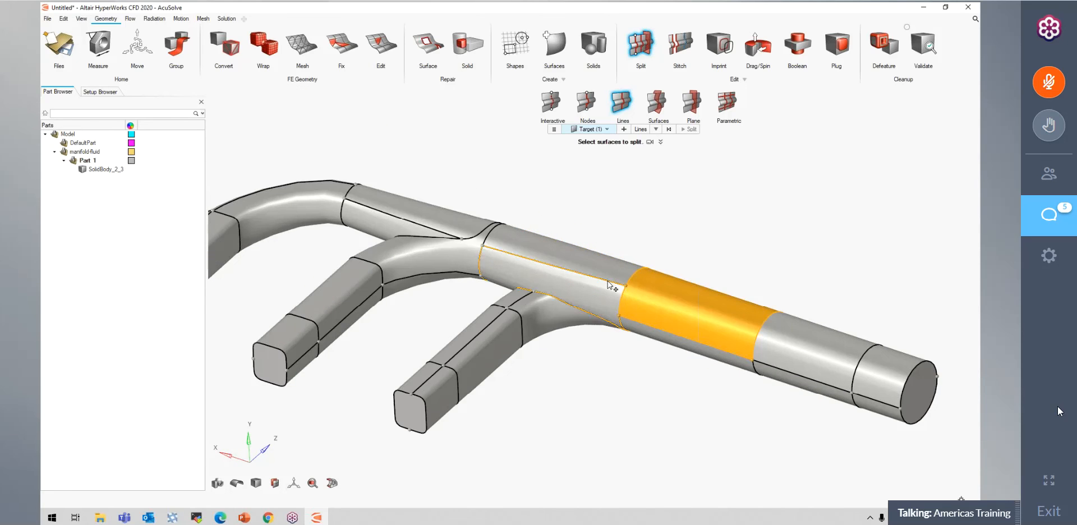
mouse_move(663, 304)
middle_down()
mouse_move(674, 308)
mouse_move(671, 293)
middle_up()
click(552, 105)
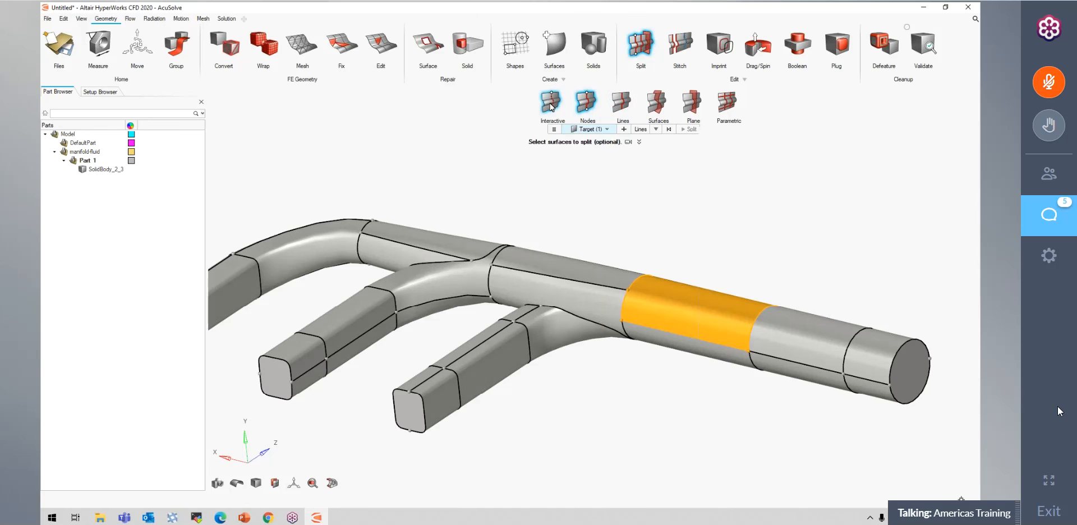
click(621, 106)
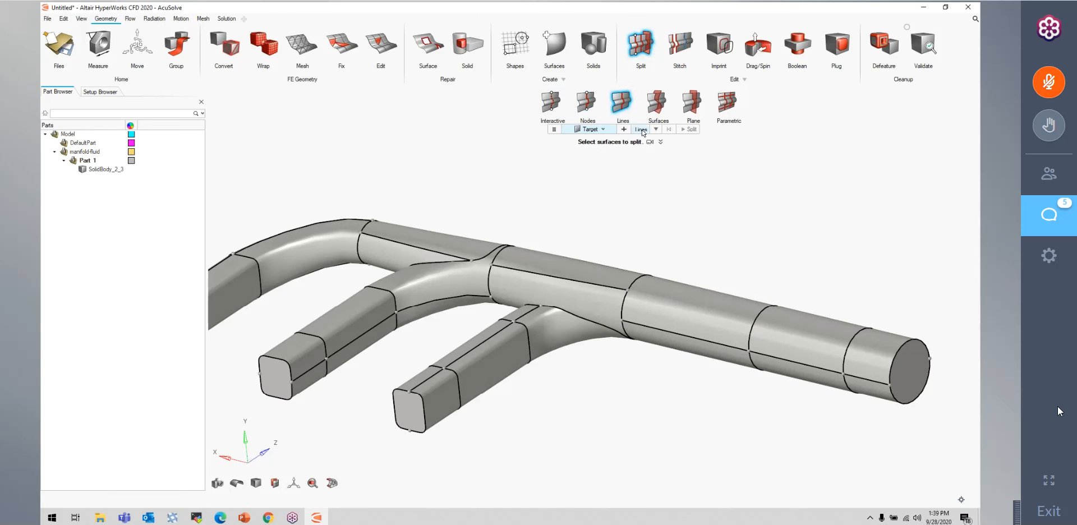
click(605, 133)
click(705, 319)
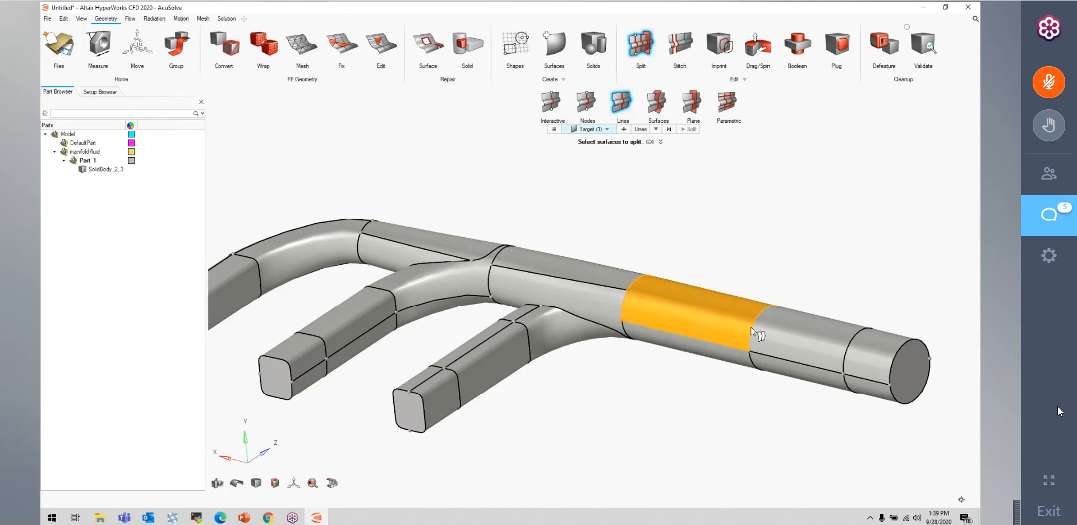
click(639, 129)
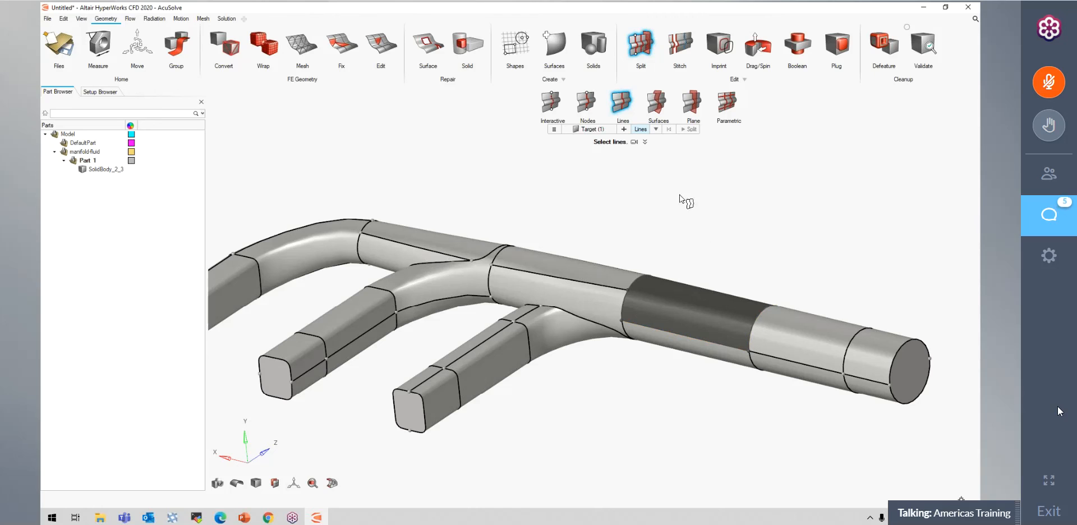
- Reset the line split, change its target type to Solids, and select the whole manifold solid
click(628, 105)
click(629, 108)
click(596, 130)
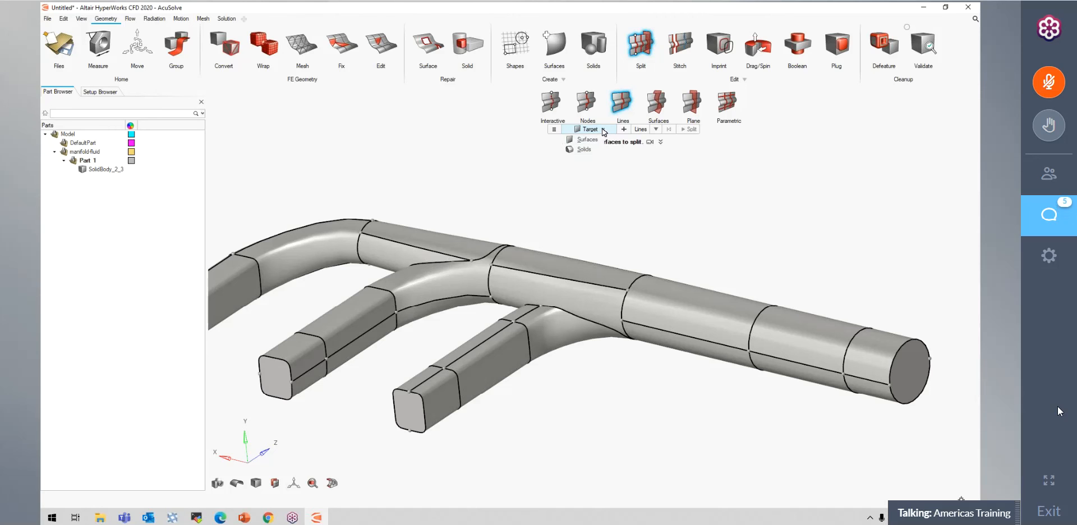
click(581, 150)
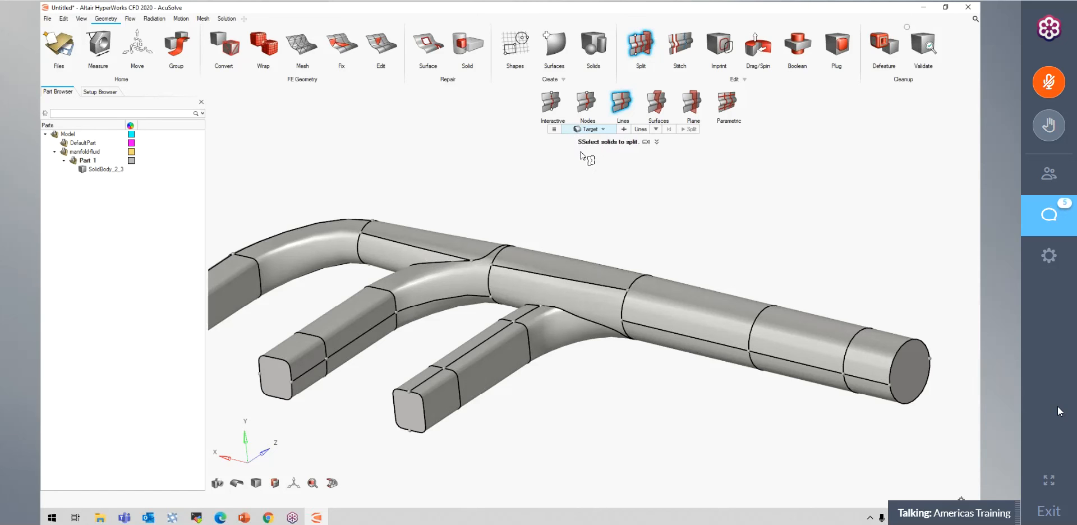
click(695, 319)
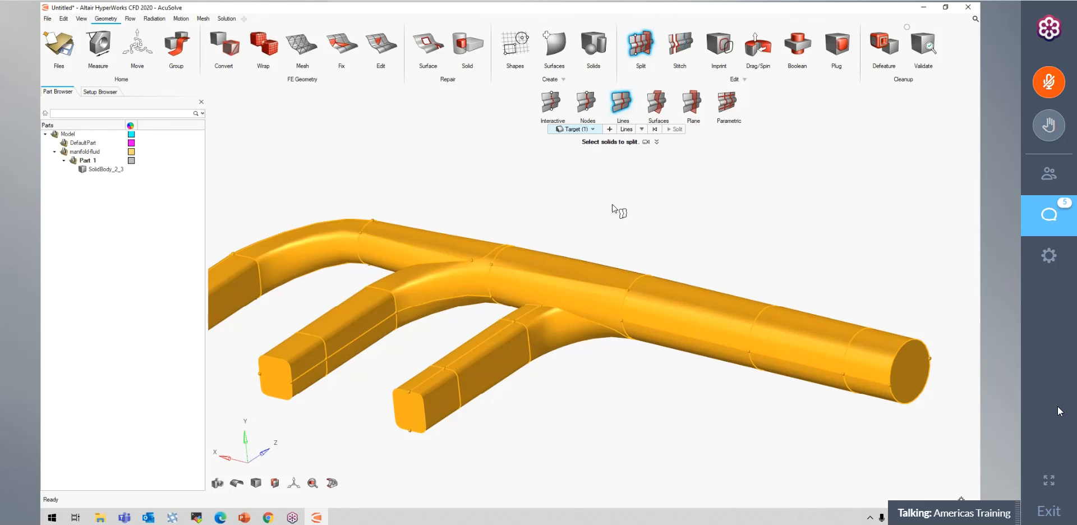
right_drag(638, 385, 612, 352)
scroll(638, 386, down, 2)
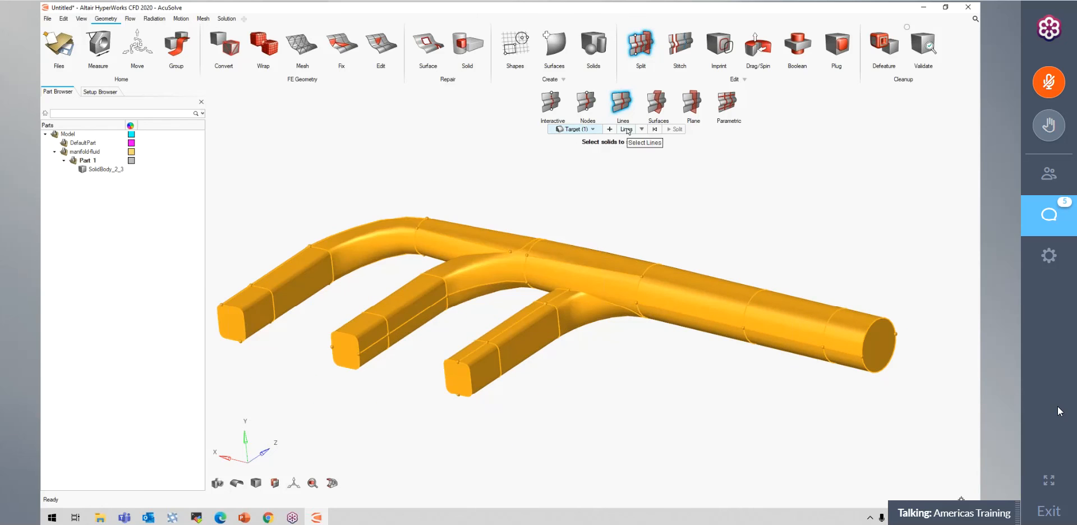
- Choose the circumferential arc midway along the straight round pipe as the splitting line
click(626, 130)
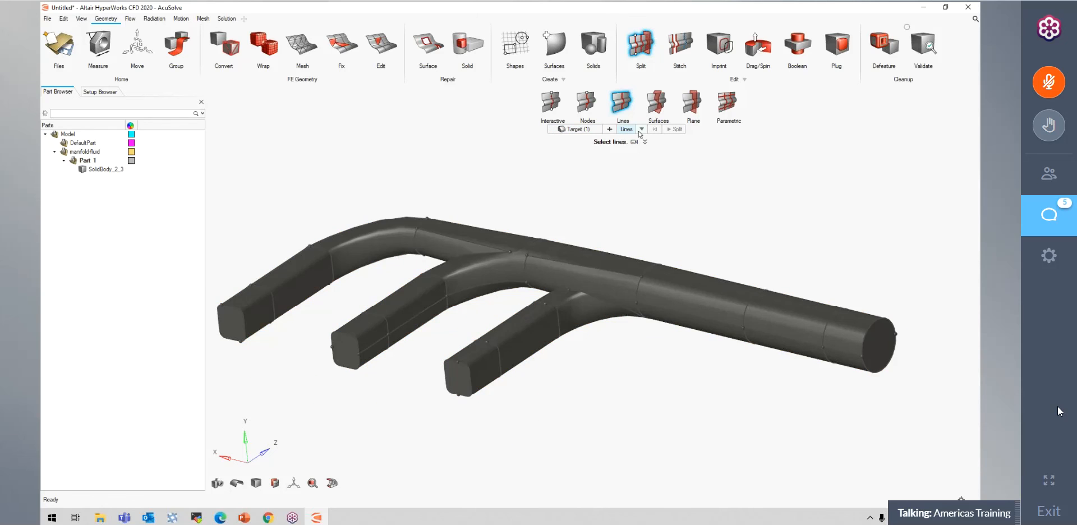
right_drag(824, 238, 813, 226)
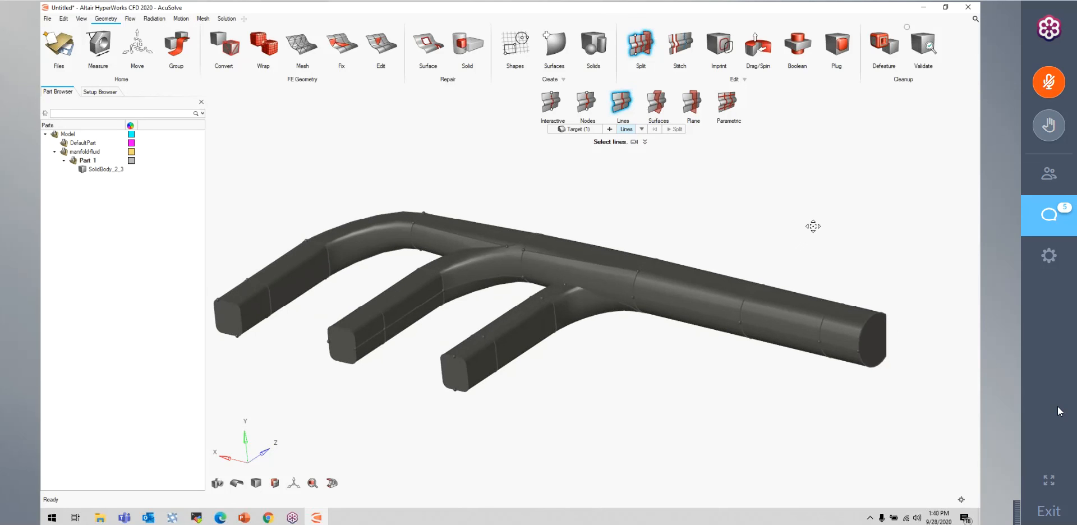
scroll(740, 198, up, 4)
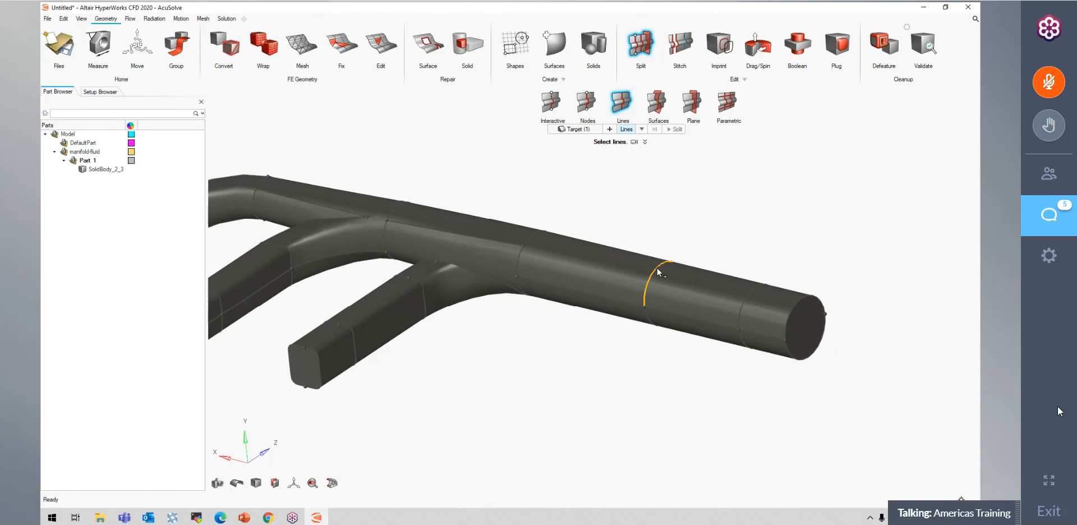
click(654, 269)
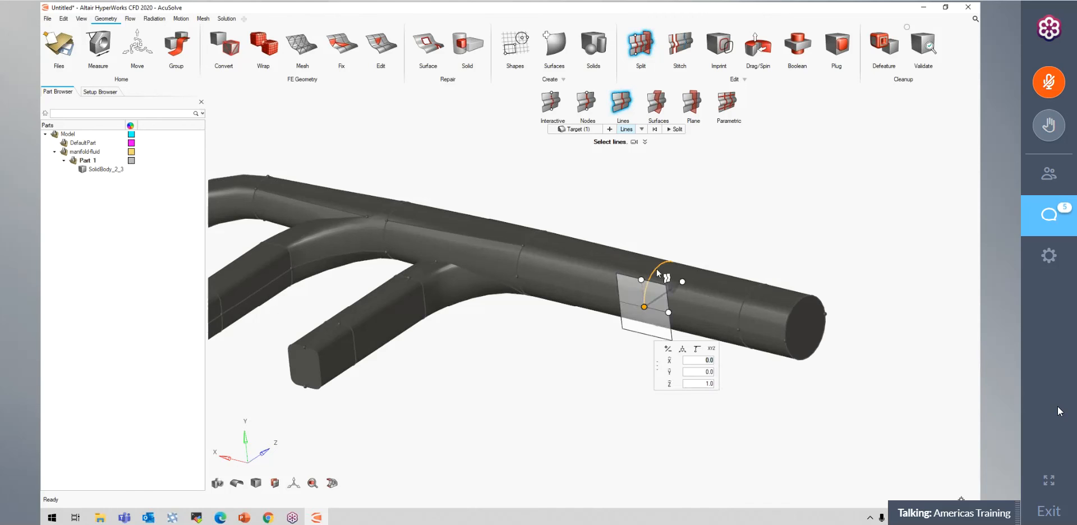
middle_drag(794, 235, 724, 244)
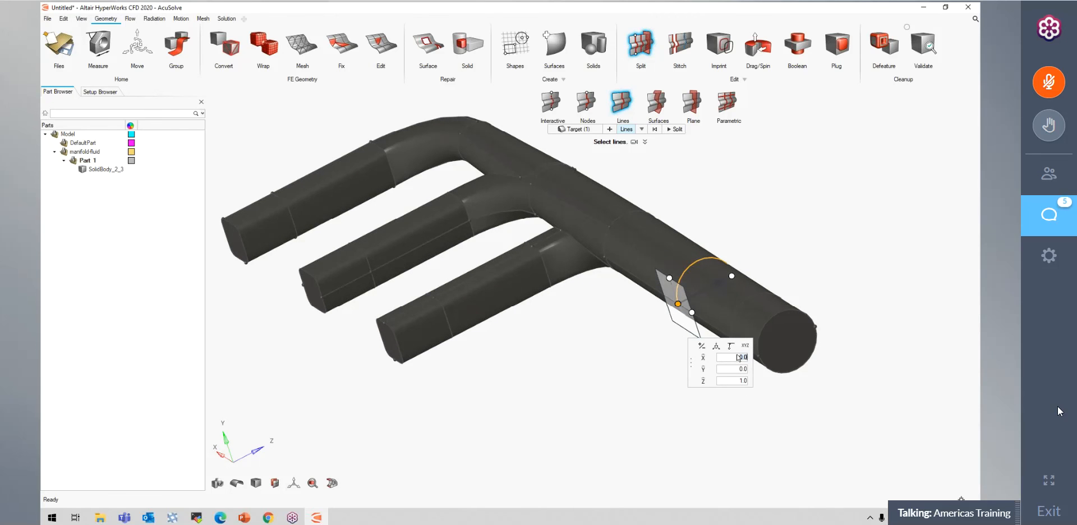
middle_drag(764, 241, 819, 223)
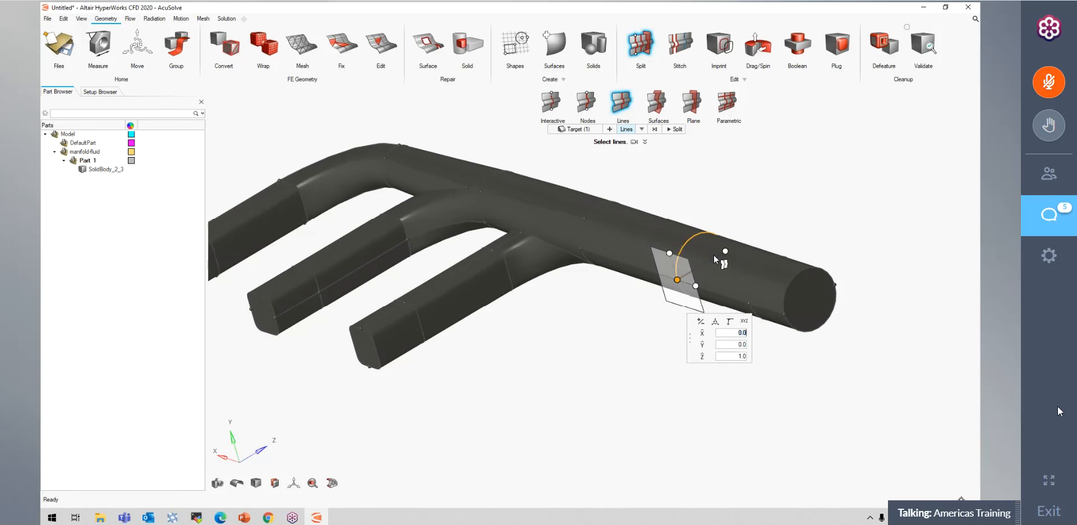
scroll(713, 255, up, 1)
scroll(713, 255, up, 1)
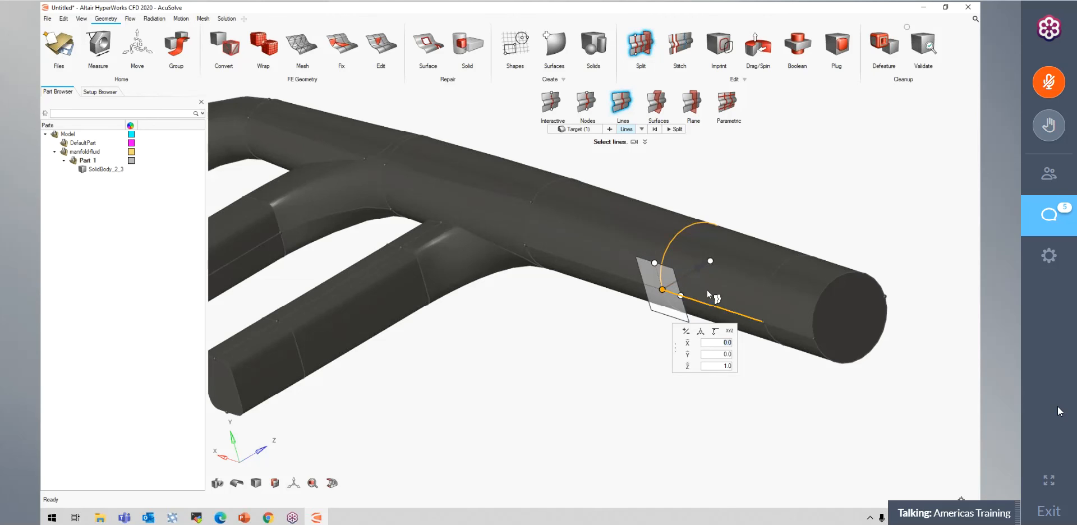
- Set the splitting line's direction vector to X 0, Y 1, Z 0
click(722, 367)
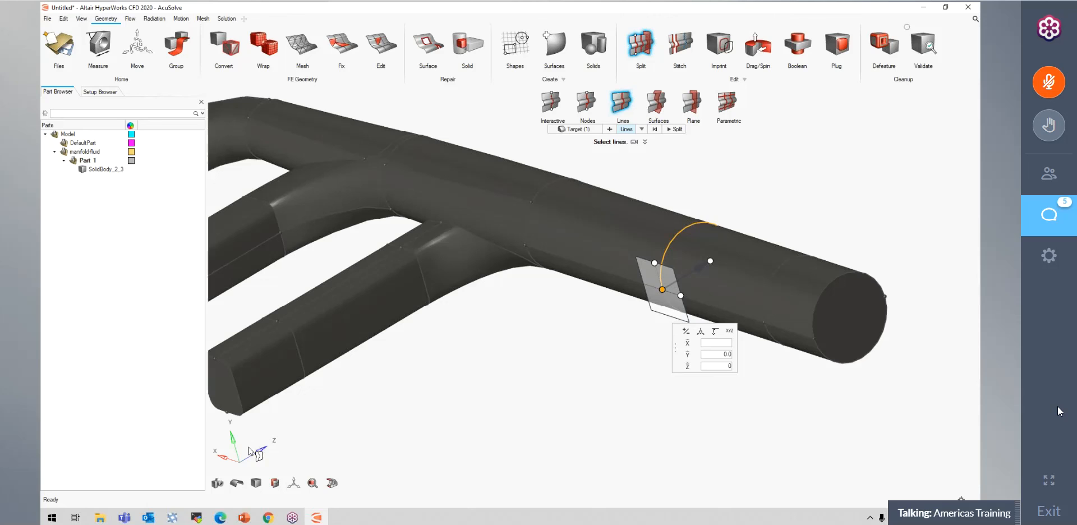
text(0)
click(725, 356)
key(BackSpace)
key(BackSpace)
key(BackSpace)
text(1)
key(Tab)
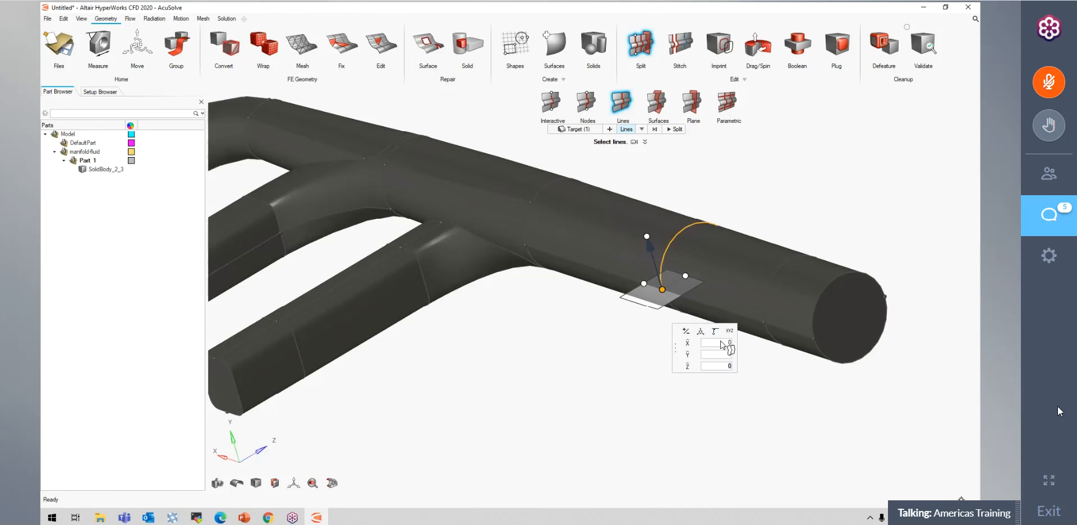
- Reverse the direction vector to Y -1 and try to split the manifold solid along the arc
right_drag(659, 359, 713, 306)
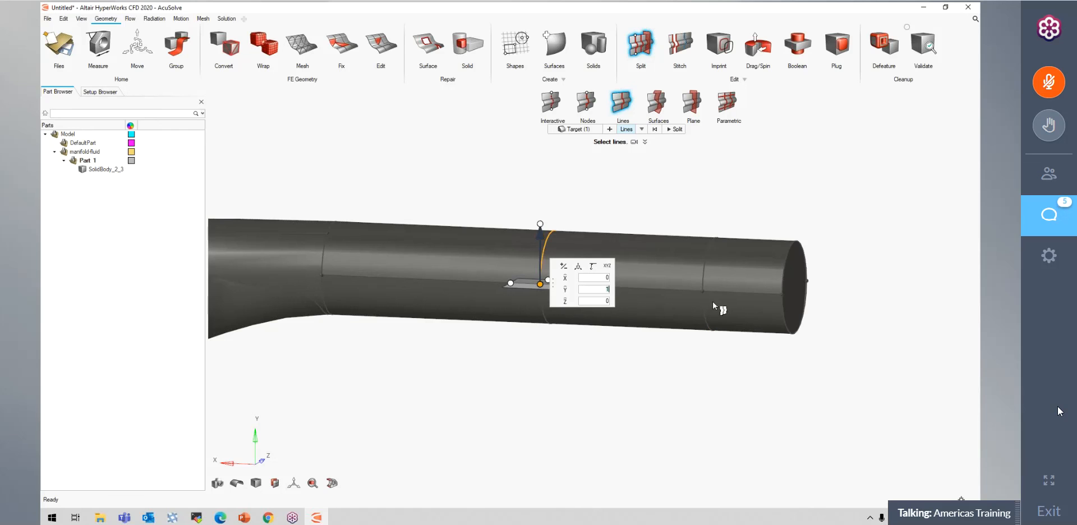
key(Return)
middle_drag(612, 387, 620, 269)
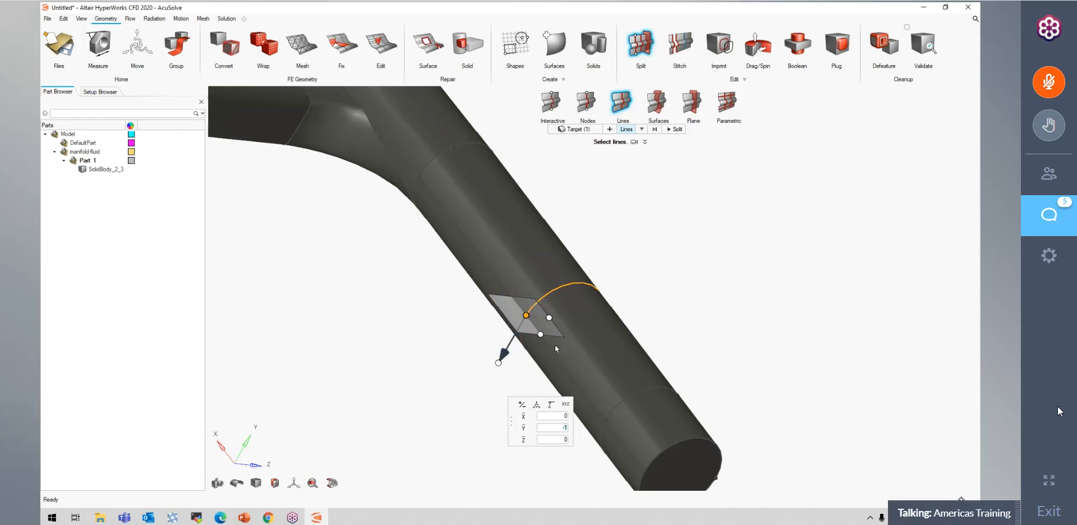
click(676, 132)
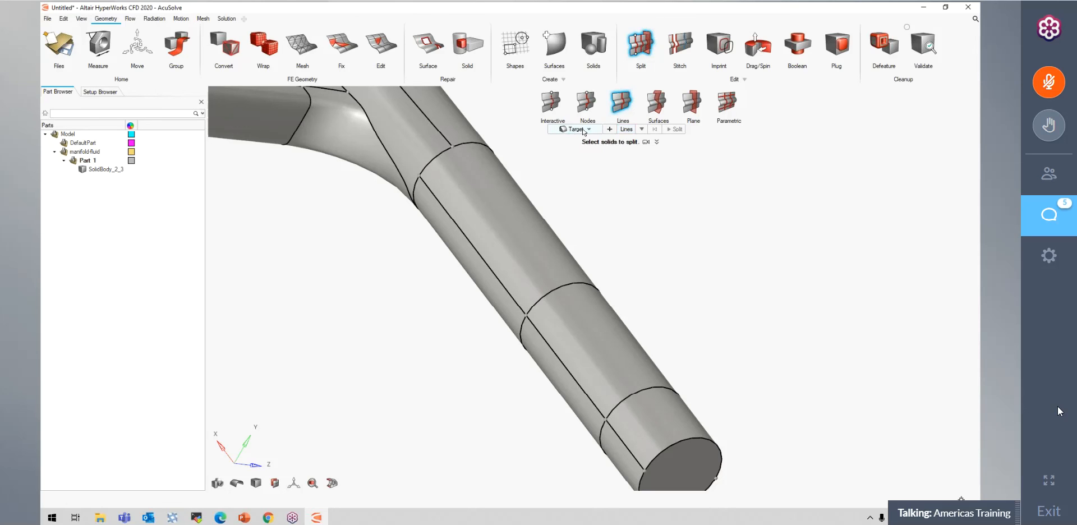
- Try again to split the manifold solid along the same pipe arc, using direction X 0, Y -1, Z 0
click(538, 241)
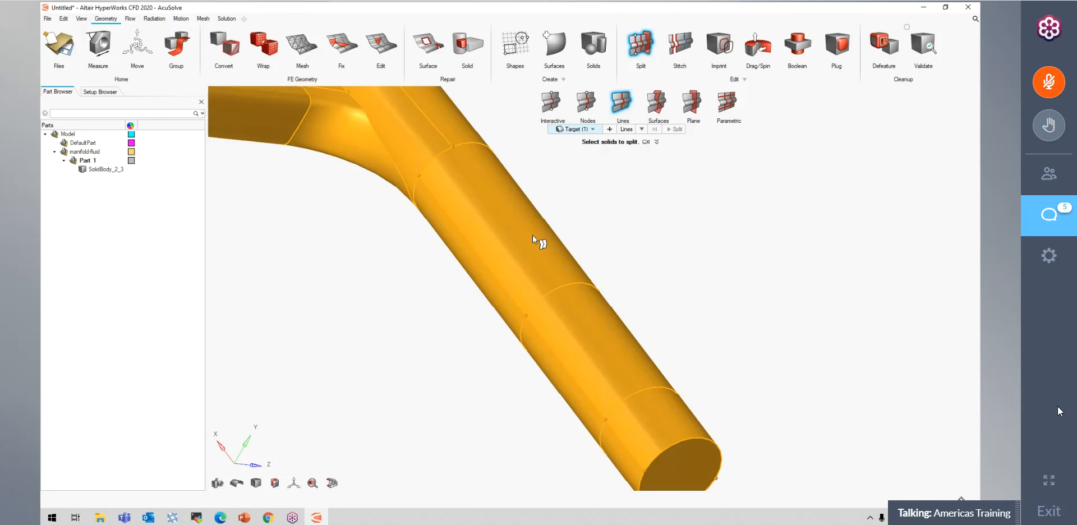
click(627, 130)
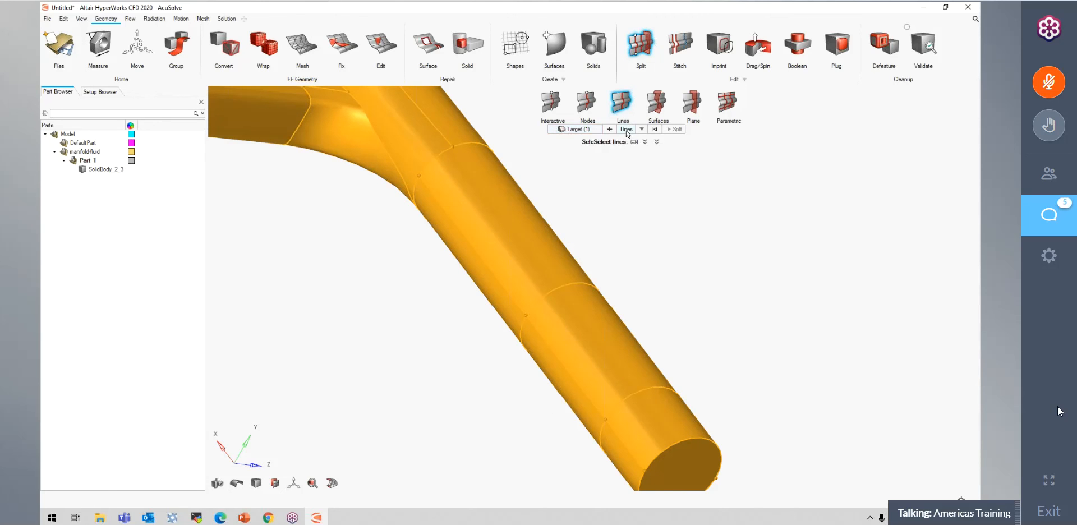
click(581, 286)
middle_drag(667, 213, 621, 207)
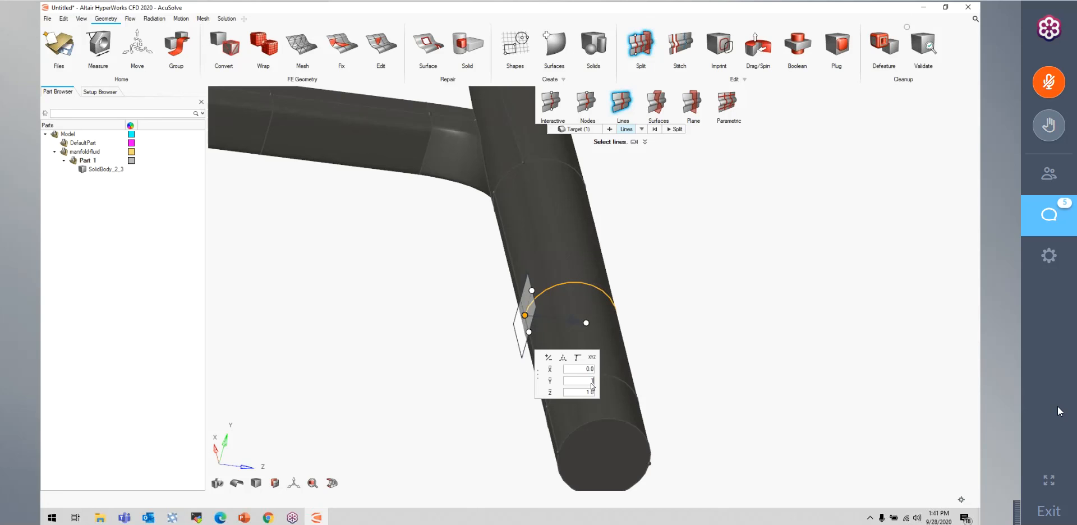
text(-1)
click(589, 392)
key(Return)
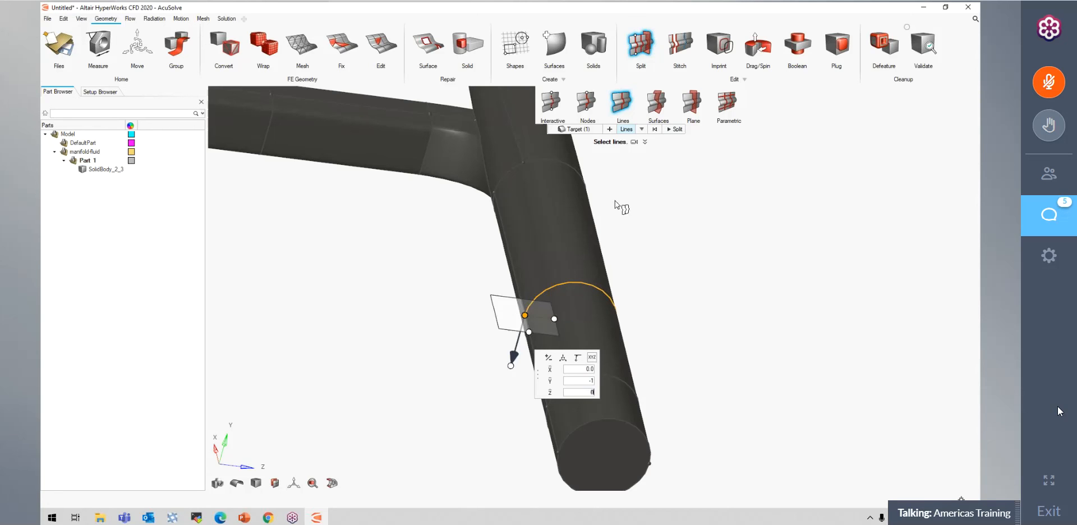
click(677, 129)
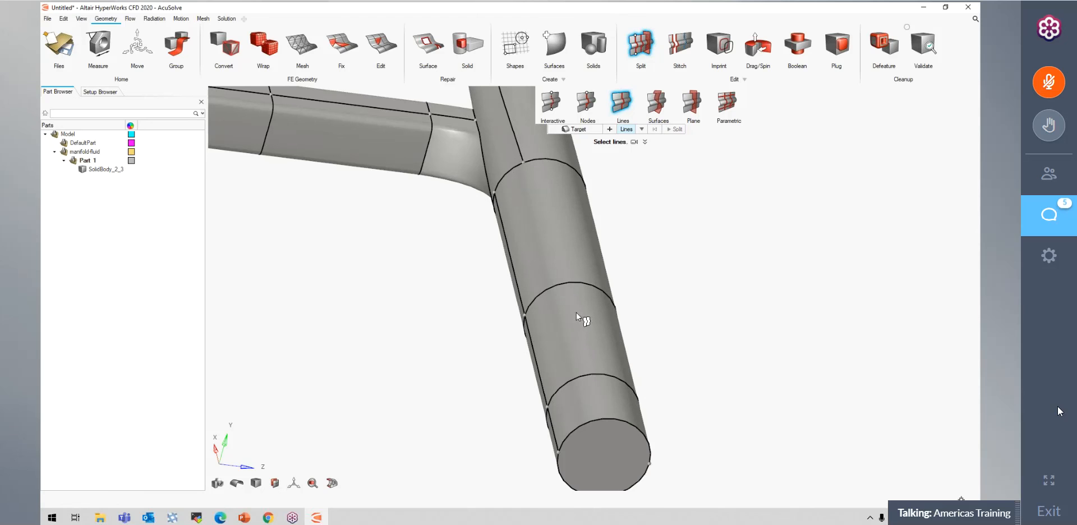
- Reselect the whole manifold solid as the target of the line split
click(578, 131)
click(556, 230)
right_drag(598, 251, 636, 251)
scroll(449, 230, down, 5)
right_drag(697, 233, 755, 250)
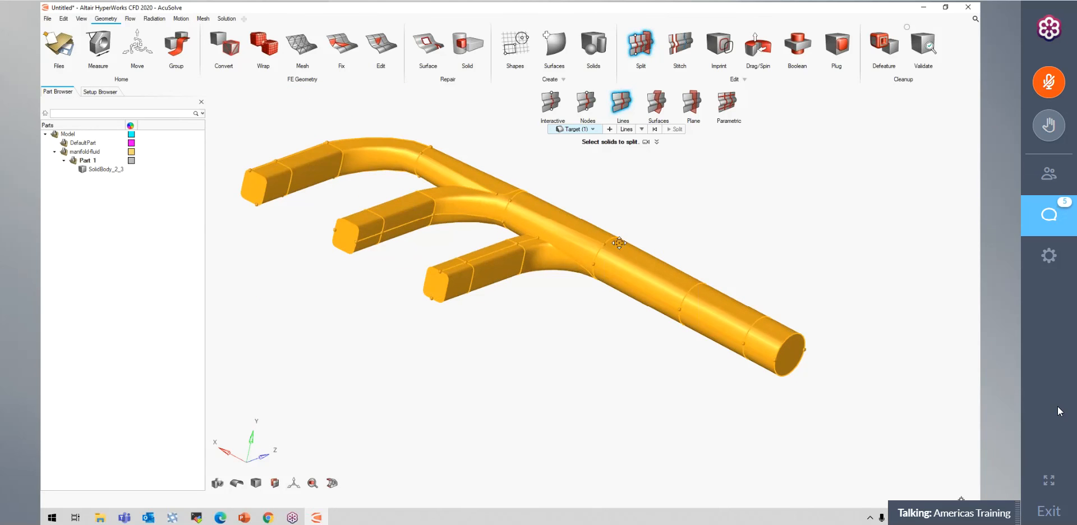
right_drag(619, 243, 623, 276)
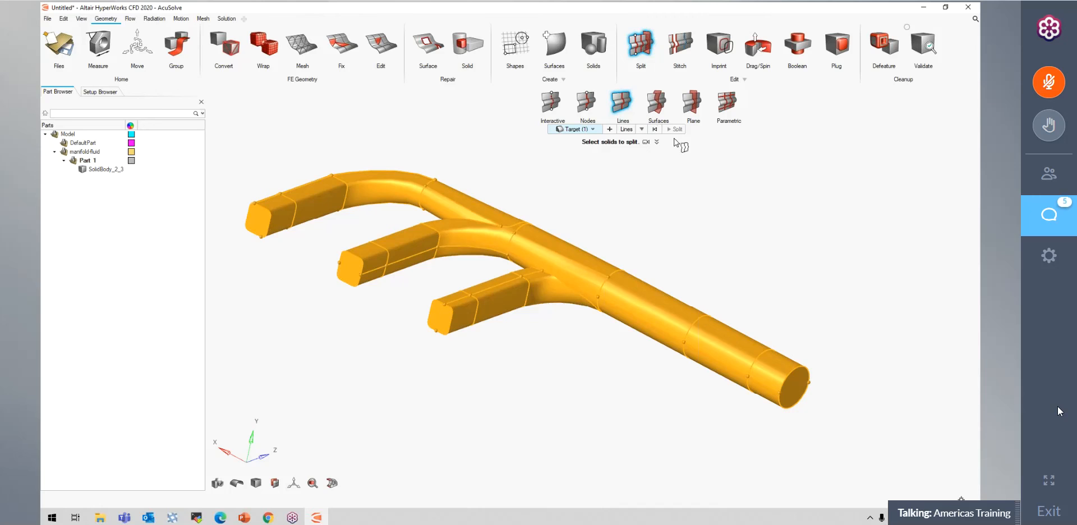
- Start a split by plane with solids as the target type and select the whole manifold solid
click(695, 104)
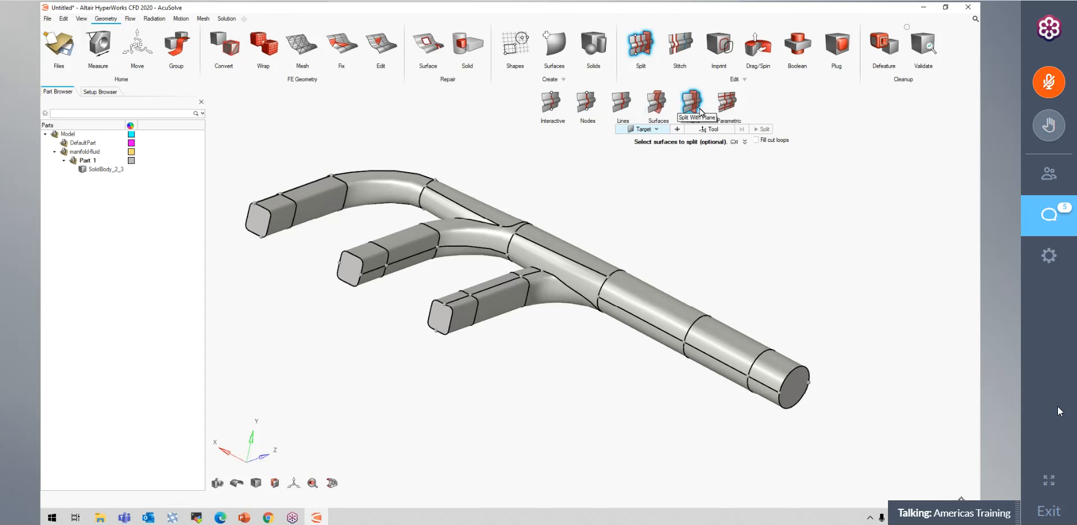
middle_drag(695, 215, 689, 203)
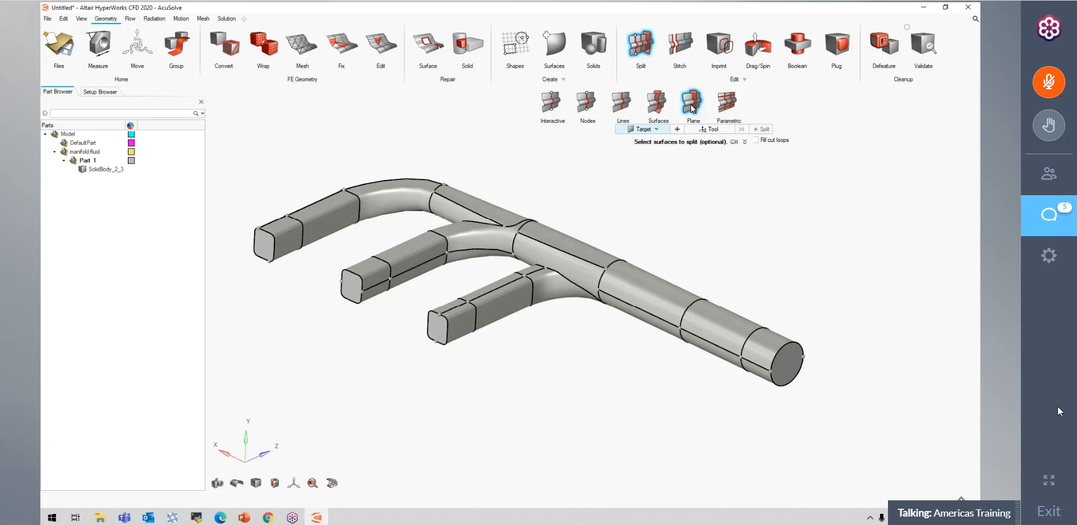
click(656, 129)
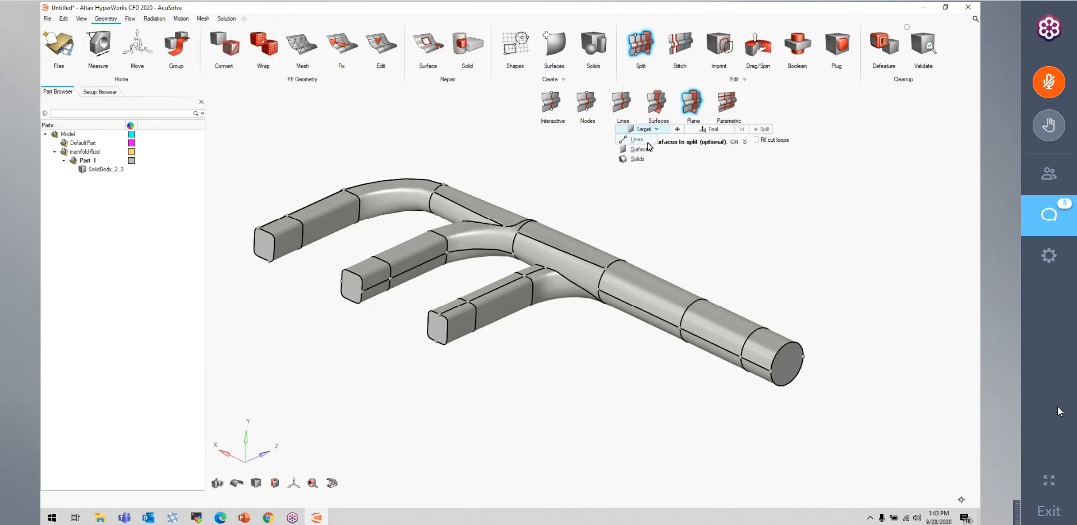
click(639, 159)
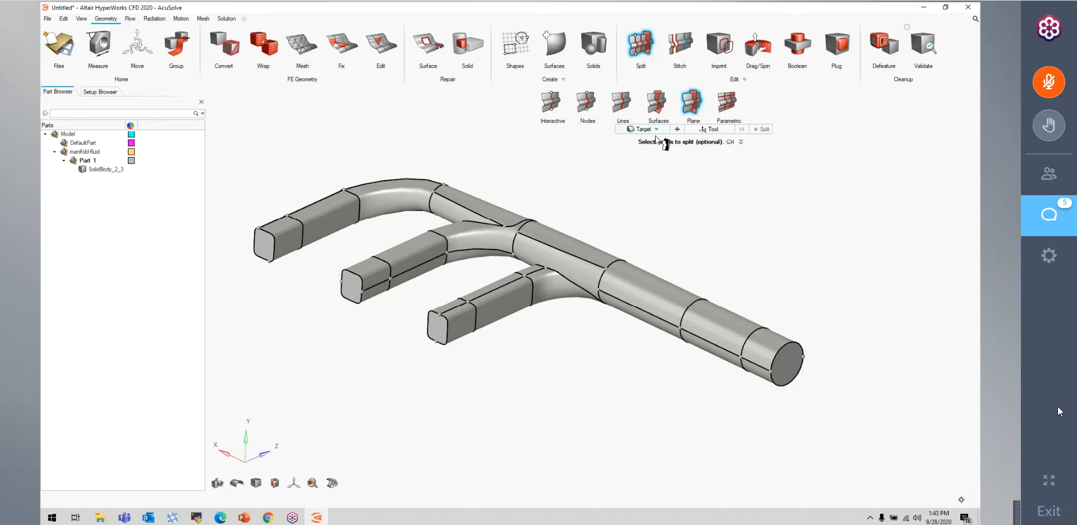
click(628, 252)
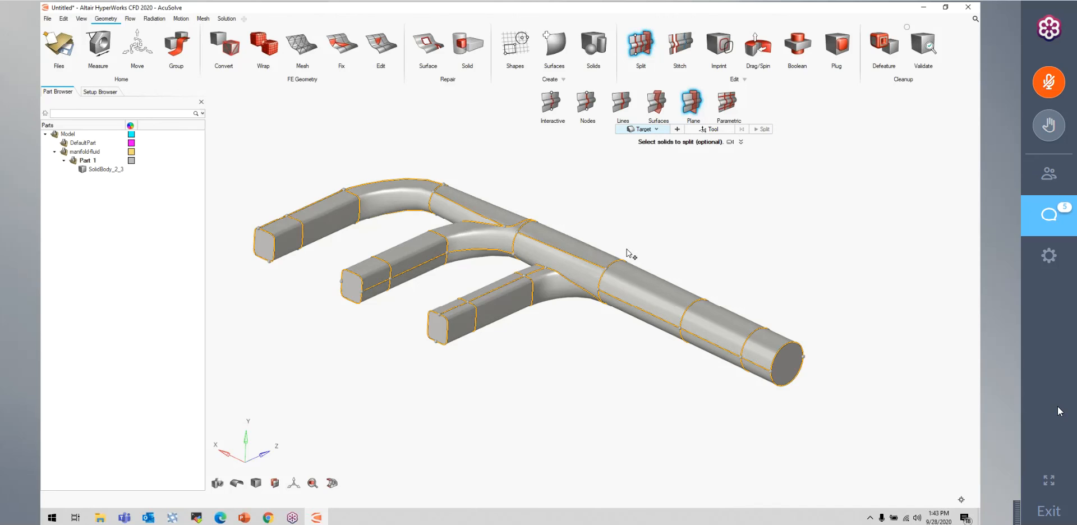
click(628, 289)
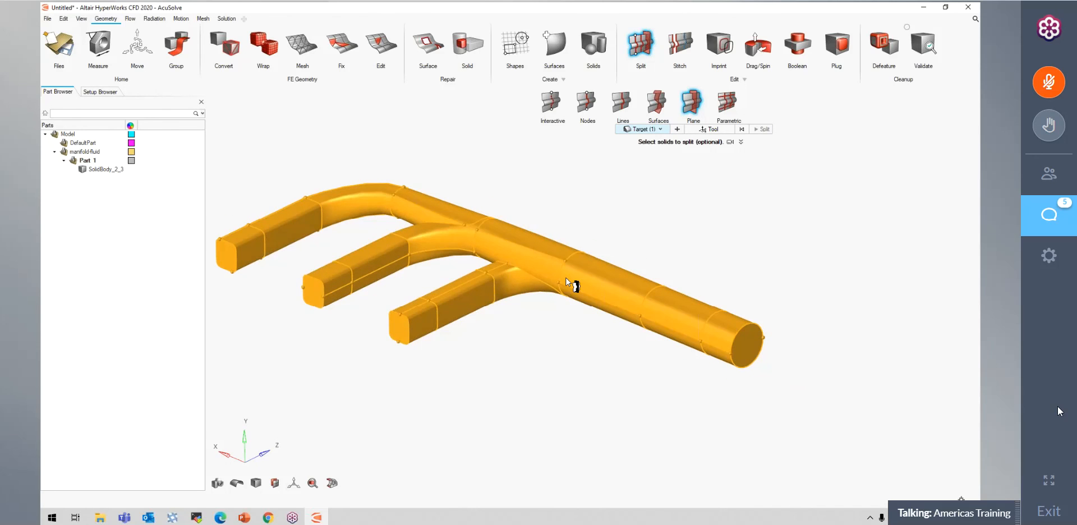
- Try a split plane across the main pipe at its lower edge's midpoint with normal X 1, Y 0, Z 0, and reset the selections
click(706, 130)
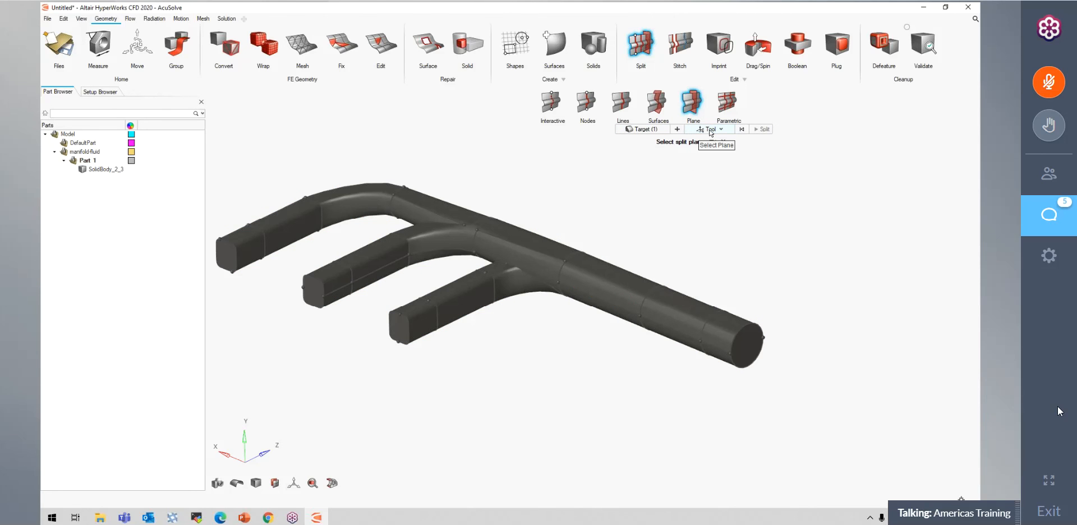
middle_drag(690, 267, 697, 243)
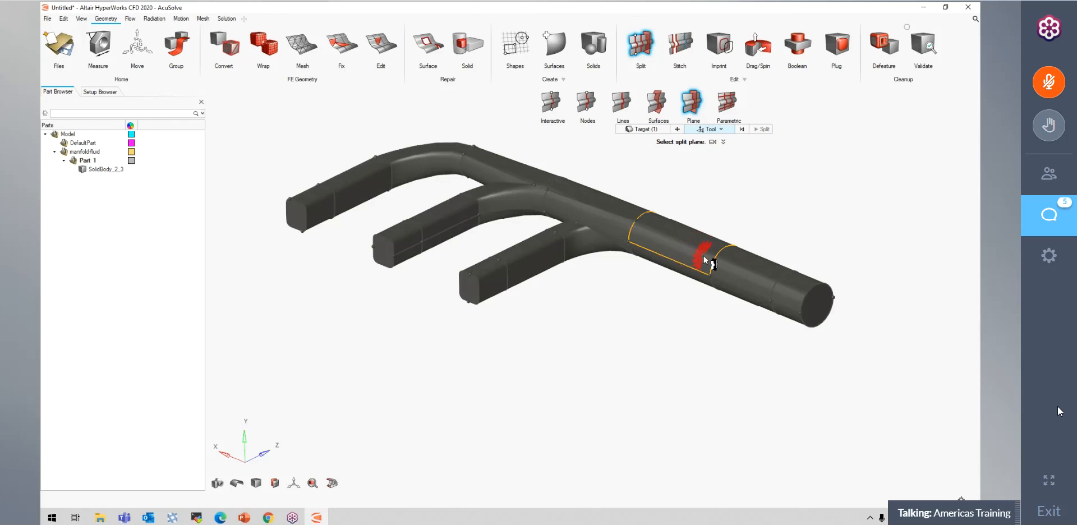
scroll(679, 258, up, 5)
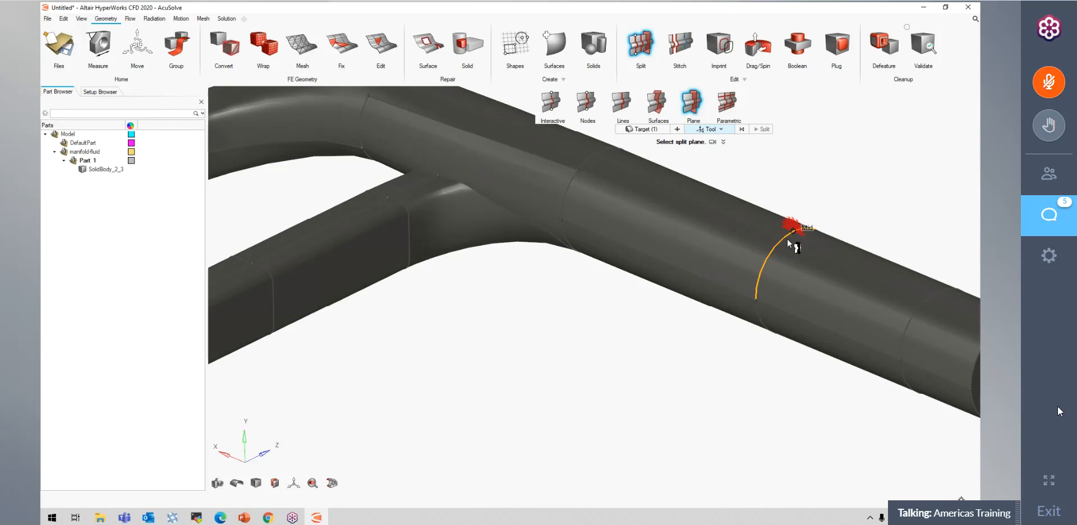
click(770, 258)
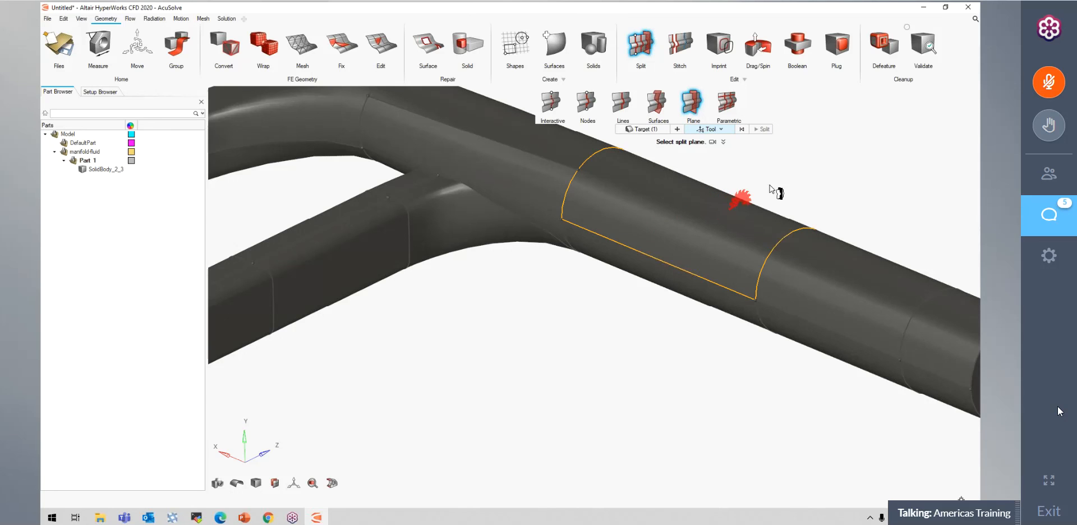
middle_drag(808, 175, 654, 212)
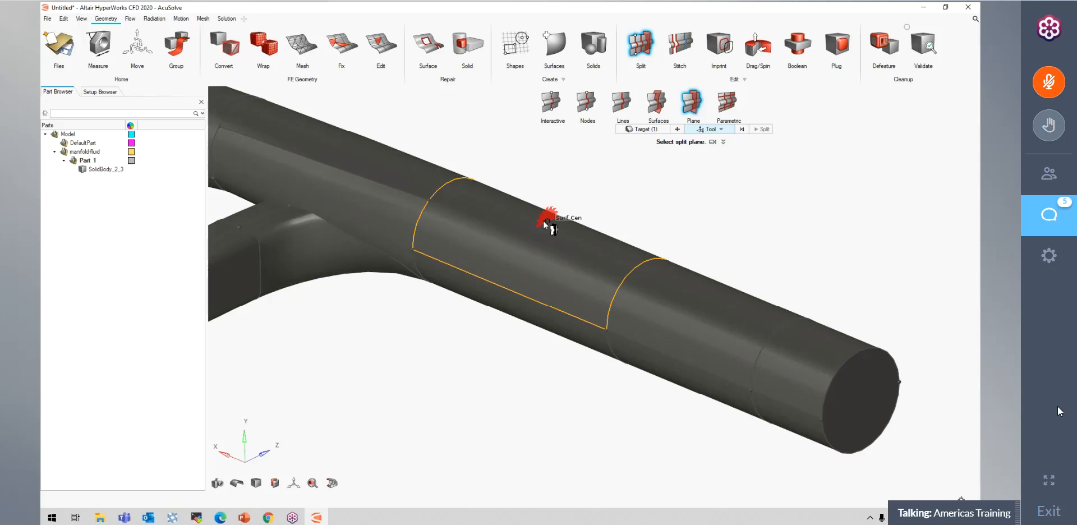
click(509, 291)
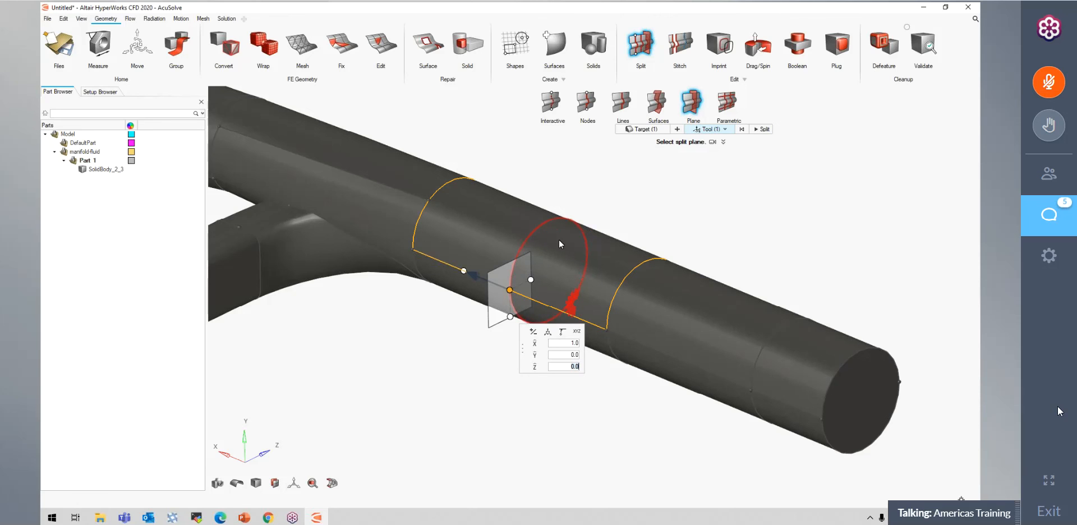
click(742, 130)
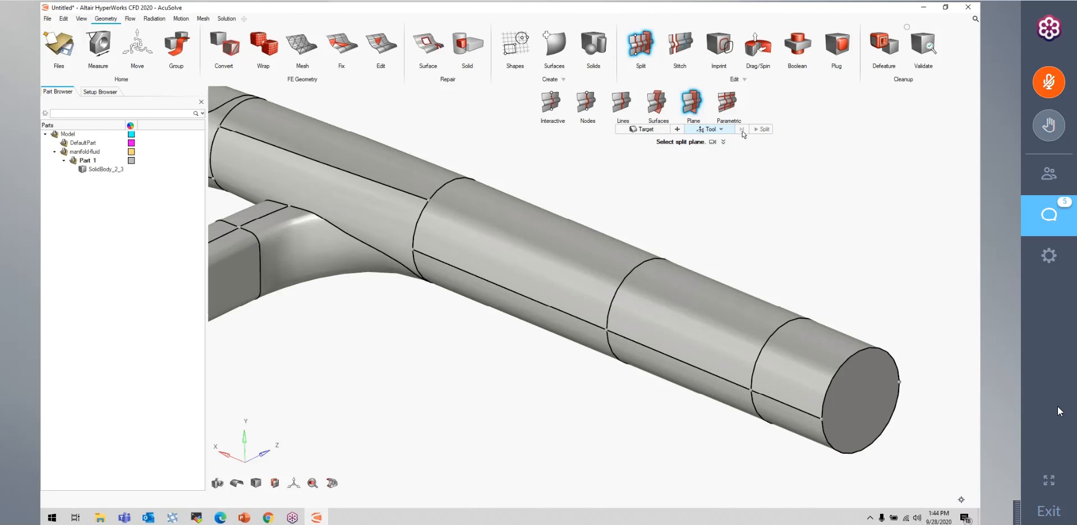
- Reselect the manifold solid, try a lengthwise split plane with normal X 0, Y 0, Z 1, and reset the selections
click(642, 130)
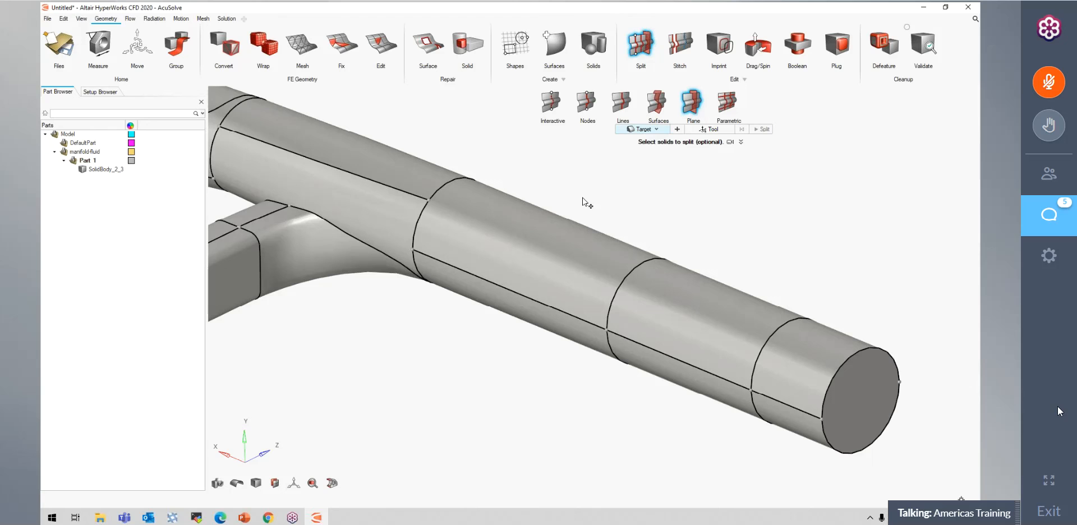
click(537, 257)
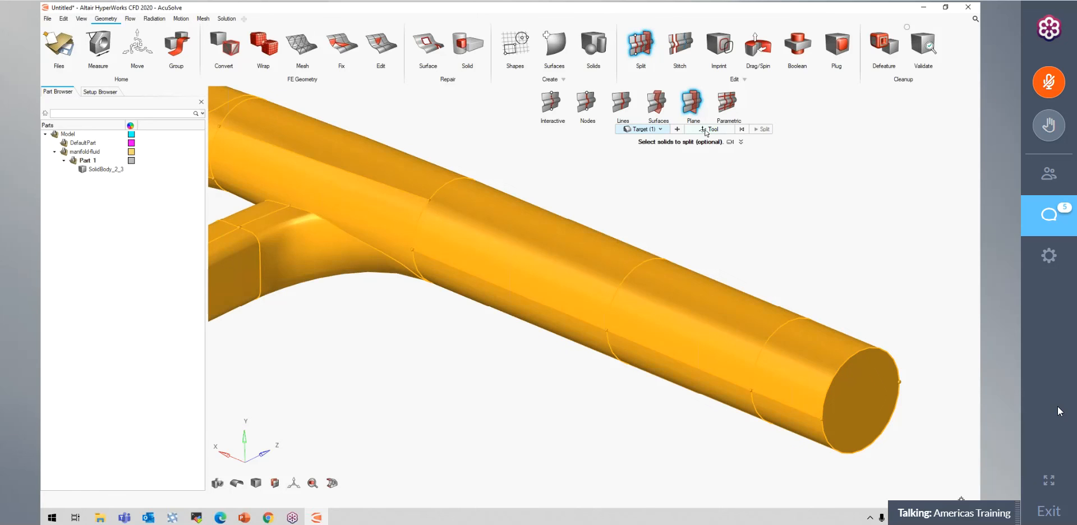
click(646, 262)
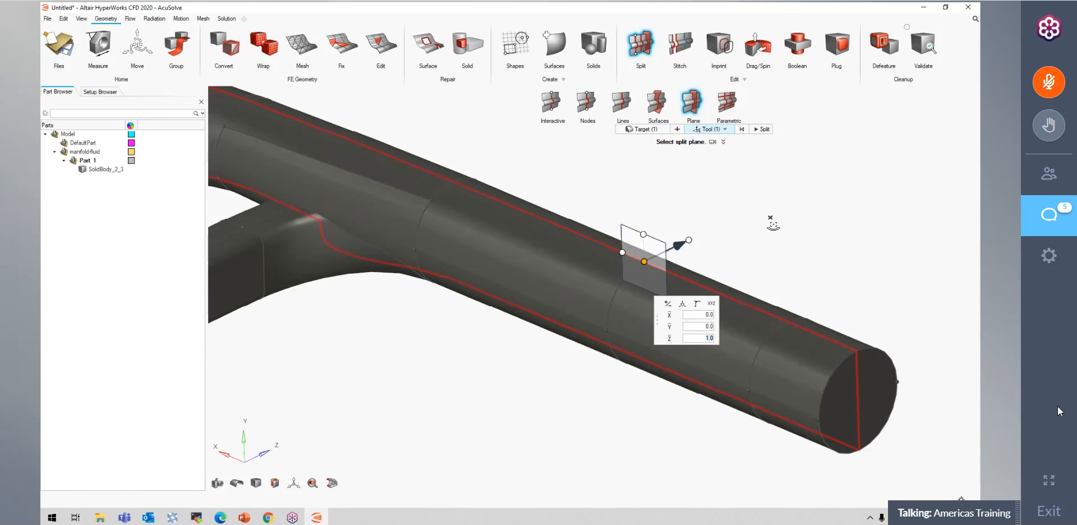
mouse_move(750, 224)
middle_down()
mouse_move(695, 227)
mouse_move(752, 220)
mouse_move(755, 230)
mouse_move(801, 239)
mouse_move(748, 248)
mouse_move(785, 242)
mouse_move(752, 236)
middle_up()
click(707, 130)
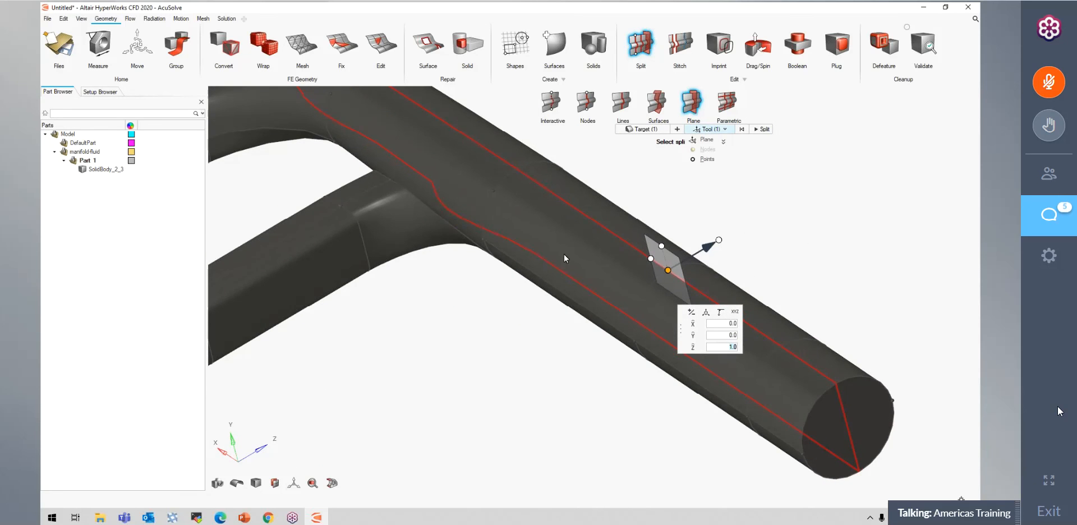
click(742, 130)
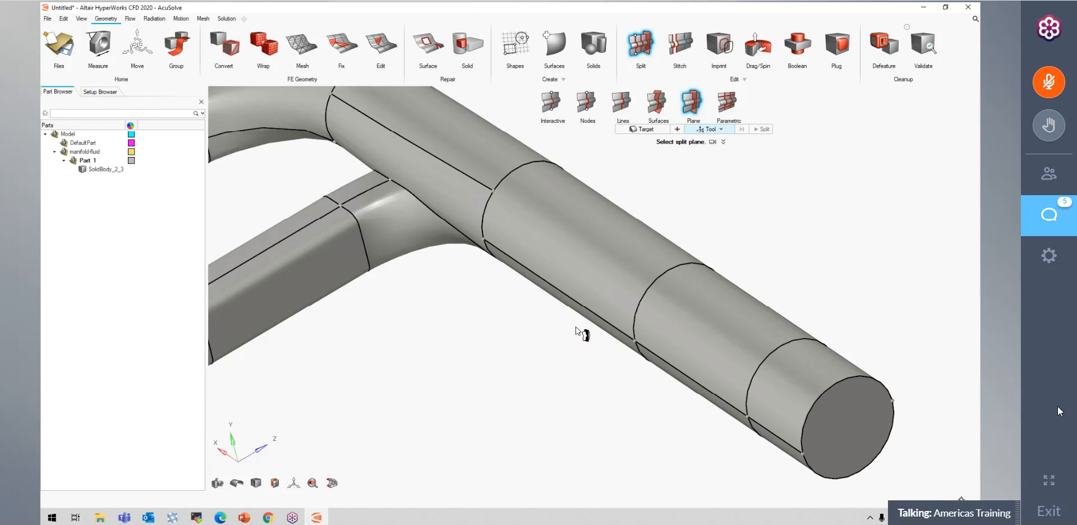
- Split the manifold solid with a plane at the midpoint of the main pipe's lower edge, normal X 1, Y 0, Z 0
click(643, 129)
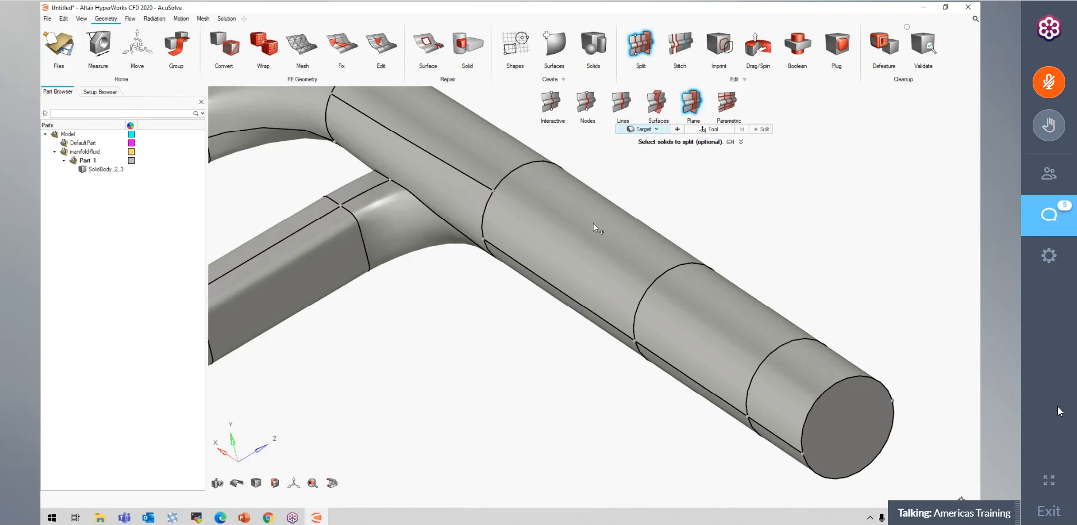
click(595, 227)
click(711, 130)
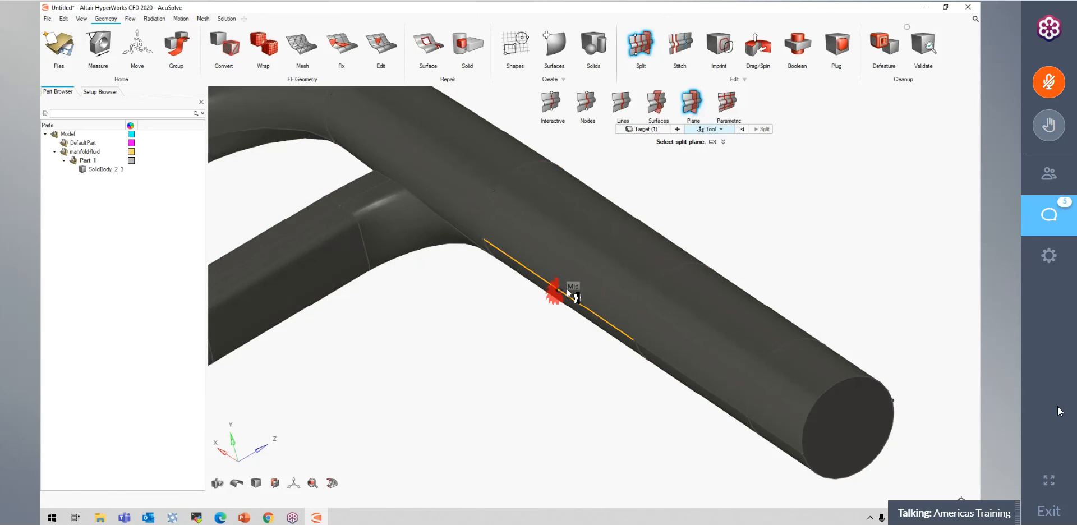
click(567, 291)
middle_drag(717, 194, 746, 178)
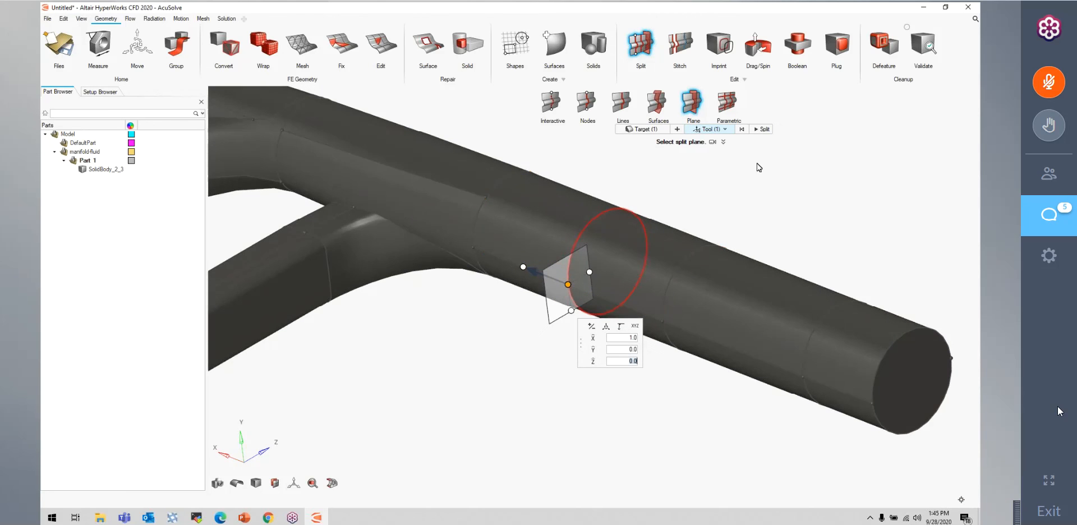
click(764, 130)
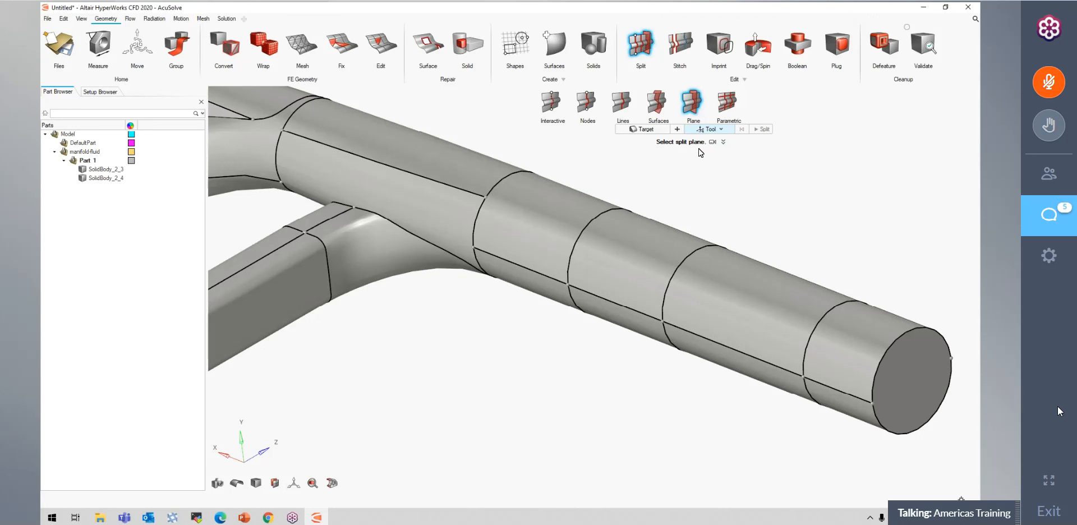
key(Escape)
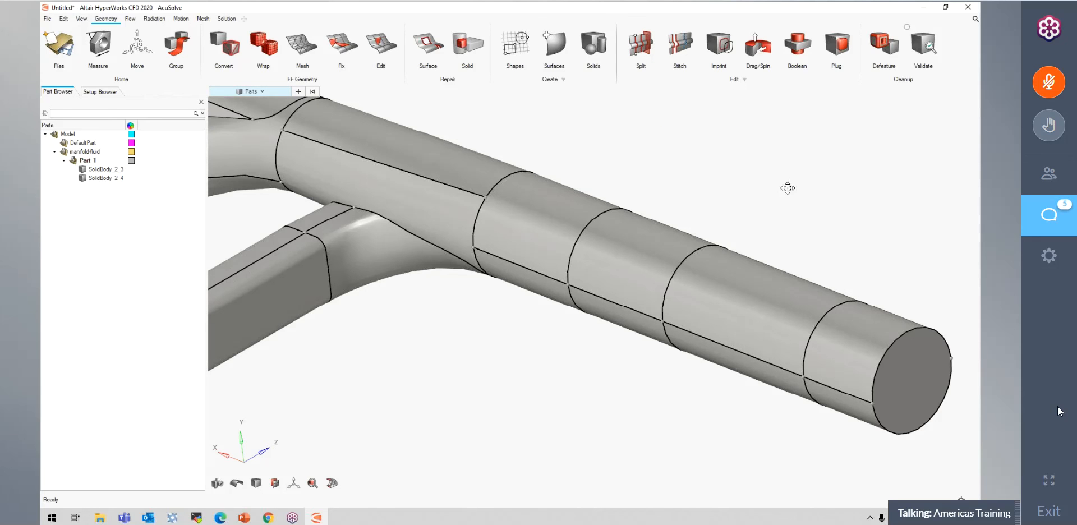
- Examine the new split boundary on the main pipe, up close and in relation to the whole manifold
middle_drag(788, 188, 837, 183)
scroll(788, 205, down, 3)
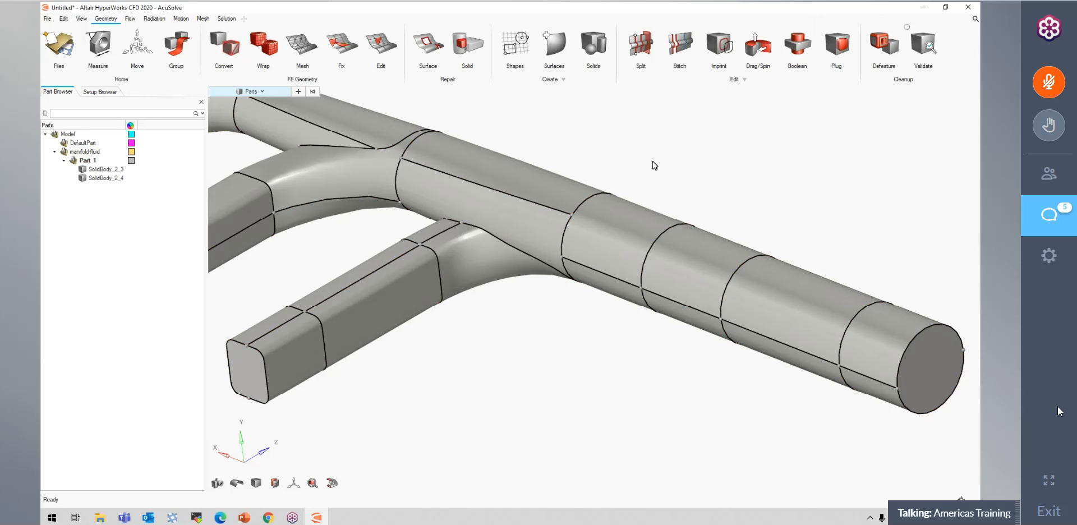
scroll(654, 165, down, 3)
scroll(772, 238, up, 3)
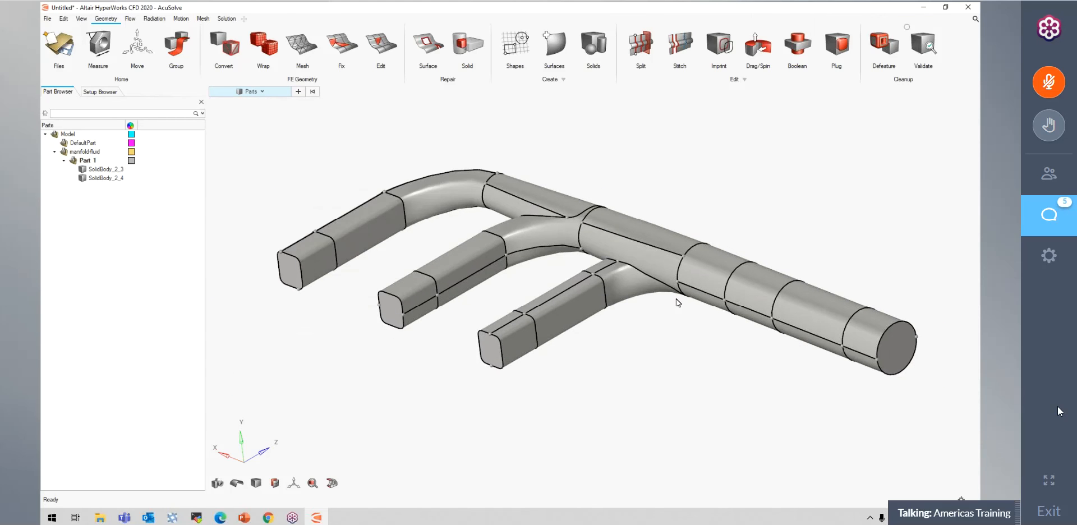
scroll(637, 259, up, 3)
scroll(680, 279, down, 4)
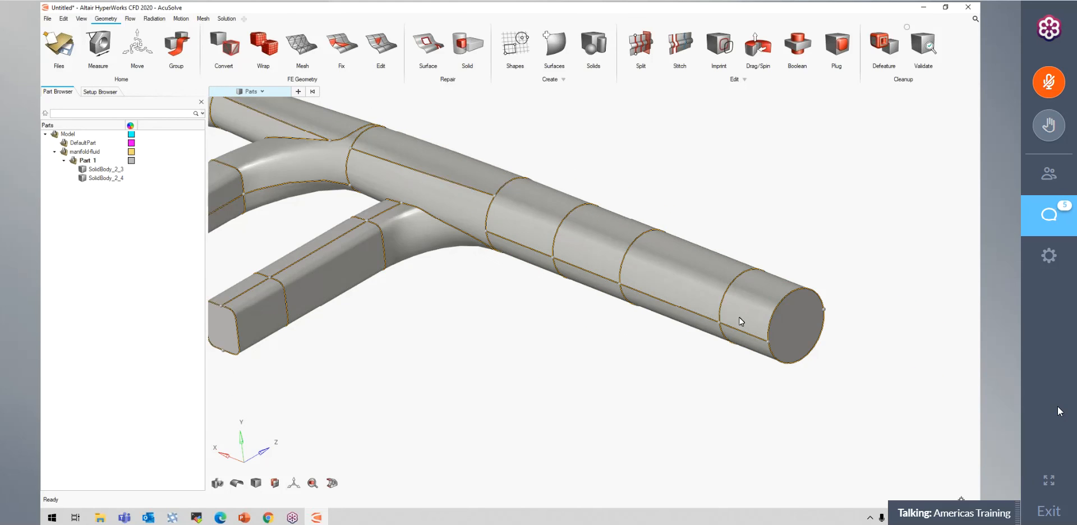
scroll(581, 295, down, 3)
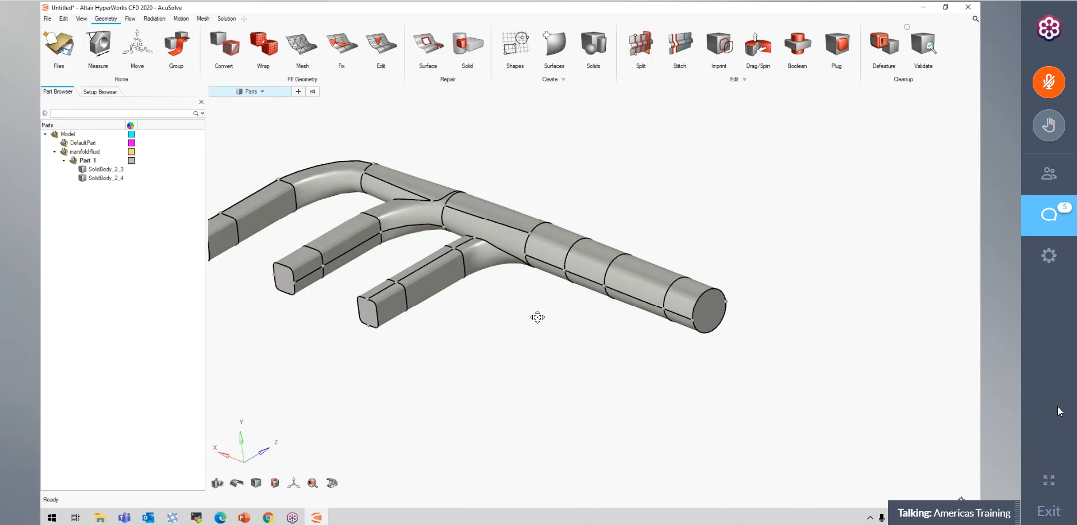
scroll(629, 211, up, 3)
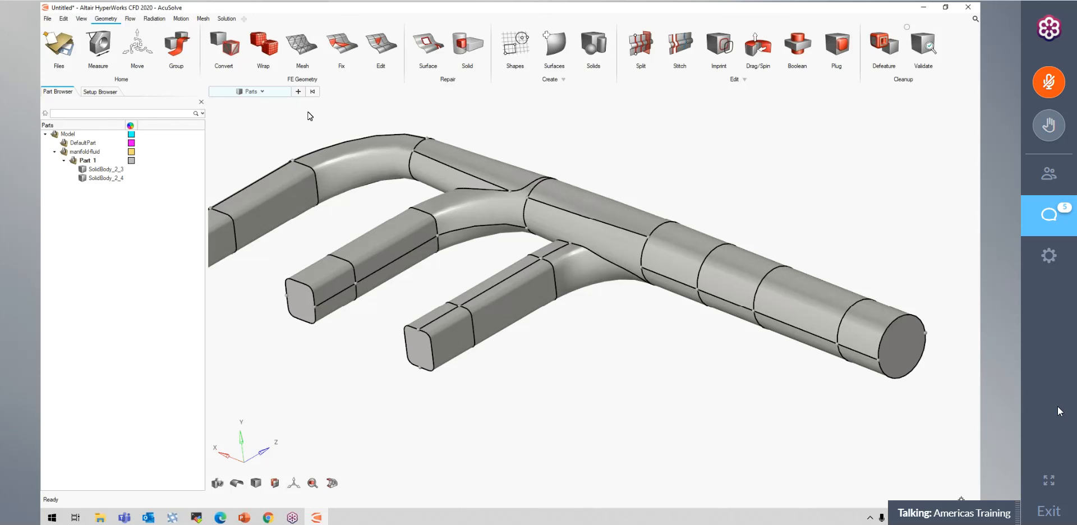
- Set the selection type to Solids and select the split bodies, ending with the branched one
click(589, 249)
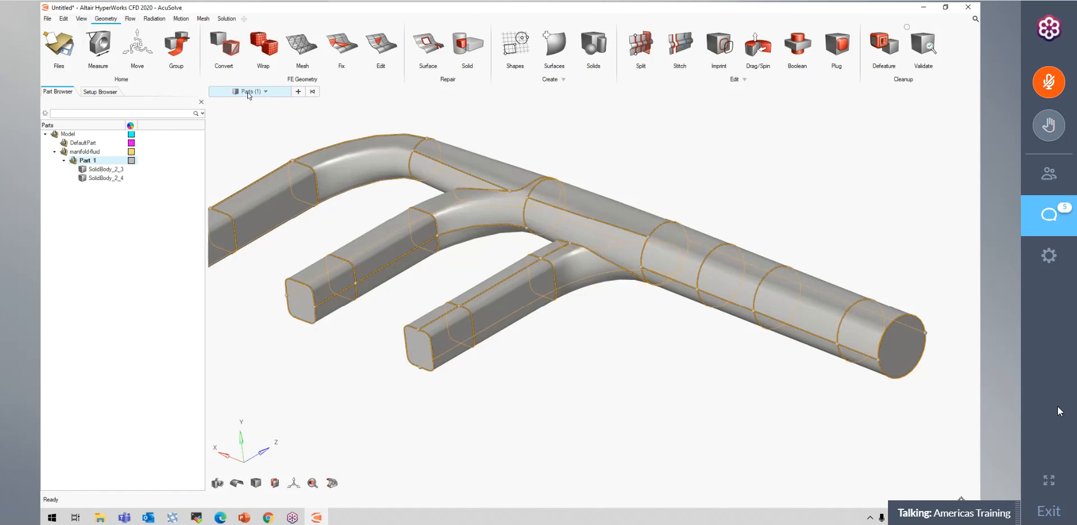
click(264, 92)
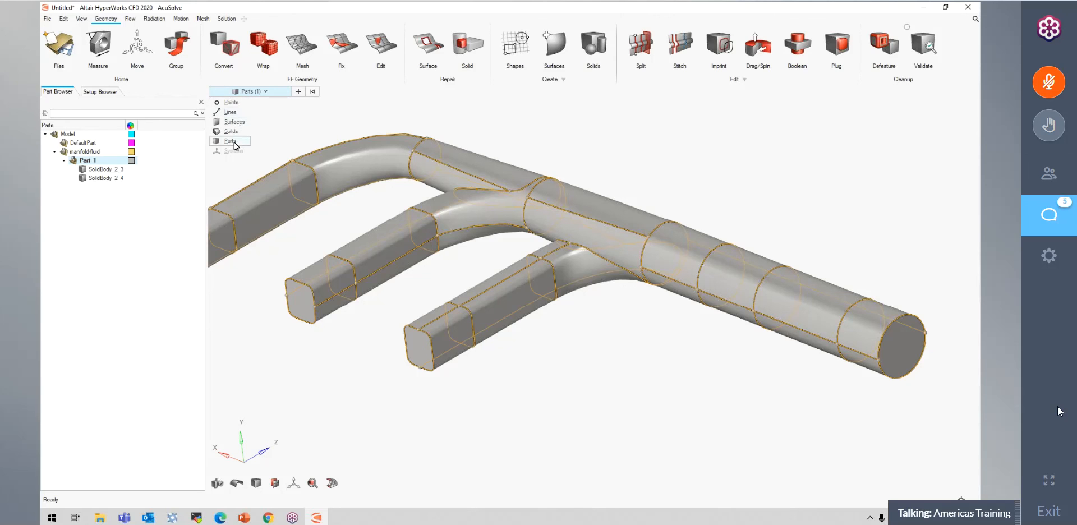
click(232, 132)
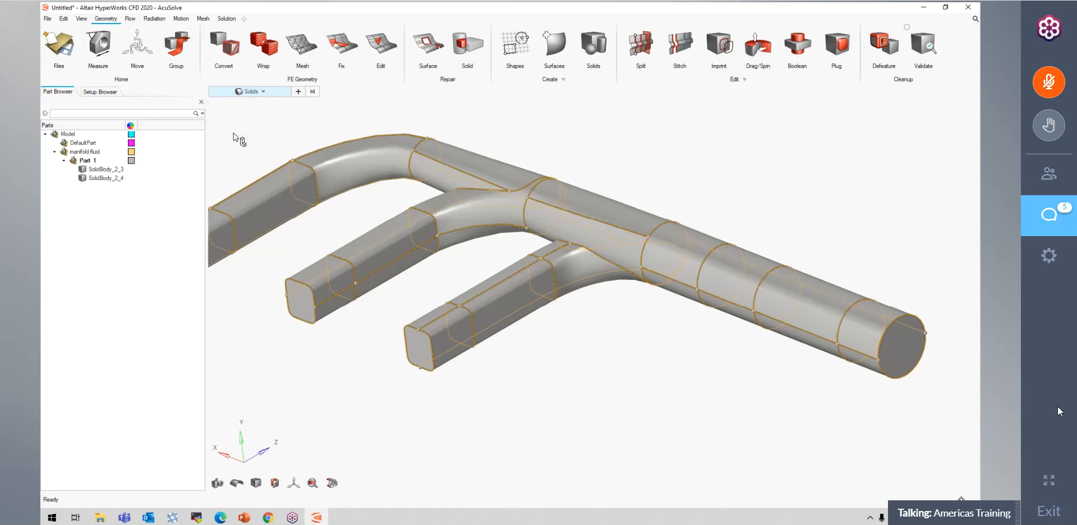
click(753, 286)
click(753, 282)
click(598, 209)
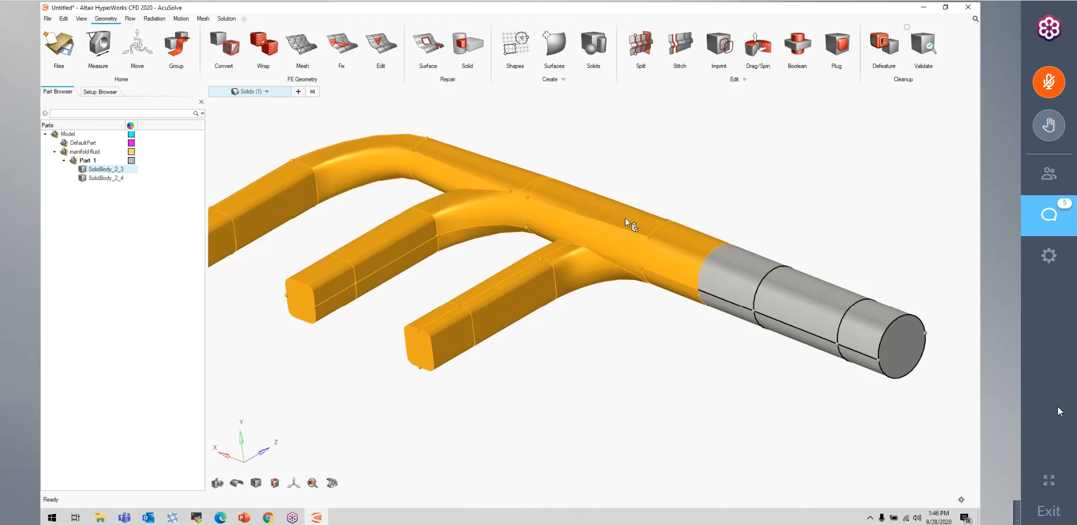
- Alternate the selection between the round pipe-end solid and the branched solid to check that they are separate bodies
click(782, 283)
click(703, 250)
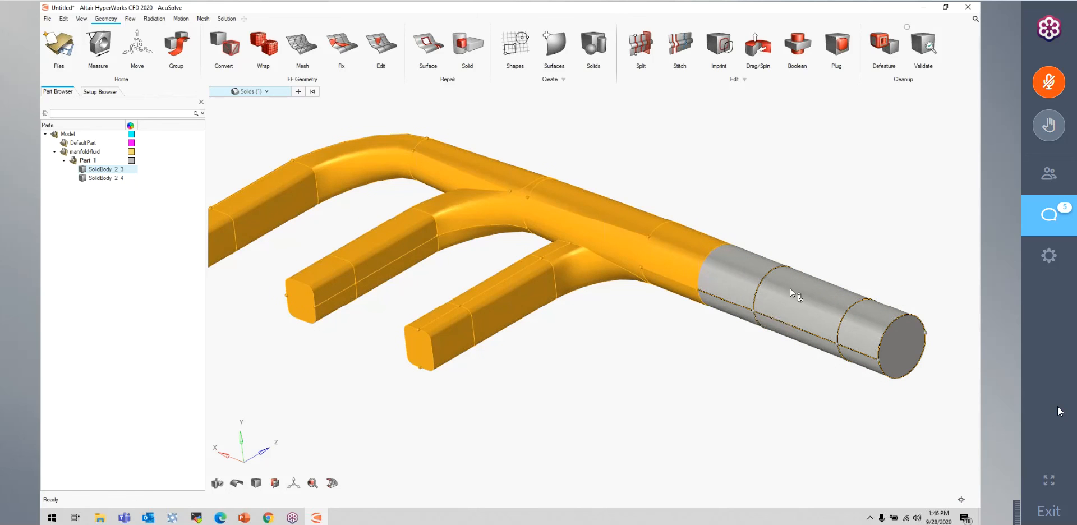
click(791, 288)
click(629, 235)
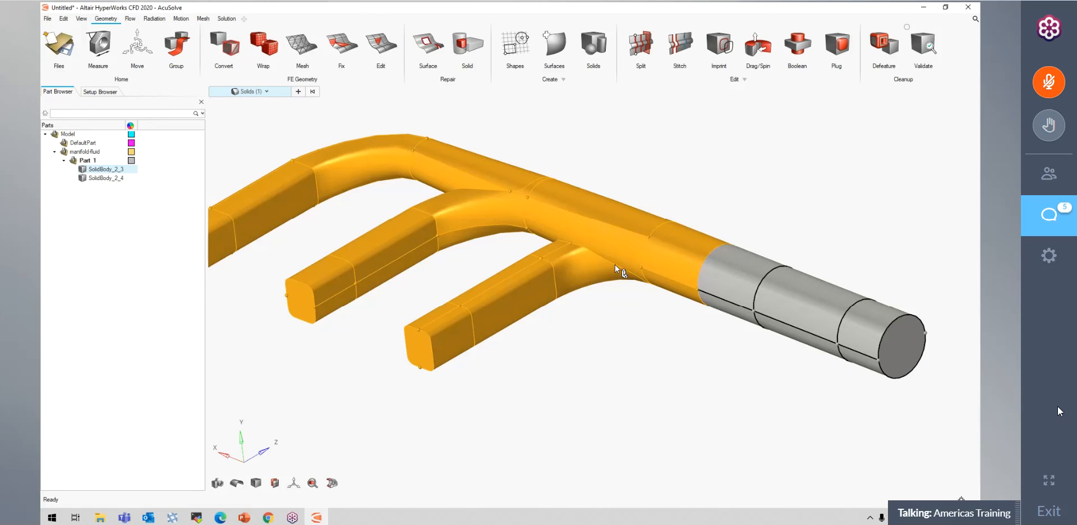
click(754, 291)
click(680, 263)
click(779, 291)
click(681, 259)
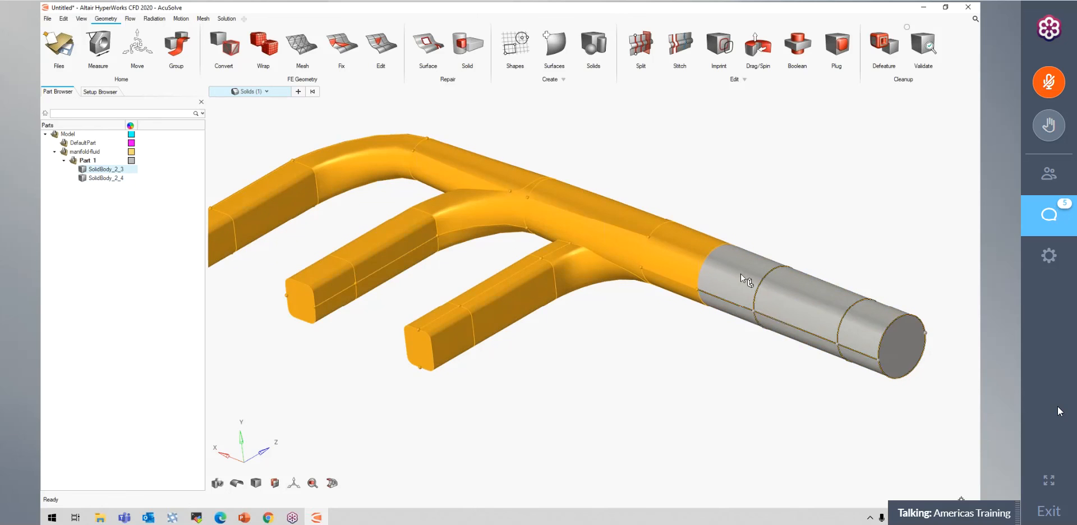
- Set the selection type to Surfaces and pick individual faces along the main pipe, ending with one beside the split
click(250, 92)
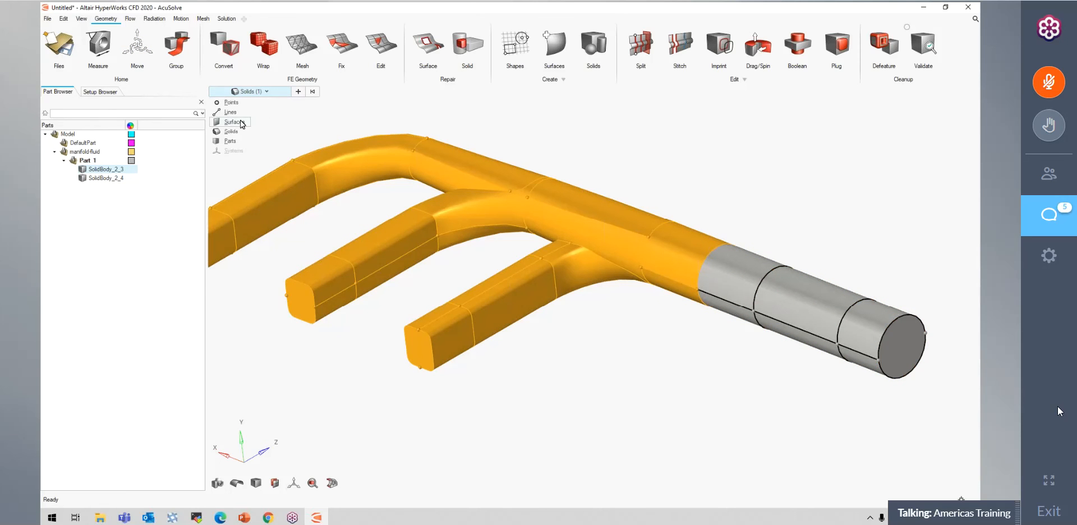
click(232, 121)
click(657, 231)
click(608, 212)
click(614, 241)
click(760, 270)
- Set the selection type back to Solids and select the round pipe-end solid, followed by the branched one
click(261, 92)
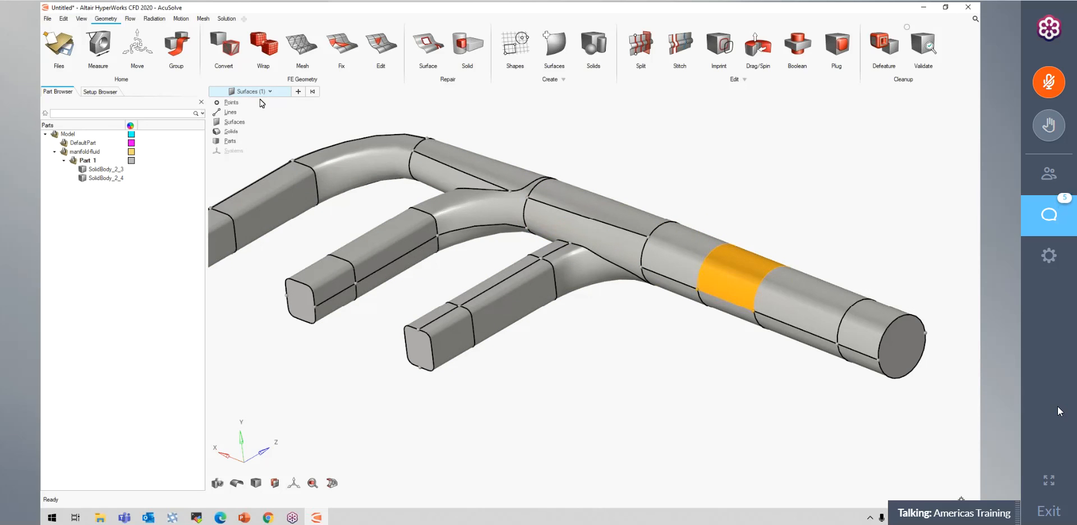
click(231, 131)
click(733, 269)
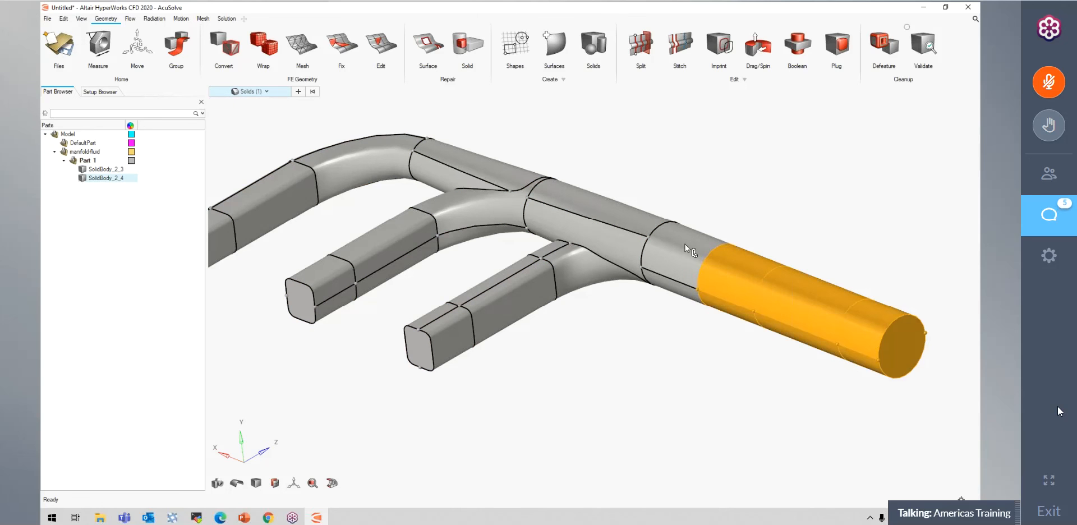
click(654, 236)
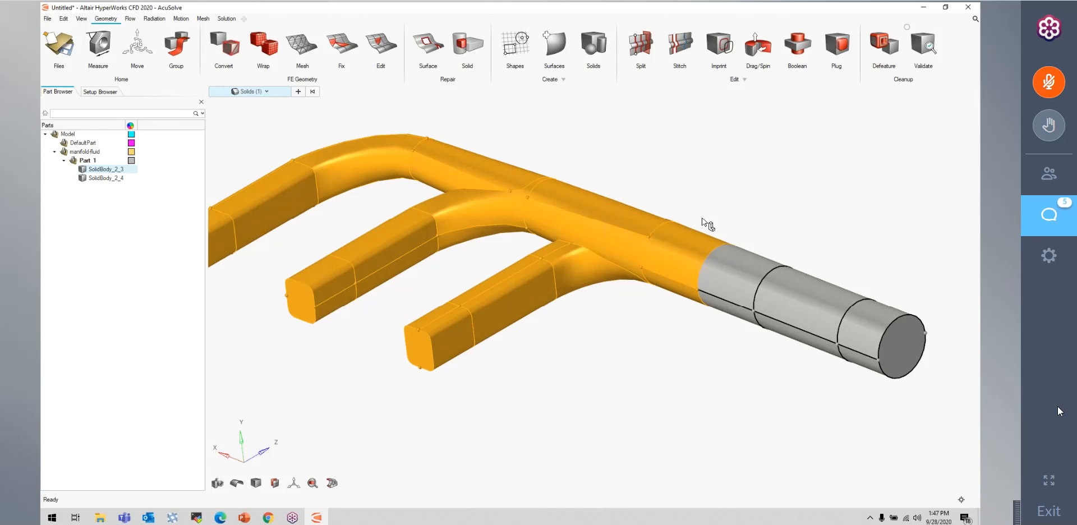
- Examine the split manifold and the edges around its branch junctions from several angles, and clear the solid selection
right_drag(787, 211, 787, 210)
click(735, 151)
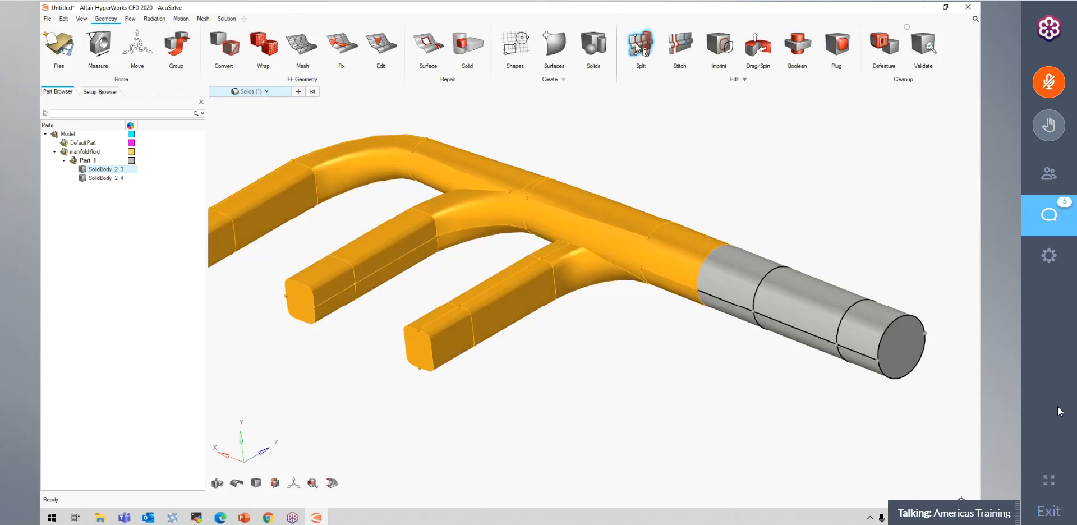
right_drag(673, 140, 716, 153)
scroll(701, 153, down, 2)
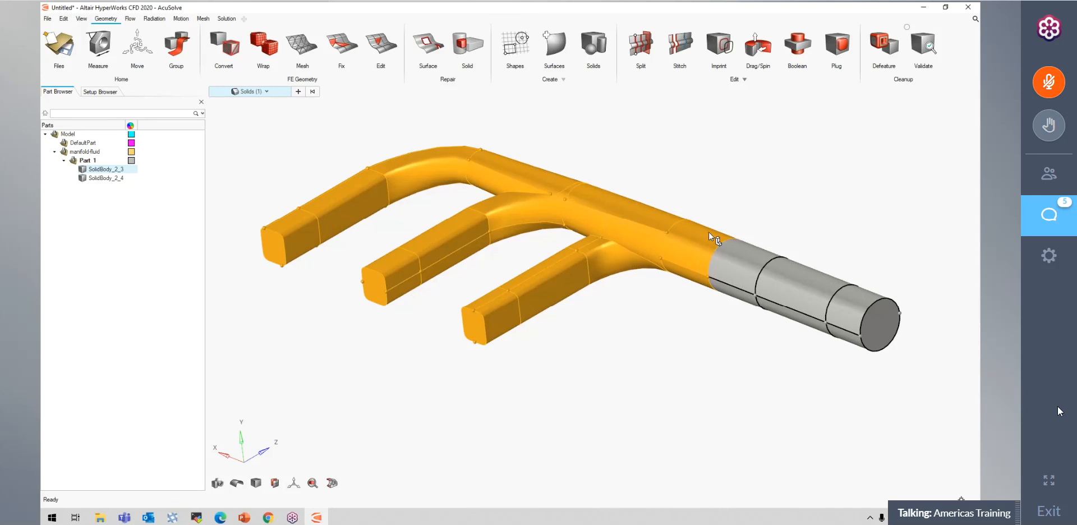
middle_drag(792, 197, 795, 192)
middle_drag(694, 118, 668, 125)
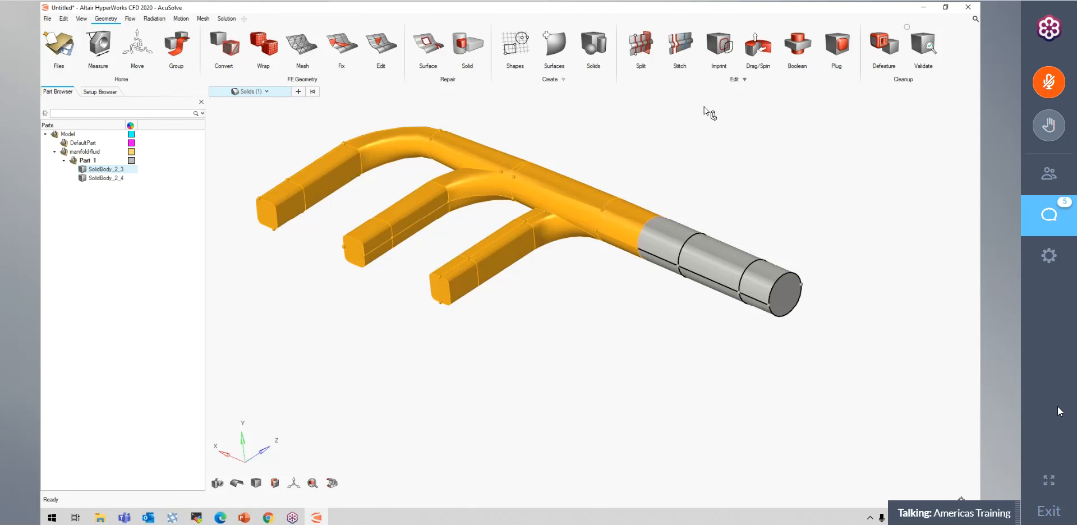
scroll(704, 121, up, 4)
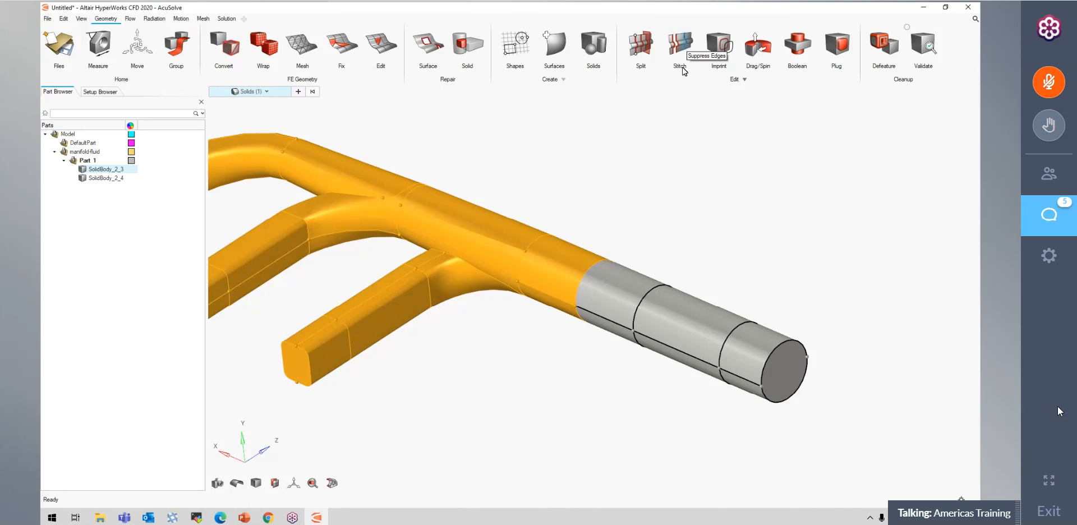
right_drag(741, 134, 751, 171)
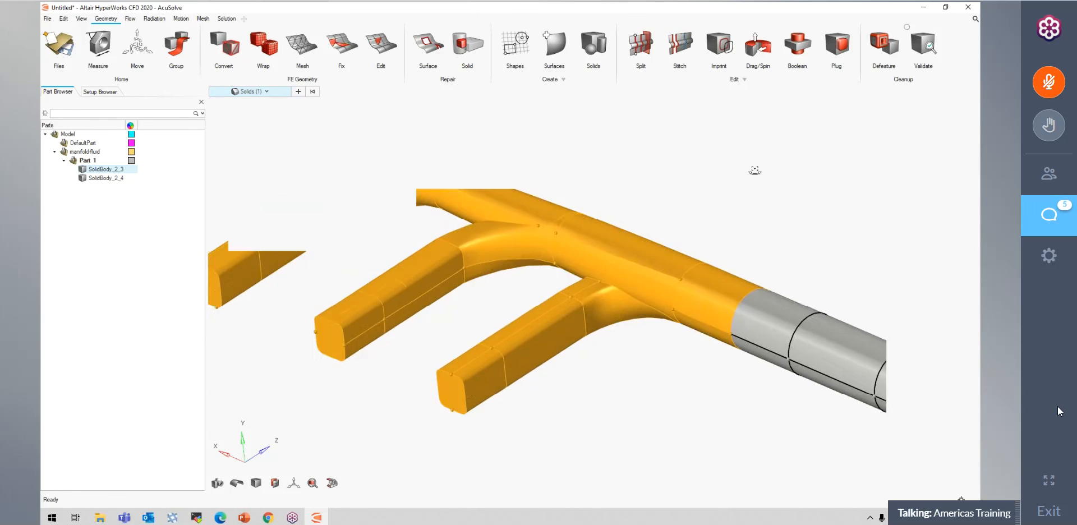
scroll(751, 171, down, 5)
middle_drag(662, 253, 593, 324)
scroll(617, 301, up, 6)
middle_drag(589, 269, 643, 306)
key(Escape)
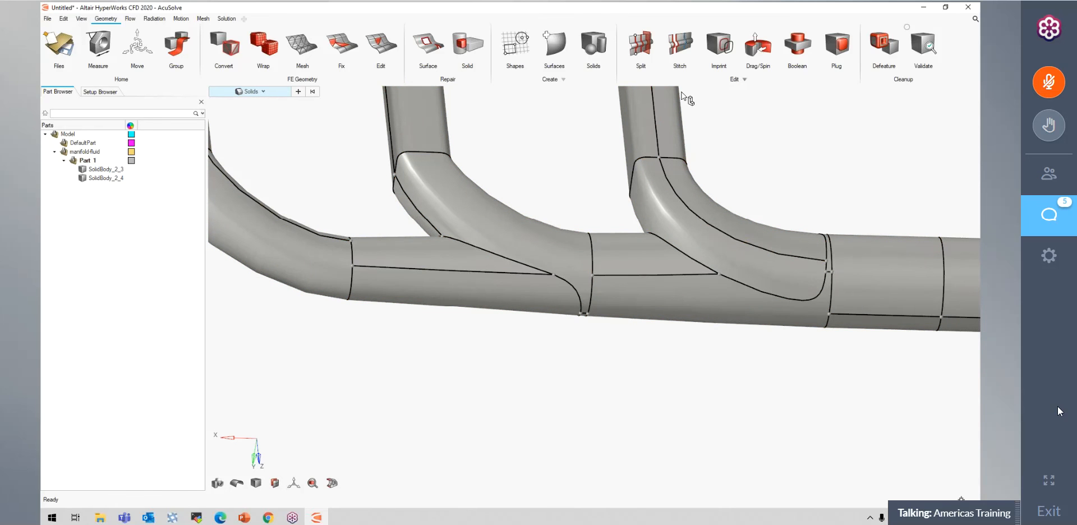
click(687, 44)
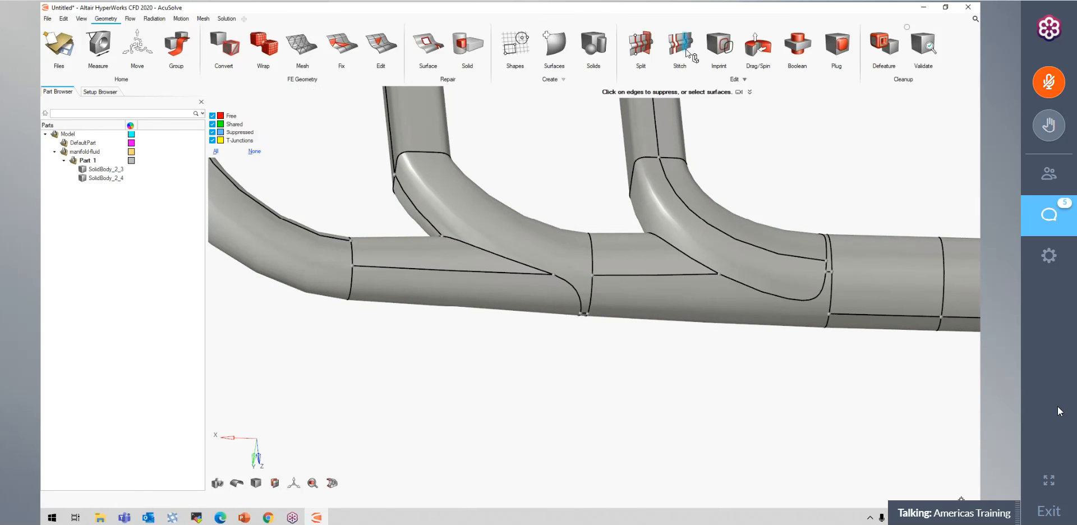
mouse_move(874, 176)
right_down()
mouse_move(649, 149)
mouse_move(662, 155)
mouse_move(672, 351)
mouse_move(656, 211)
mouse_move(660, 300)
right_up()
scroll(707, 165, down, 2)
middle_drag(659, 298, 653, 216)
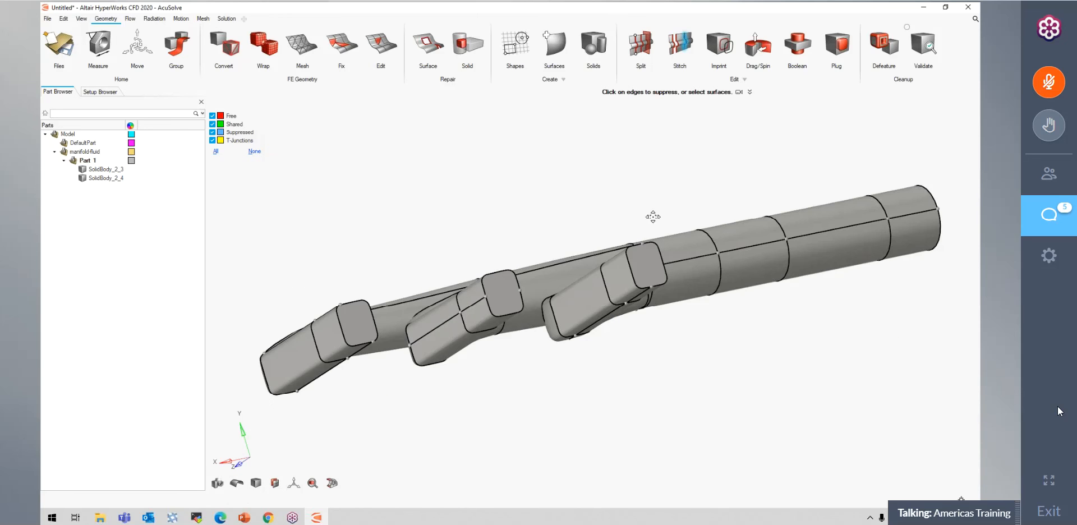
scroll(652, 216, up, 5)
click(763, 165)
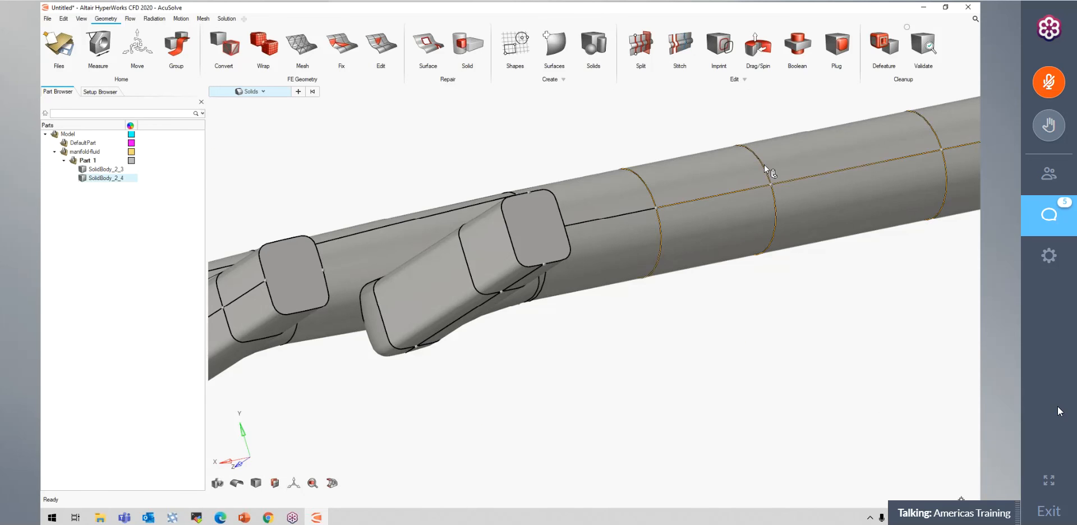
- Suppress the edges shared by the upper and lower surfaces just beyond the split on the round pipe end, using a feature angle of 180
click(680, 45)
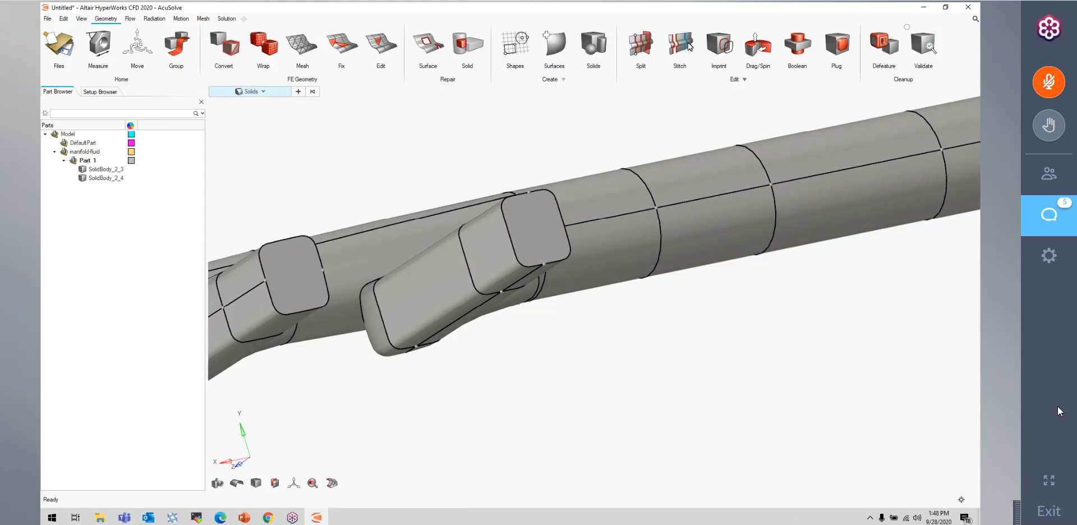
mouse_move(776, 153)
middle_down()
mouse_move(799, 118)
mouse_move(559, 202)
mouse_move(675, 194)
mouse_move(818, 387)
middle_up()
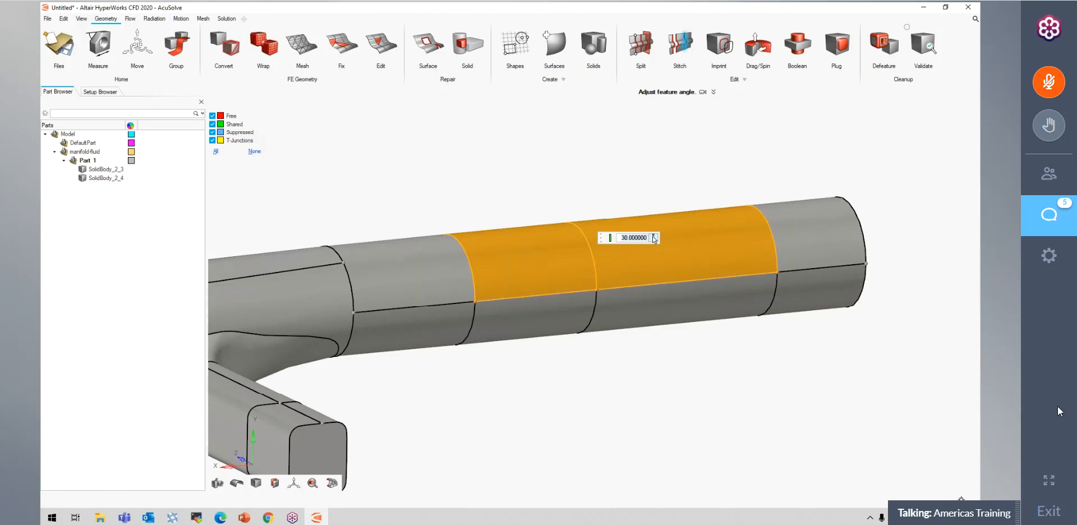
click(654, 239)
middle_drag(687, 179, 708, 209)
scroll(643, 368, up, 3)
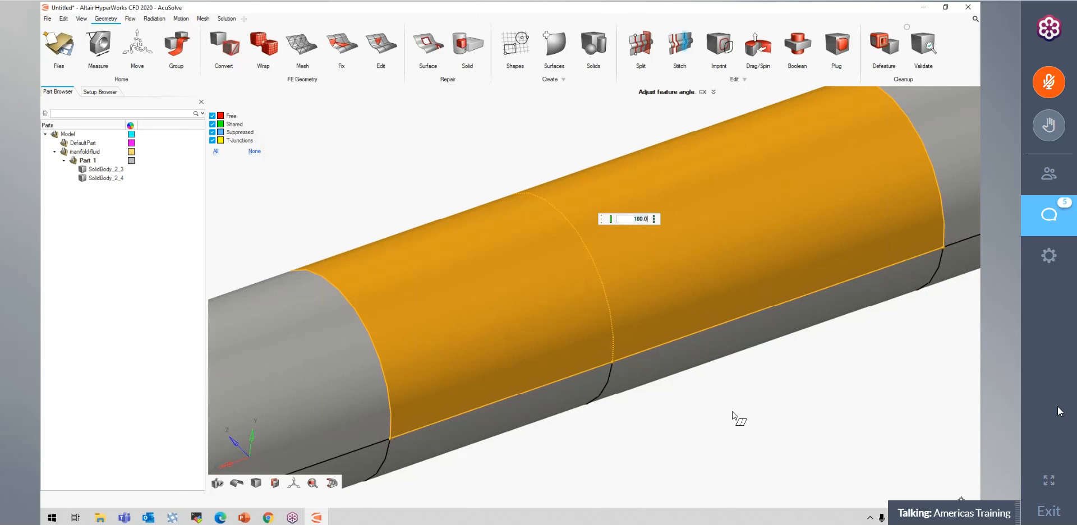
middle_drag(748, 420, 716, 387)
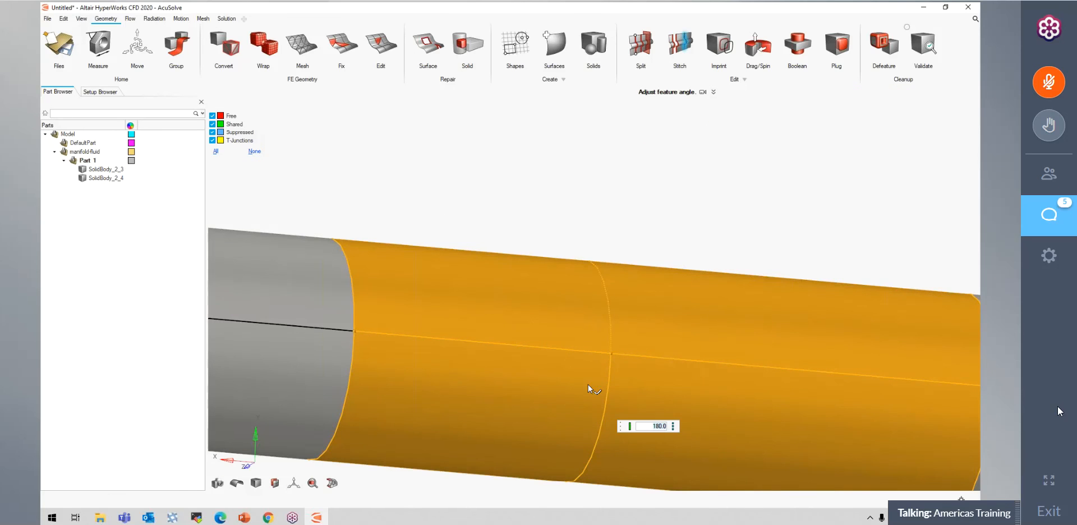
click(672, 425)
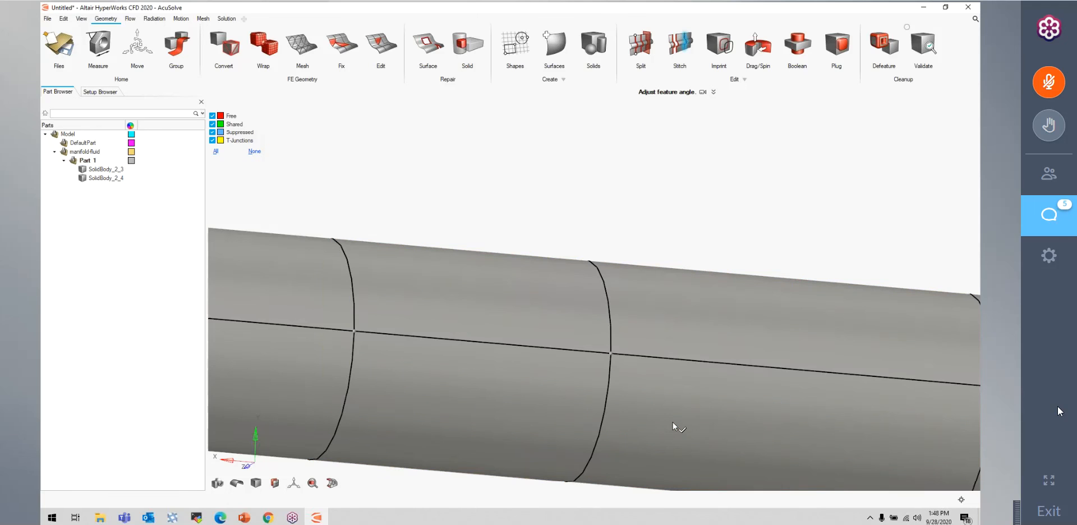
click(673, 425)
middle_drag(668, 312, 563, 190)
click(563, 189)
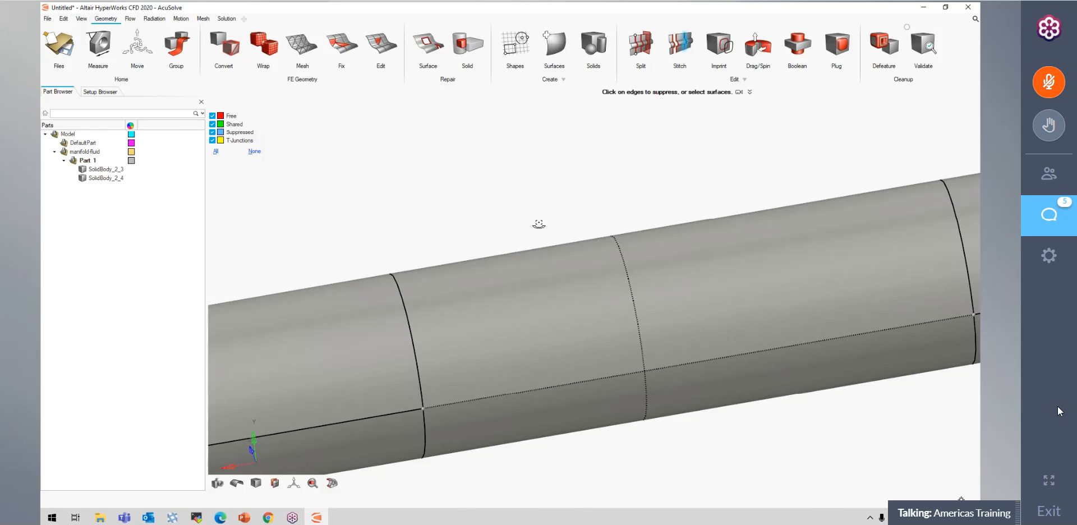
- Examine the suppressed edges on the pipe end, up close and in relation to the neighbouring split boundary
middle_drag(539, 224, 625, 188)
scroll(625, 188, down, 4)
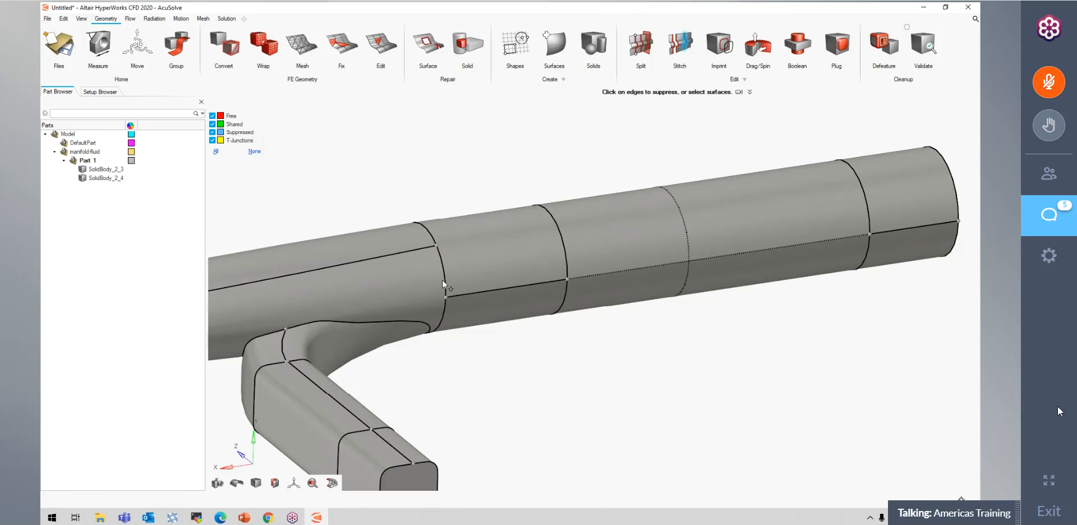
scroll(531, 270, up, 1)
scroll(580, 265, up, 4)
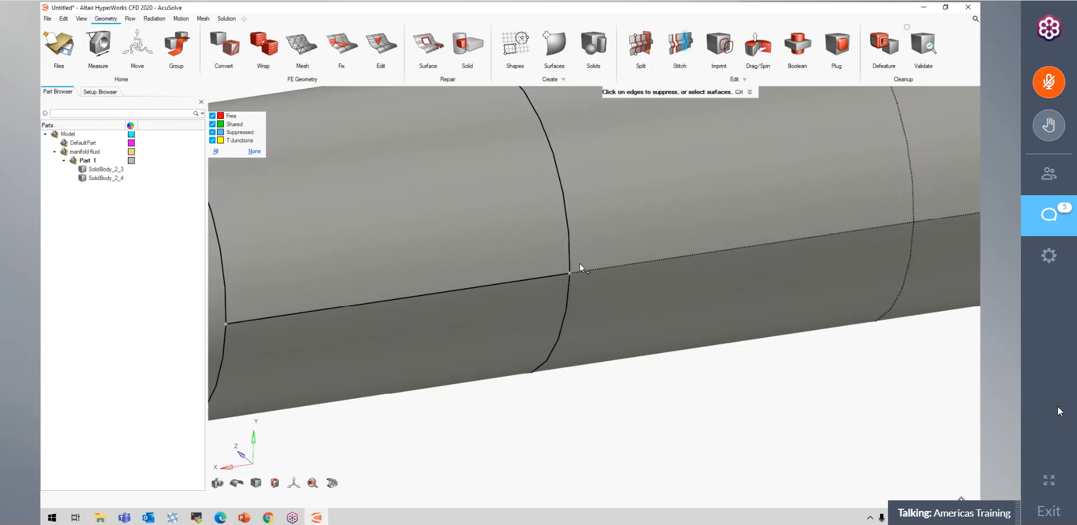
right_drag(826, 319, 624, 387)
scroll(624, 388, down, 2)
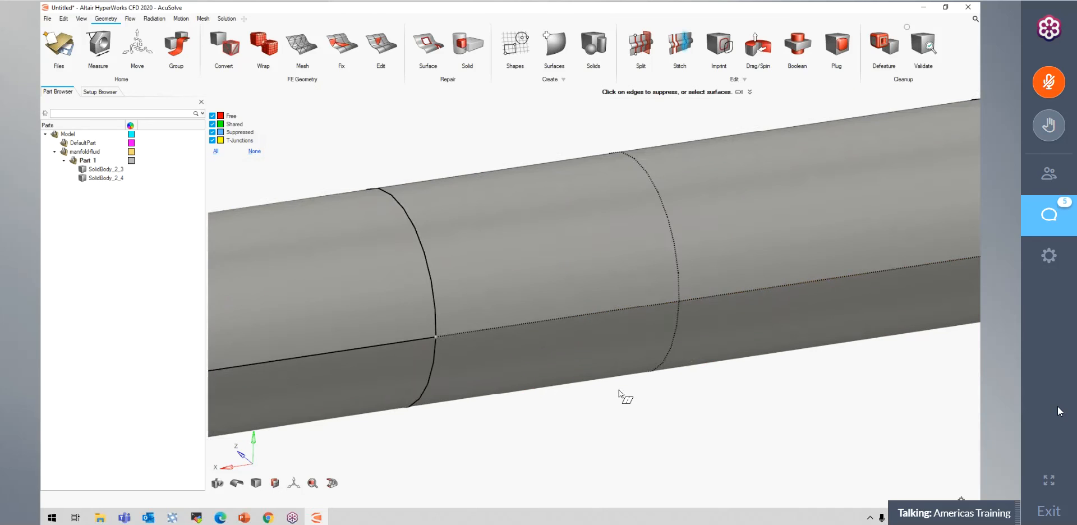
right_drag(614, 375, 778, 313)
right_drag(542, 378, 781, 310)
right_drag(640, 346, 551, 380)
- Suppress the short edge bridging the two closely spaced edge lines around the main pipe near the middle branch
middle_drag(552, 381, 558, 269)
right_drag(559, 269, 613, 248)
scroll(563, 448, up, 3)
right_drag(563, 447, 607, 459)
middle_drag(610, 399, 591, 267)
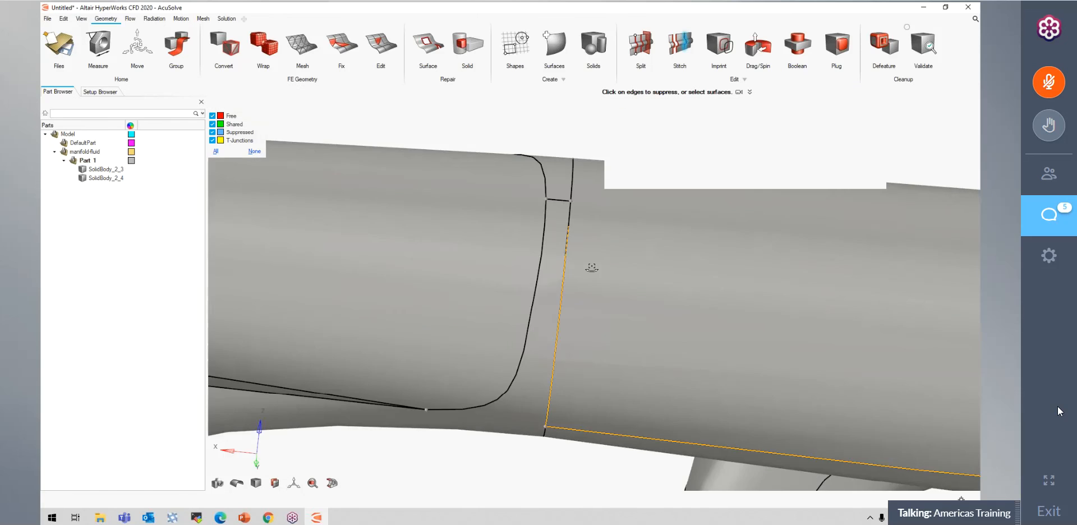
scroll(592, 268, down, 3)
right_drag(592, 267, 591, 225)
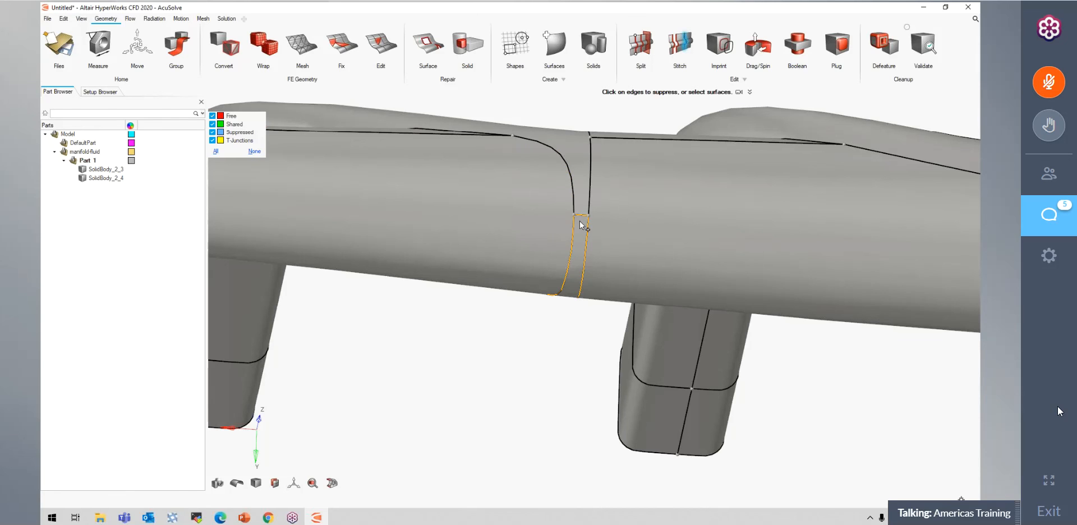
scroll(579, 221, up, 3)
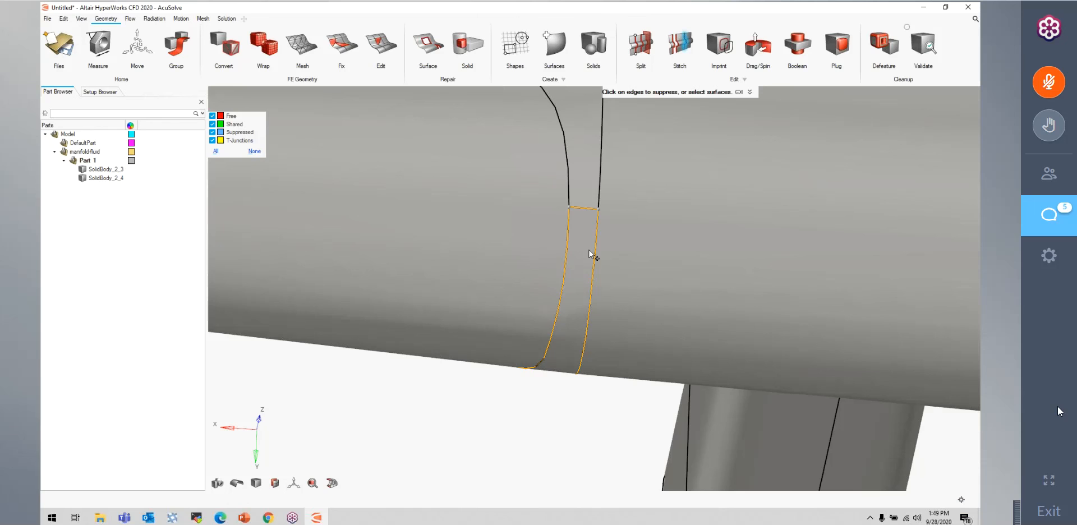
scroll(590, 254, down, 4)
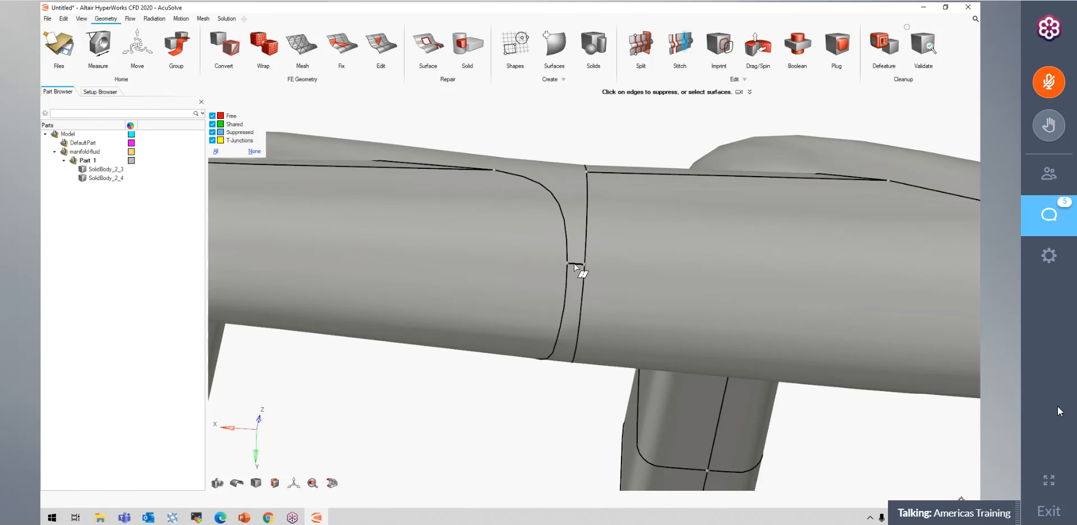
scroll(575, 265, up, 5)
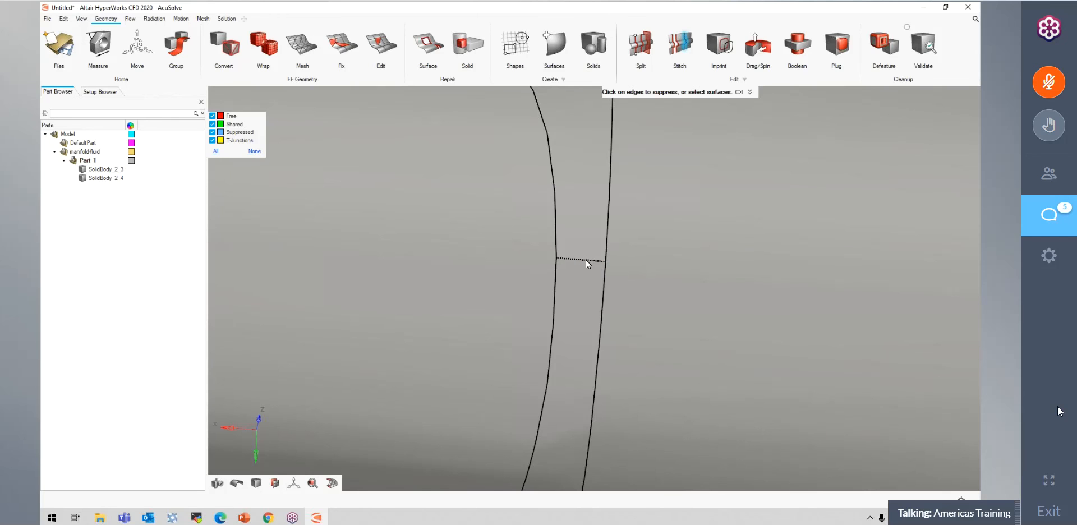
scroll(587, 263, down, 5)
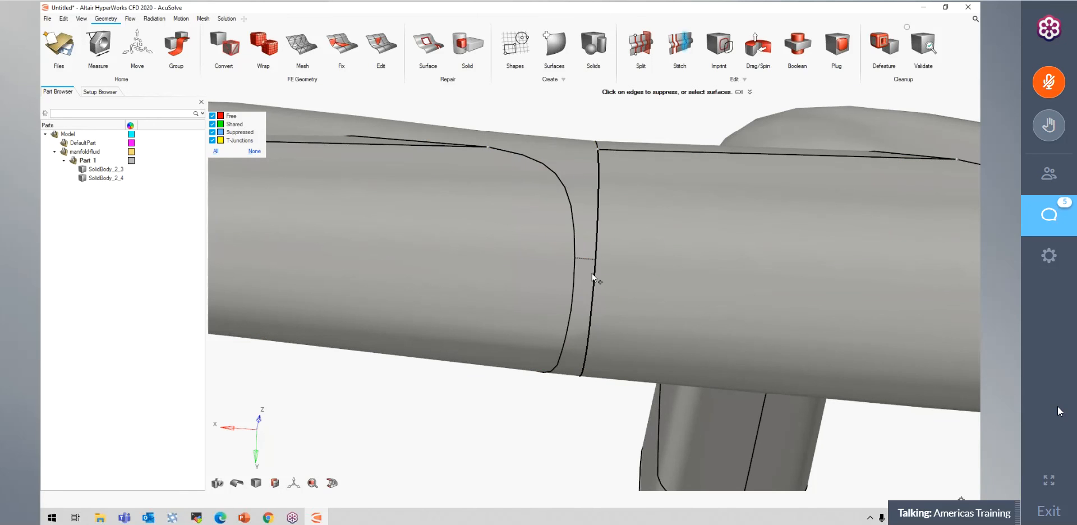
- Examine the suppressed short edge and the remaining edges along the main pipe, from the branch junctions to the round end
scroll(596, 276, up, 1)
scroll(583, 256, up, 1)
scroll(579, 253, down, 3)
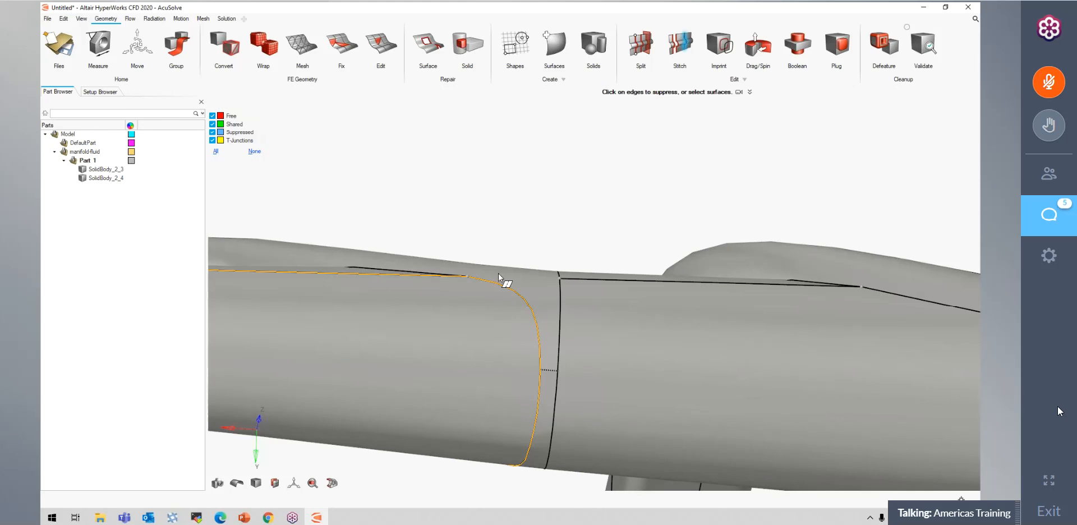
scroll(562, 166, up, 2)
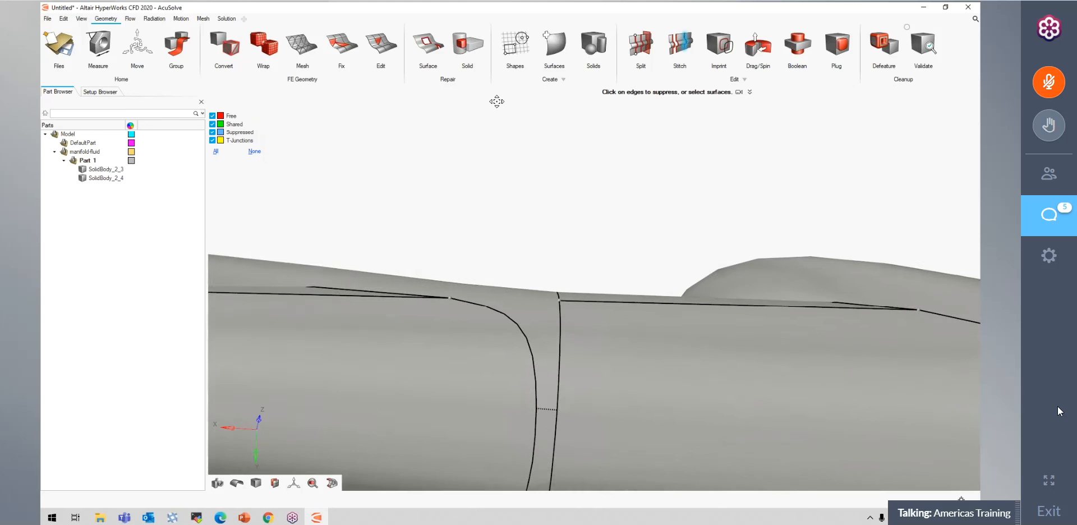
right_drag(556, 227, 495, 101)
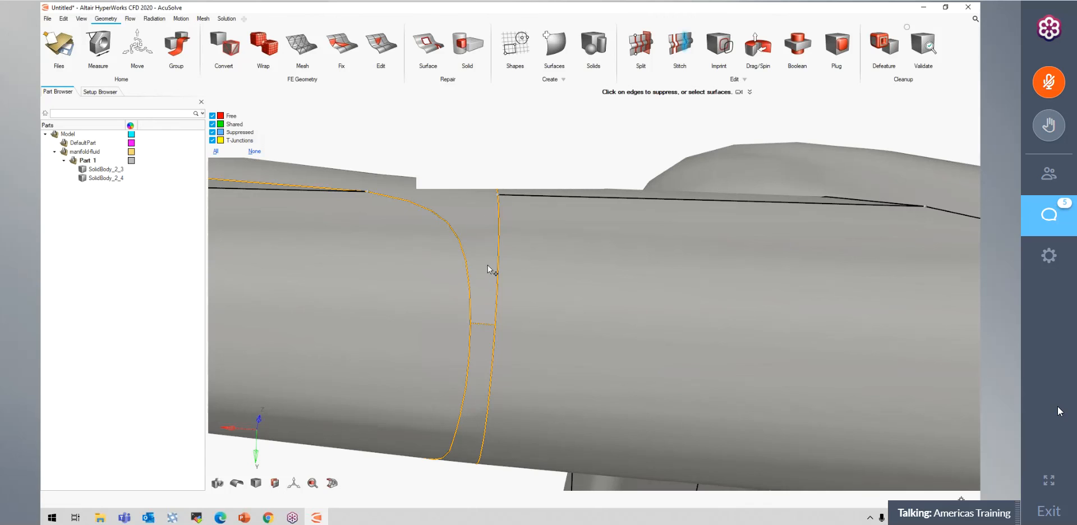
scroll(497, 220, down, 2)
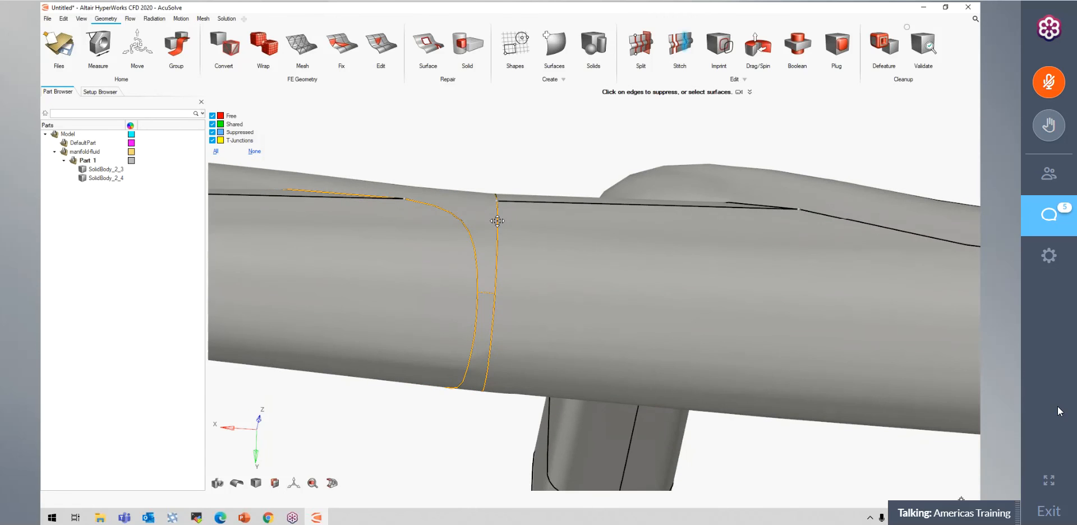
right_drag(497, 220, 498, 193)
right_drag(452, 428, 730, 436)
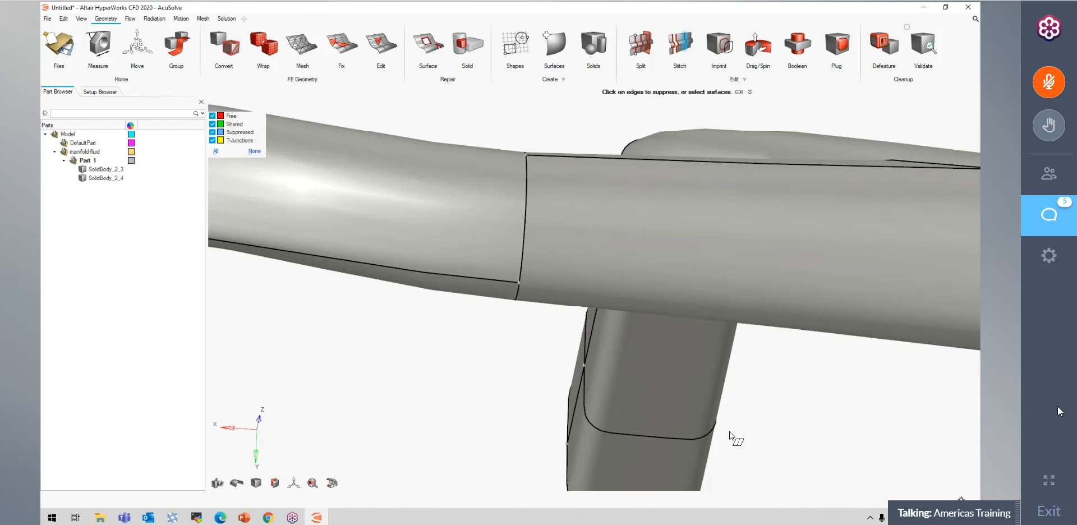
right_drag(323, 373, 344, 351)
right_drag(724, 392, 354, 357)
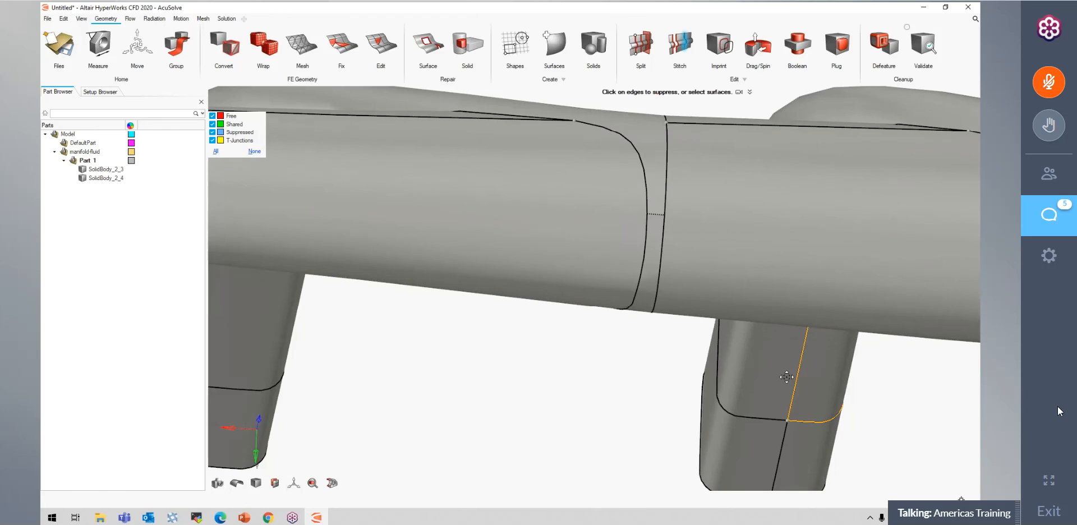
right_drag(786, 375, 383, 325)
scroll(741, 364, down, 2)
right_drag(740, 352, 593, 355)
scroll(741, 363, down, 4)
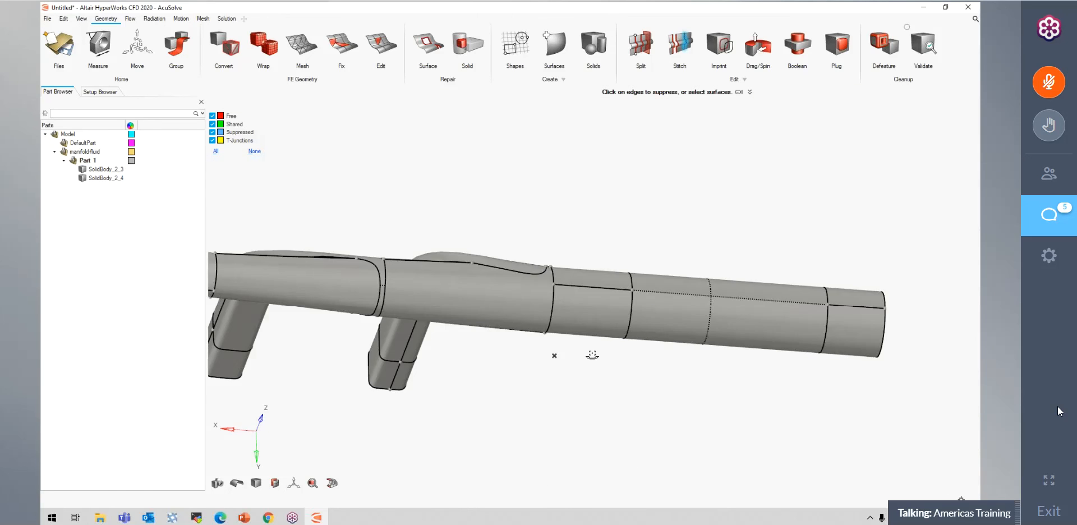
- Examine the edge lines around the branch junctions up close, and the edge layout of the whole manifold
middle_drag(594, 356, 590, 335)
right_drag(285, 315, 597, 307)
middle_drag(598, 307, 673, 346)
scroll(673, 346, up, 4)
middle_drag(673, 345, 673, 247)
scroll(613, 192, up, 2)
right_drag(673, 247, 441, 324)
right_drag(855, 349, 714, 382)
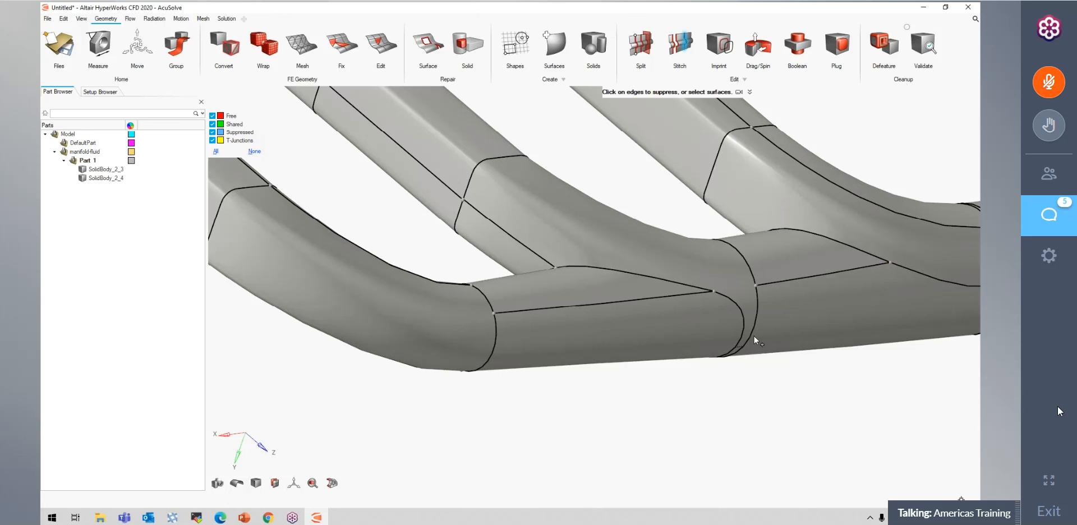
mouse_move(792, 366)
middle_down()
mouse_move(774, 363)
mouse_move(837, 368)
middle_up()
mouse_move(649, 299)
middle_down()
mouse_move(623, 308)
mouse_move(574, 377)
mouse_move(729, 415)
mouse_move(813, 105)
middle_up()
scroll(729, 413, down, 3)
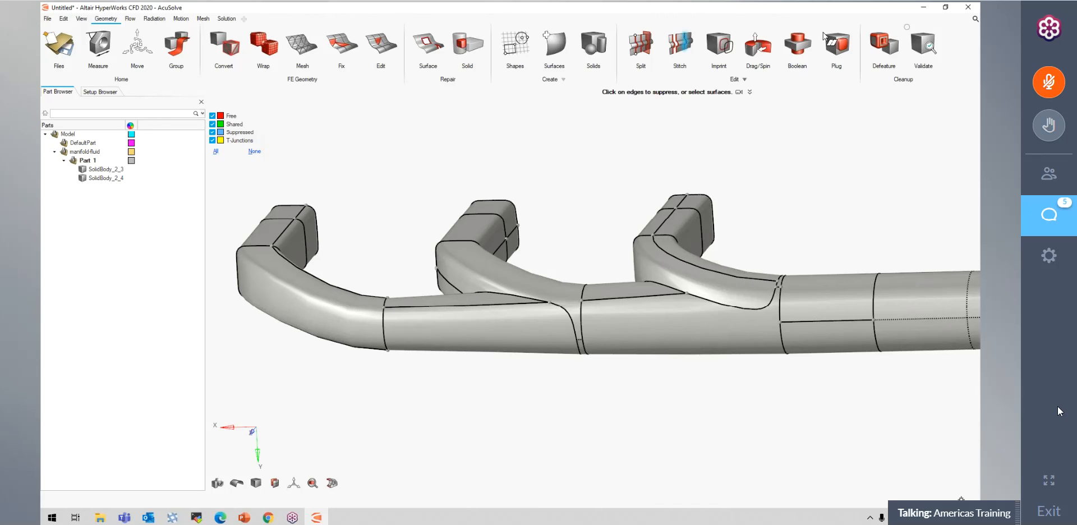
scroll(826, 154, down, 1)
scroll(825, 154, down, 1)
right_drag(826, 154, 755, 160)
scroll(824, 155, down, 1)
mouse_move(825, 155)
middle_down()
mouse_move(784, 149)
mouse_move(827, 283)
mouse_move(801, 281)
middle_up()
right_drag(794, 216, 759, 251)
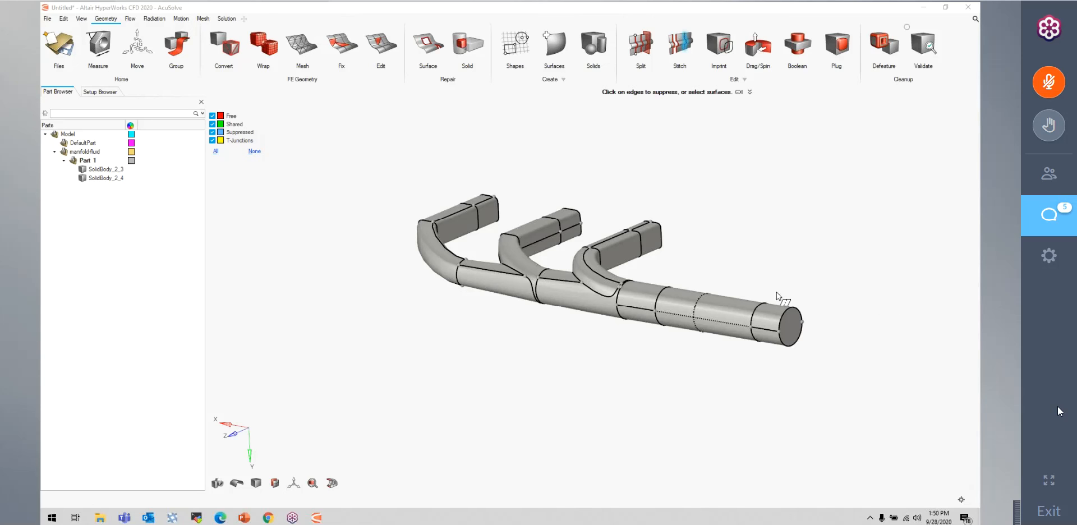
right_drag(809, 272, 773, 270)
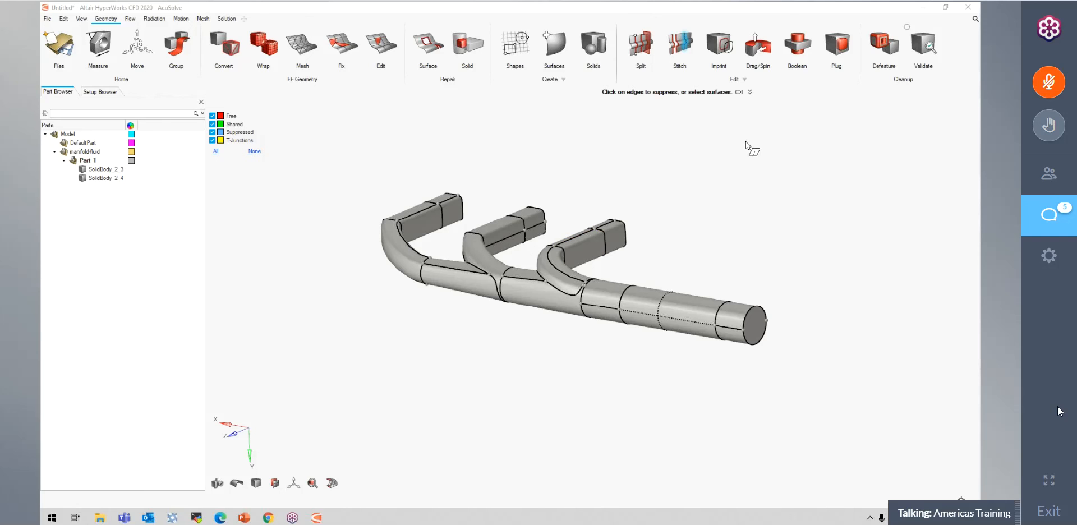
right_drag(754, 147, 747, 153)
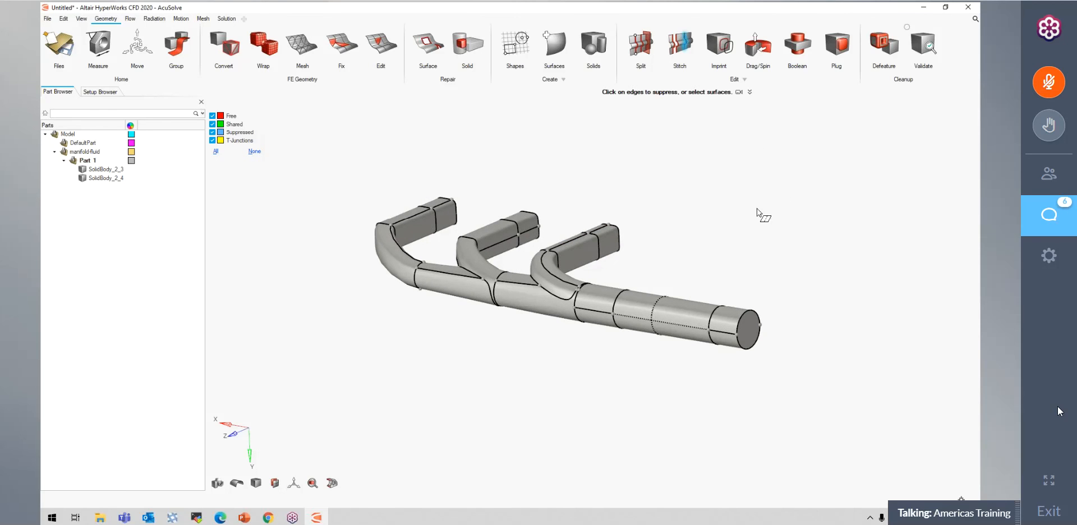
right_drag(790, 222, 812, 219)
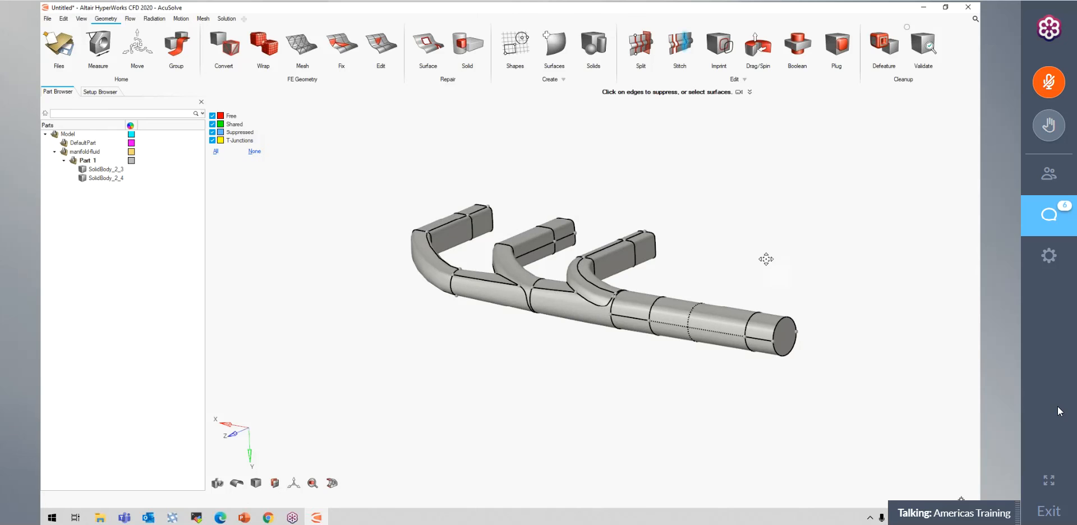
right_drag(766, 259, 764, 245)
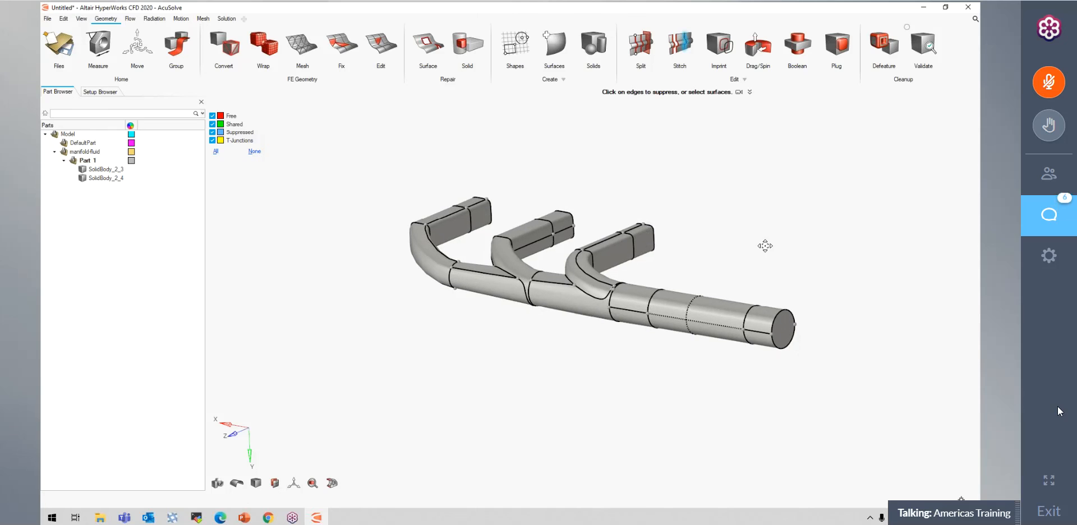
- Highlight the round end solid and the branched solid in turn to examine the boundary between them
click(802, 47)
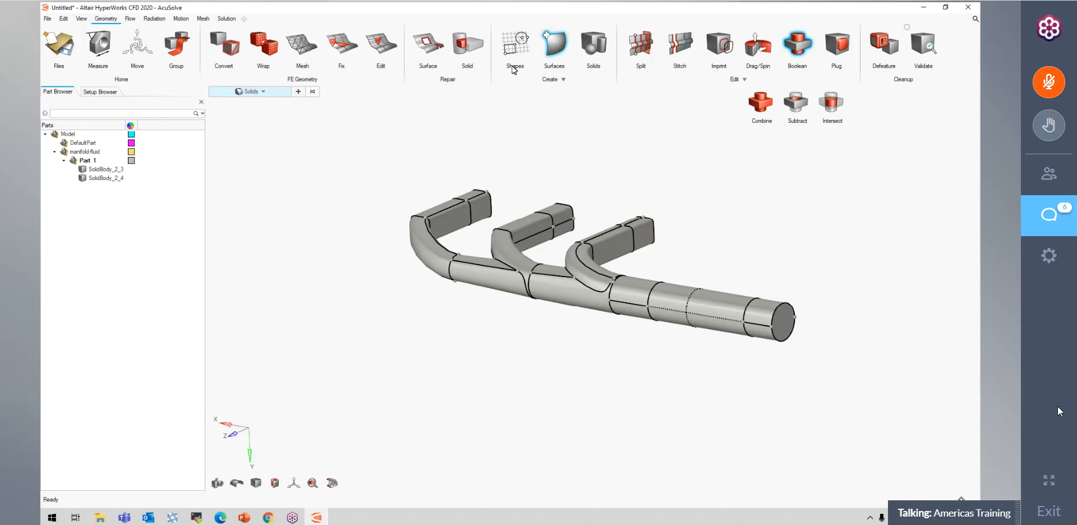
middle_drag(744, 224, 711, 223)
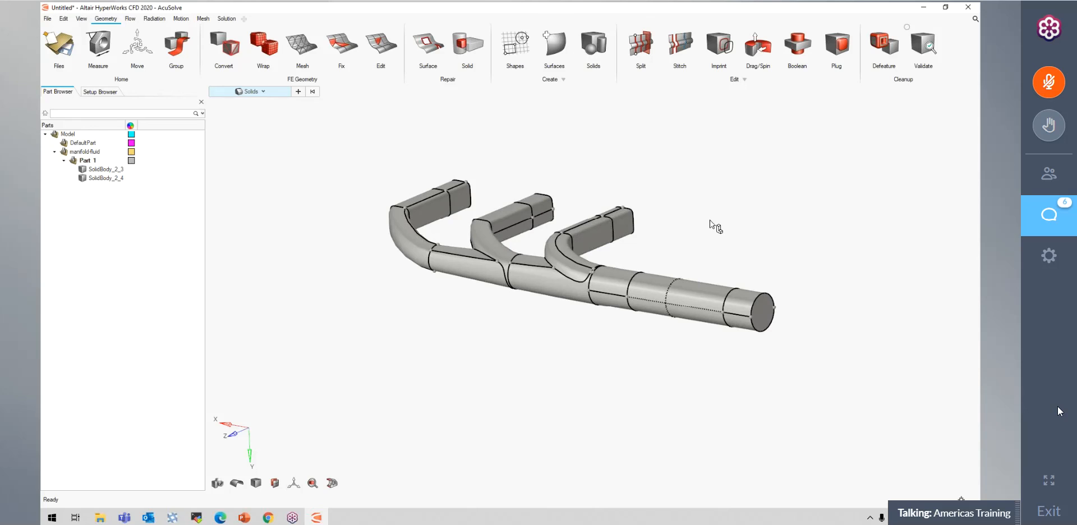
scroll(711, 224, up, 3)
right_drag(711, 225, 755, 256)
middle_drag(755, 257, 778, 249)
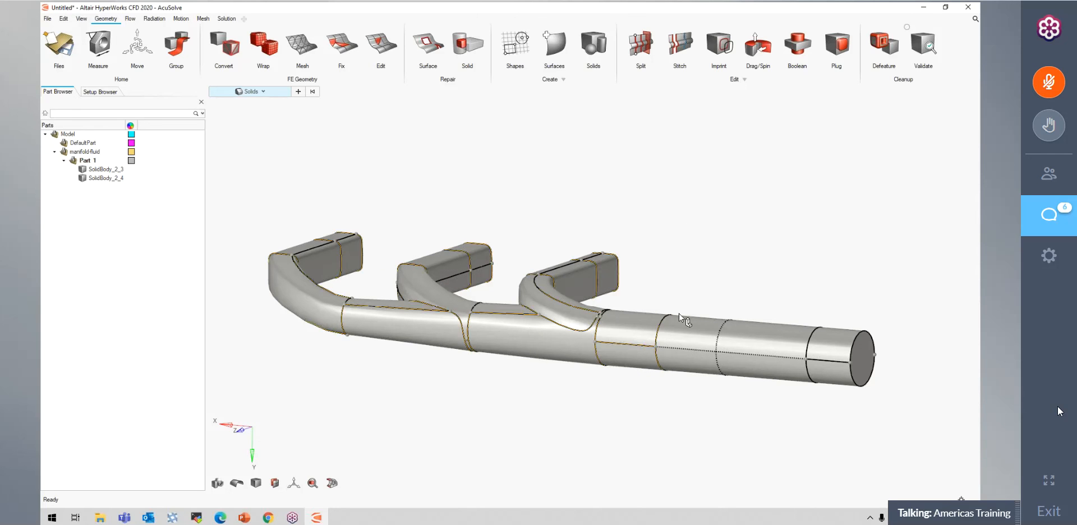
click(654, 350)
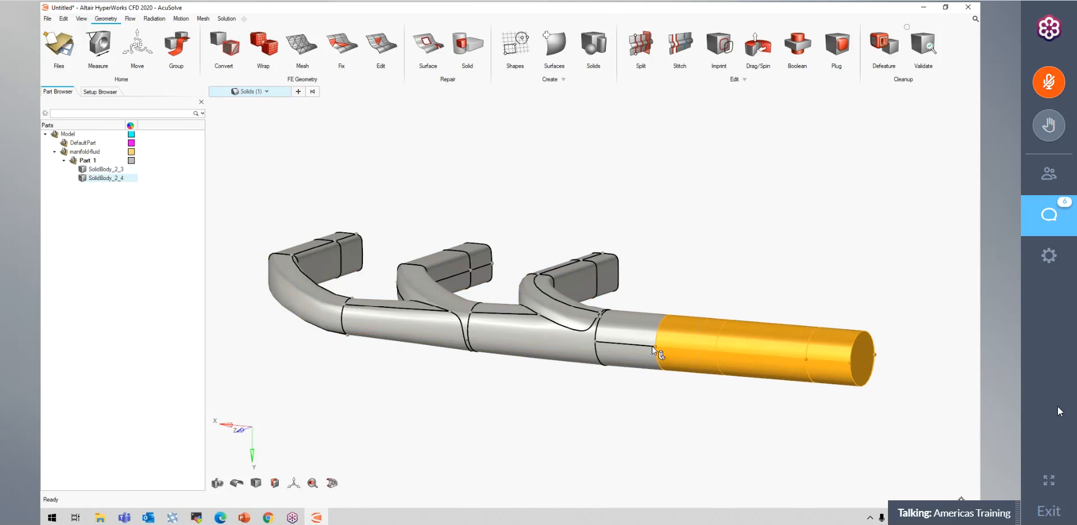
click(577, 332)
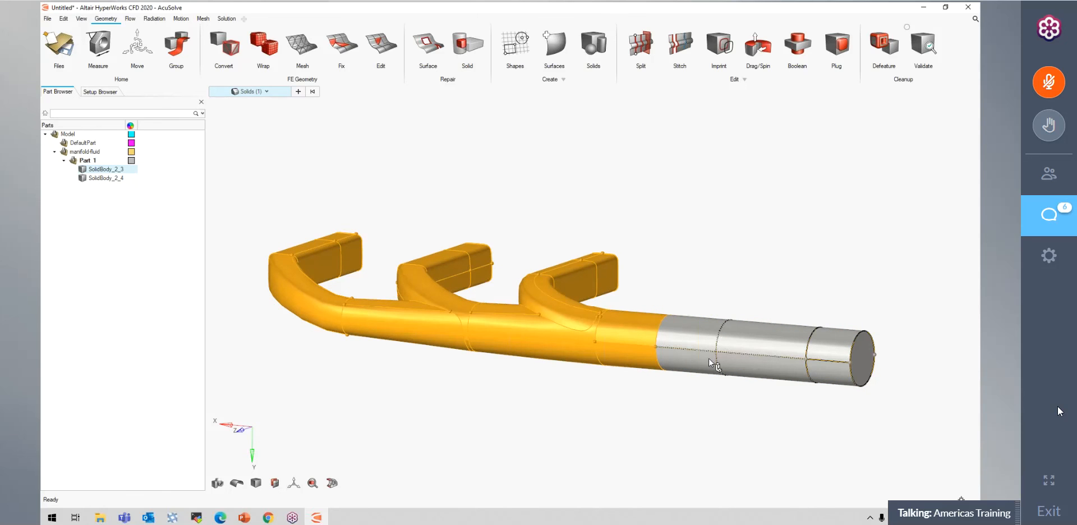
mouse_move(718, 265)
middle_down()
mouse_move(673, 278)
mouse_move(764, 299)
middle_up()
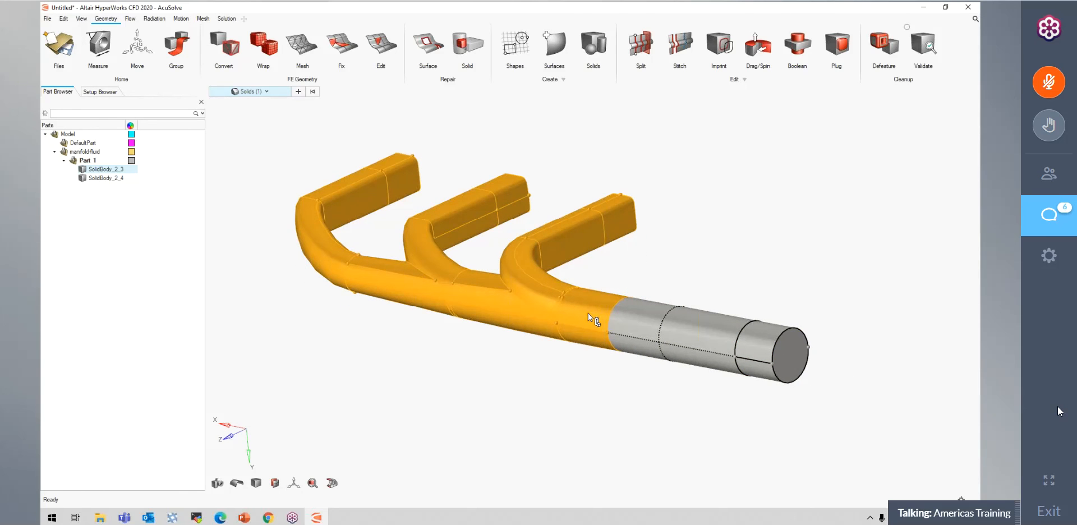
scroll(625, 314, up, 1)
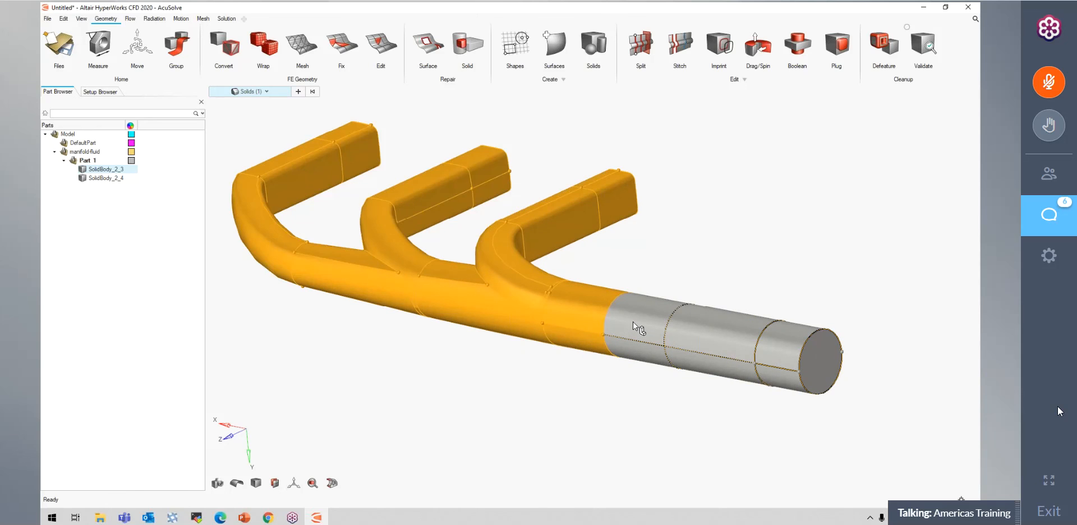
scroll(632, 321, up, 1)
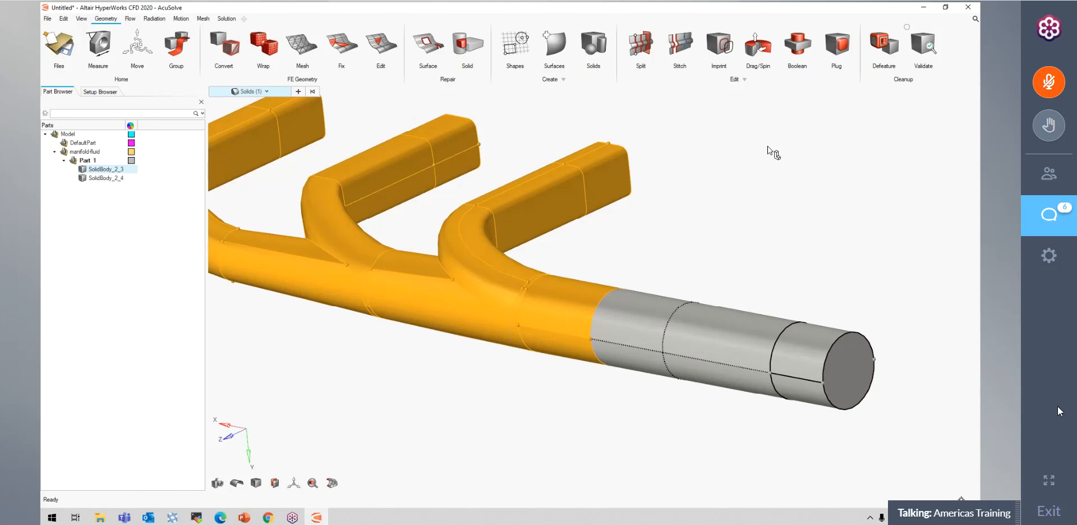
middle_drag(774, 151, 770, 157)
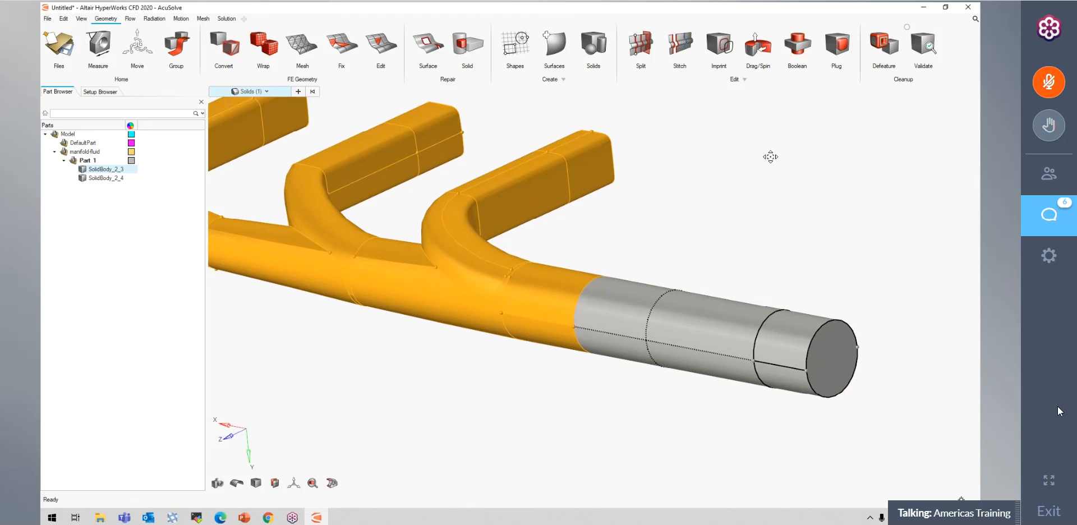
scroll(790, 213, down, 2)
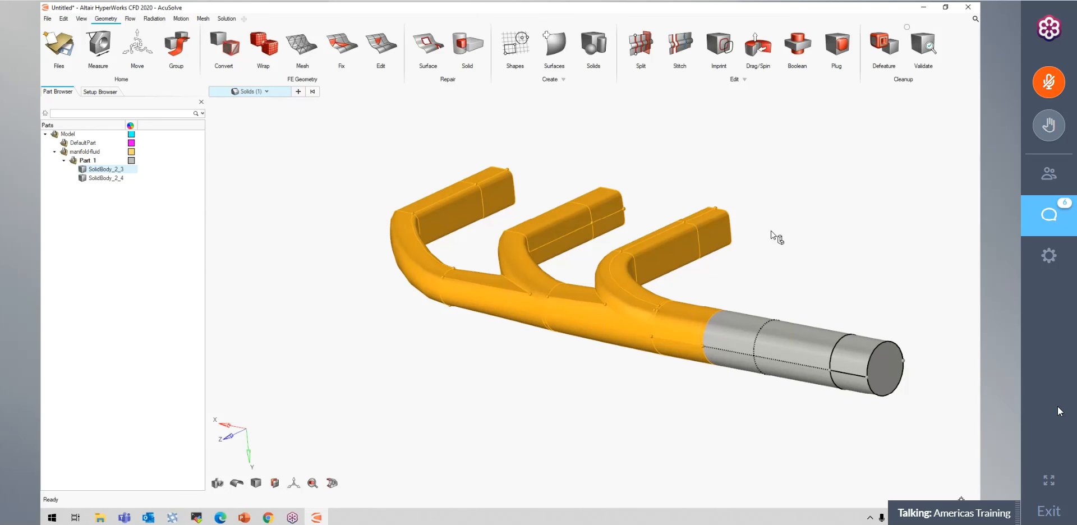
middle_drag(855, 221, 831, 203)
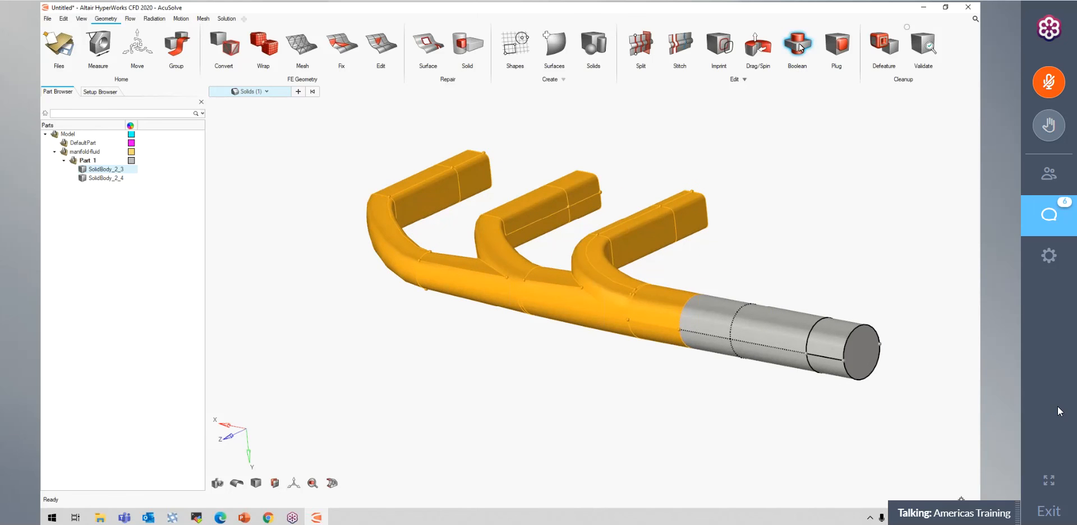
- Search the manifold for intersecting solids with the Boolean Combine tool
mouse_move(797, 50)
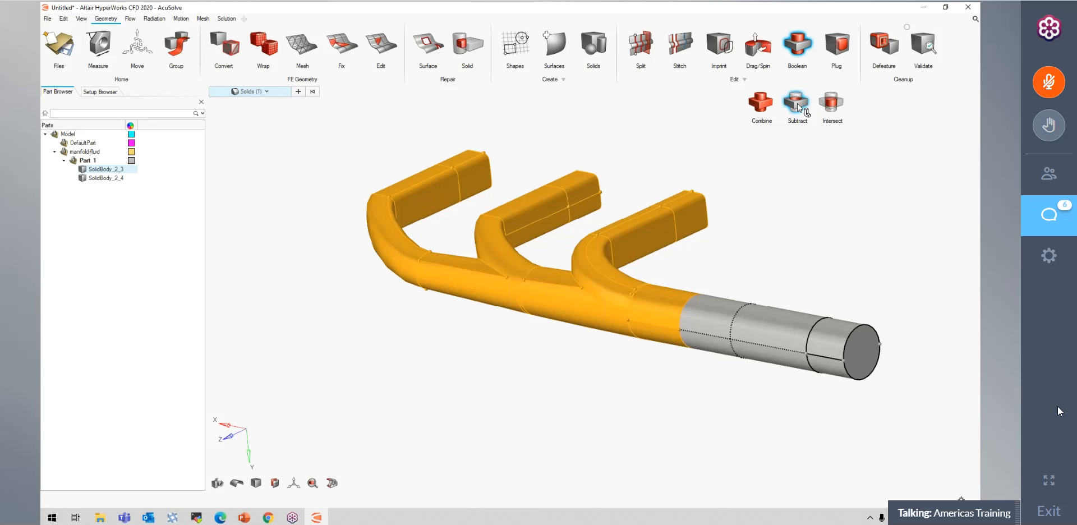
right_drag(786, 231, 752, 236)
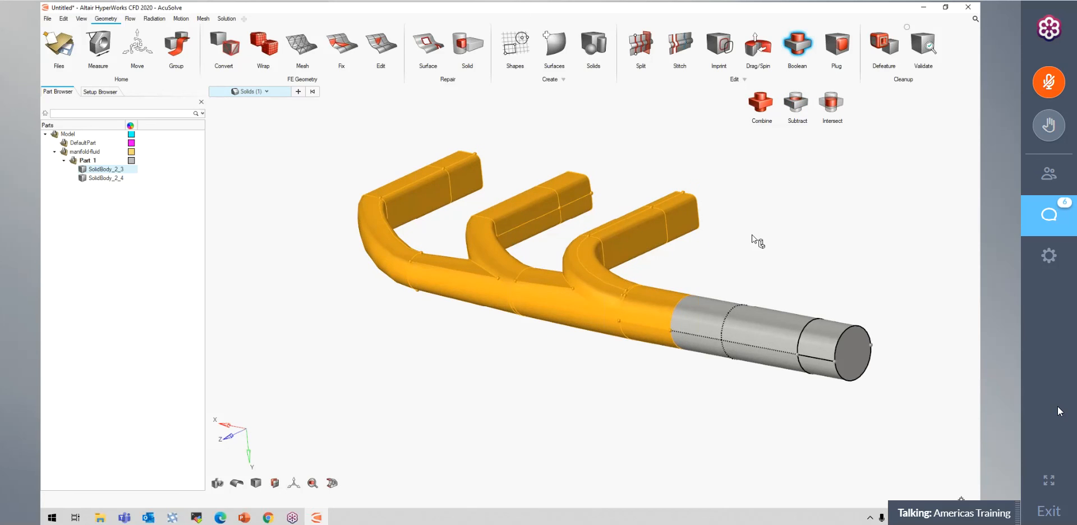
scroll(752, 238, down, 2)
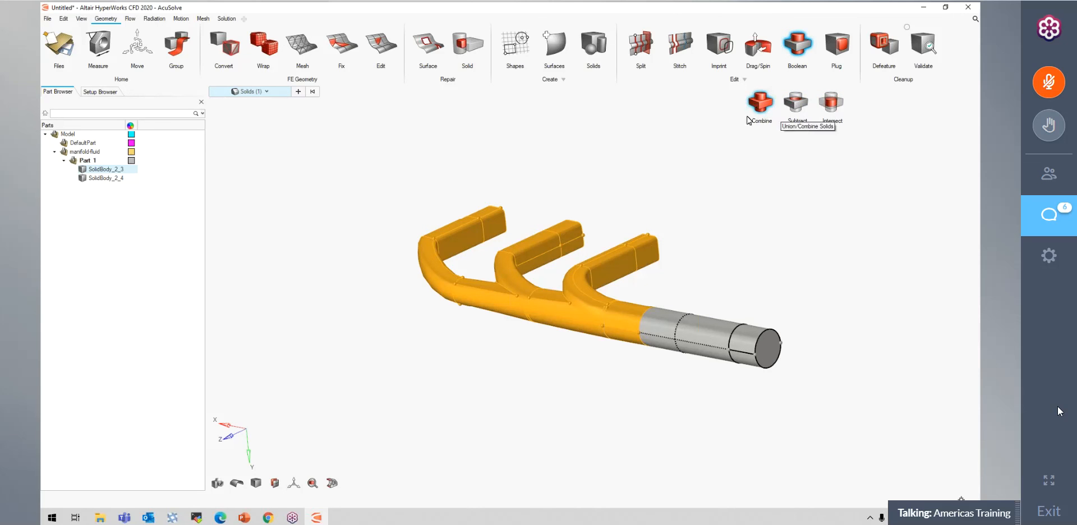
click(765, 110)
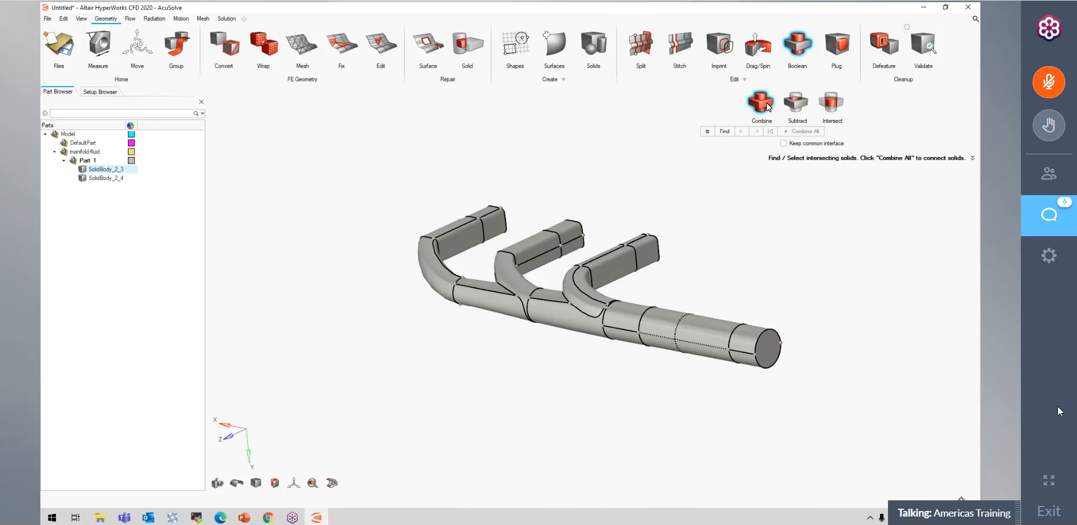
scroll(802, 275, up, 3)
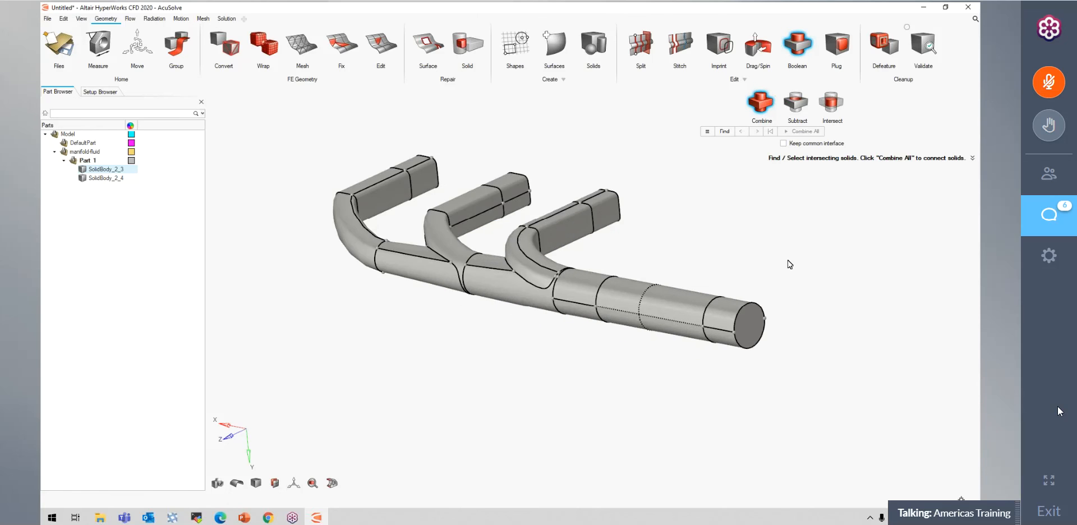
right_drag(792, 265, 874, 284)
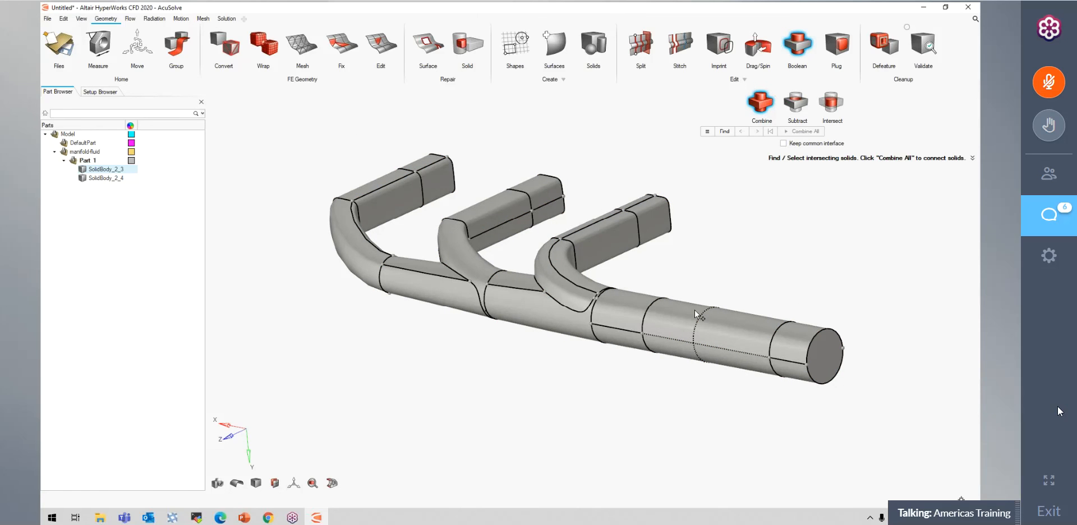
click(724, 133)
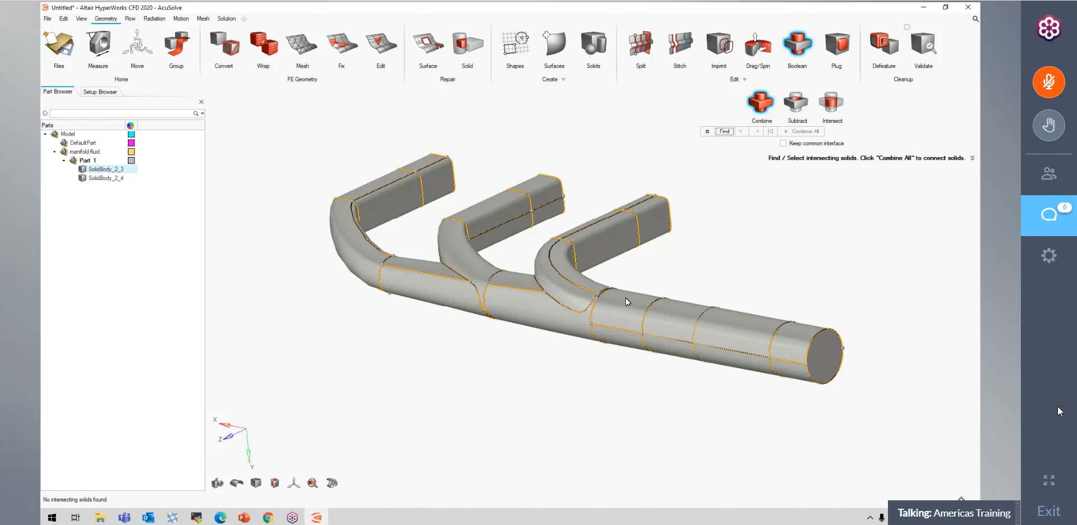
- Select both the round end solid and the branched solid as the solids to combine
click(698, 346)
click(602, 317)
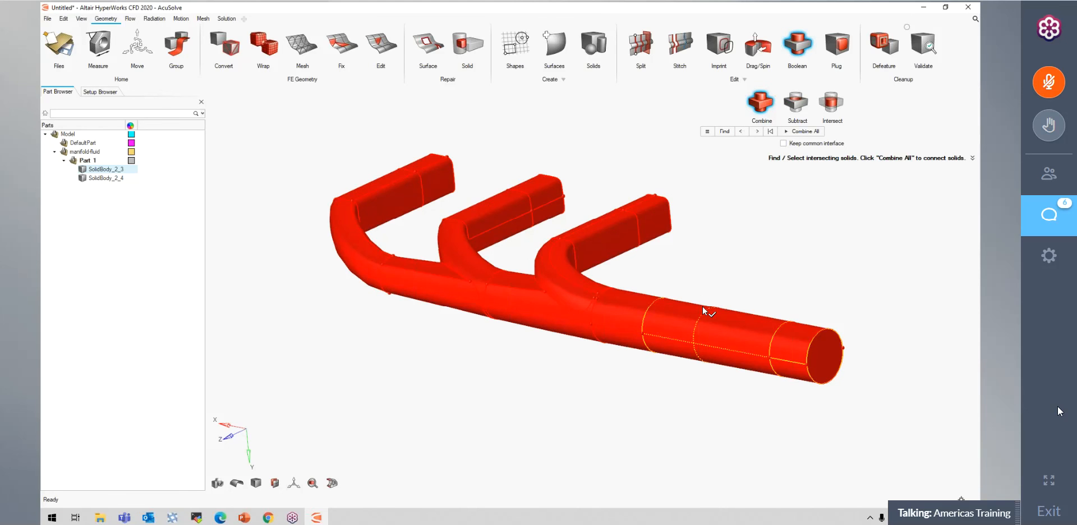
scroll(771, 283, up, 3)
right_drag(763, 278, 721, 272)
middle_click(624, 310)
click(644, 318)
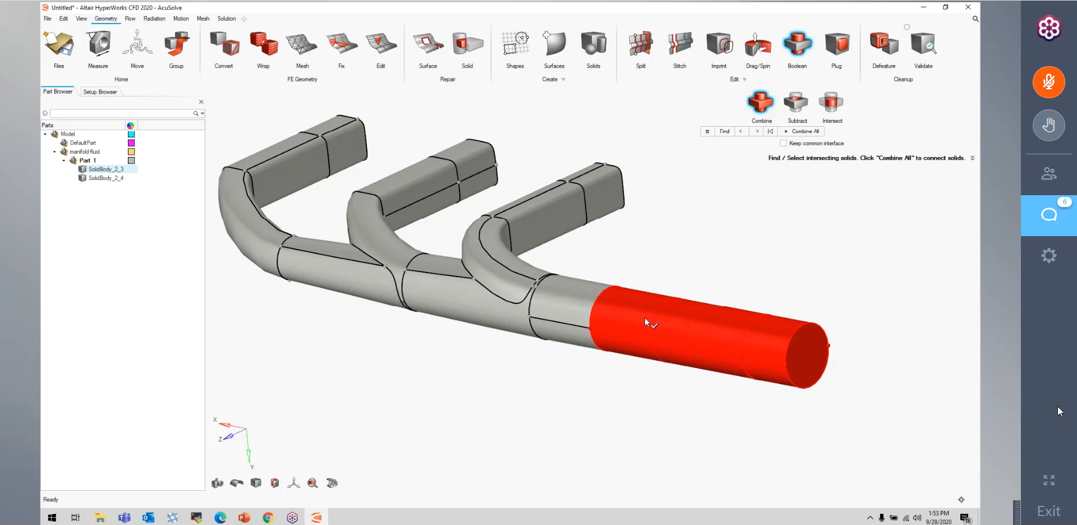
click(555, 276)
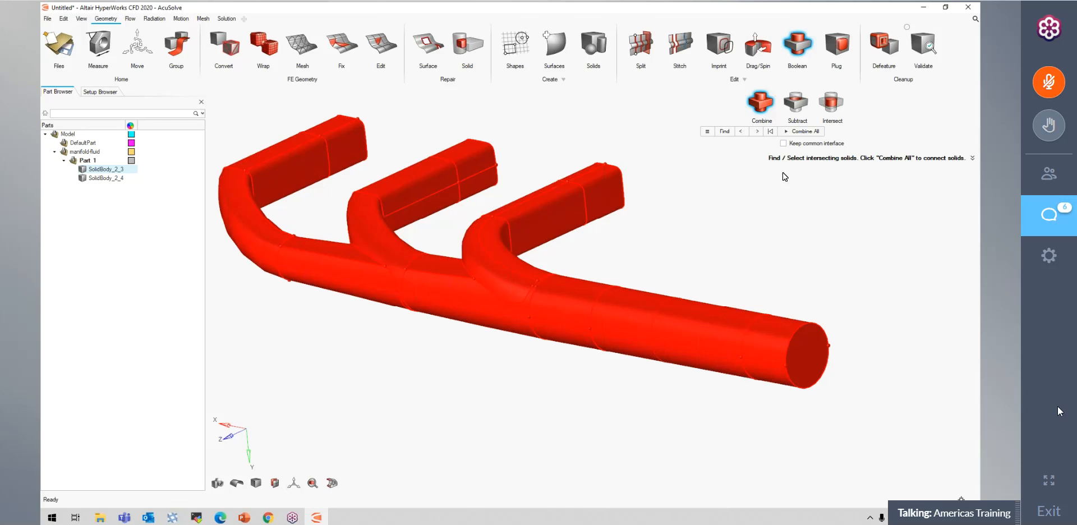
click(808, 132)
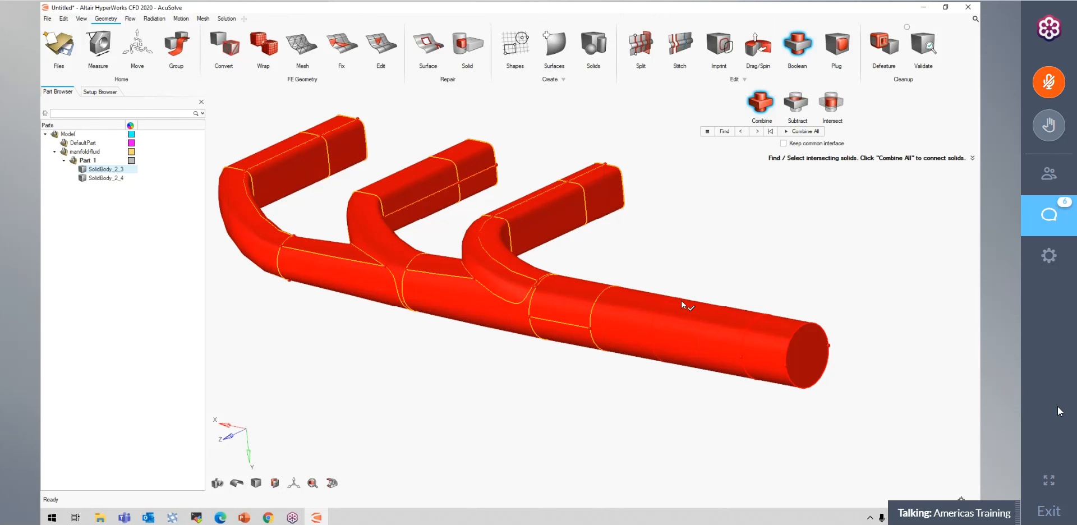
- Try the Keep common interface option while toggling the selection of the two solids, and turn the option off again
click(784, 144)
click(614, 314)
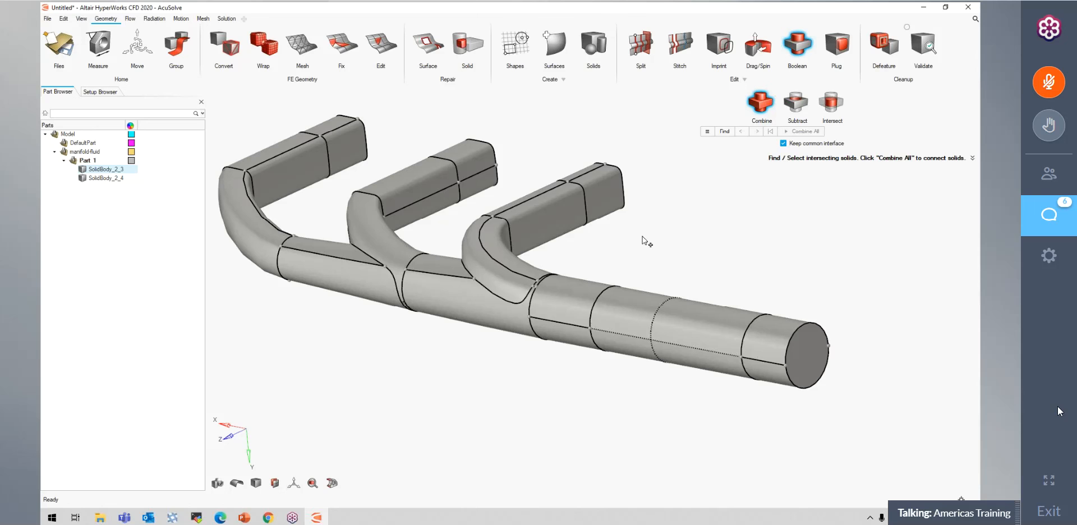
click(572, 230)
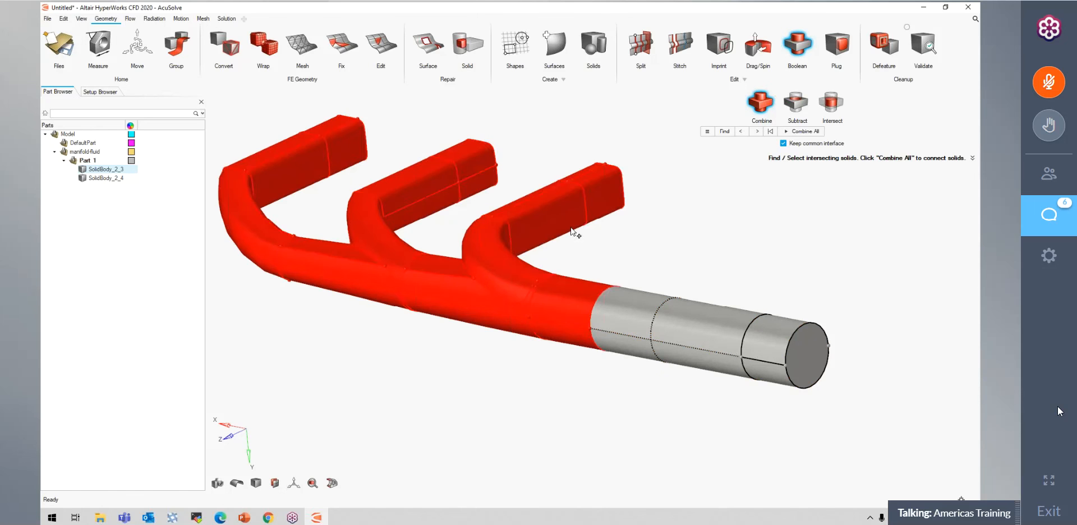
click(625, 321)
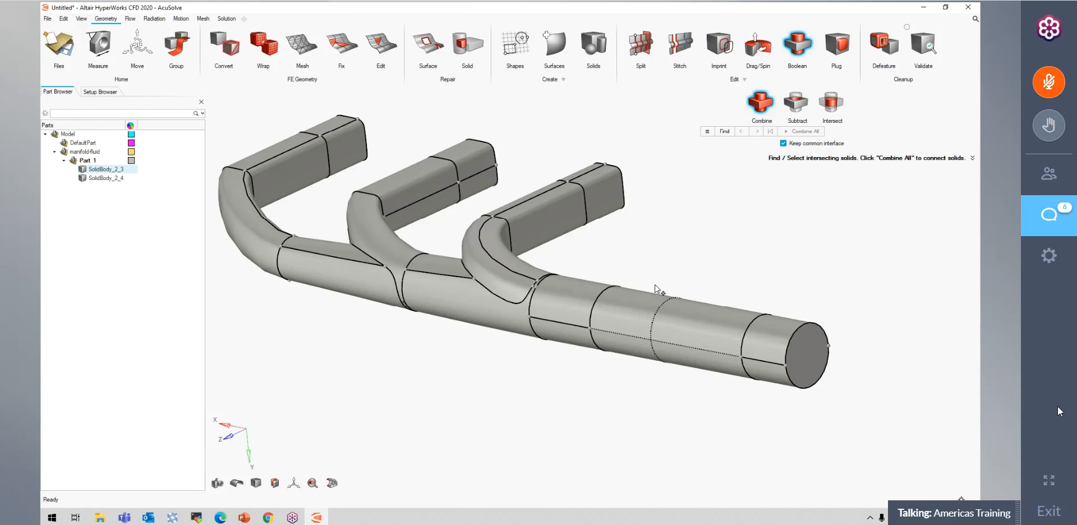
click(662, 323)
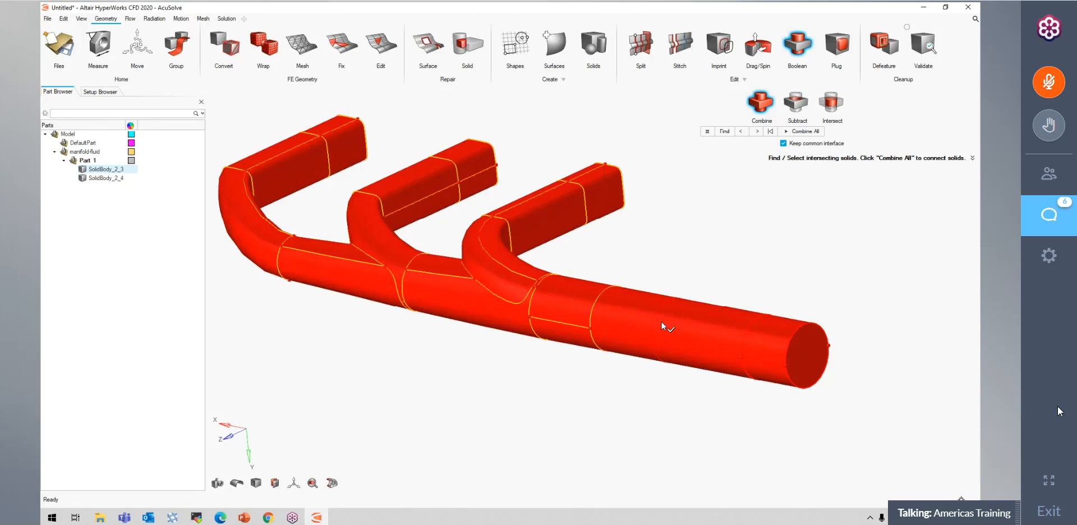
click(661, 323)
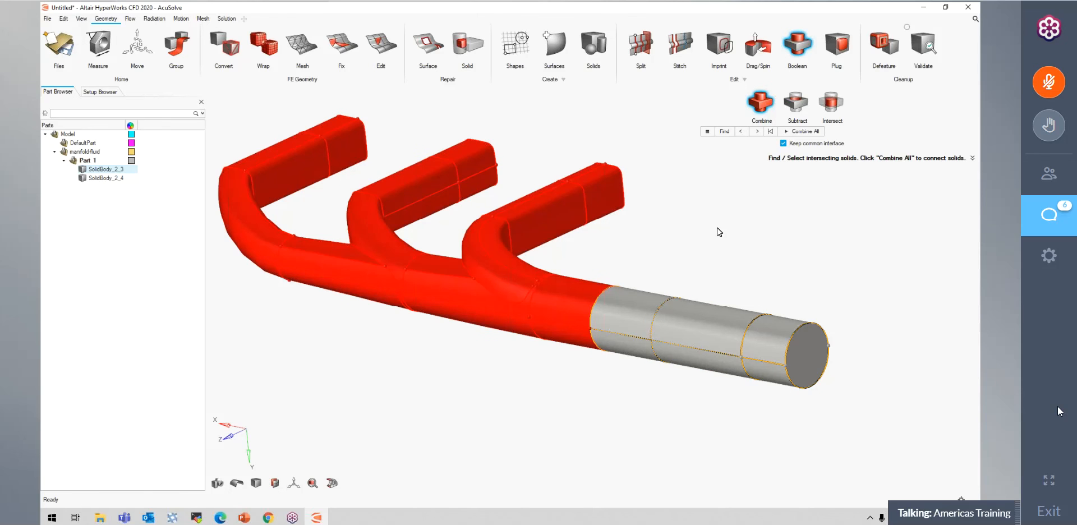
click(782, 144)
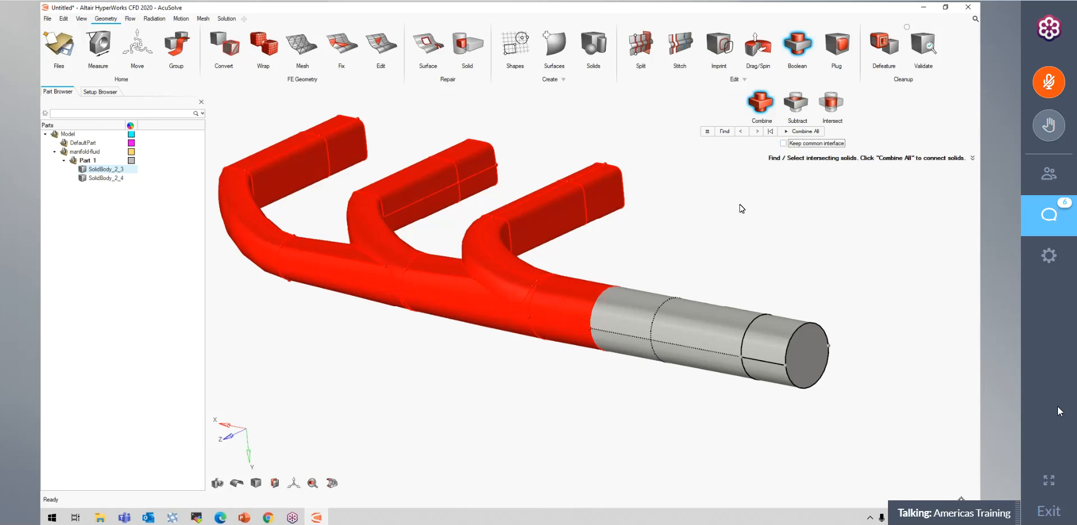
- Combine the branched solid and the round end solid into one solid without keeping the common interface
click(679, 338)
click(678, 337)
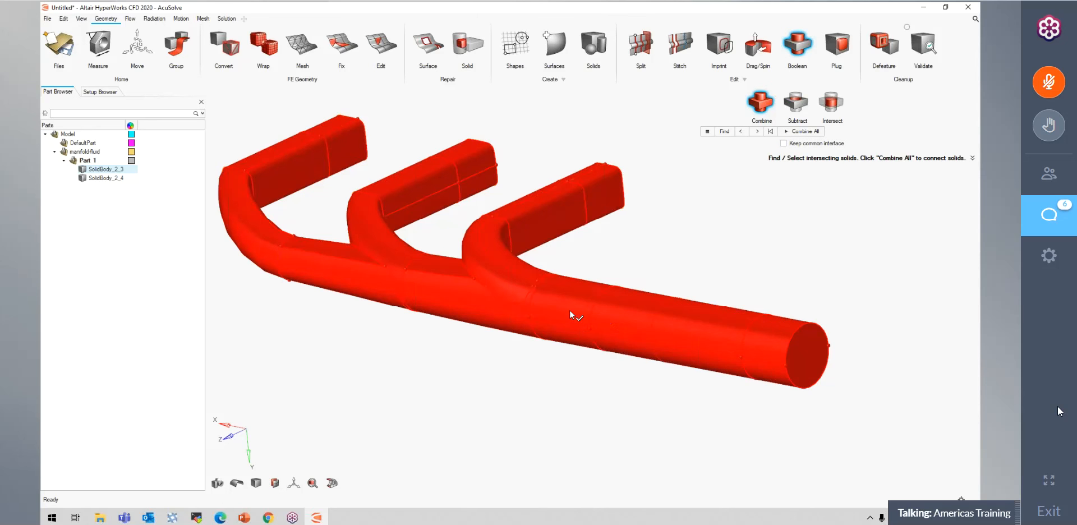
click(664, 343)
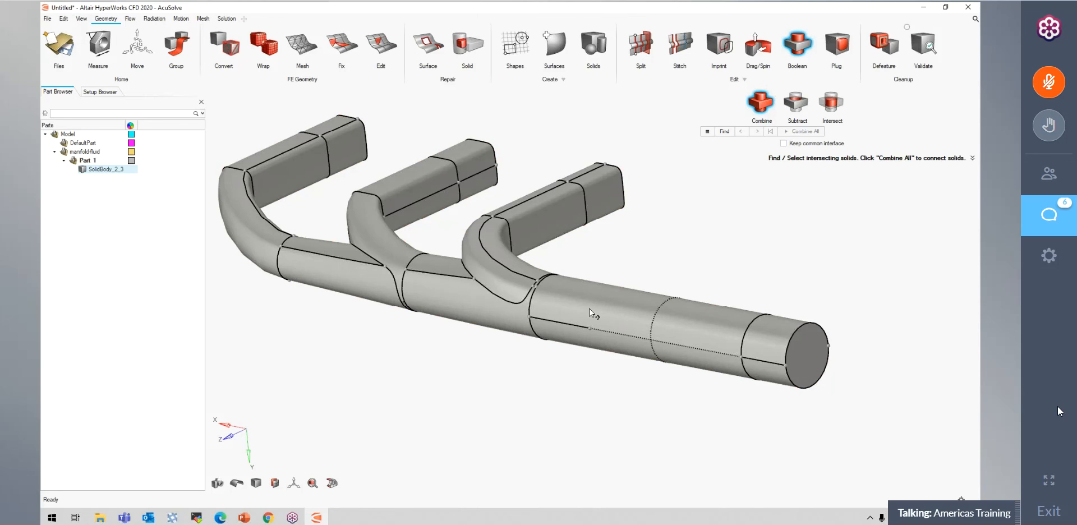
- Highlight the combined manifold solid to check that it is one body, and clear the selection
click(677, 324)
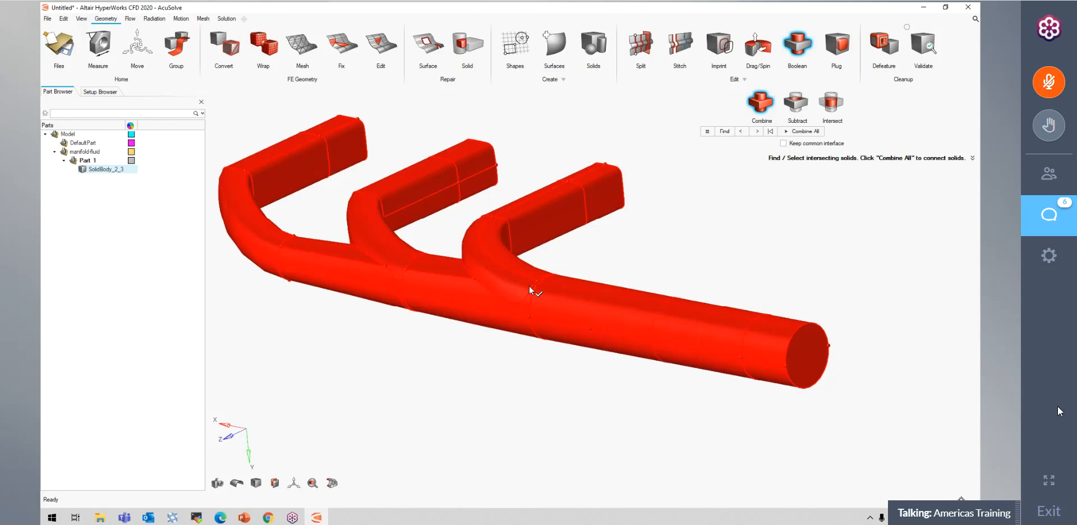
click(620, 312)
click(671, 317)
click(812, 144)
click(814, 145)
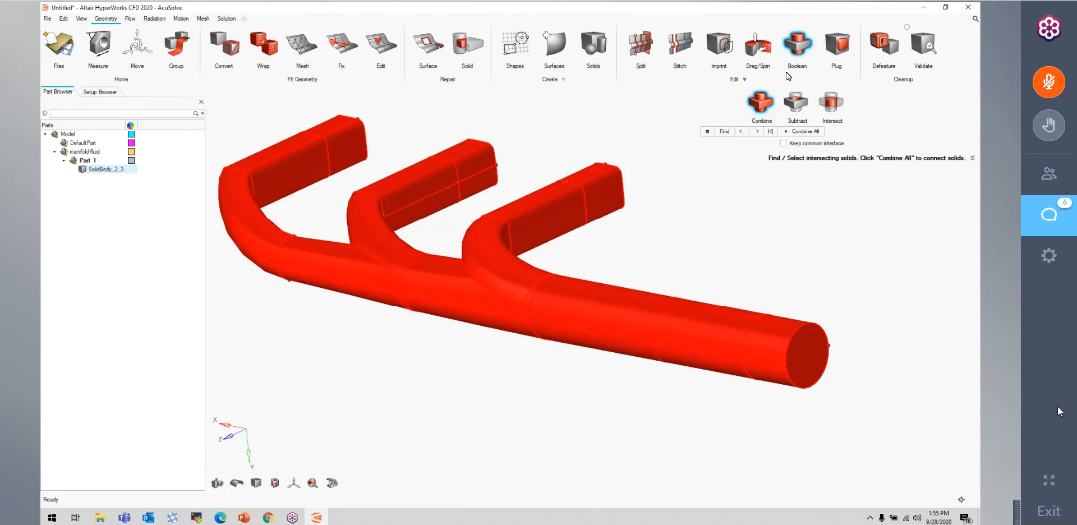
click(740, 193)
right_drag(785, 259, 791, 260)
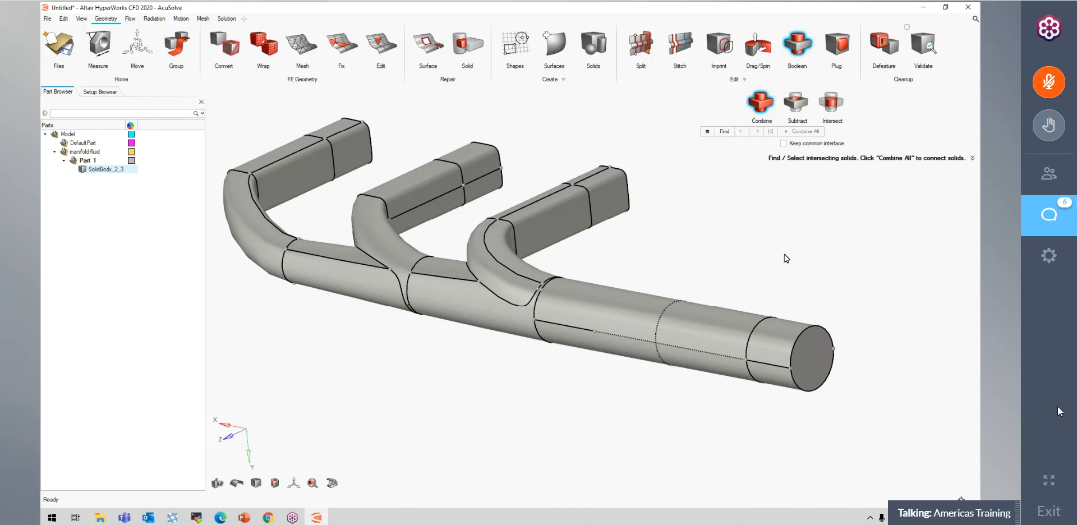
- Start the Group tool on the manifold and set the entity type to Surfaces
scroll(798, 258, down, 3)
scroll(786, 253, up, 2)
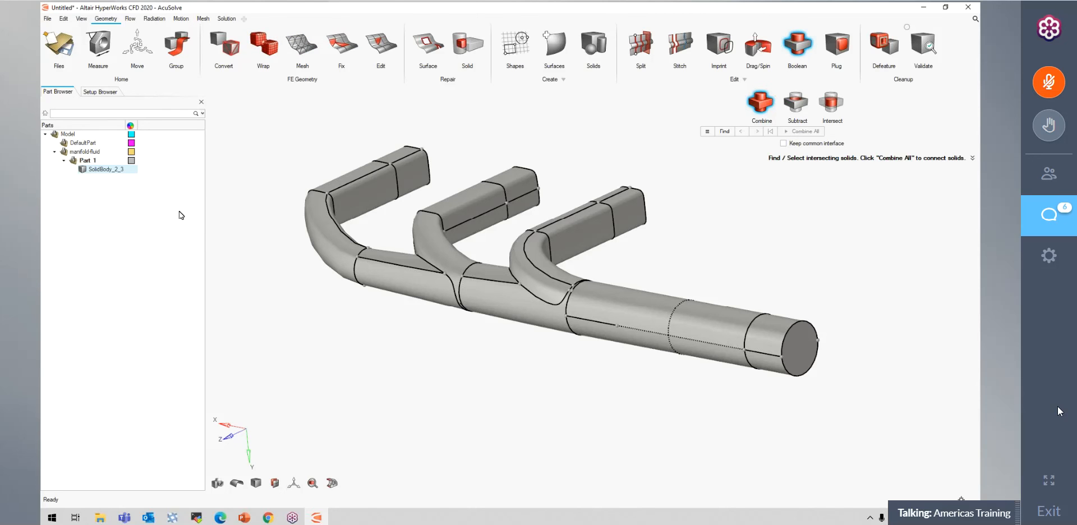
middle_drag(642, 236, 639, 246)
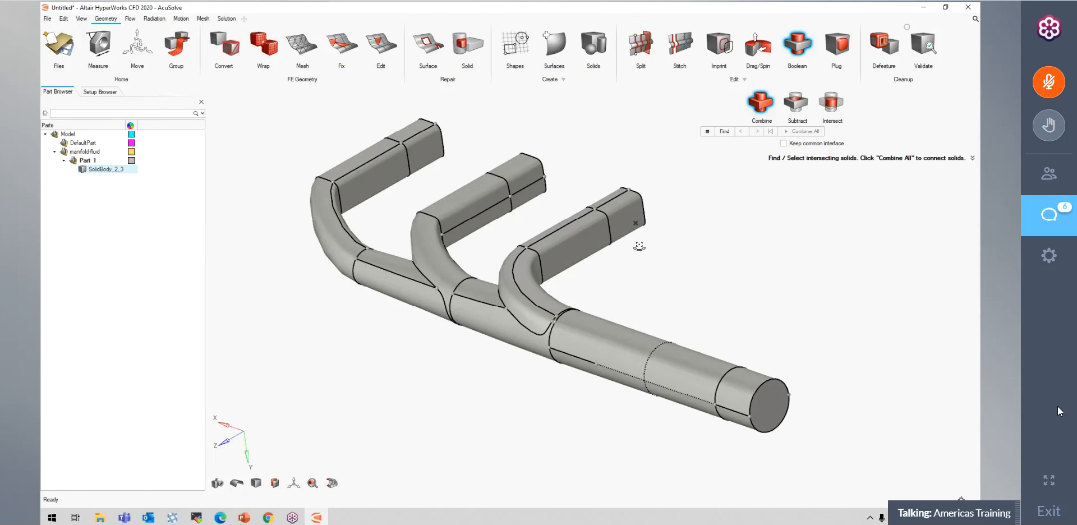
click(176, 48)
right_drag(731, 286, 775, 356)
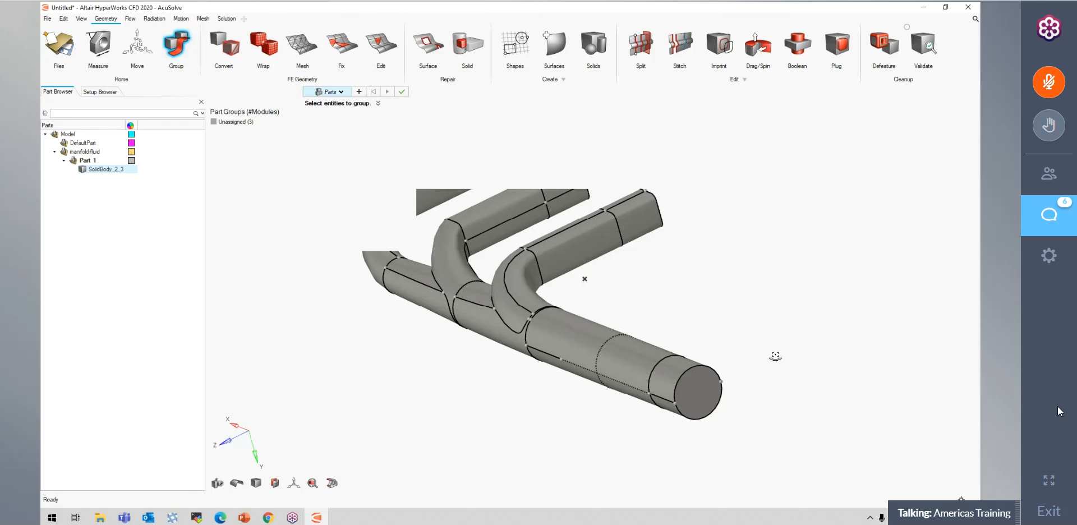
middle_drag(775, 356, 743, 314)
click(338, 93)
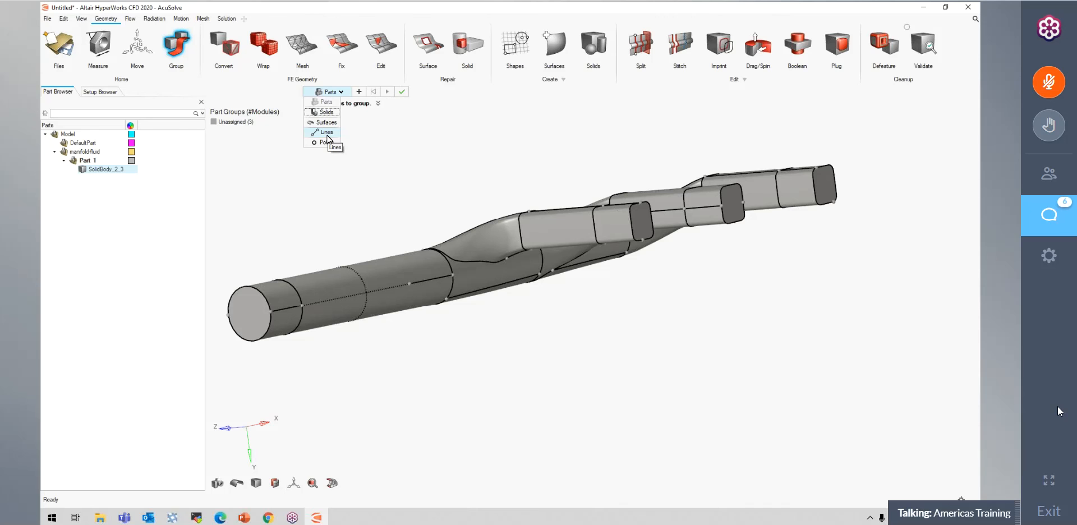
middle_drag(479, 164, 677, 291)
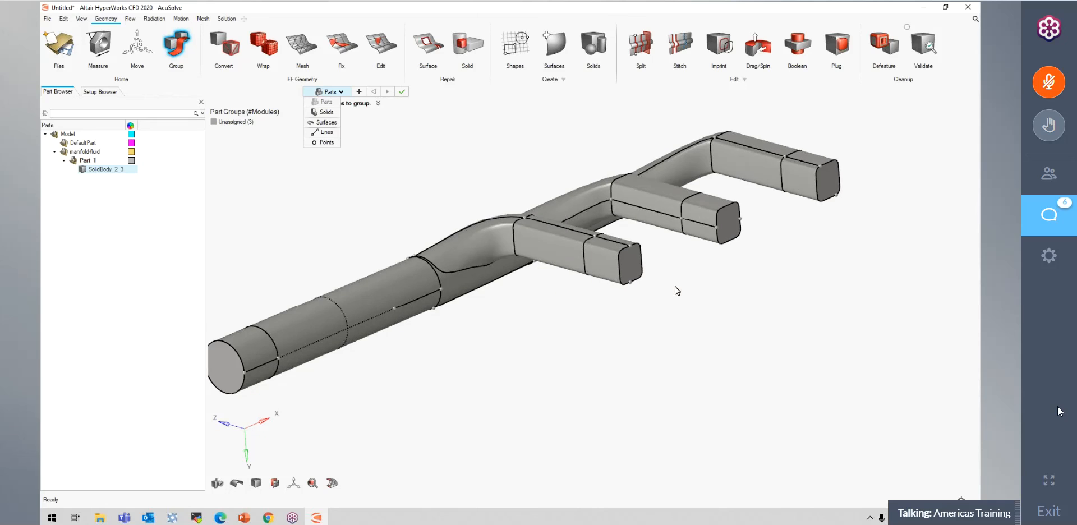
scroll(704, 286, up, 3)
right_drag(714, 293, 647, 332)
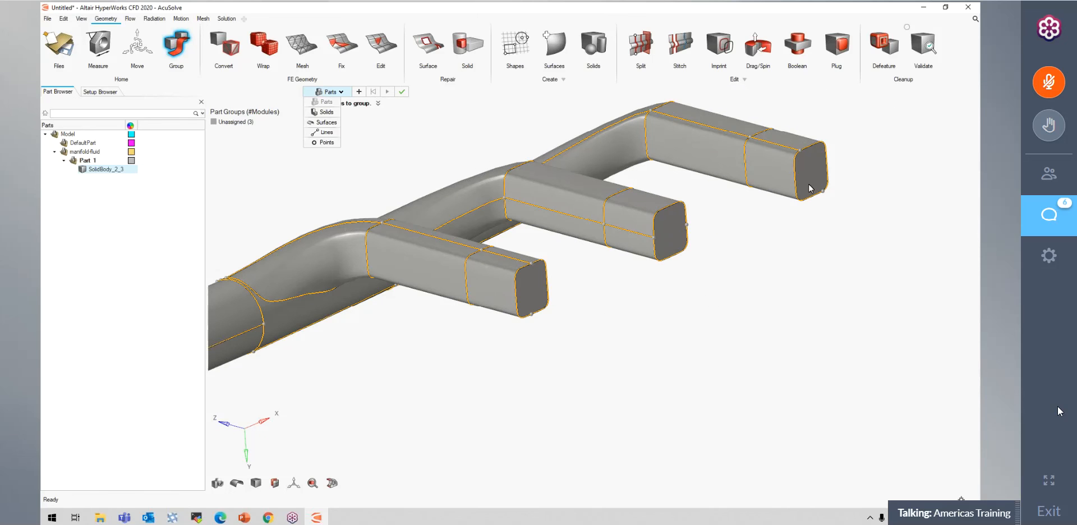
scroll(673, 317, down, 2)
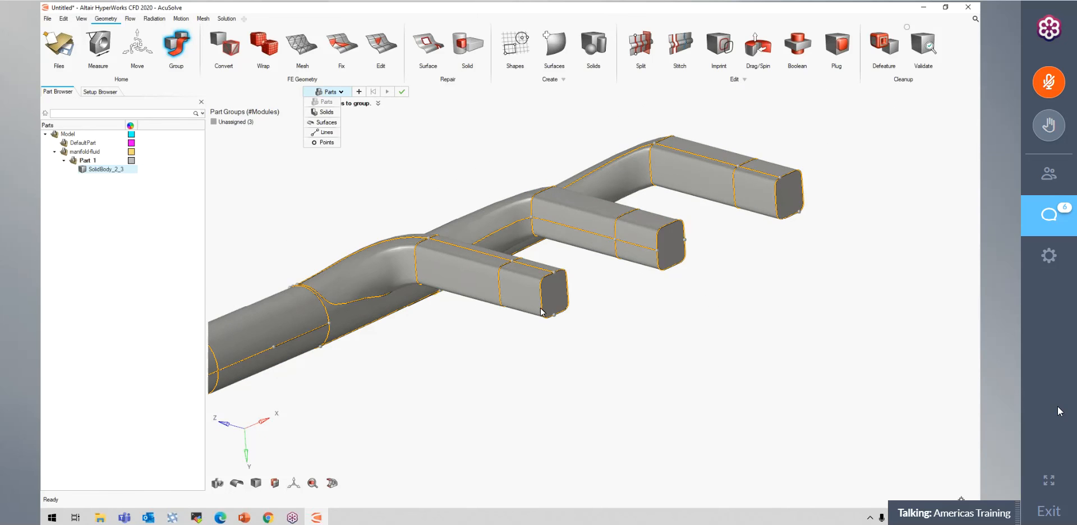
scroll(820, 216, down, 3)
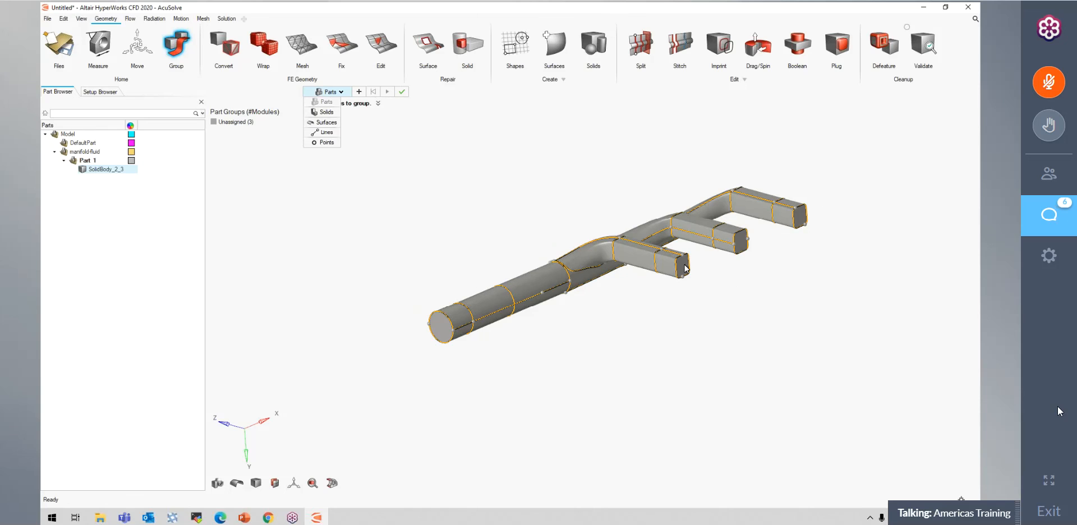
right_drag(765, 292, 731, 297)
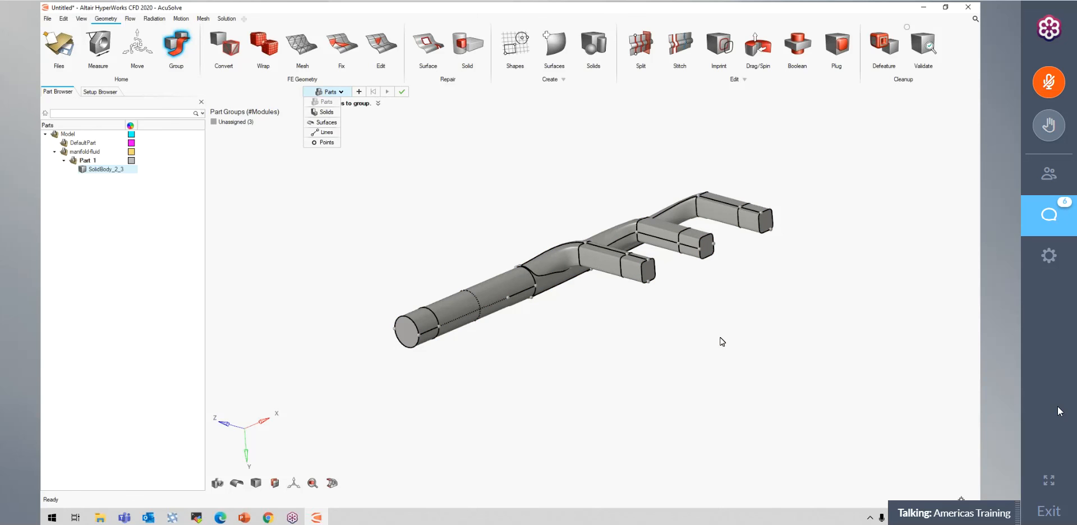
scroll(722, 343, up, 4)
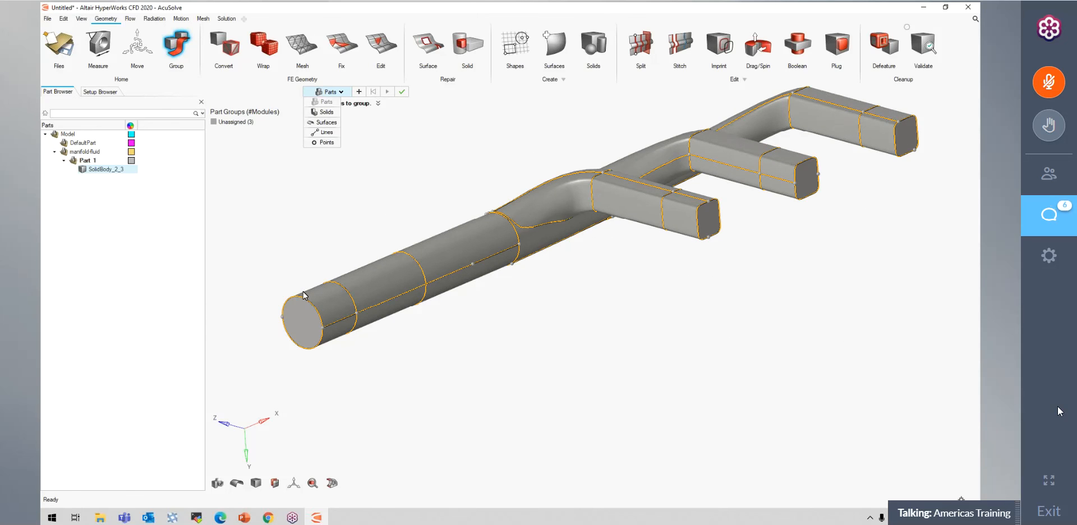
click(324, 122)
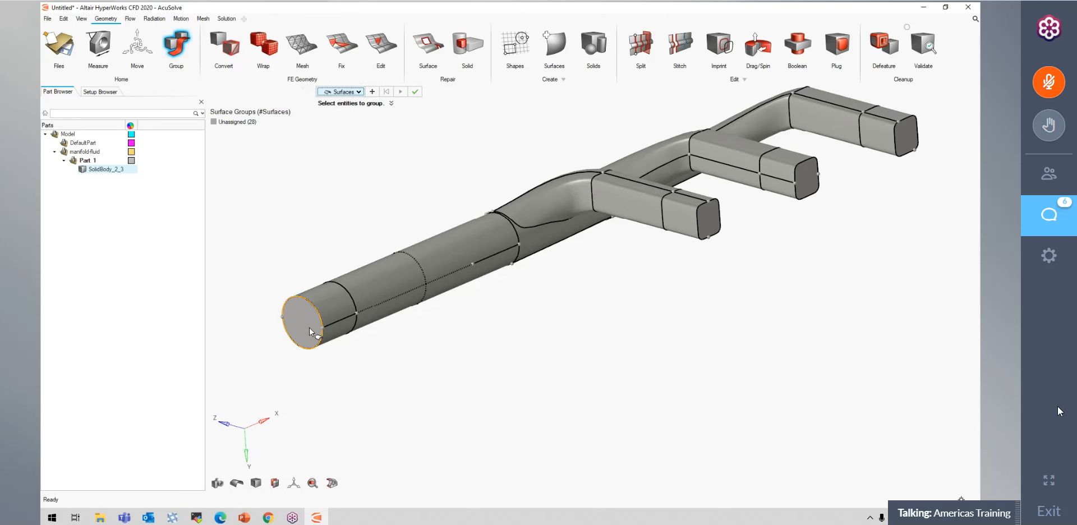
- Group the end faces of the three rectangular branches into one surface group
right_drag(804, 339, 547, 403)
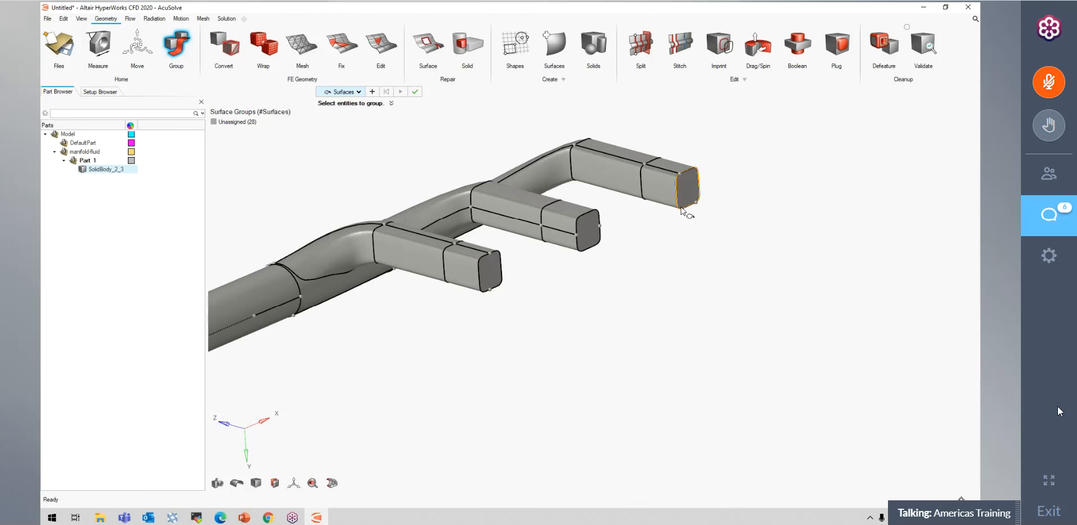
right_drag(650, 317, 755, 309)
scroll(754, 308, down, 3)
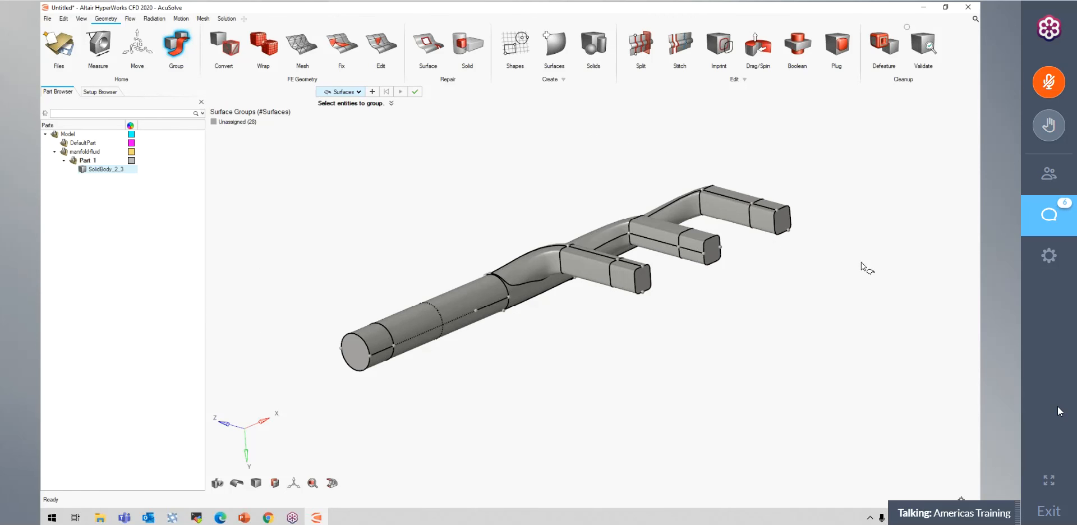
click(348, 93)
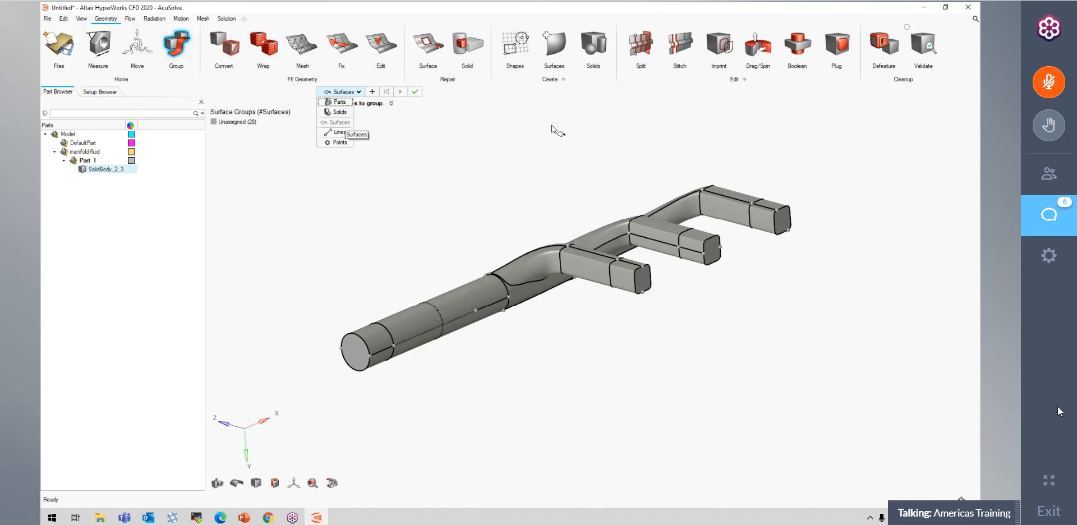
click(783, 220)
click(711, 250)
click(652, 277)
scroll(759, 265, up, 1)
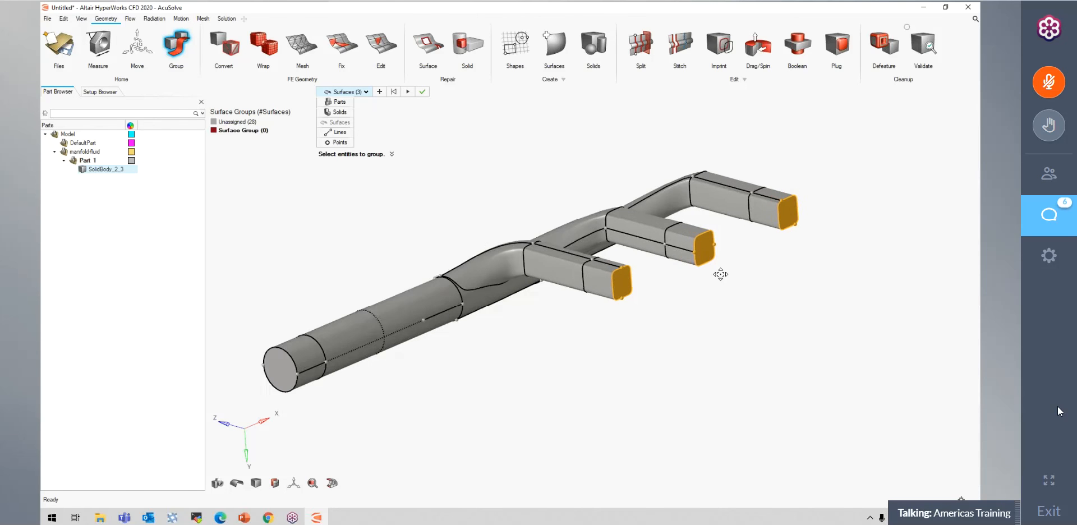
scroll(721, 274, up, 1)
right_drag(741, 254, 706, 257)
middle_drag(707, 258, 689, 259)
middle_drag(611, 313, 870, 171)
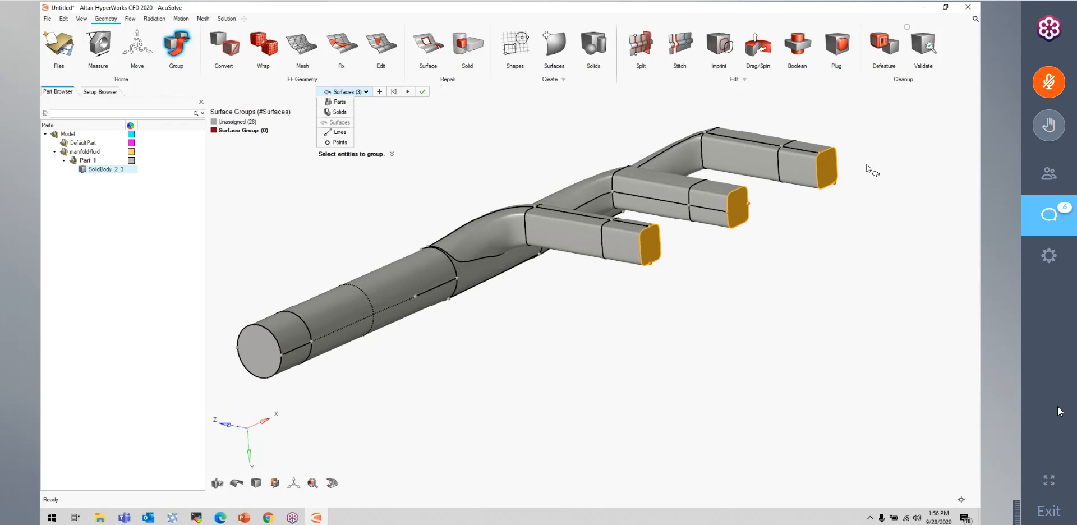
click(421, 94)
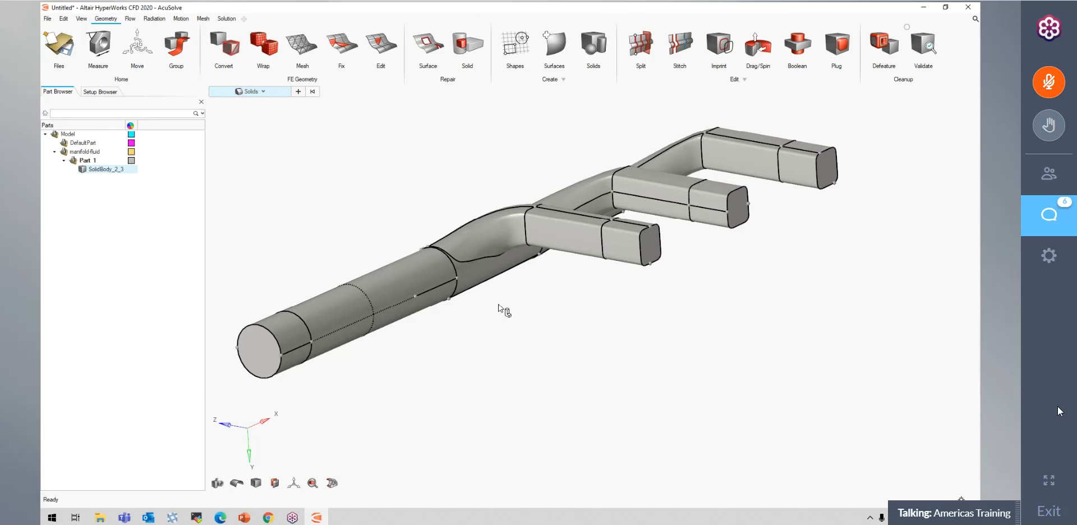
- Review the list of groups, highlighting the surface group's faces on the manifold, and close the list
click(189, 55)
click(258, 128)
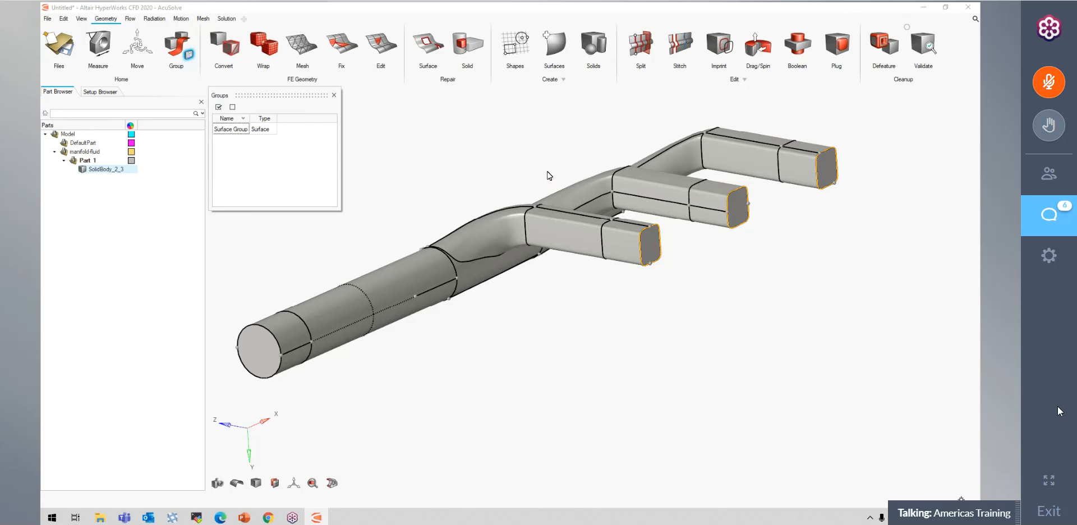
right_drag(557, 170, 602, 186)
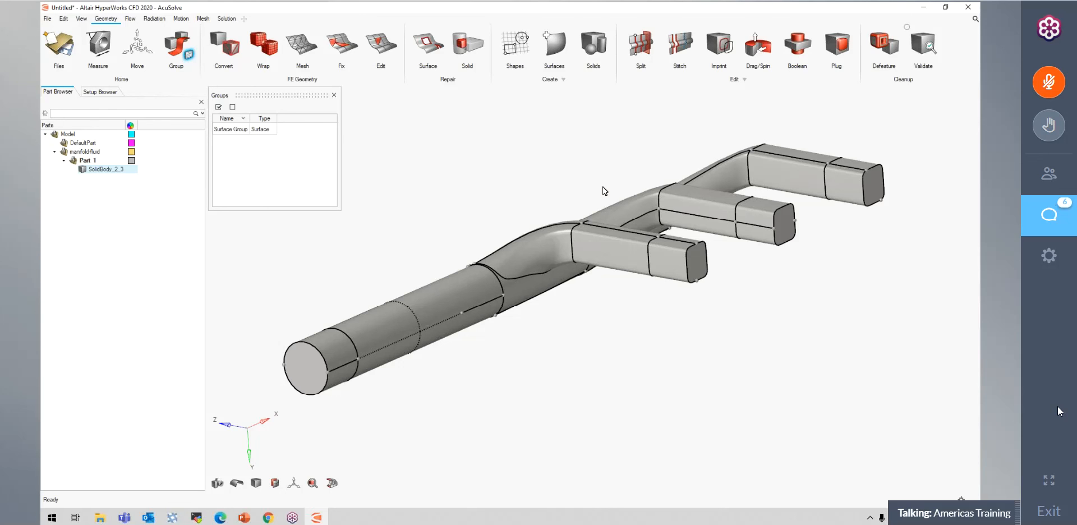
click(260, 129)
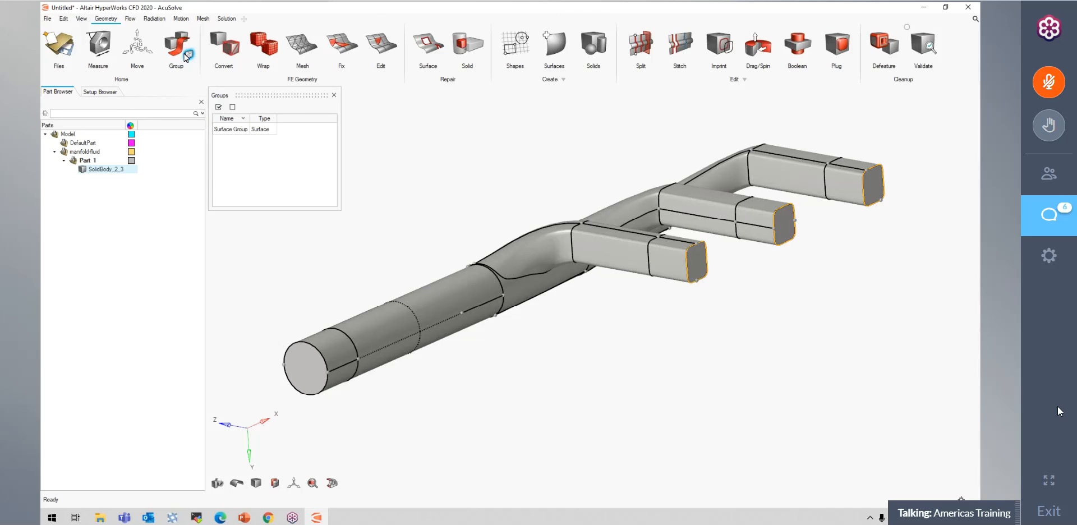
click(334, 96)
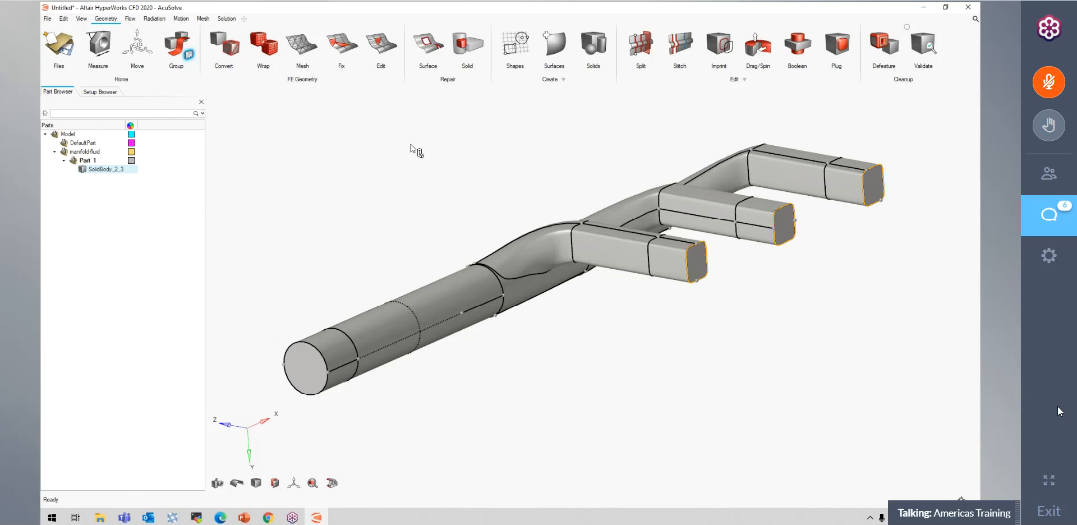
- Look through the Defeature tools and the options of the Plug tool without applying any of them
middle_drag(476, 171, 490, 173)
right_drag(491, 174, 525, 175)
middle_drag(448, 191, 445, 215)
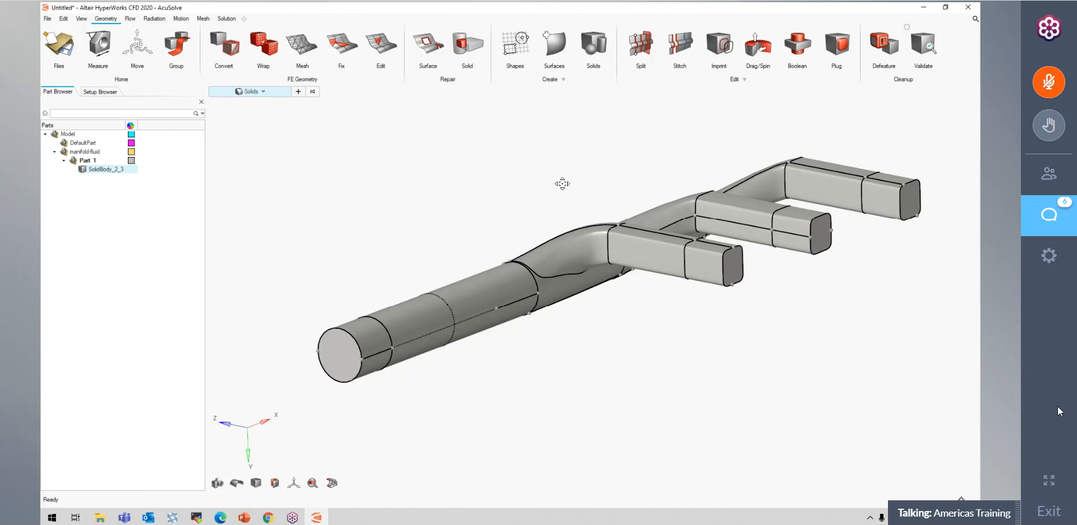
right_drag(562, 183, 539, 180)
middle_drag(642, 353, 655, 357)
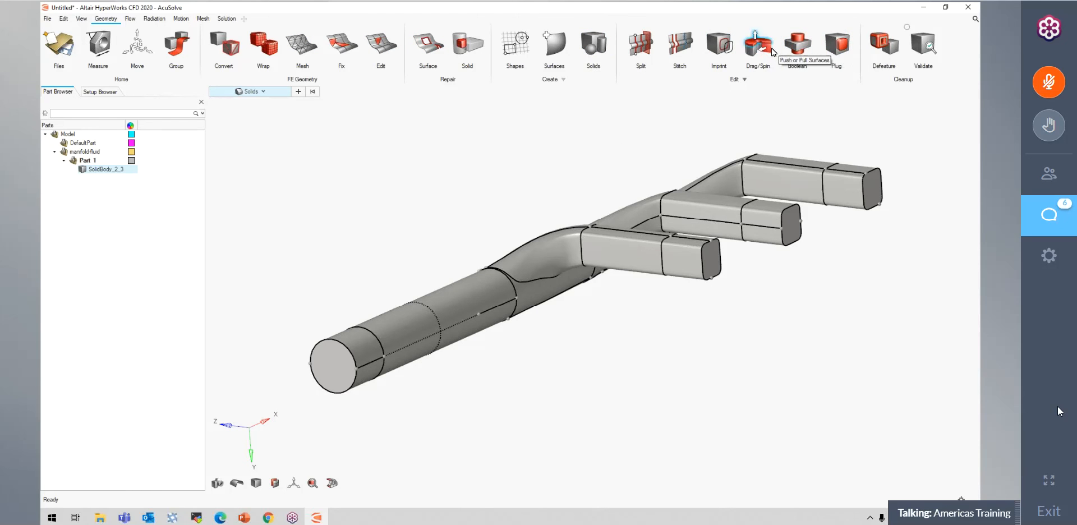
click(883, 47)
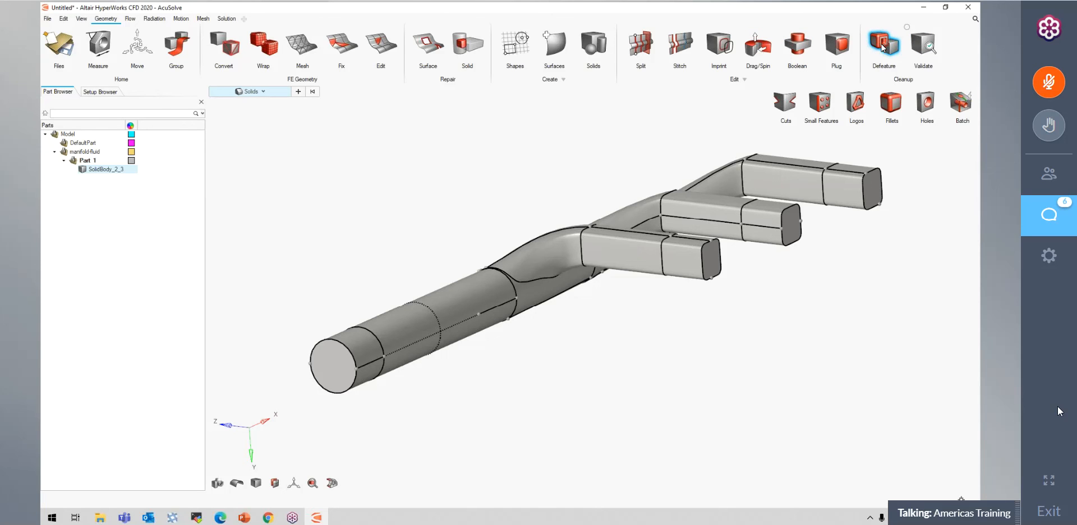
click(837, 45)
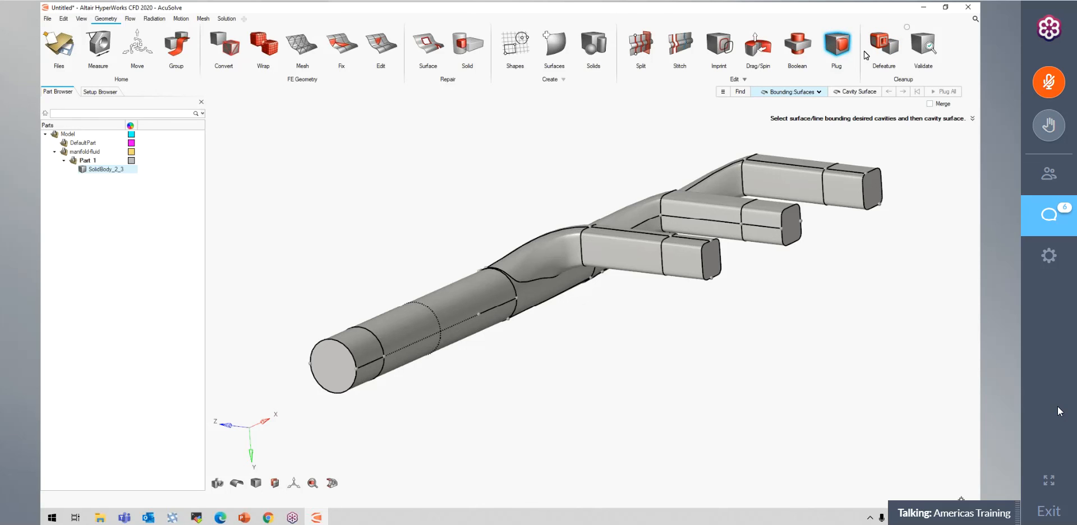
click(837, 45)
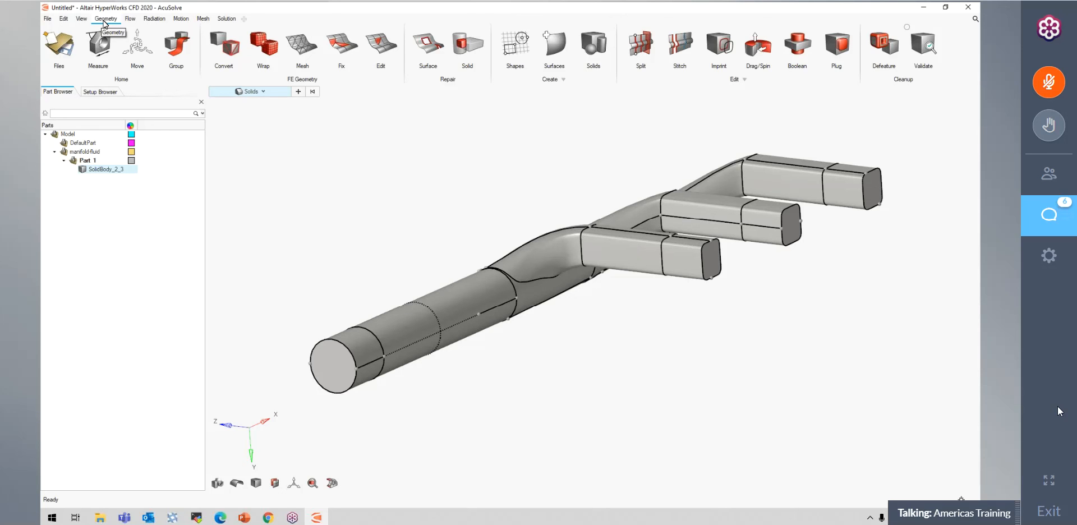
- Switch to the Flow tools and open the global Physics settings at the Time options
click(131, 20)
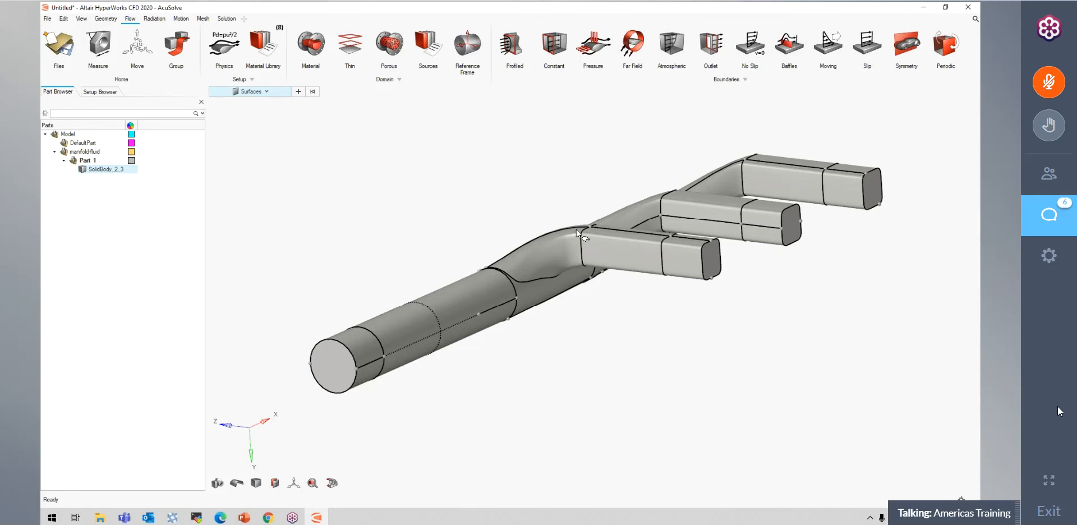
middle_drag(534, 218, 561, 199)
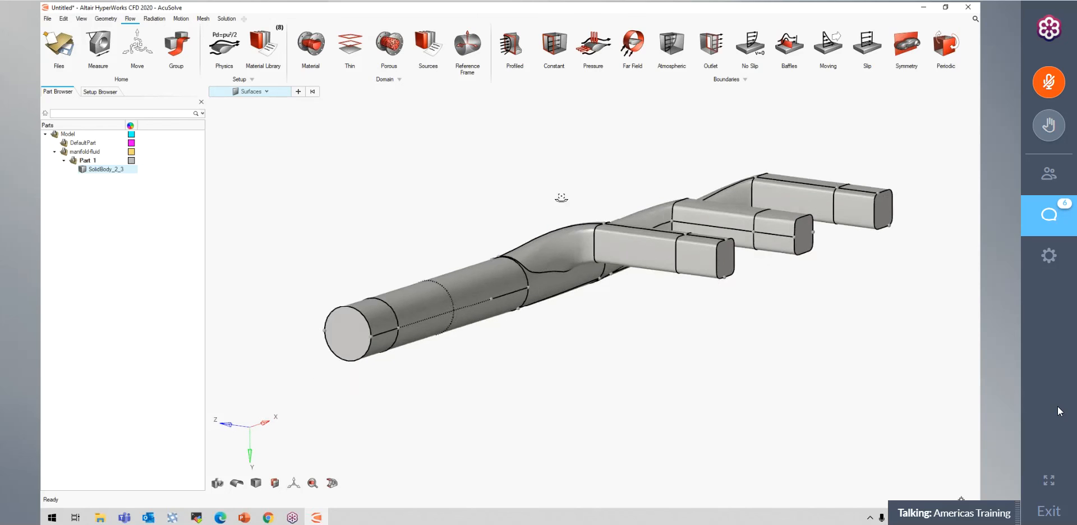
right_drag(560, 199, 588, 208)
middle_drag(651, 356, 649, 361)
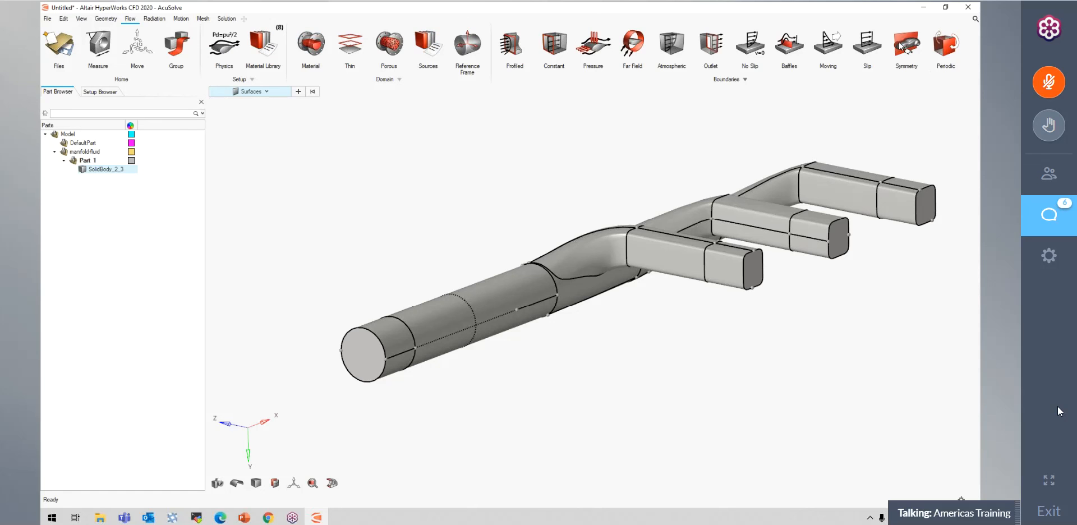
click(228, 49)
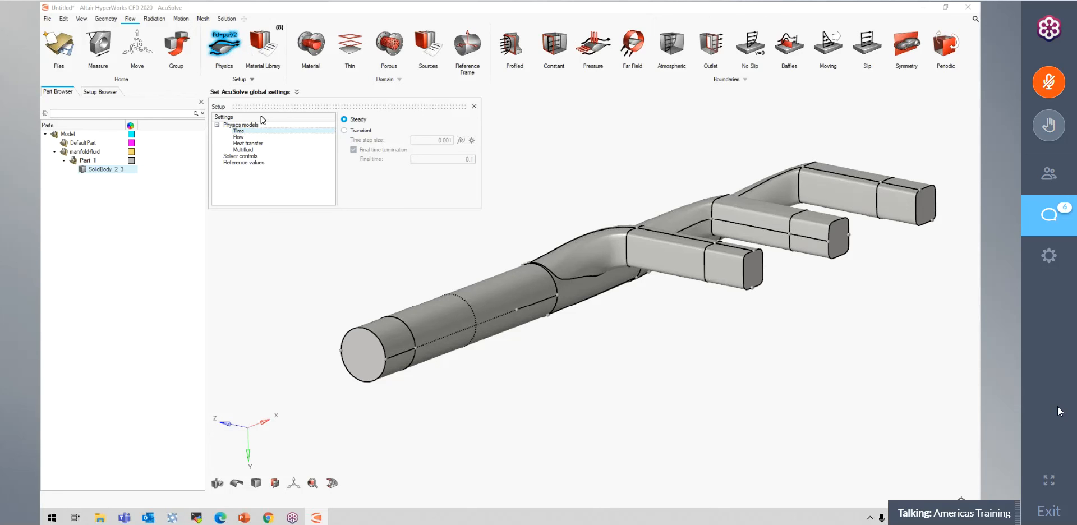
- Review the global Time, Flow, Heat transfer, Multifluid, Solver controls and Reference values settings without changing any of them
click(254, 143)
click(251, 150)
click(252, 157)
click(251, 163)
click(251, 131)
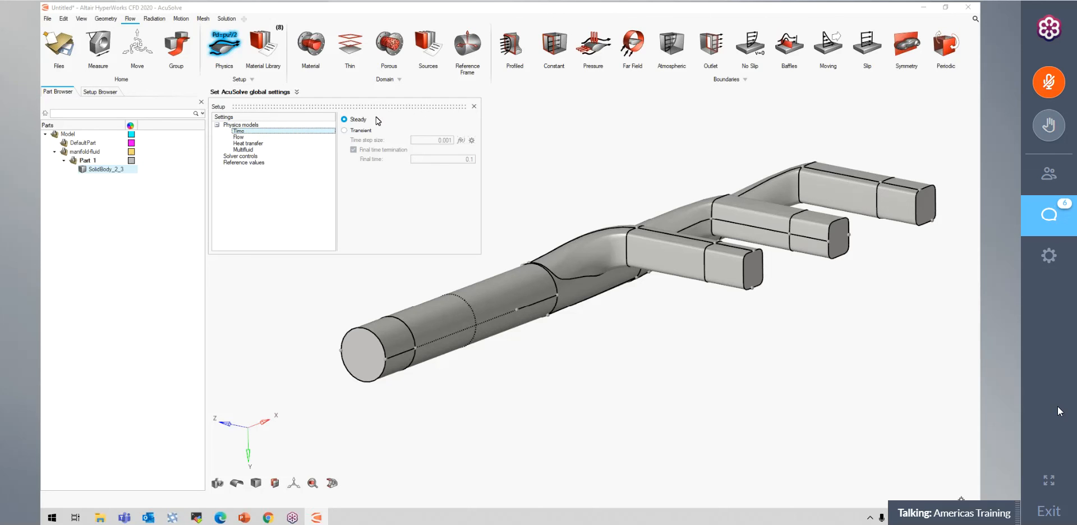
click(247, 137)
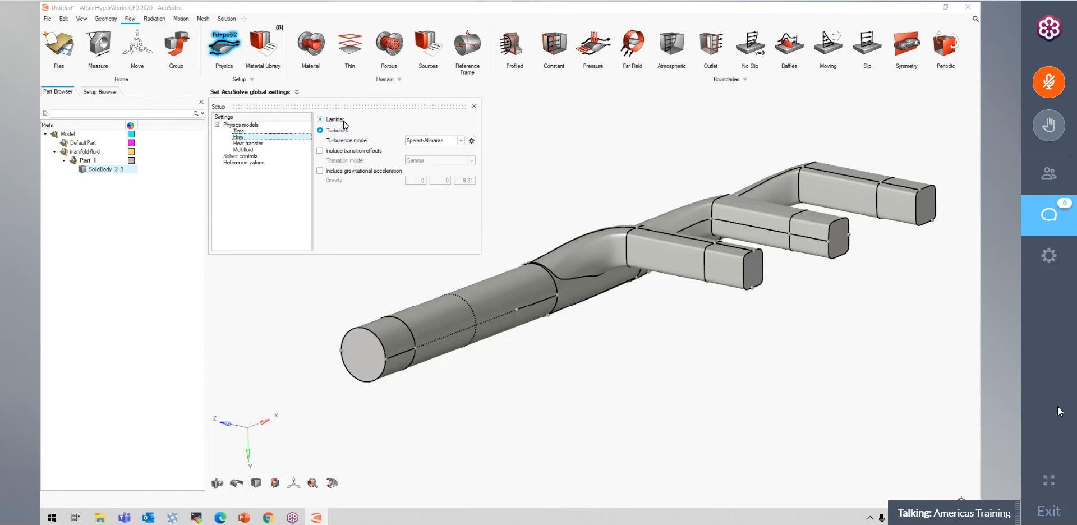
click(251, 144)
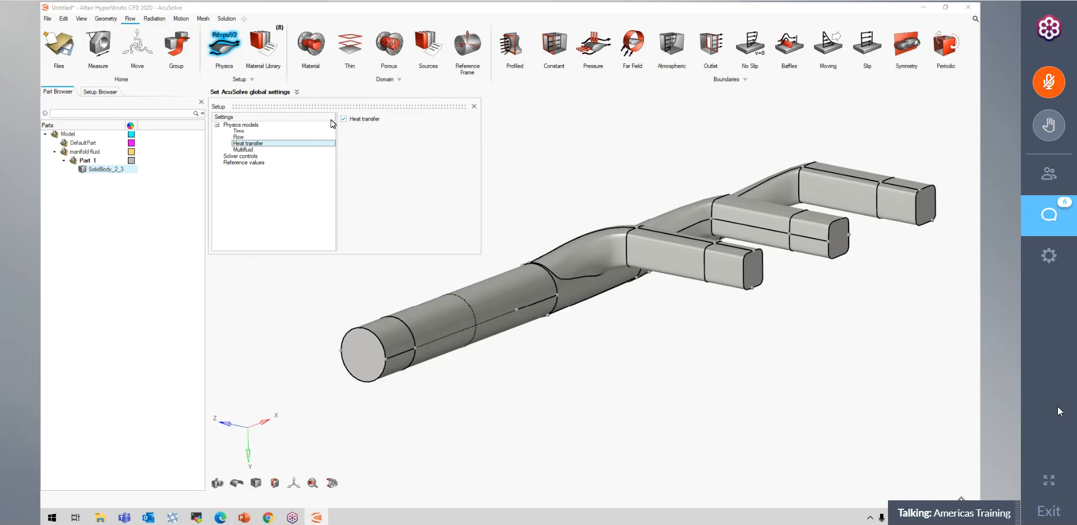
click(250, 150)
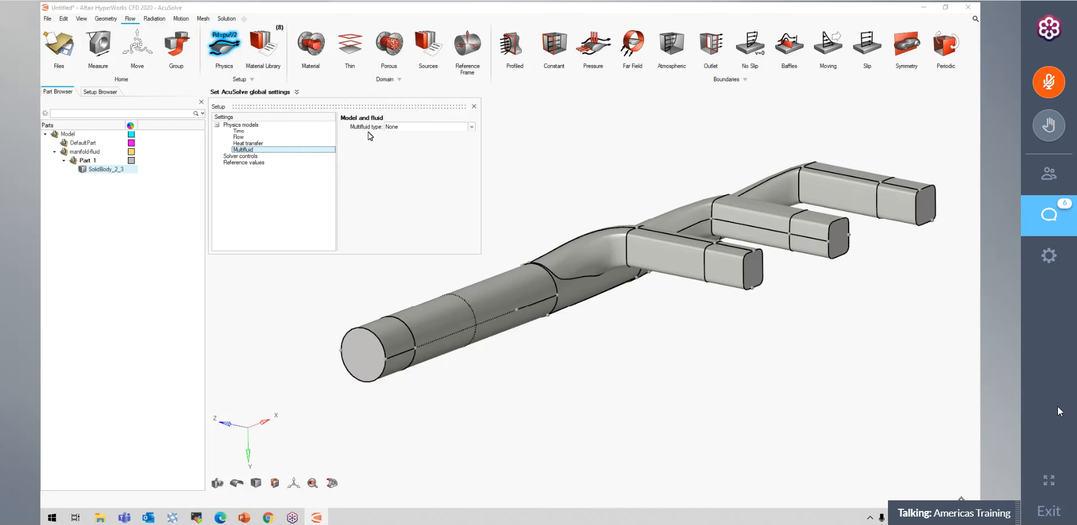
click(251, 158)
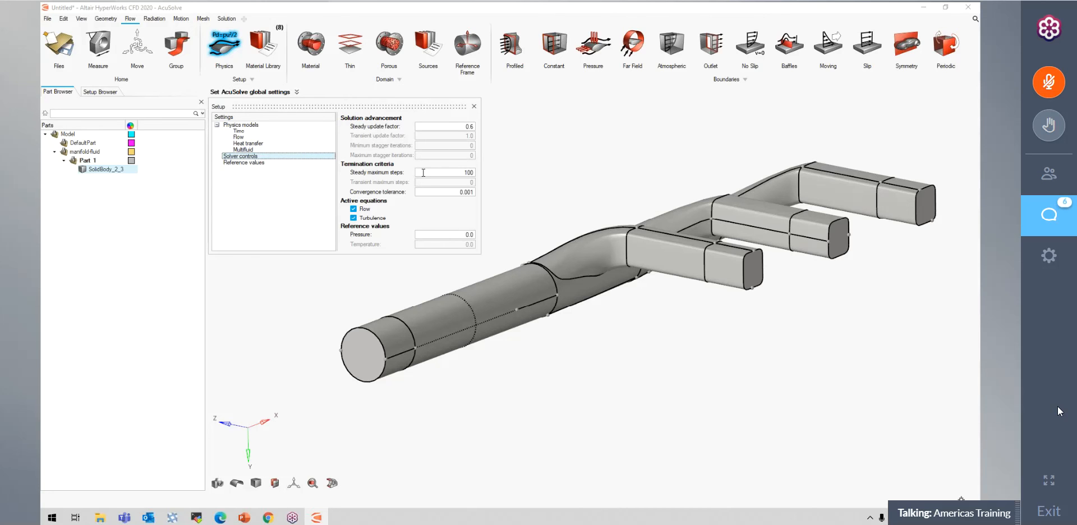
click(249, 125)
click(247, 137)
click(247, 143)
click(248, 132)
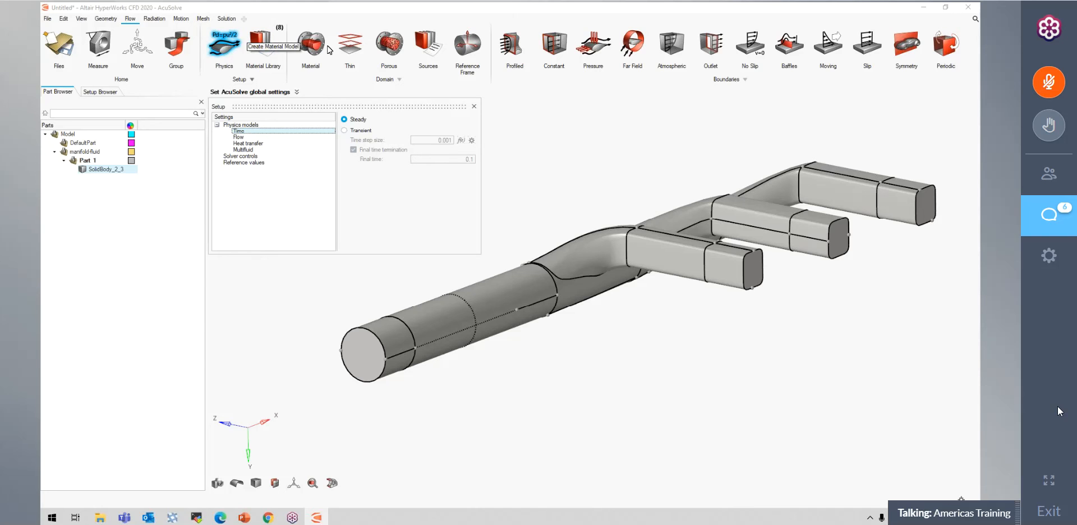
- Check the fluid materials in the Material Library and assign Air to the manifold's solid body
click(268, 54)
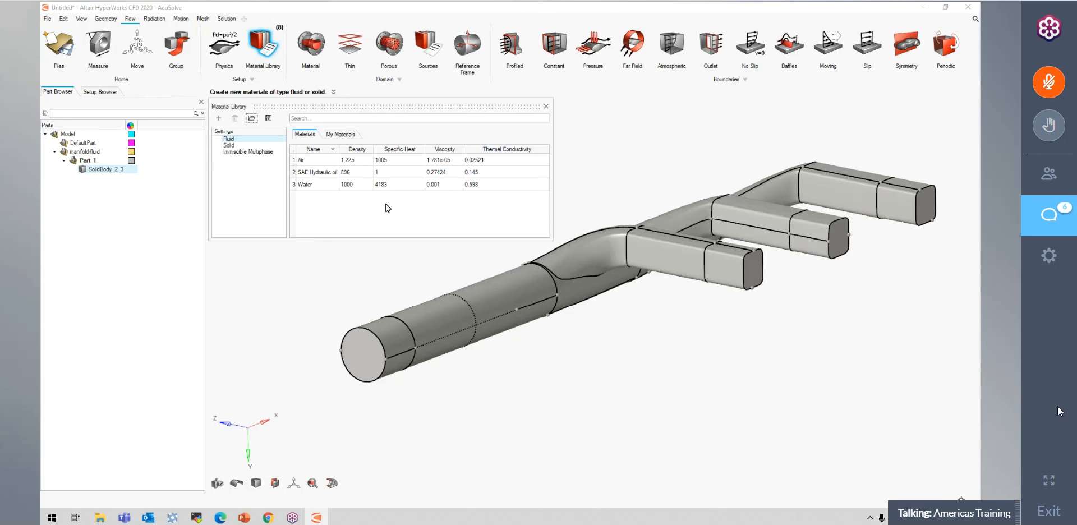
click(546, 109)
click(310, 50)
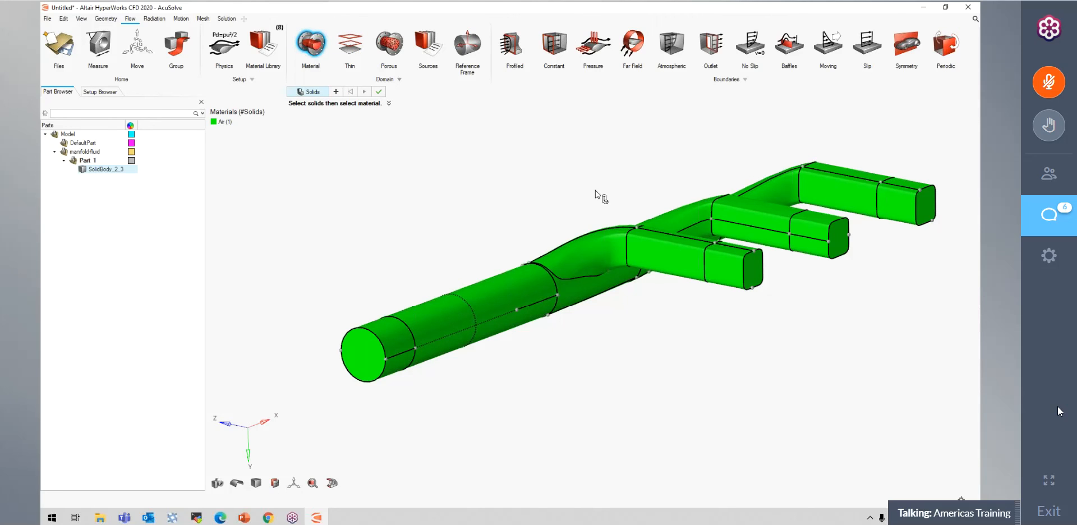
click(616, 238)
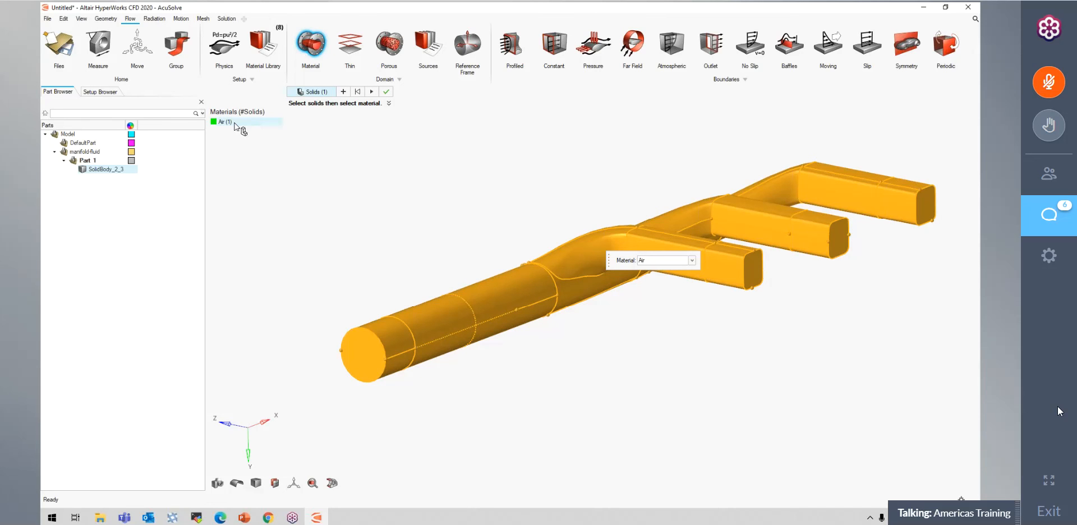
click(691, 261)
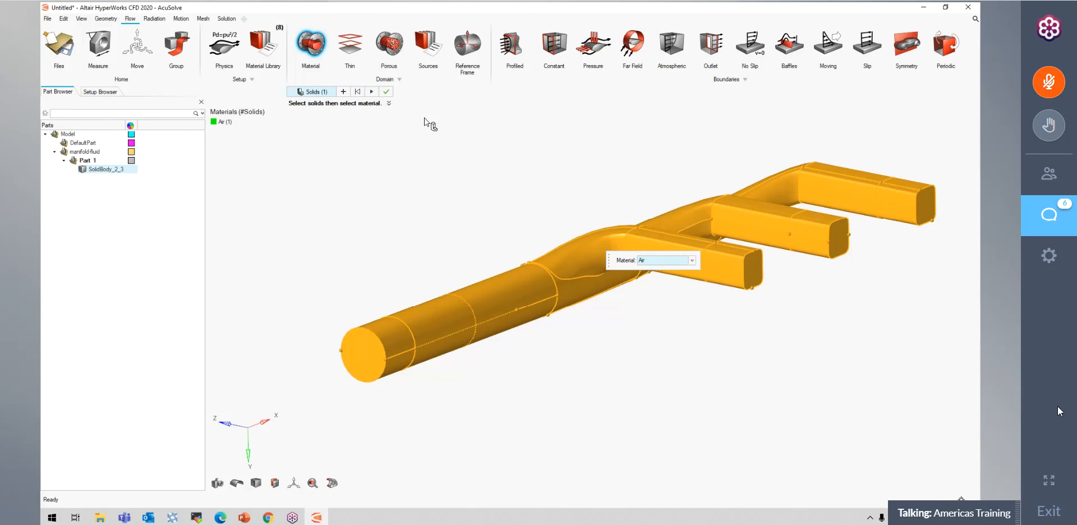
click(387, 93)
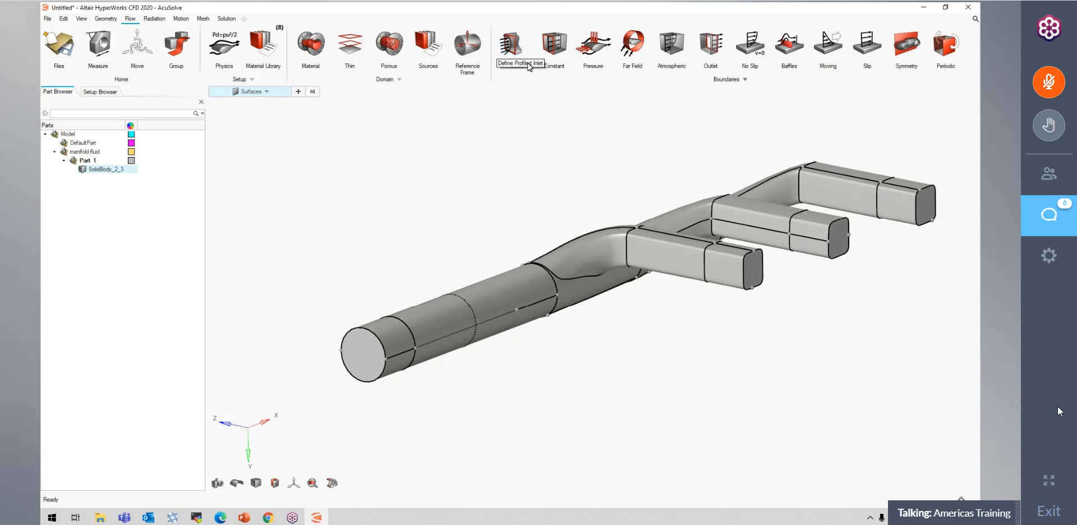
- Define a profiled inlet with an average velocity of 2 on the manifold's round end face
middle_drag(444, 221, 428, 228)
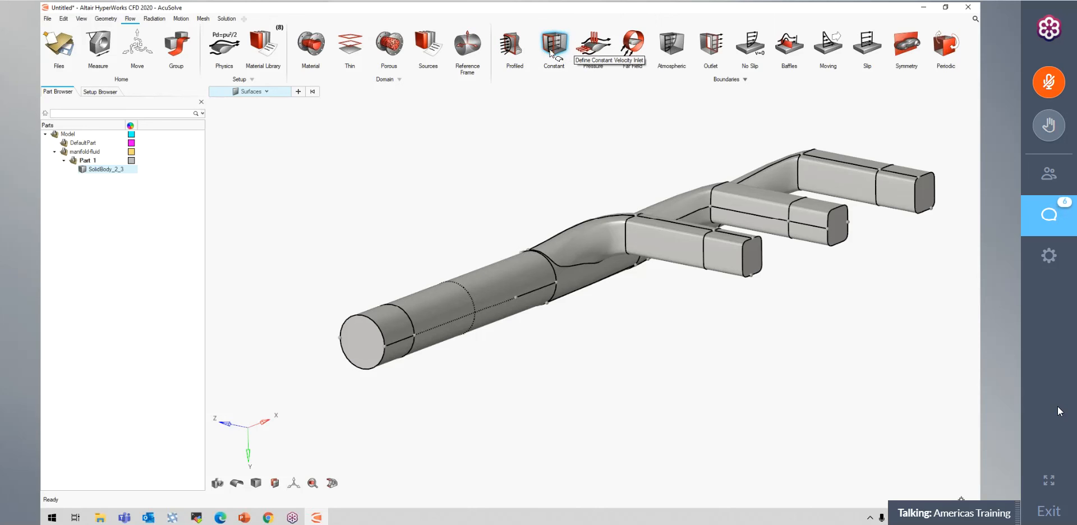
click(510, 46)
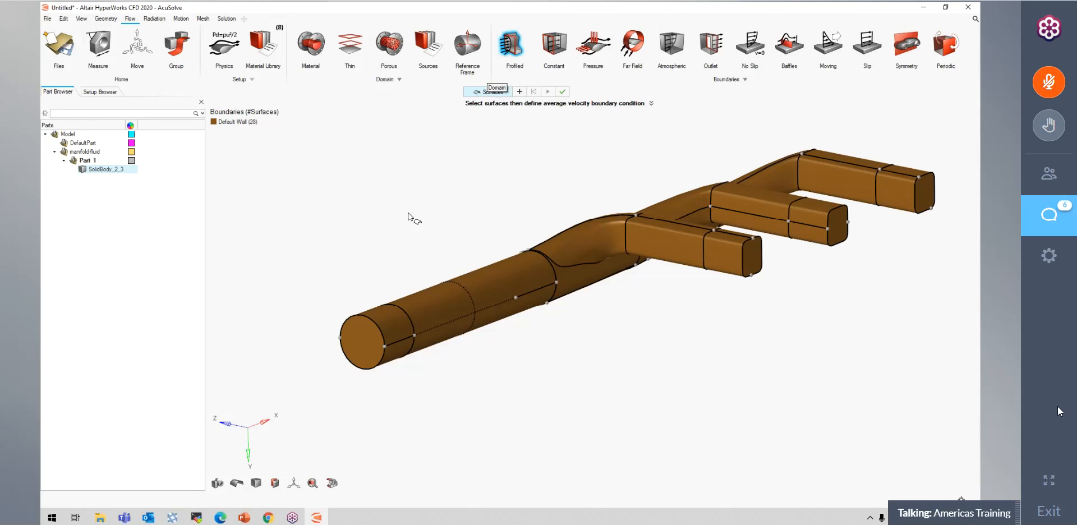
click(362, 341)
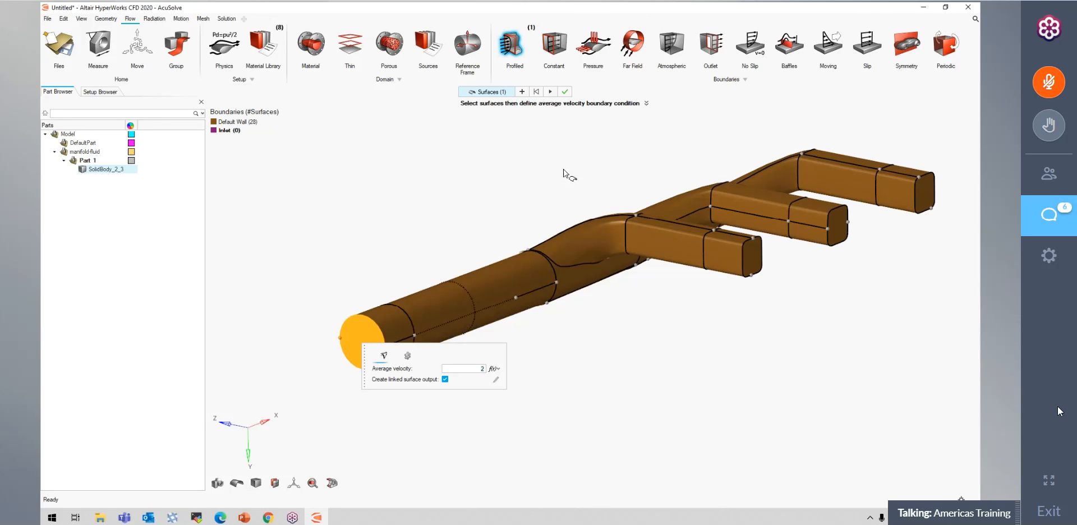
click(565, 93)
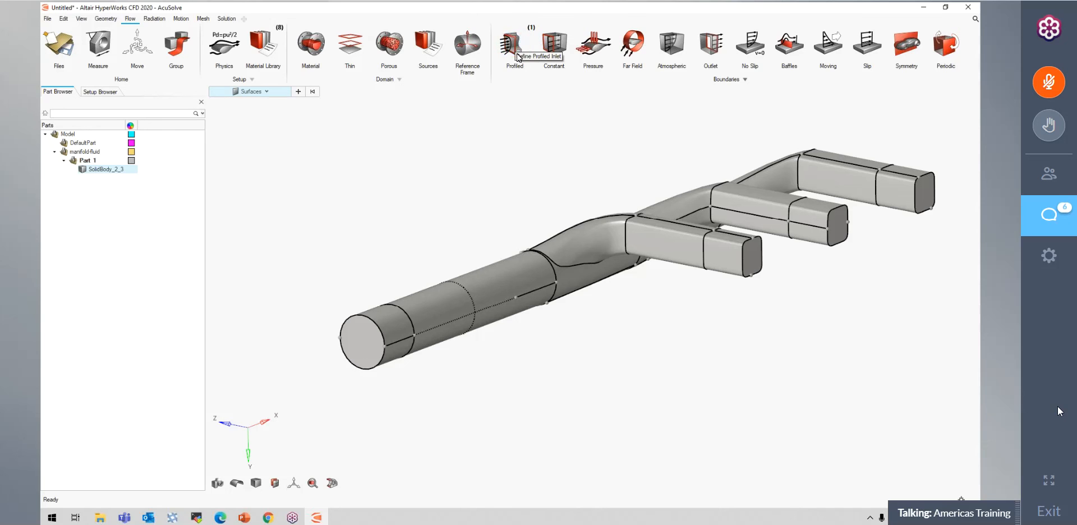
- Look through the profiled, constant and atmospheric inlet tools and the outlet tool without assigning surfaces
click(522, 54)
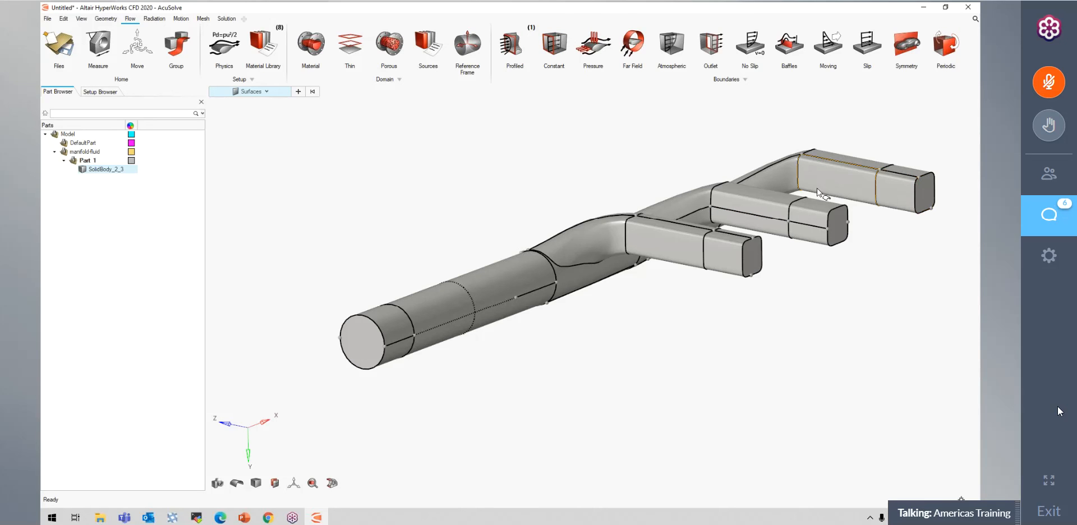
click(711, 44)
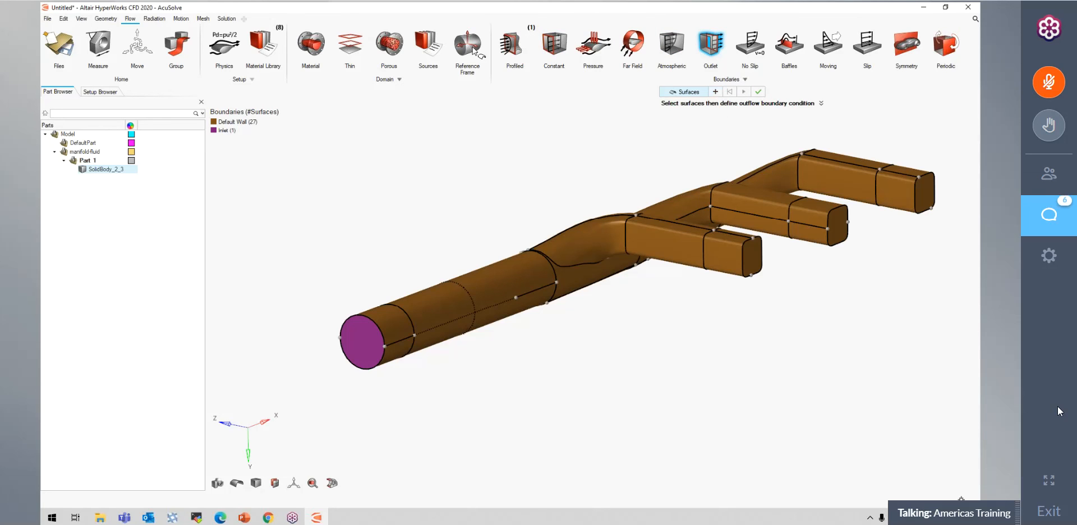
click(554, 48)
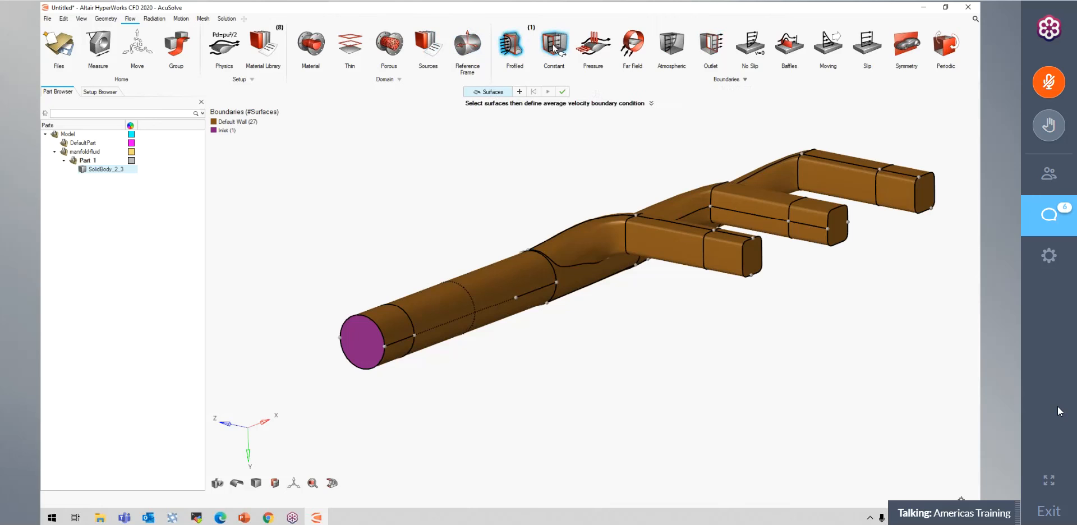
click(671, 46)
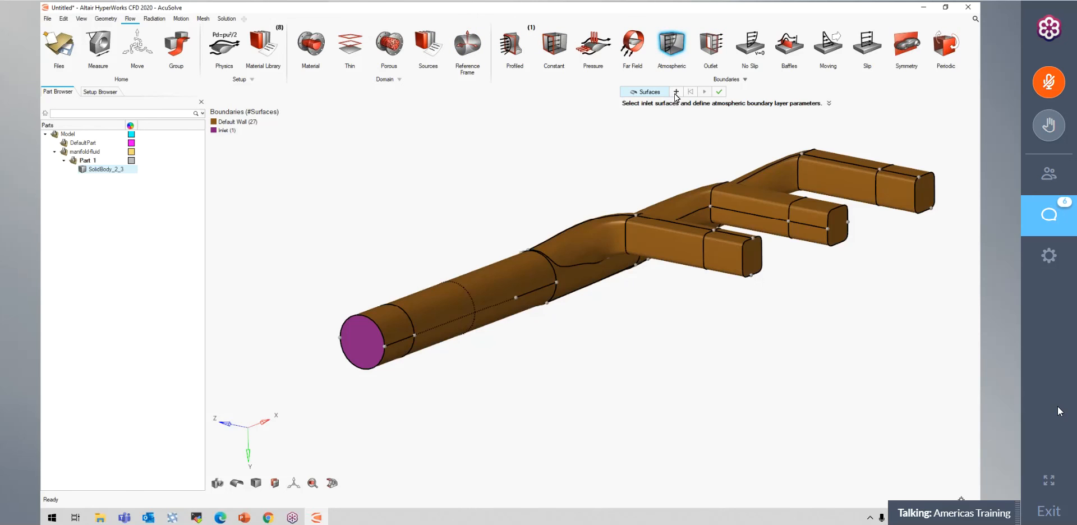
- Start an outlet boundary and select its faces by group, using Surface Group in the advanced selection
click(719, 48)
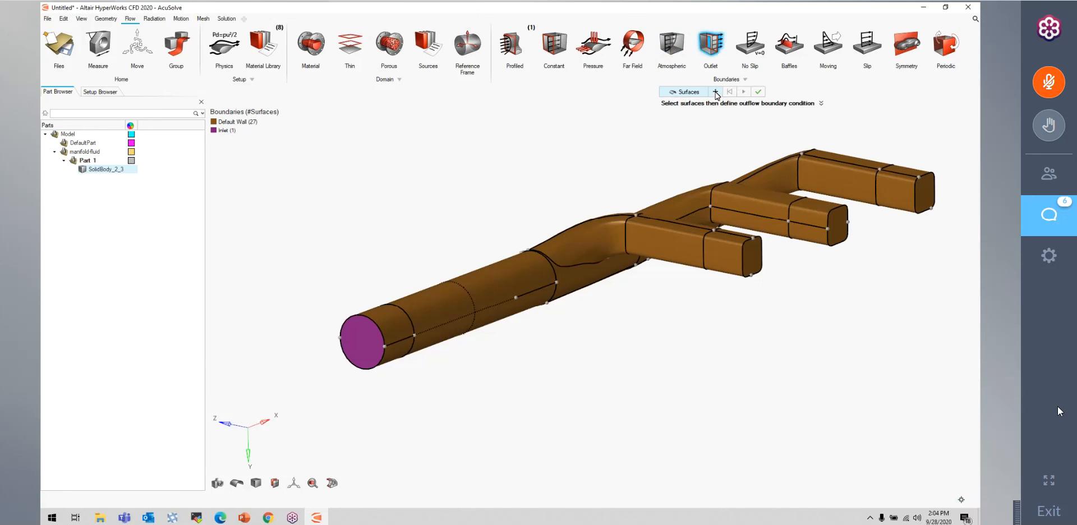
click(715, 93)
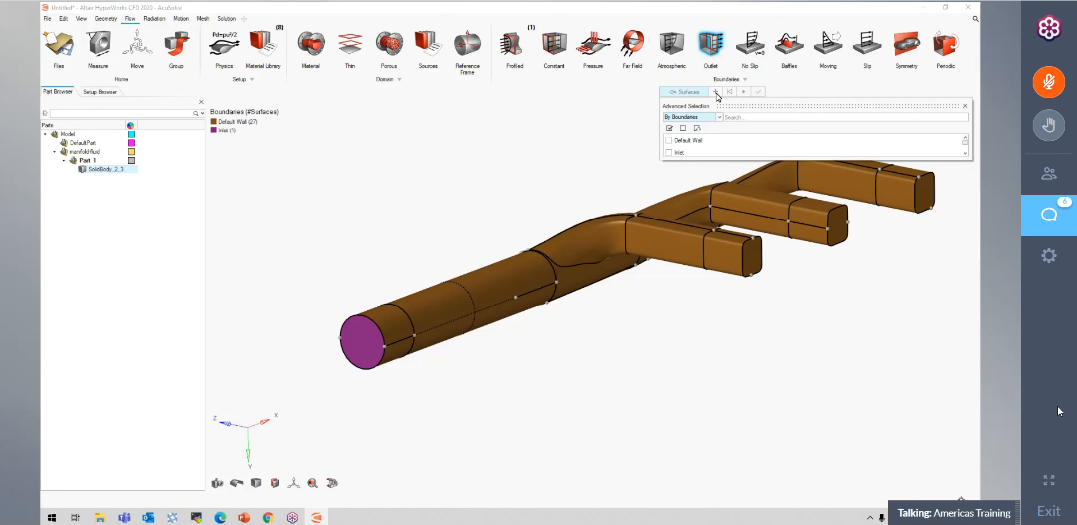
drag(728, 161, 729, 192)
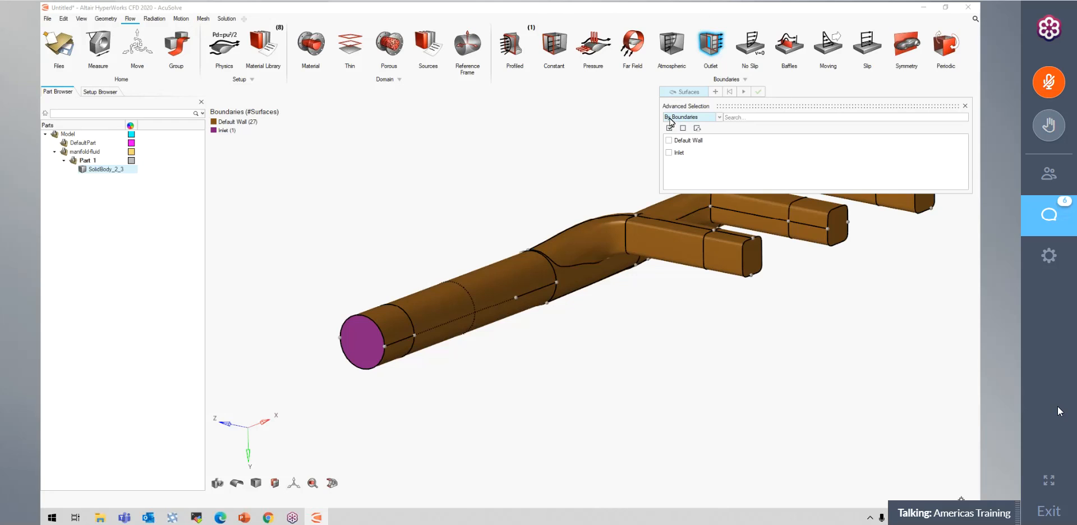
click(719, 118)
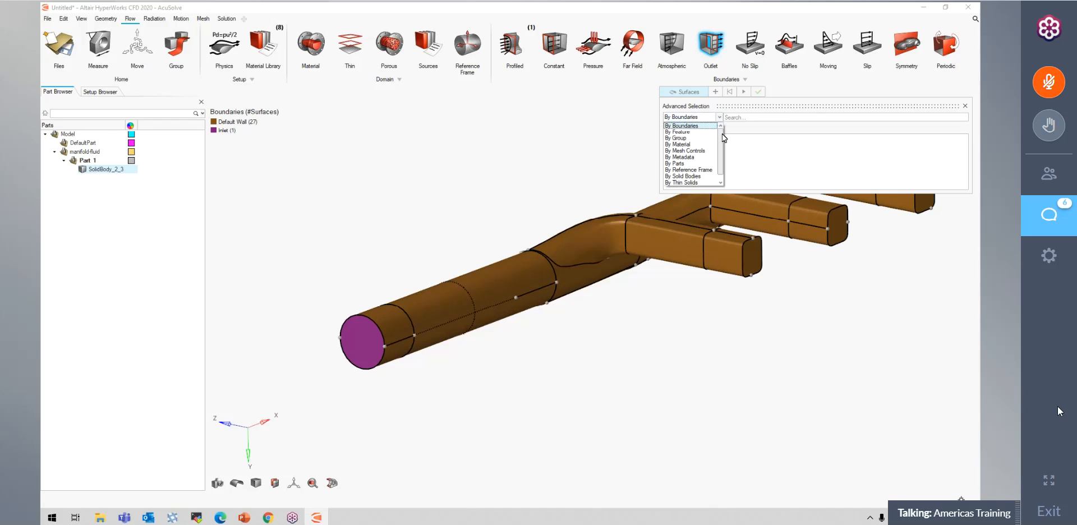
click(720, 183)
drag(720, 165, 720, 133)
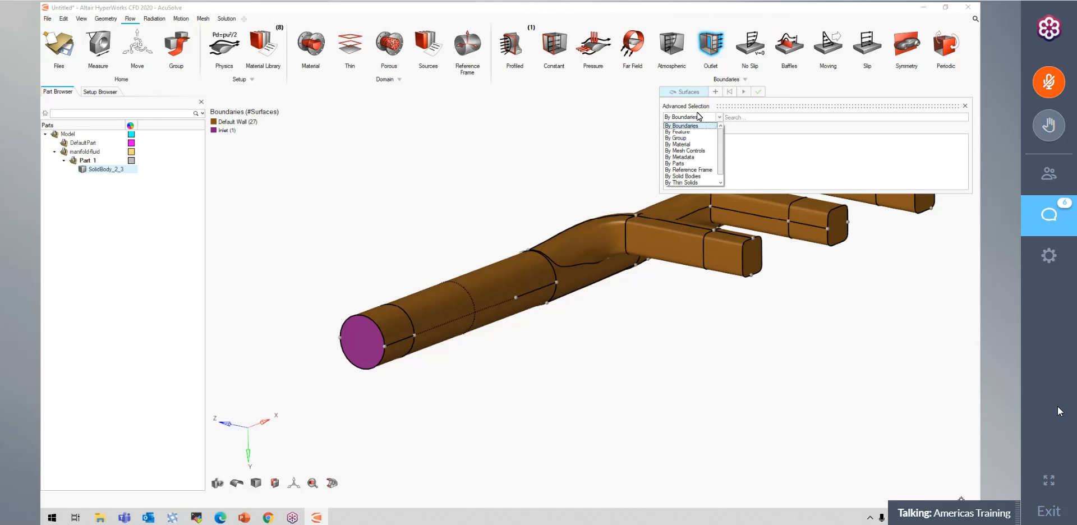
click(684, 139)
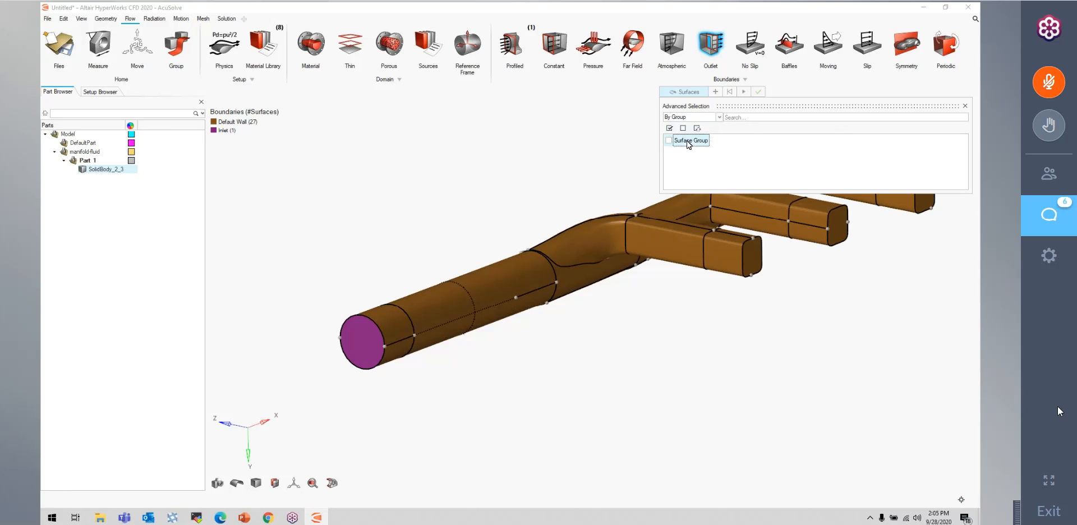
click(668, 140)
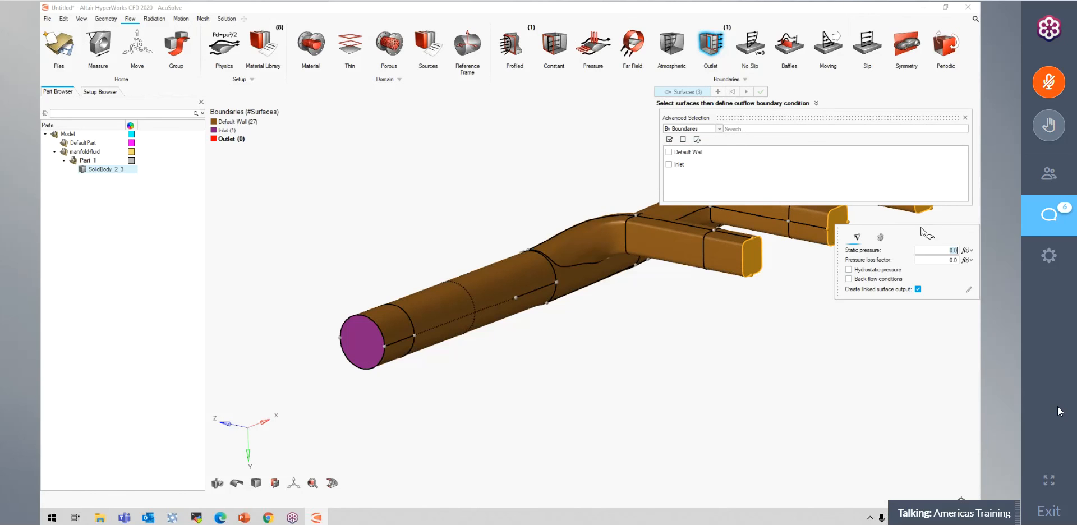
- Apply the outlet to the grouped branch end faces with static pressure 0.0, pressure loss factor 0.0 and linked surface output
drag(911, 118, 637, 105)
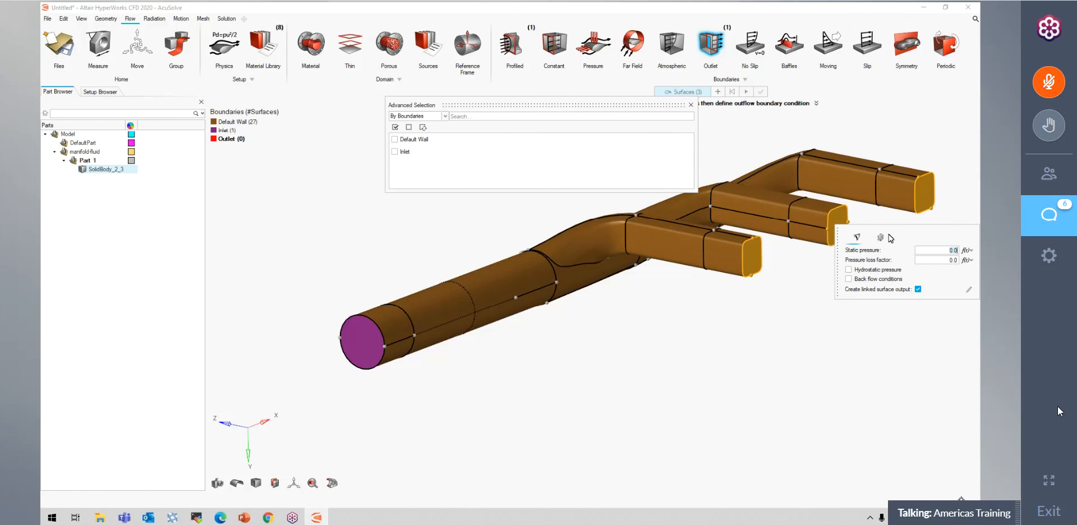
drag(836, 250, 555, 330)
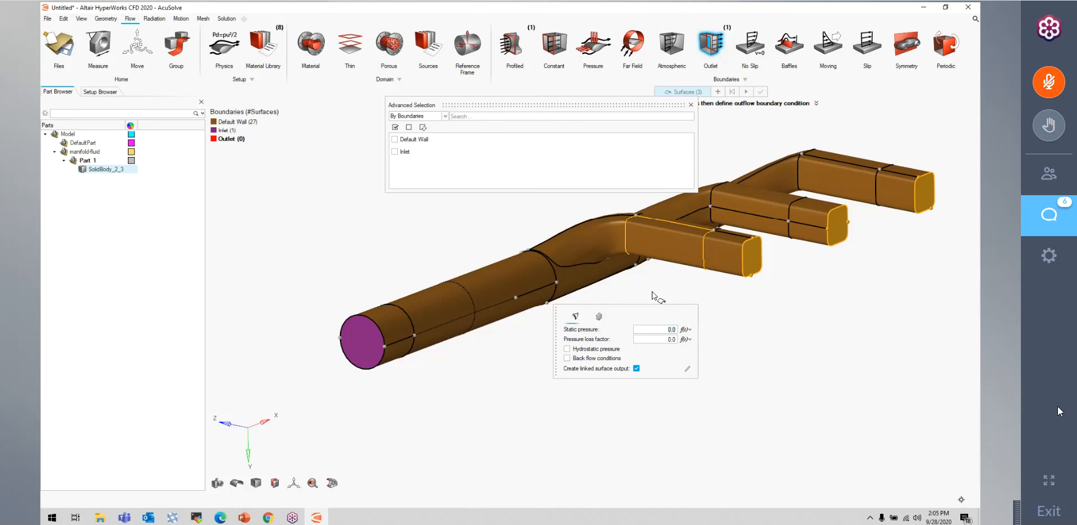
click(690, 105)
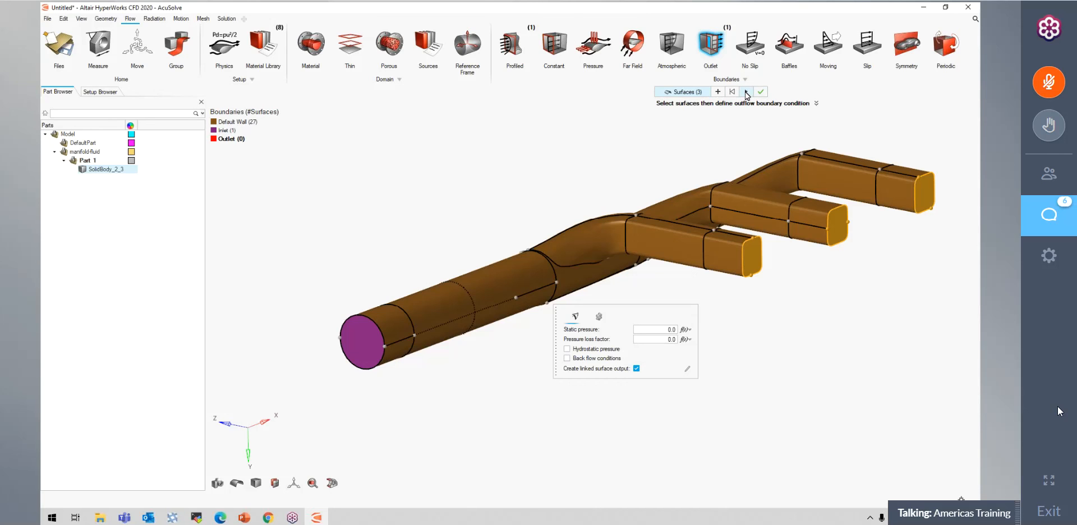
click(747, 92)
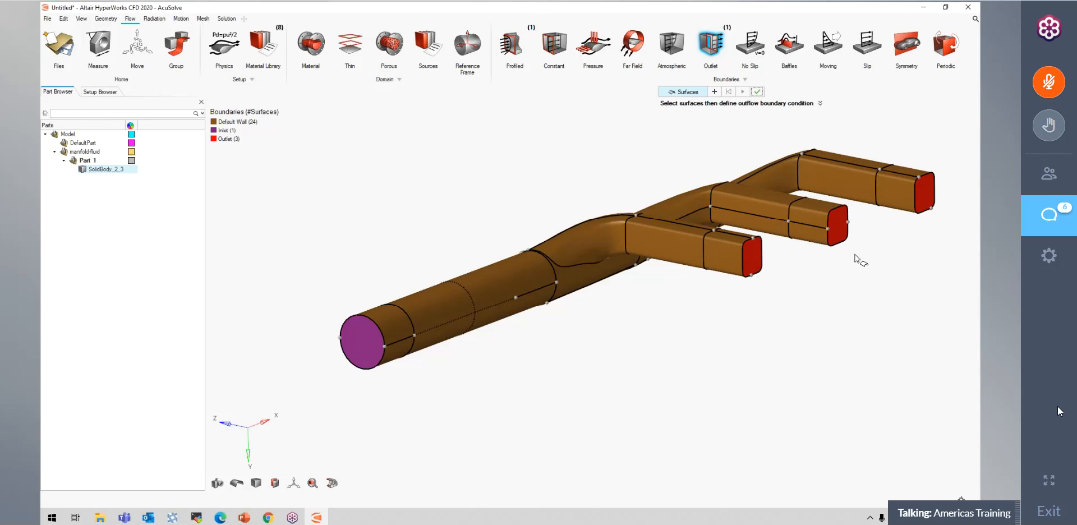
click(756, 92)
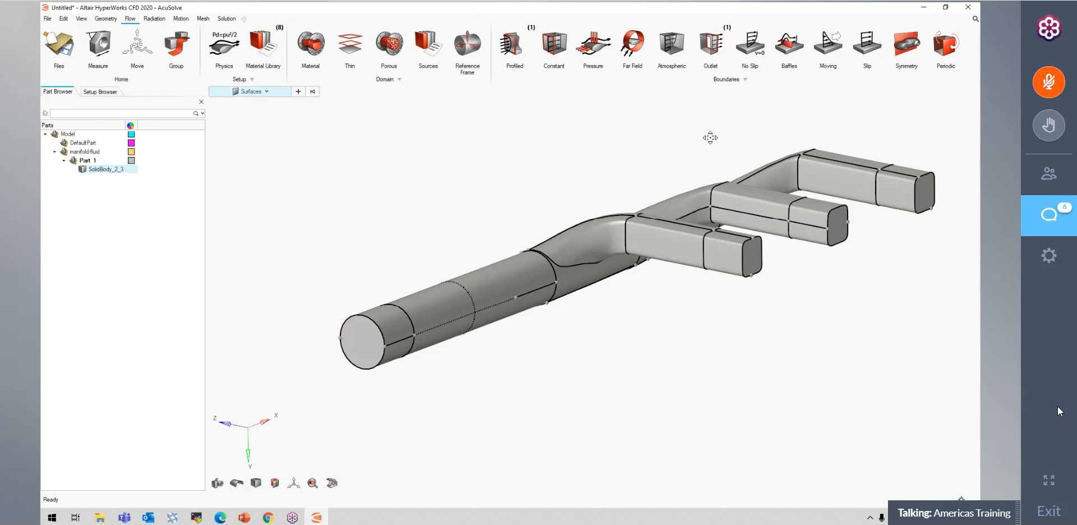
- Look over the available Radiation tools and Motion tools without applying any of them
middle_drag(662, 156, 634, 175)
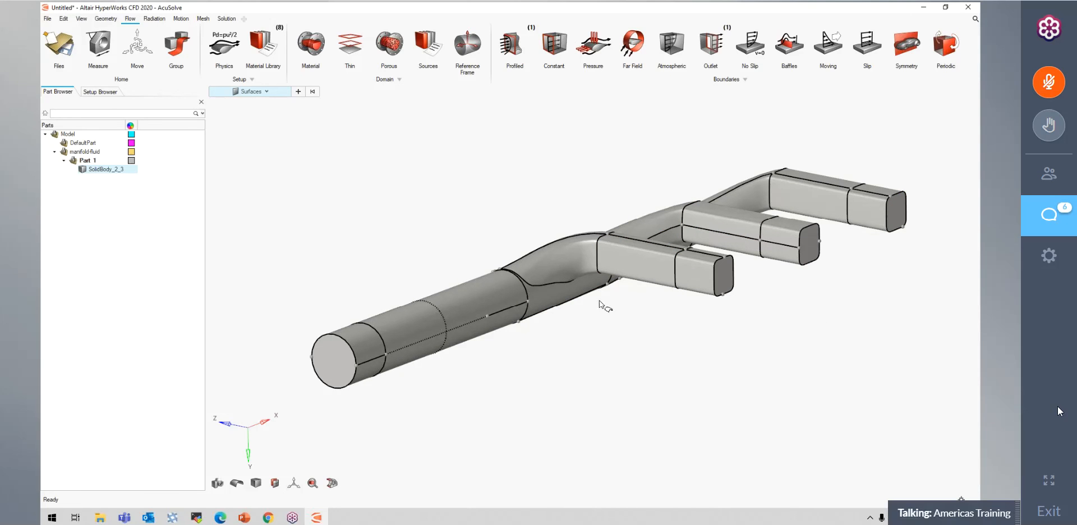
right_drag(611, 200, 586, 193)
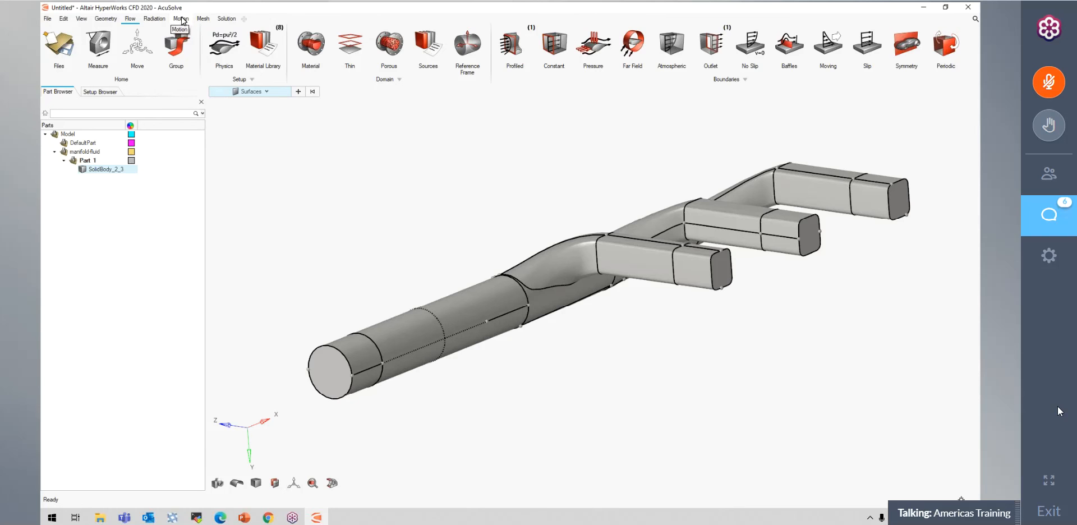
click(155, 20)
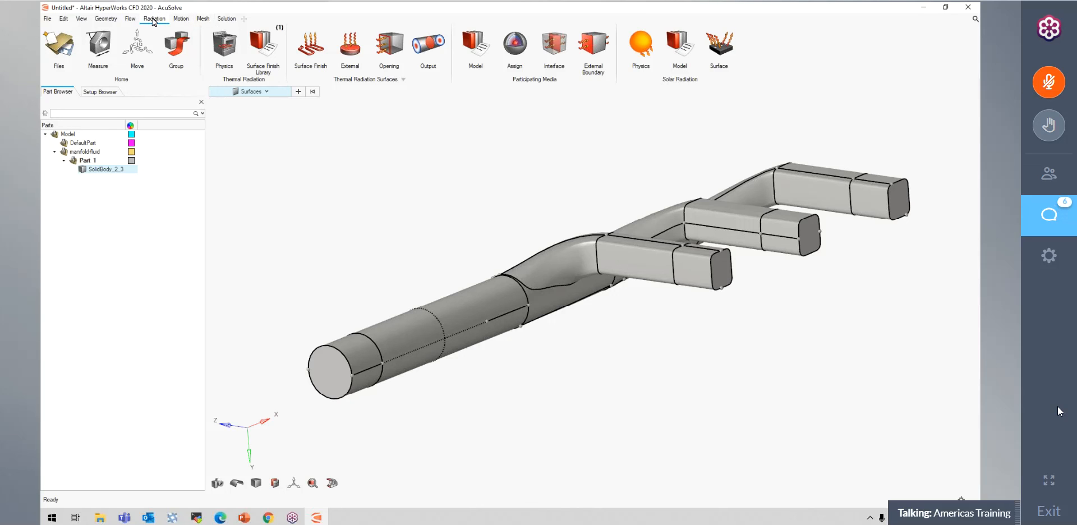
click(184, 20)
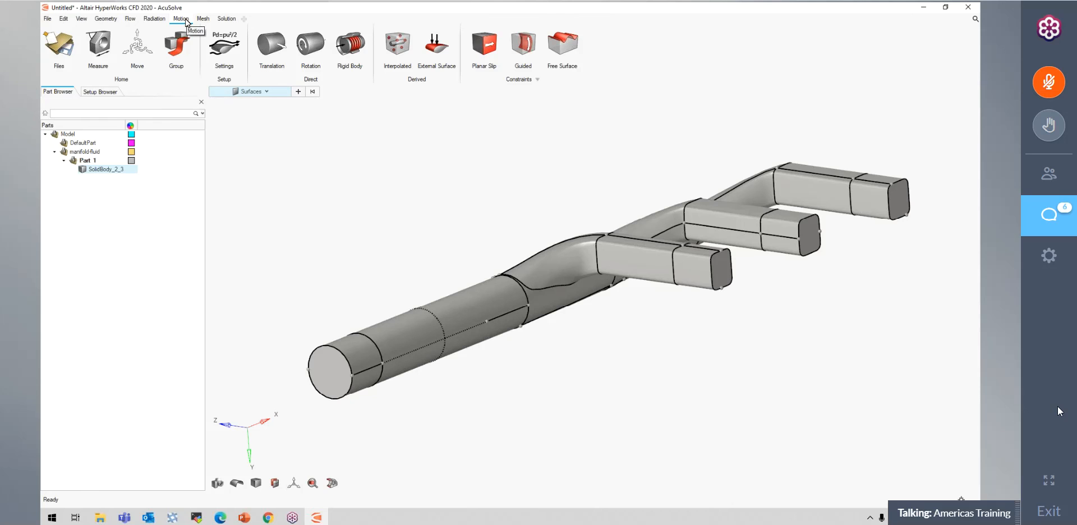
- Start local surface meshing and select all surfaces of the manifold
click(202, 19)
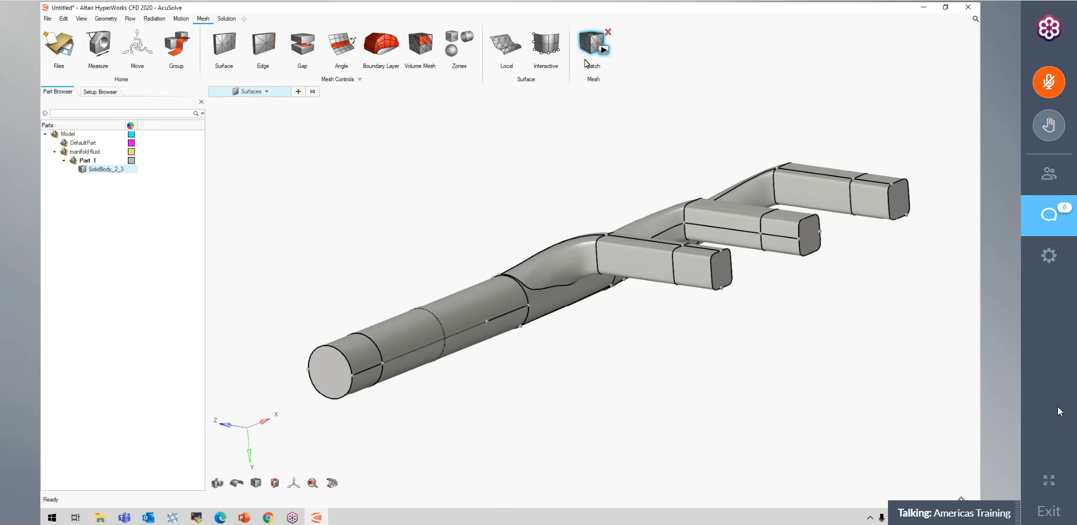
right_drag(542, 164, 525, 141)
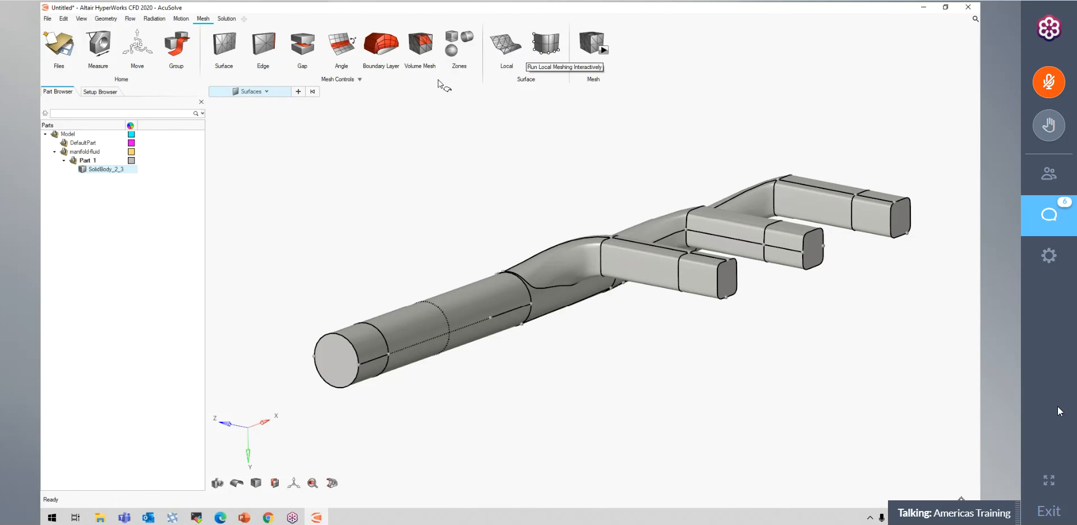
right_drag(538, 129, 537, 124)
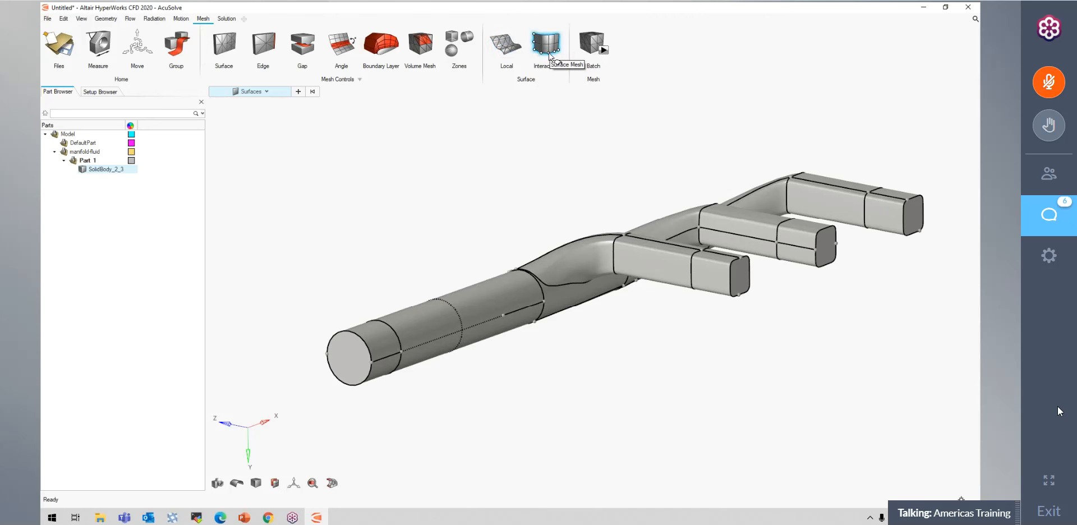
click(506, 46)
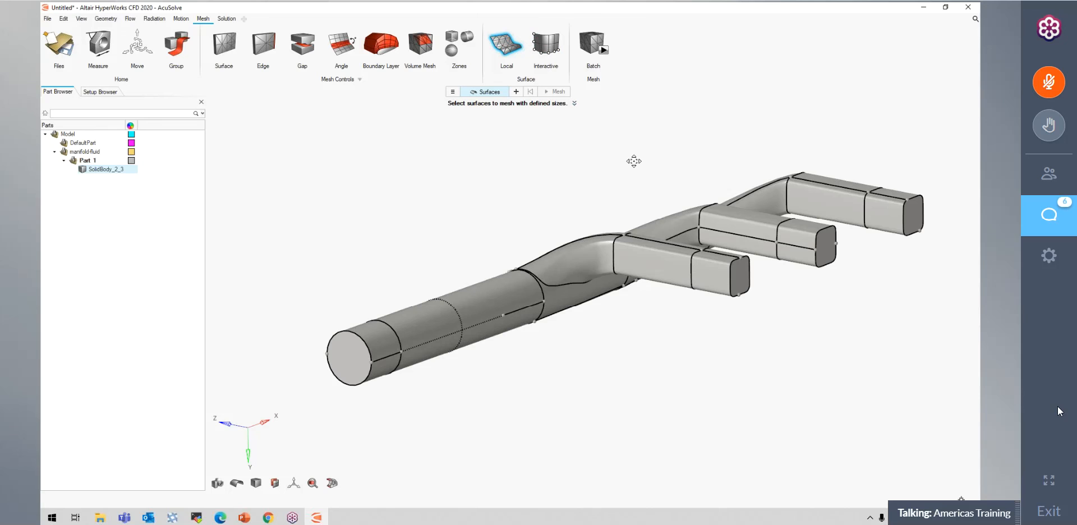
right_drag(634, 161, 657, 168)
scroll(657, 169, down, 2)
drag(324, 131, 953, 400)
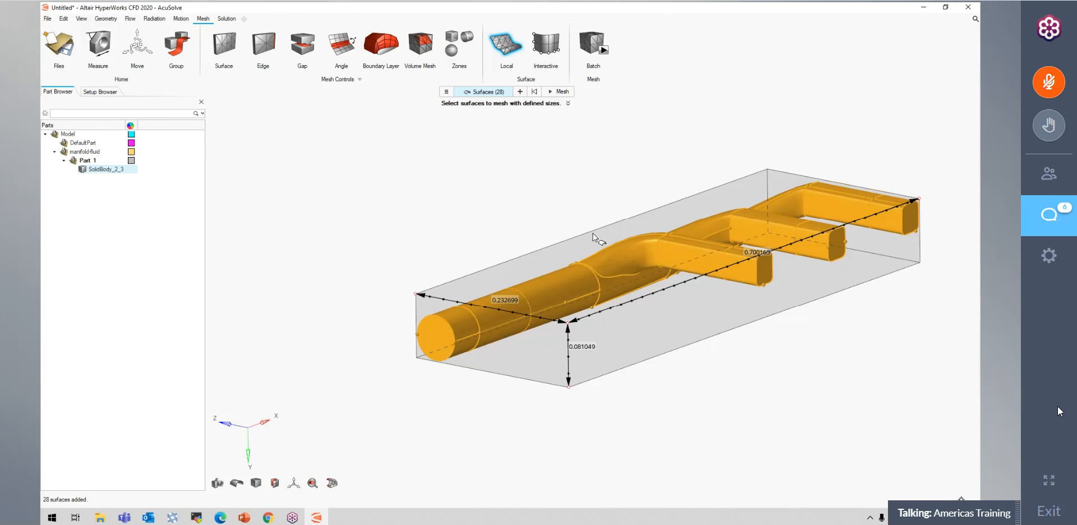
- Review the average size and curvature-based refinement options, and generate the local surface mesh on the selected manifold surfaces
click(445, 92)
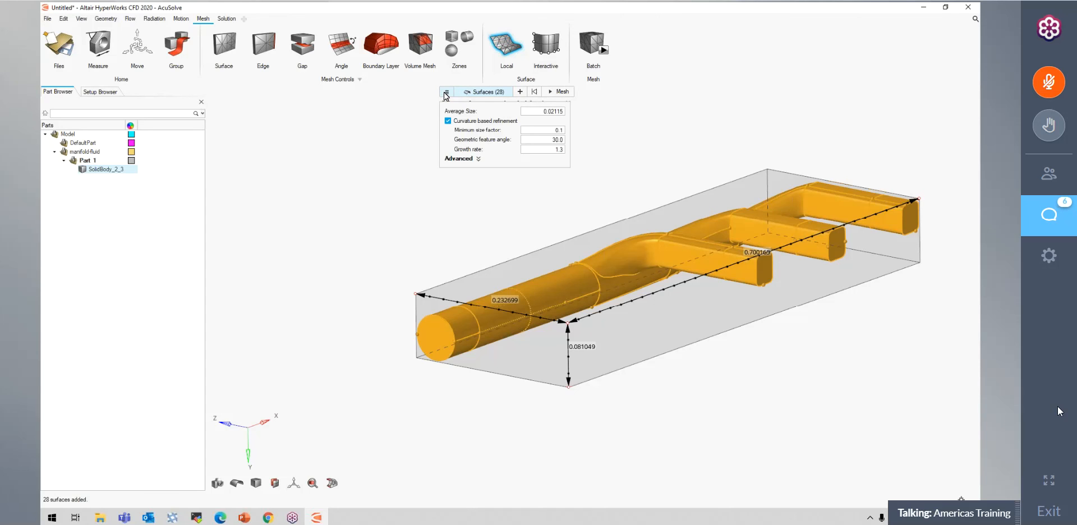
click(446, 92)
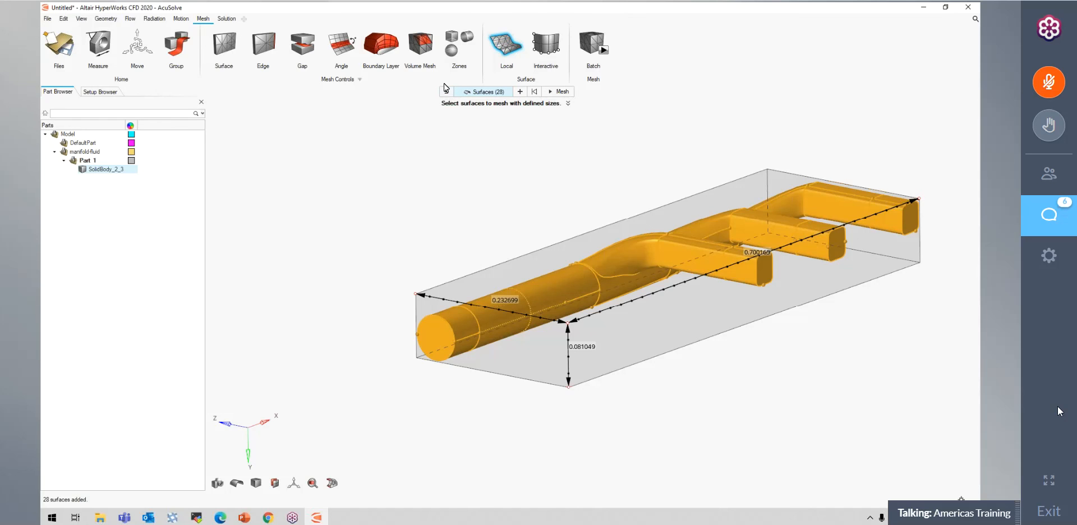
click(448, 93)
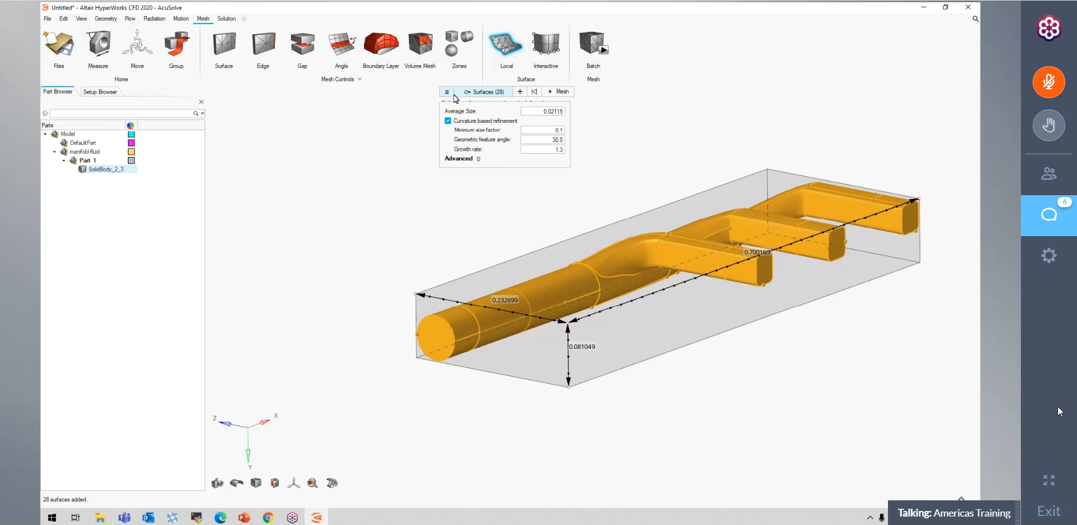
drag(534, 111, 595, 112)
click(447, 92)
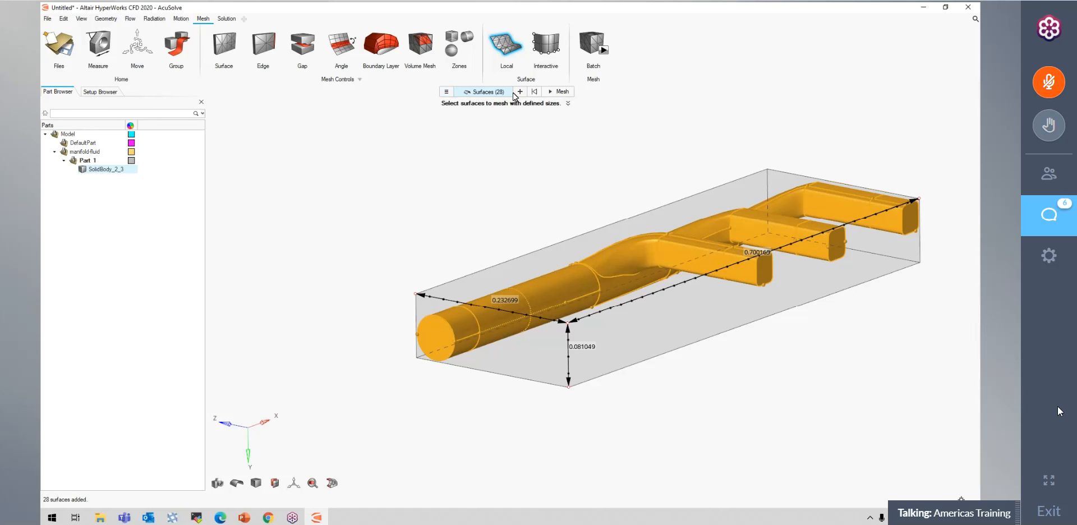
click(562, 92)
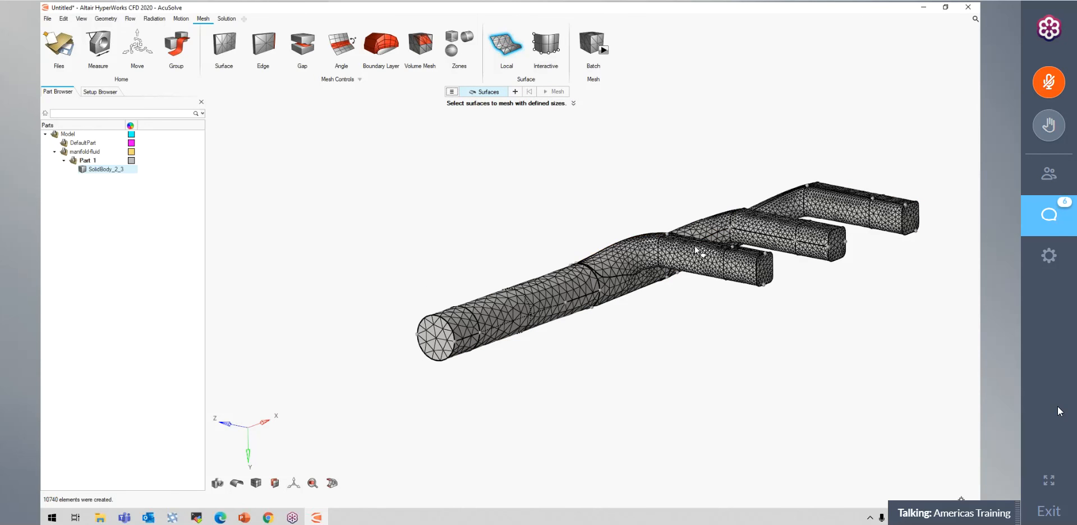
- Inspect the manifold's surface mesh, remove it and leave the local meshing tool
right_drag(721, 337, 675, 335)
scroll(676, 335, up, 2)
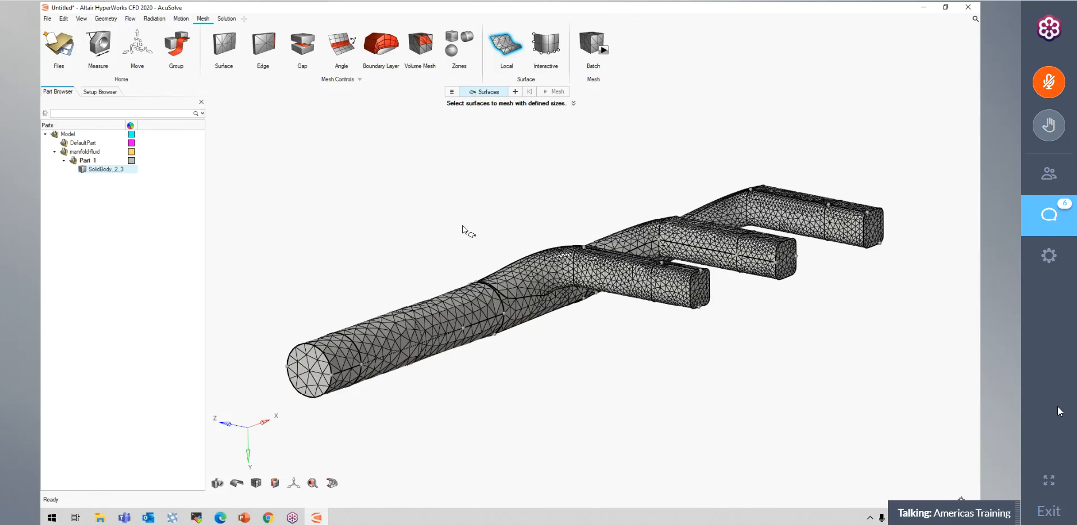
scroll(497, 235, down, 4)
middle_drag(538, 226, 489, 134)
right_drag(569, 170, 622, 226)
scroll(594, 202, up, 3)
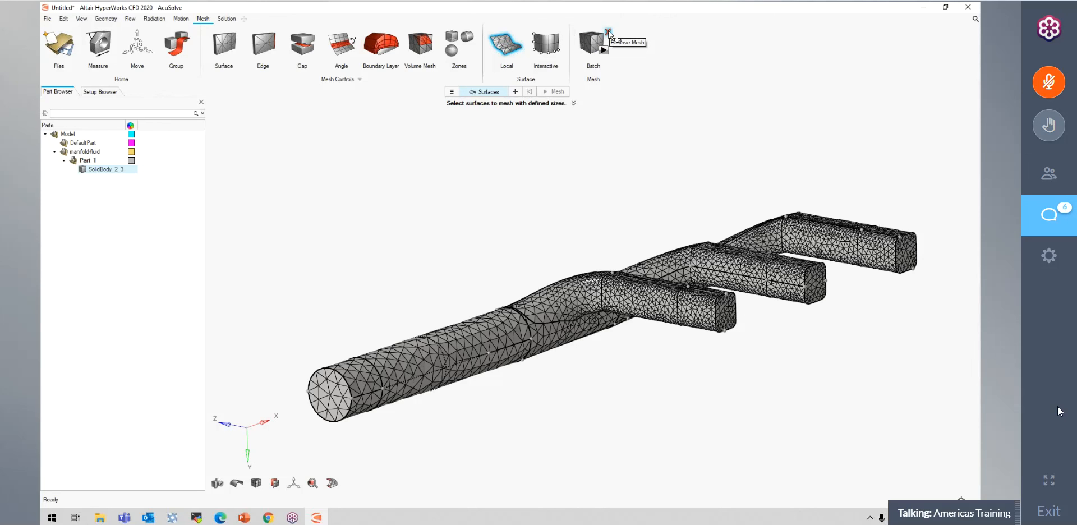
click(609, 34)
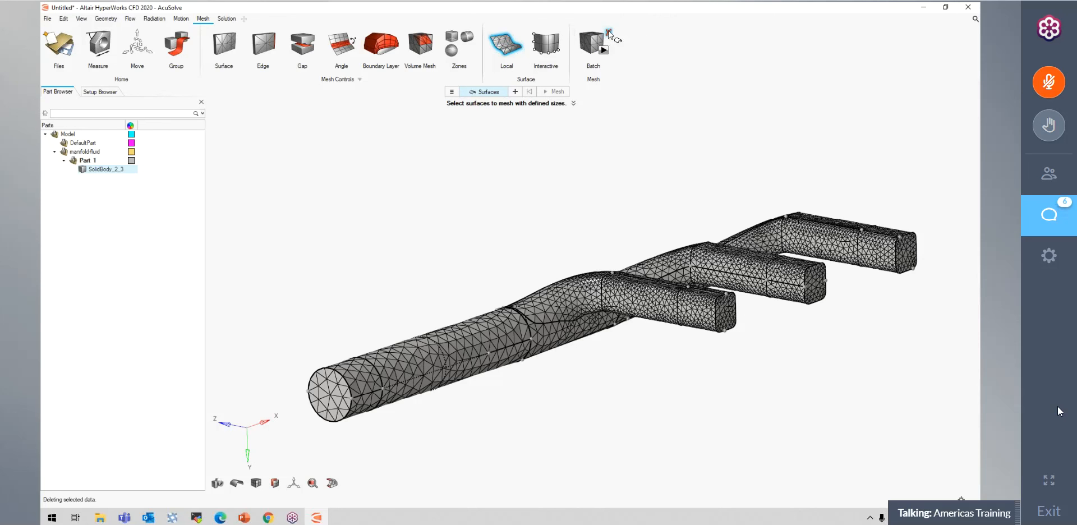
right_drag(716, 158, 770, 146)
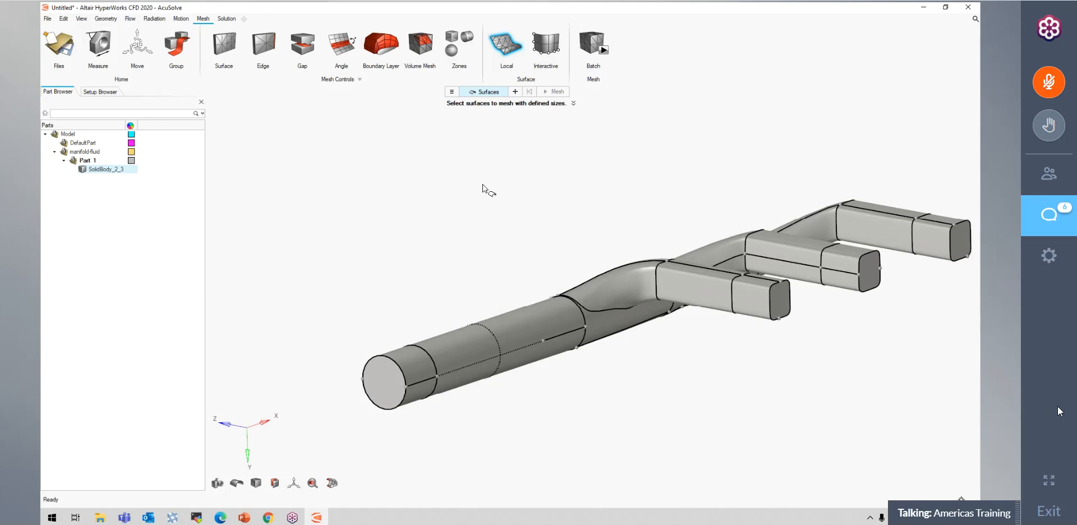
key(Escape)
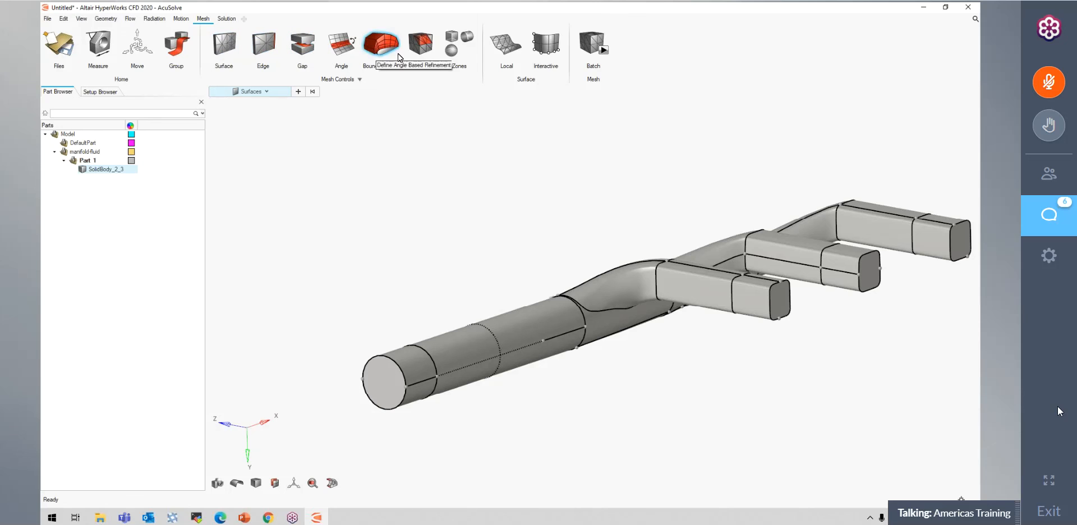
- Assign a surface mesh control with average element size 0.02 and curvature-based refinement to all manifold surfaces
mouse_move(456, 162)
right_down()
mouse_move(499, 161)
mouse_move(466, 161)
right_up()
scroll(499, 161, down, 2)
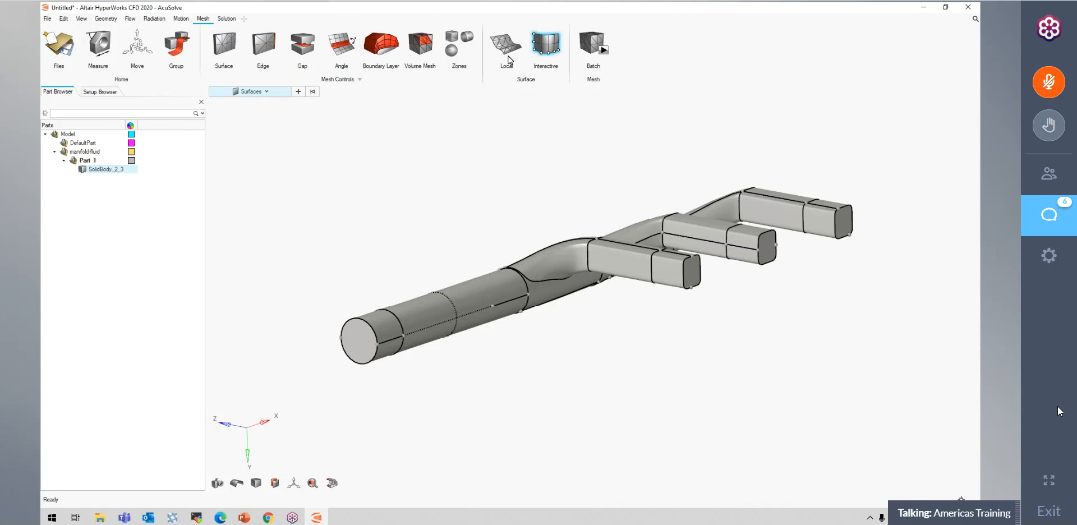
click(225, 48)
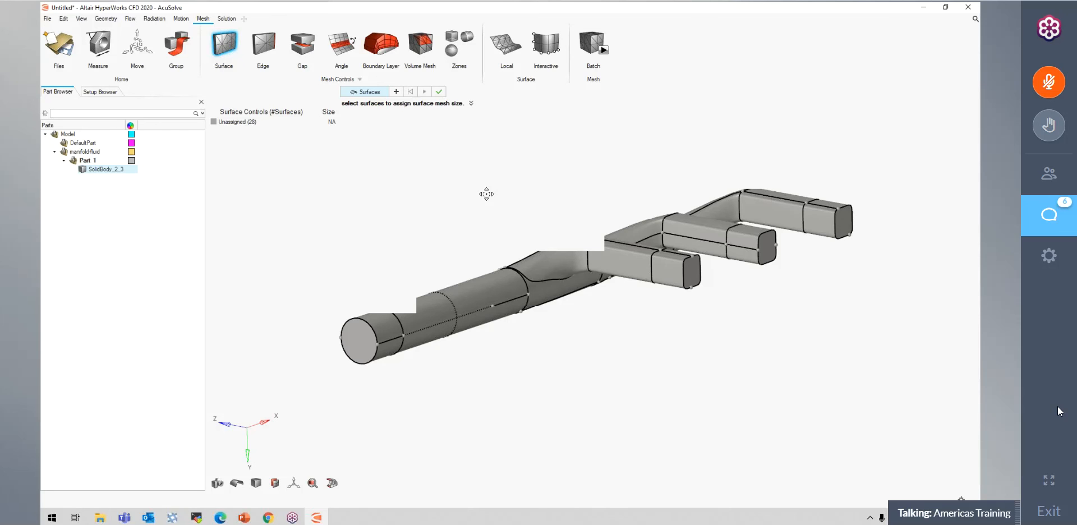
drag(279, 141, 922, 427)
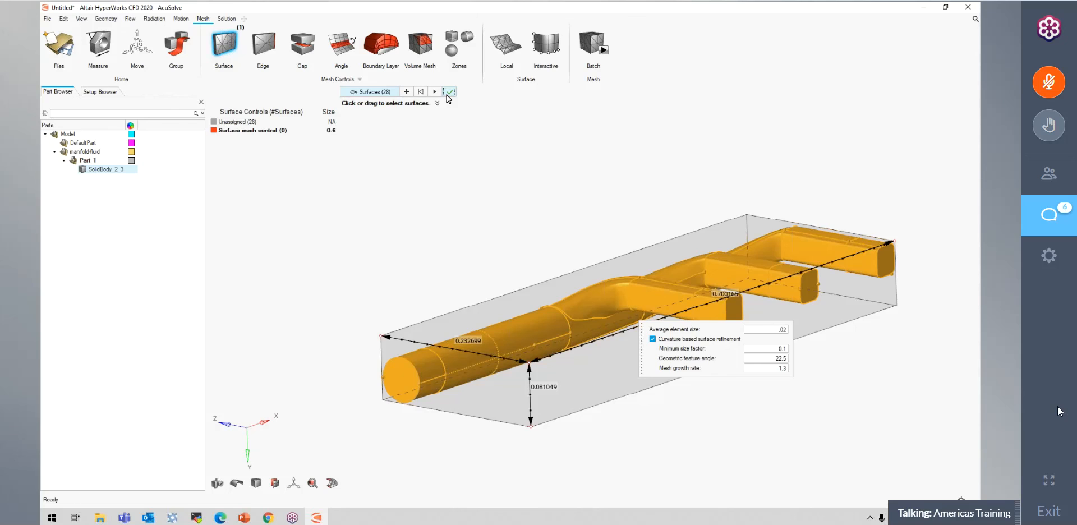
click(448, 93)
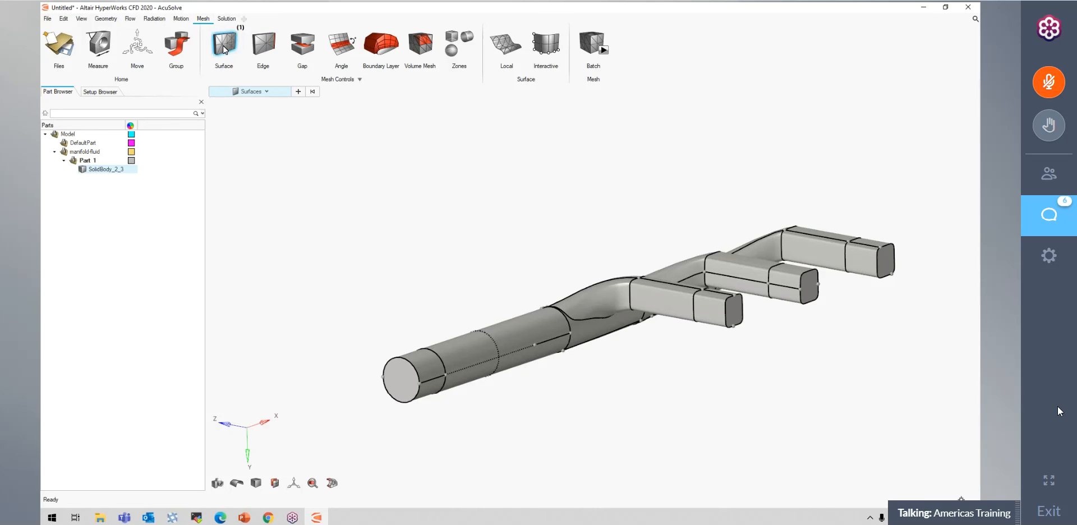
- Check the assigned surface control and start a volume mesh control on the manifold solid with average size 0.02
click(226, 45)
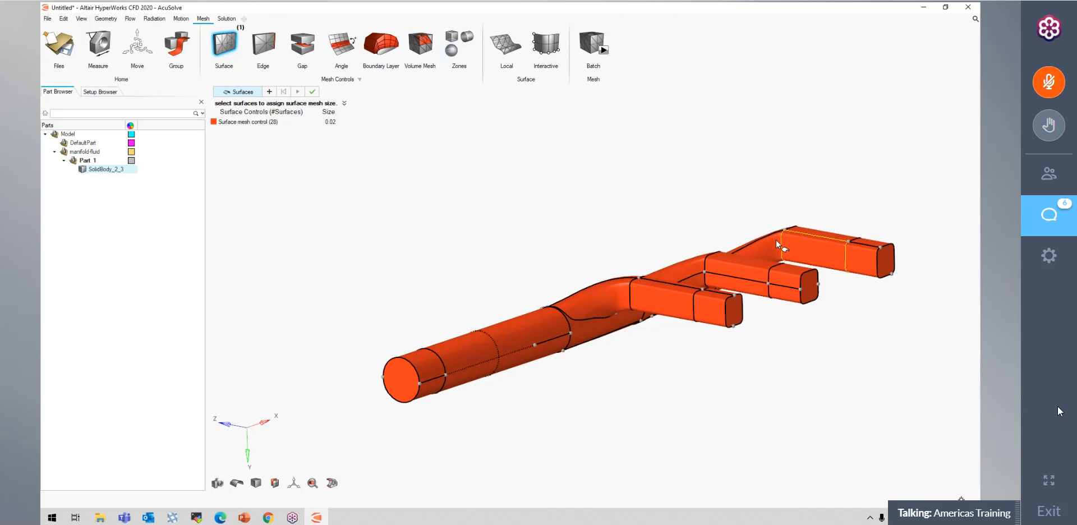
click(421, 45)
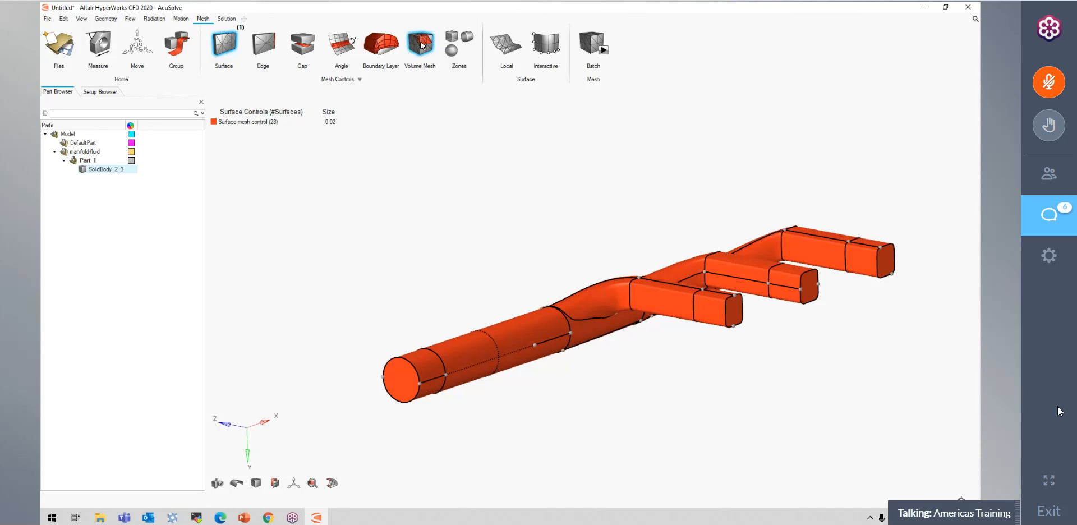
click(547, 330)
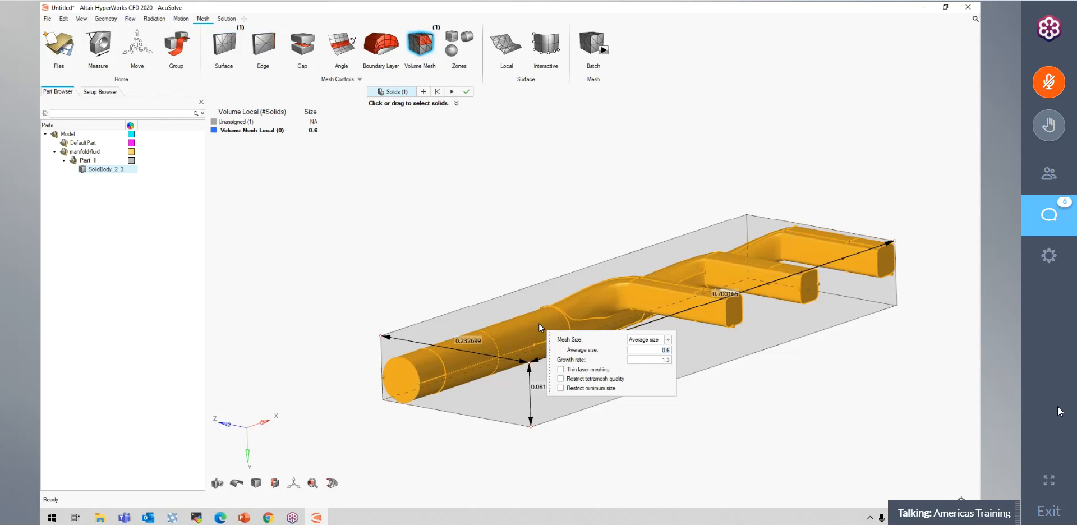
text(.02)
key(Return)
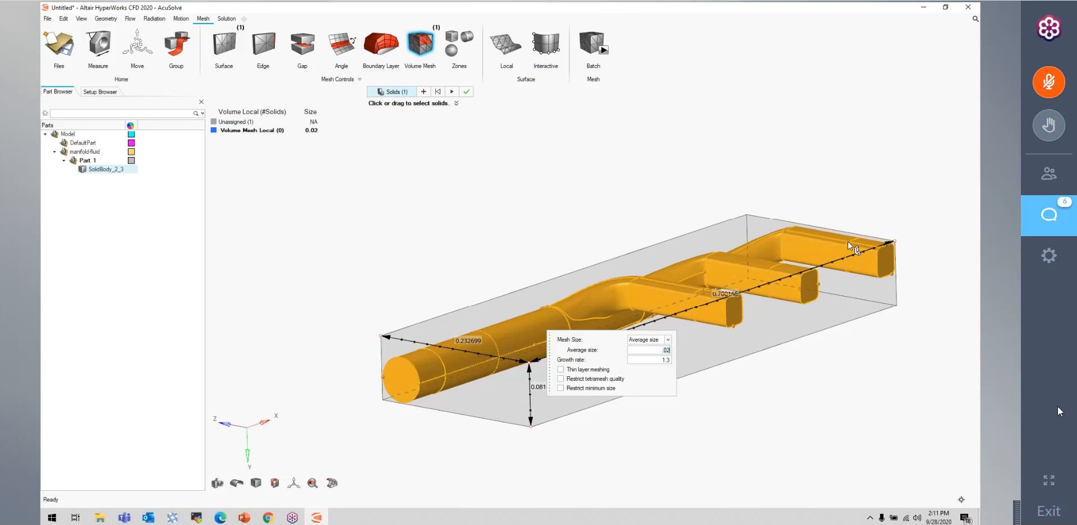
- Try a volume mesh average size of 0.01 and compare the element-size marks on the bounding box dimensions
right_drag(849, 265, 855, 239)
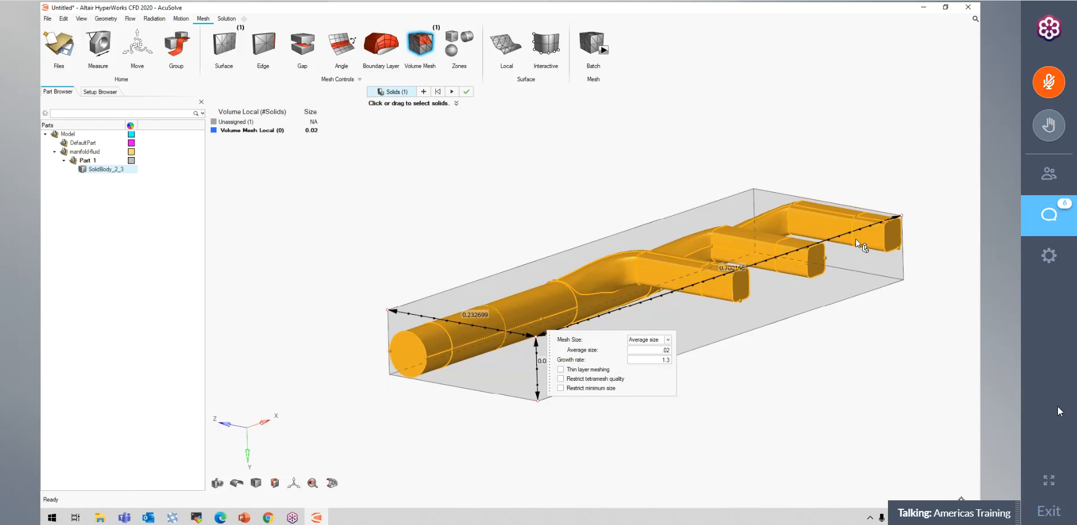
scroll(728, 263, up, 5)
right_drag(527, 332, 975, 273)
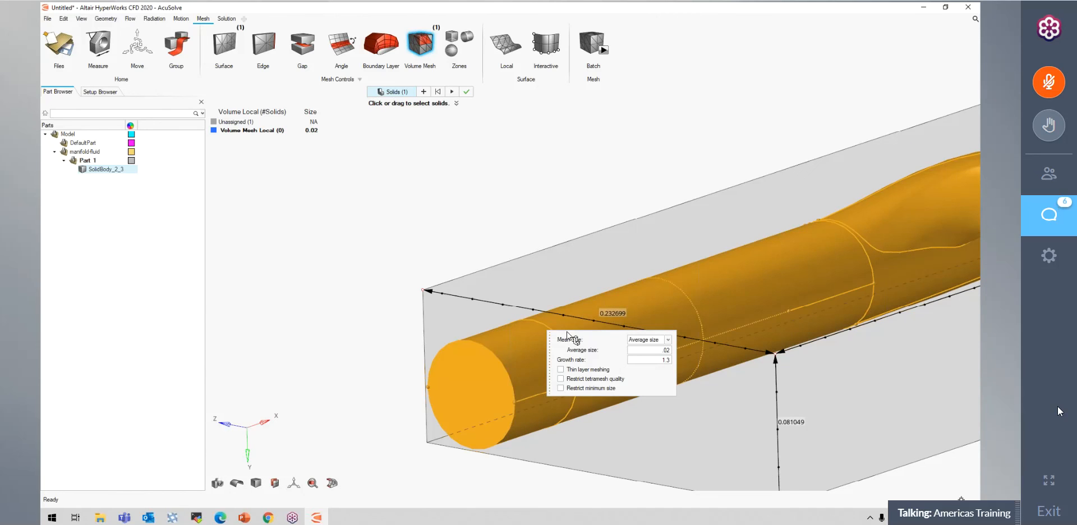
drag(654, 350, 706, 349)
text(.01)
right_drag(427, 308, 210, 324)
scroll(210, 324, down, 3)
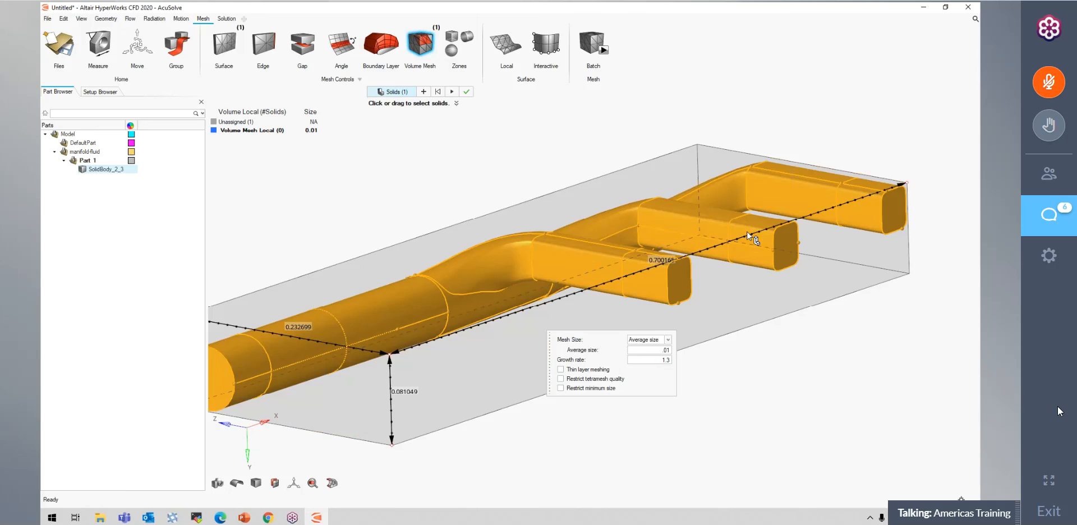
- Try a volume mesh average size of 0.0001 and examine the size marks on a dimension line up close
right_drag(473, 255, 747, 234)
drag(669, 349, 585, 340)
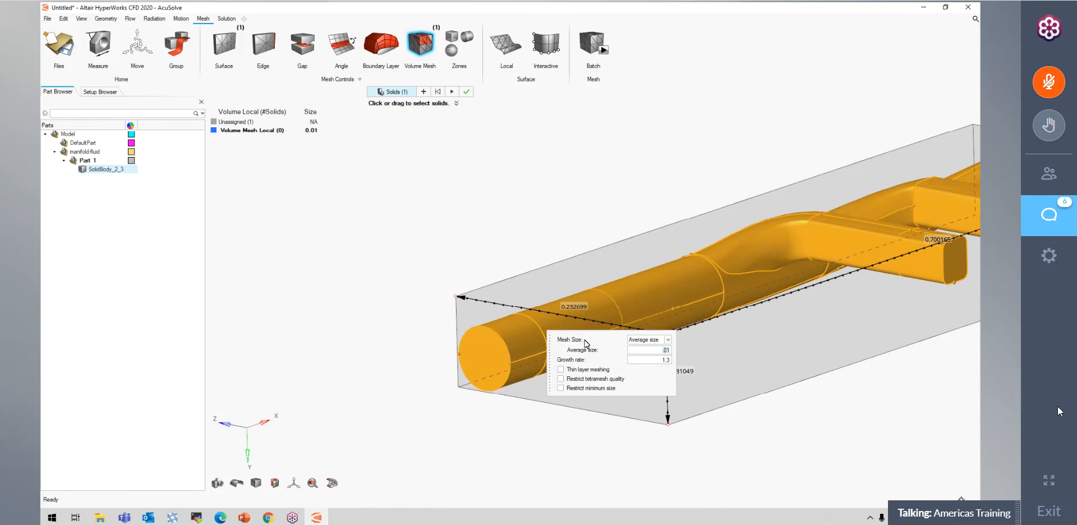
text(.0001)
key(Return)
scroll(589, 306, up, 8)
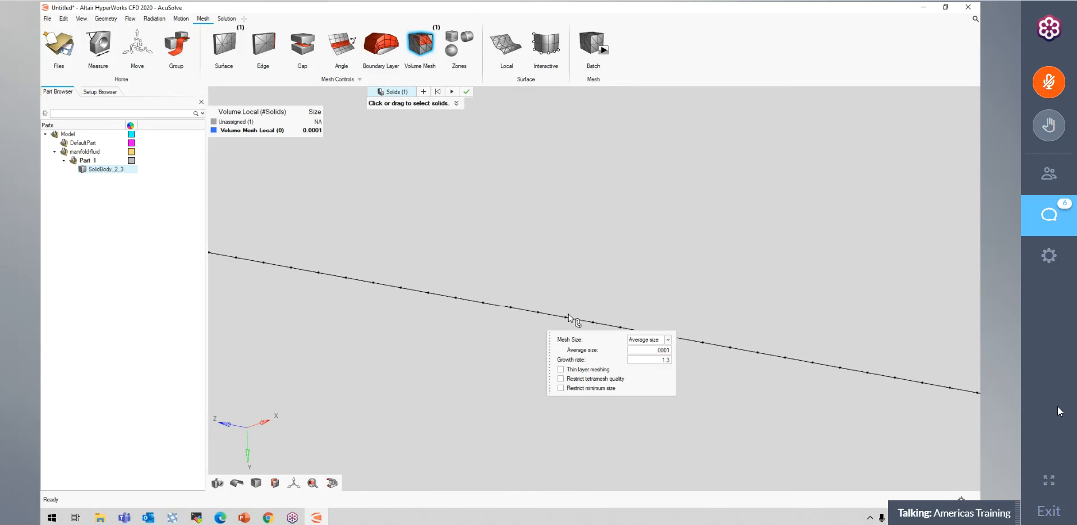
- Try a volume mesh average size of 1 and examine the dimension lines for size marks
scroll(567, 314, down, 5)
double_click(657, 349)
text(1)
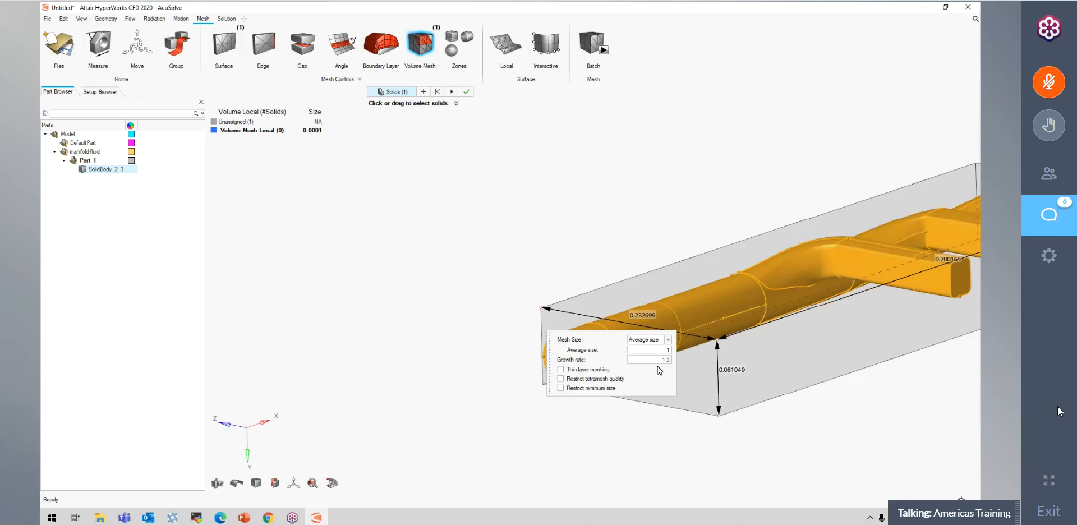
key(Return)
scroll(729, 284, up, 2)
scroll(729, 284, up, 5)
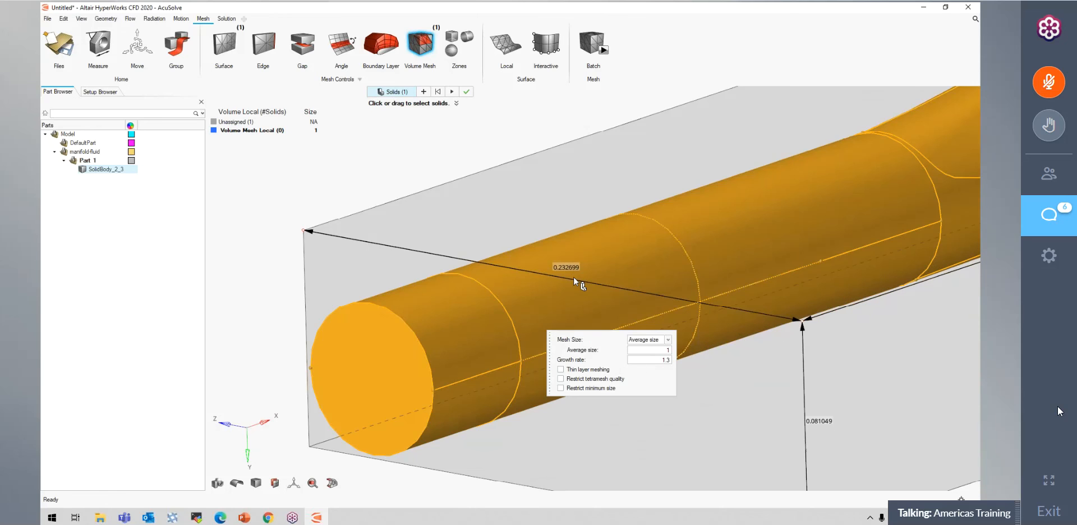
- Set the volume mesh average size to 0.02 on the manifold solid and apply the control
scroll(511, 291, down, 1)
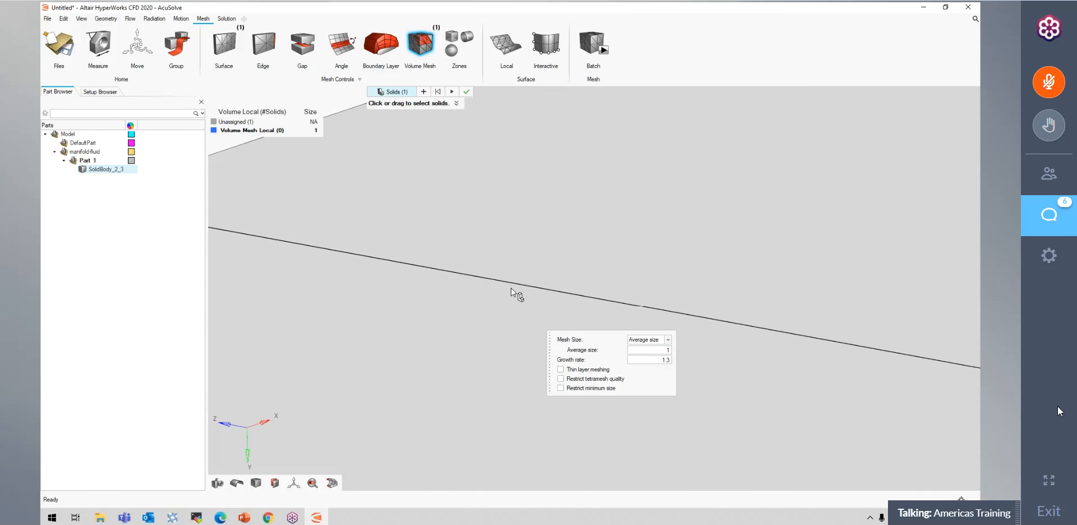
scroll(511, 292, down, 2)
scroll(561, 297, down, 3)
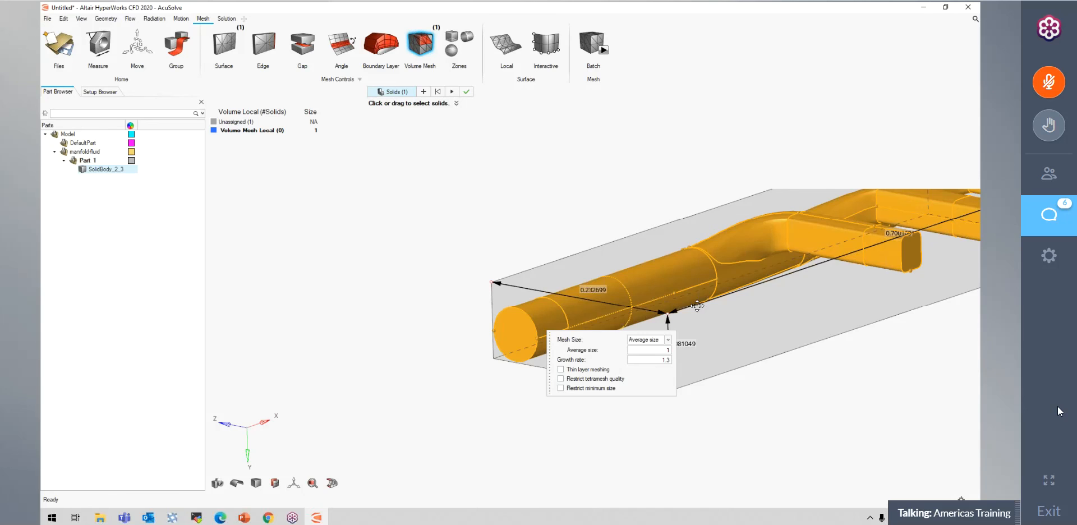
right_drag(697, 305, 620, 312)
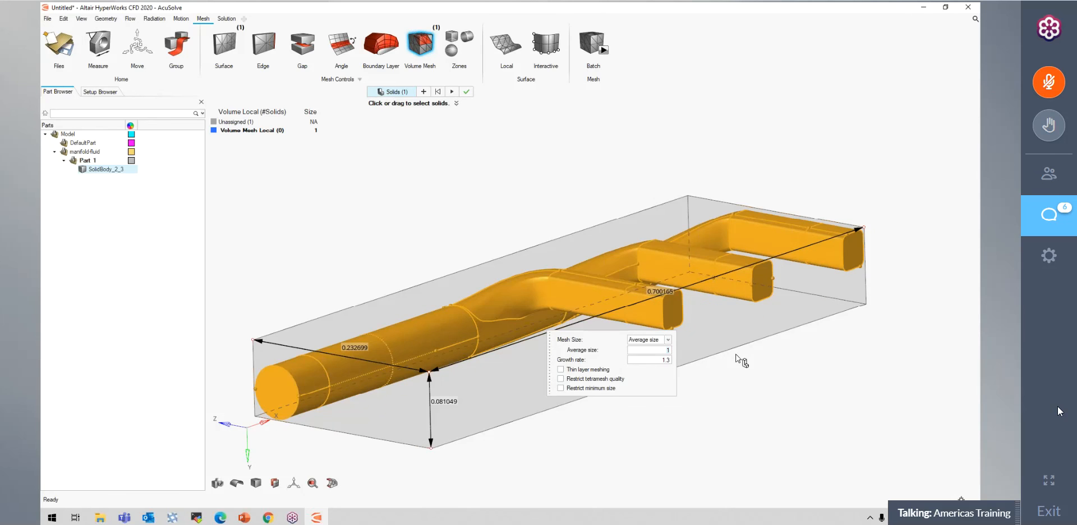
text(.02)
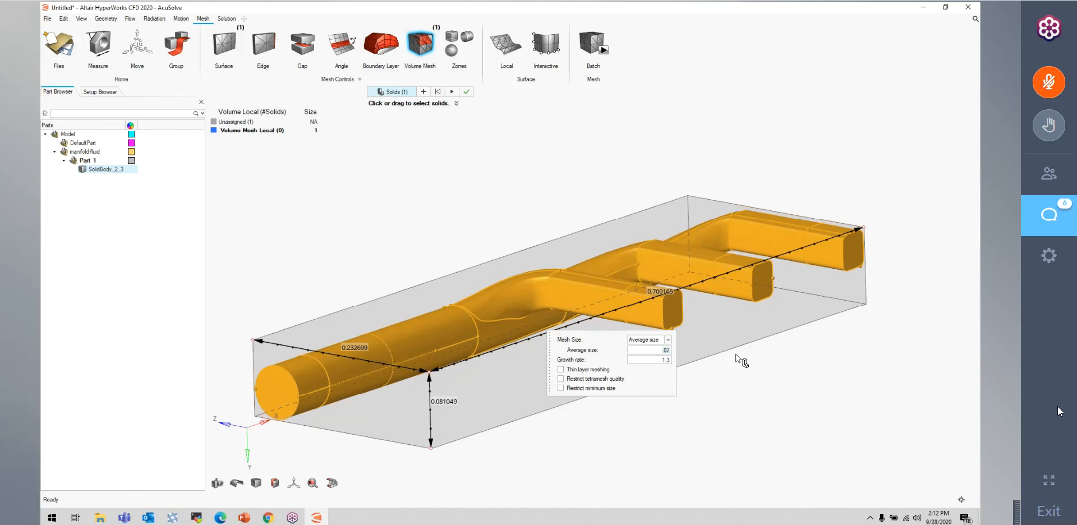
right_drag(511, 251, 615, 234)
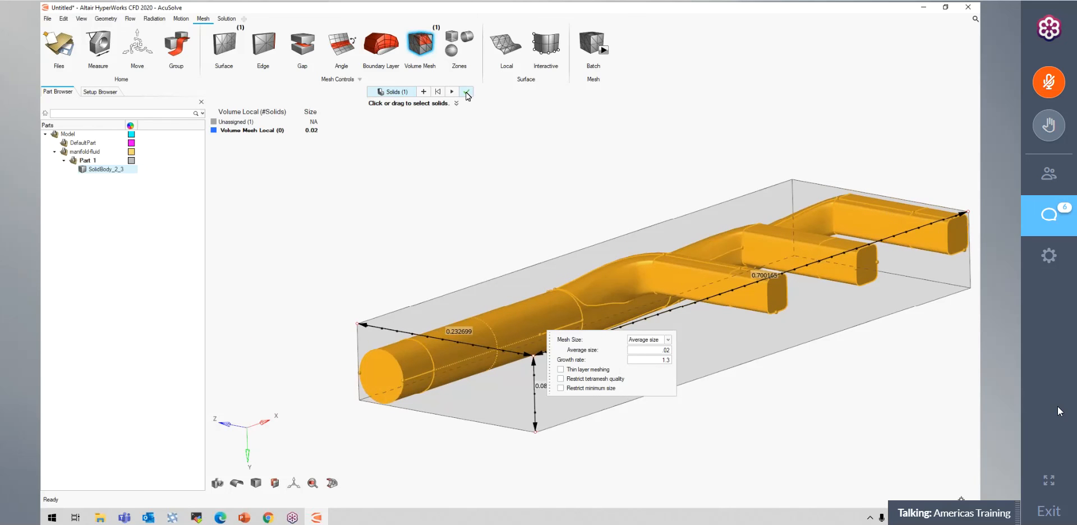
click(466, 93)
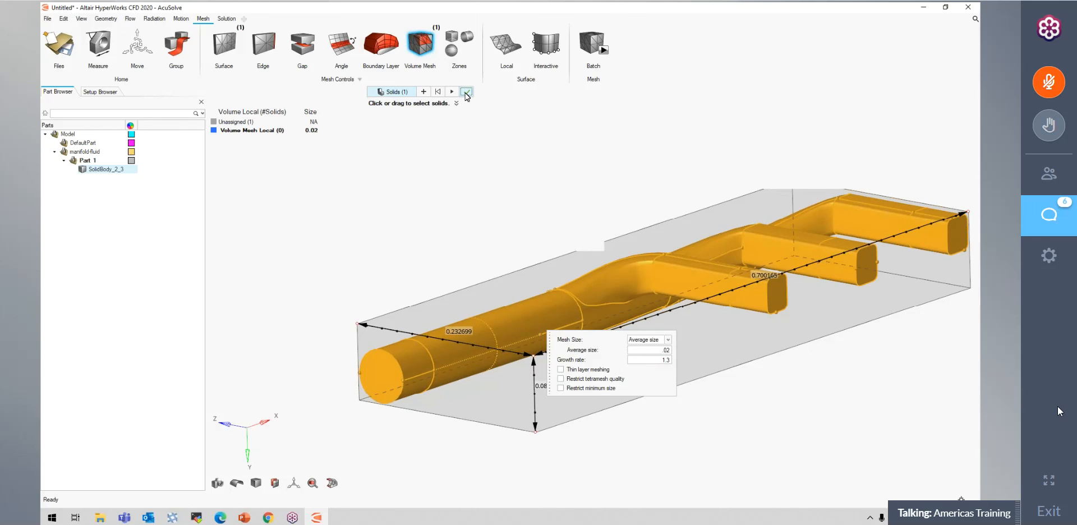
- Start batch meshing and accept creating the simulation model
right_drag(616, 215, 540, 234)
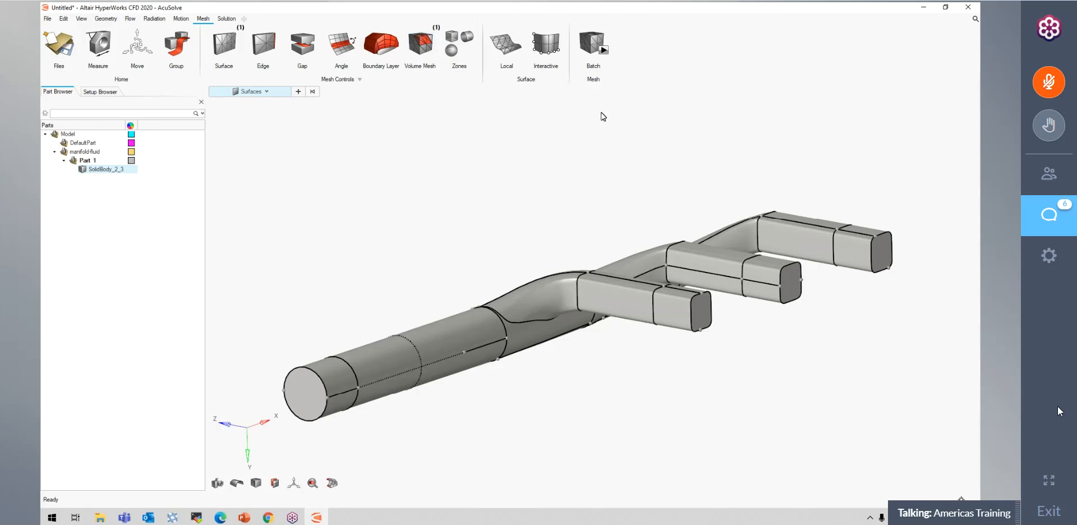
click(604, 51)
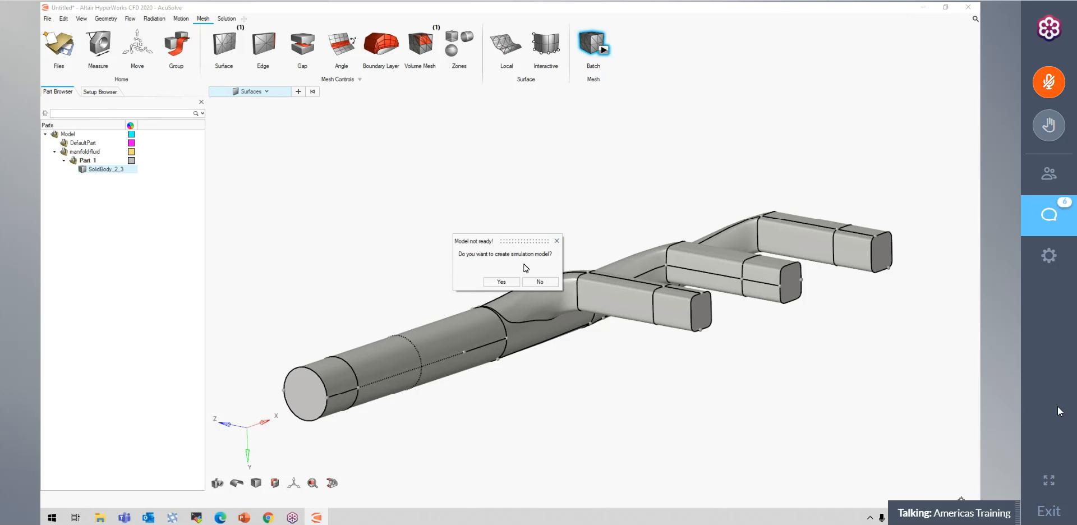
click(505, 282)
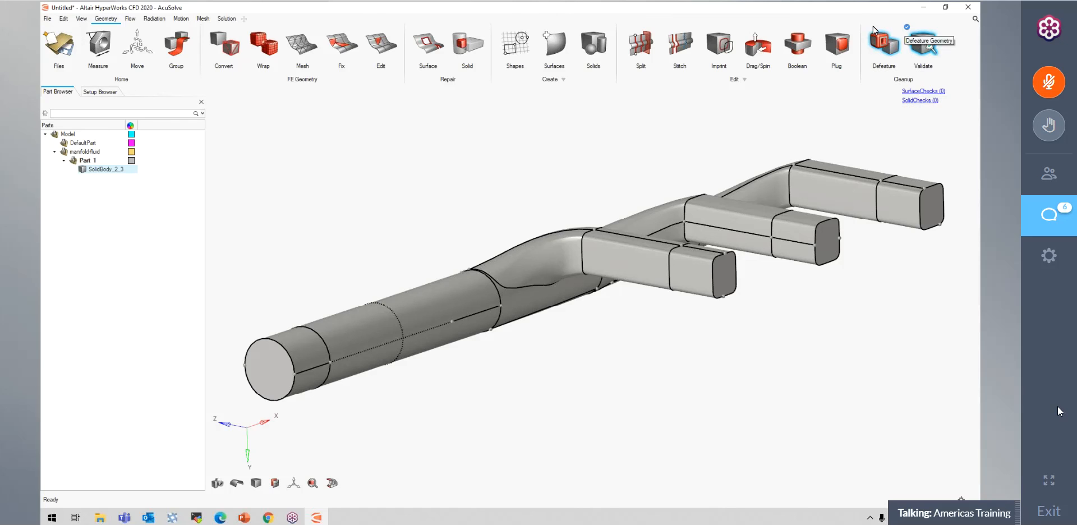
- Generate the surface and volume mesh in batch with an average element size of 0.02115, and close the run status
click(203, 21)
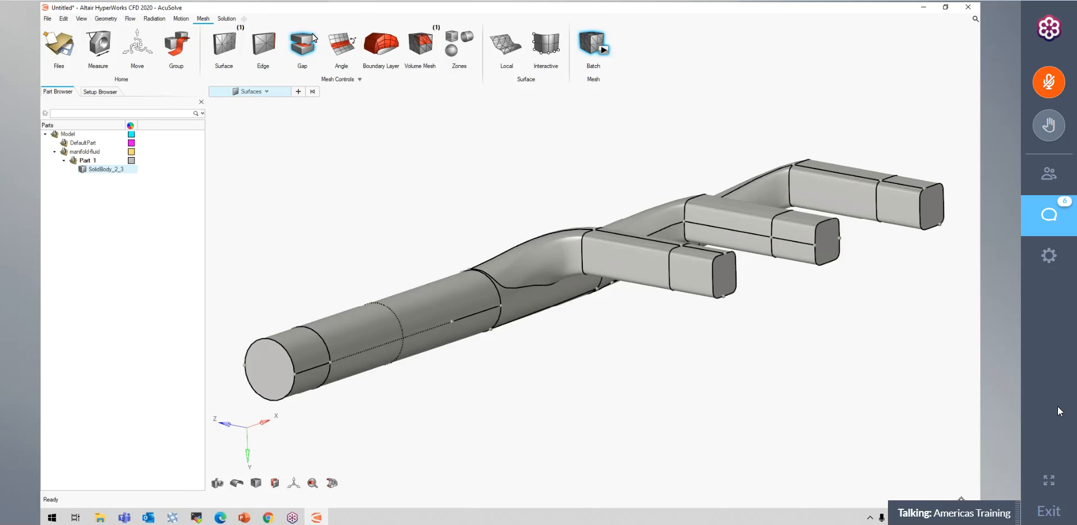
click(605, 51)
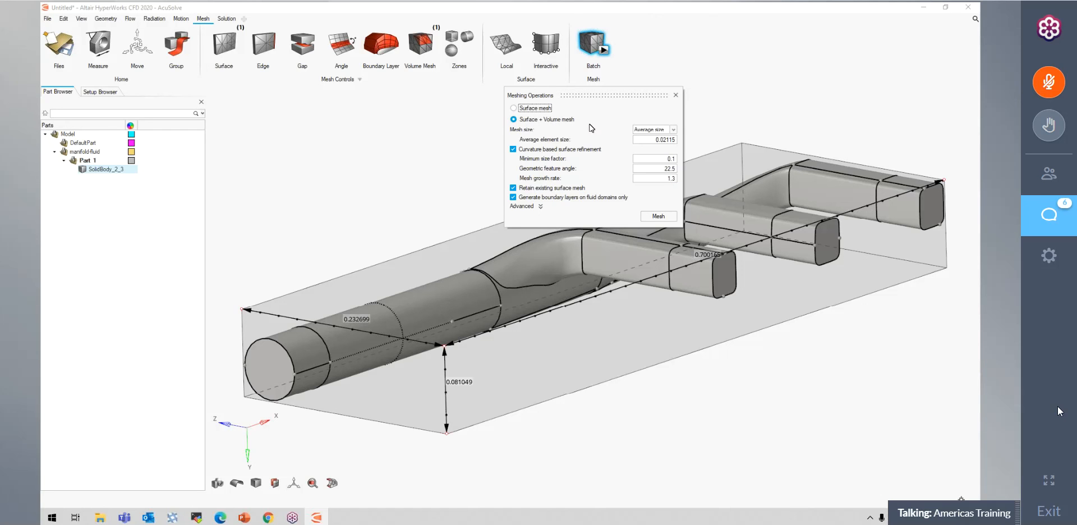
click(657, 139)
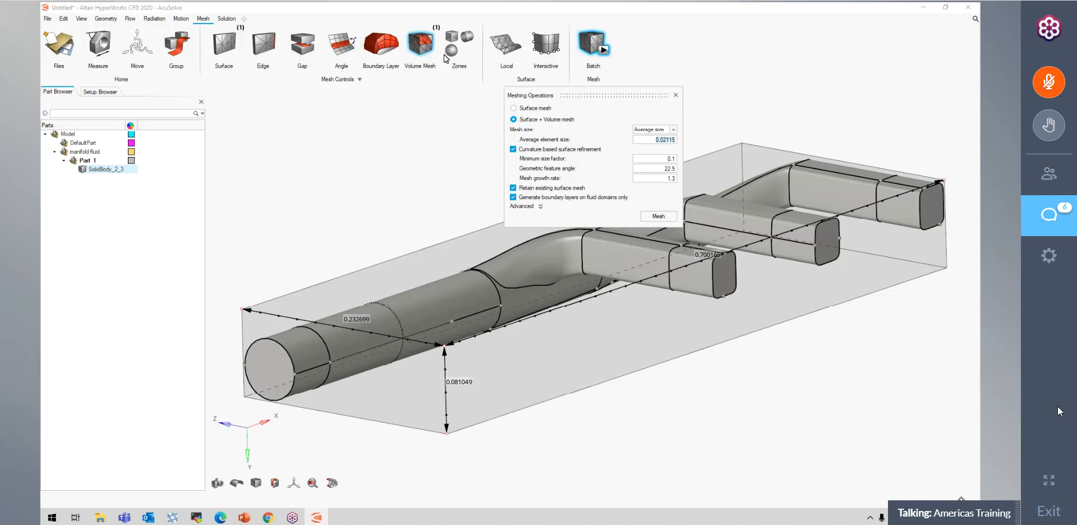
click(672, 140)
click(658, 217)
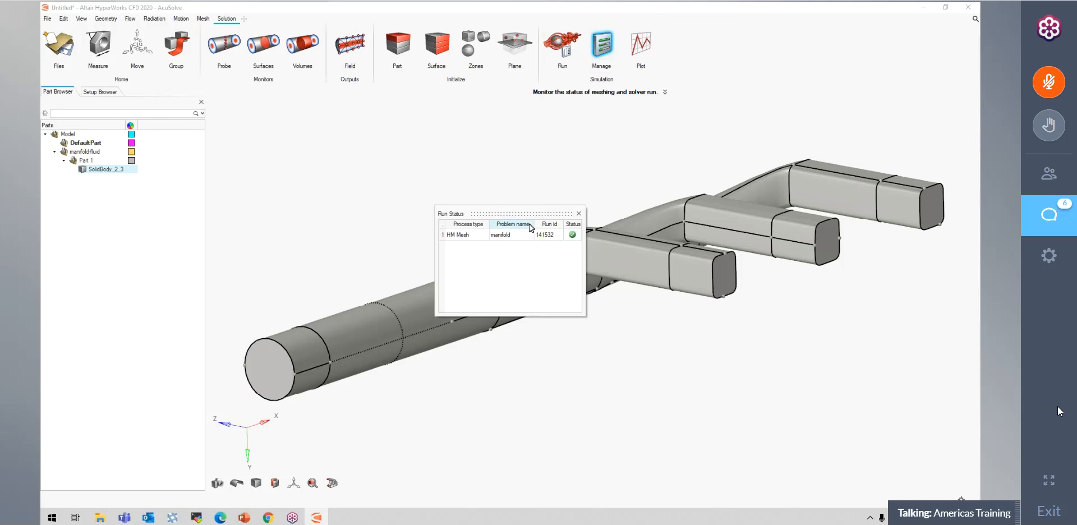
click(578, 215)
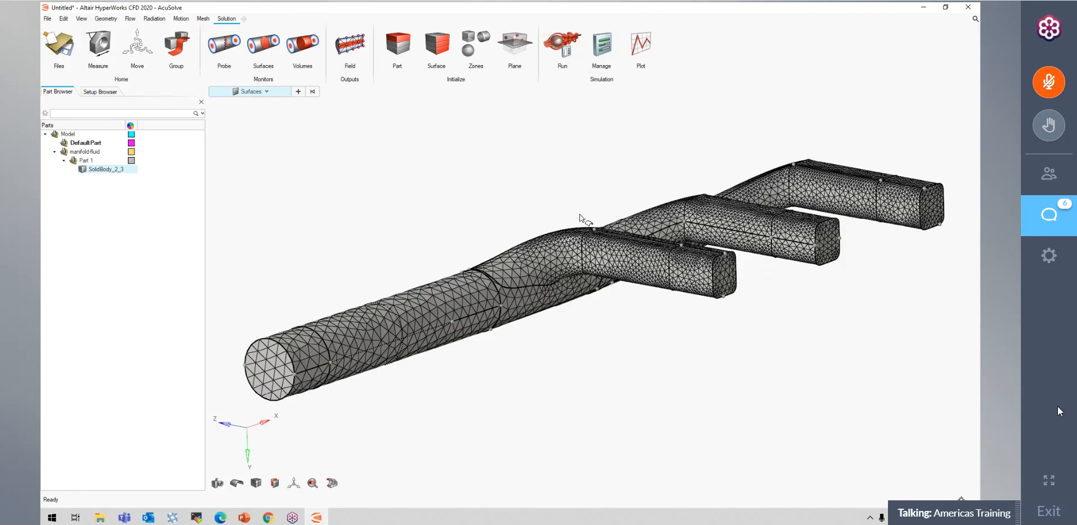
- Enable a section cut through the meshed manifold and orient the model to show the cut interior
right_drag(598, 328, 669, 297)
scroll(669, 297, down, 1)
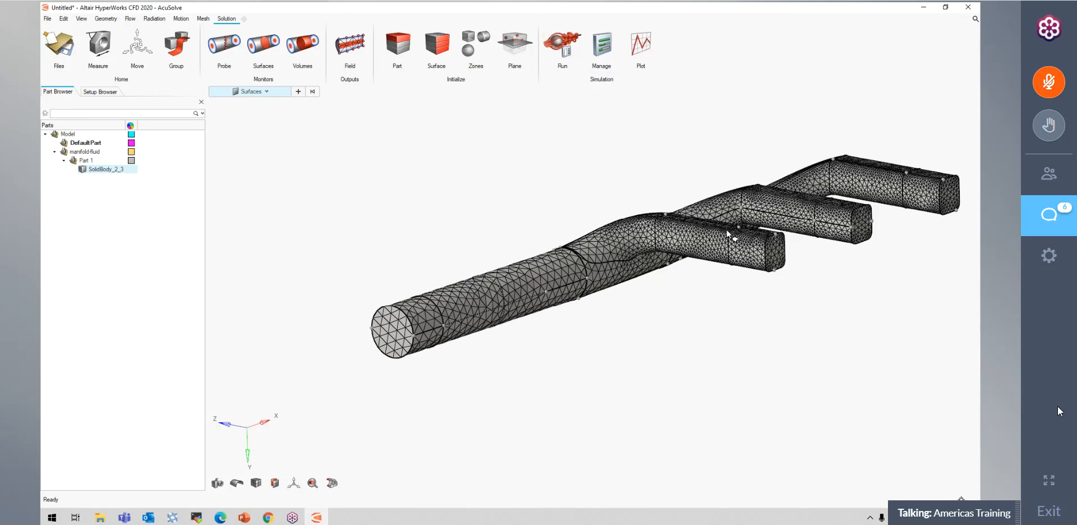
right_drag(727, 235, 713, 270)
scroll(712, 270, down, 2)
middle_drag(713, 269, 673, 268)
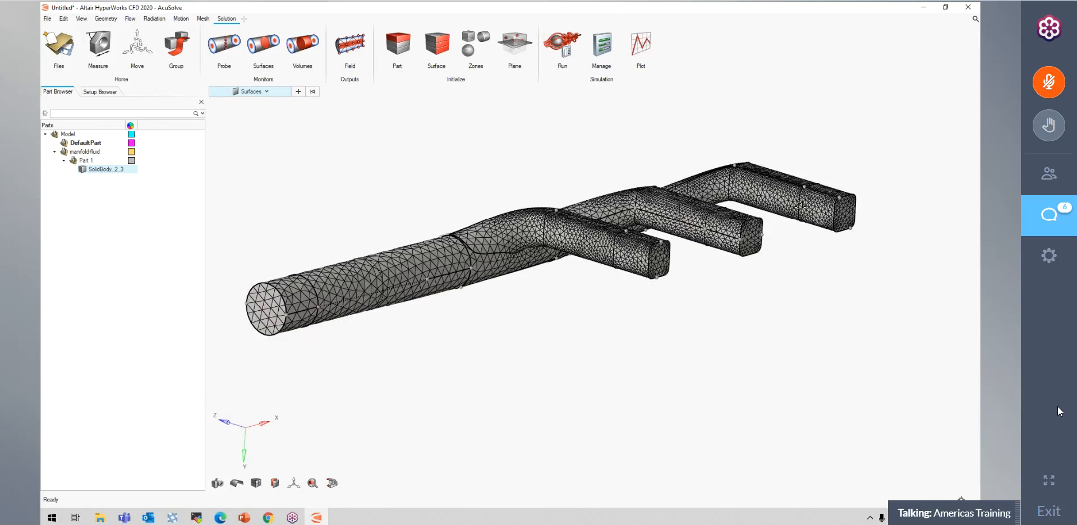
right_drag(673, 268, 733, 234)
click(331, 483)
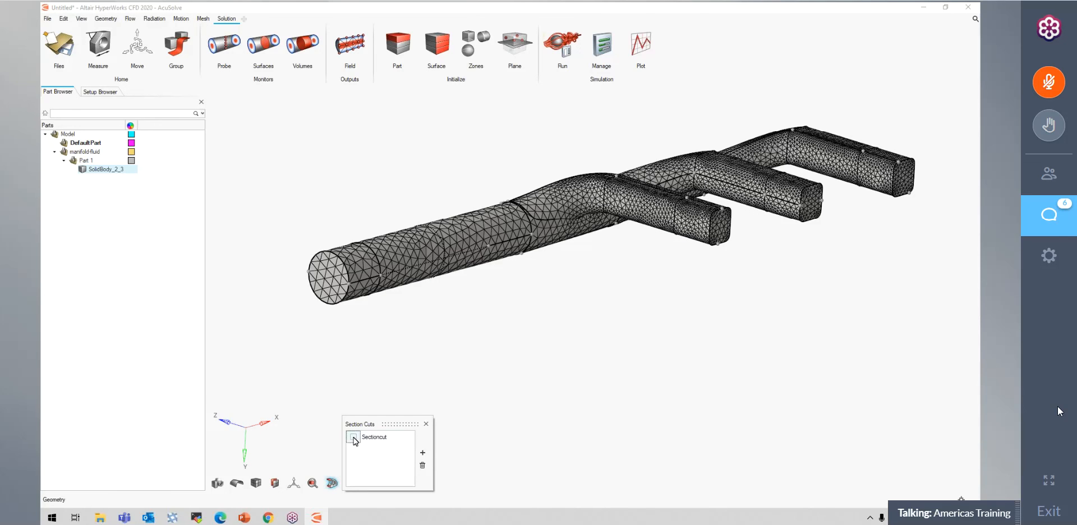
click(354, 436)
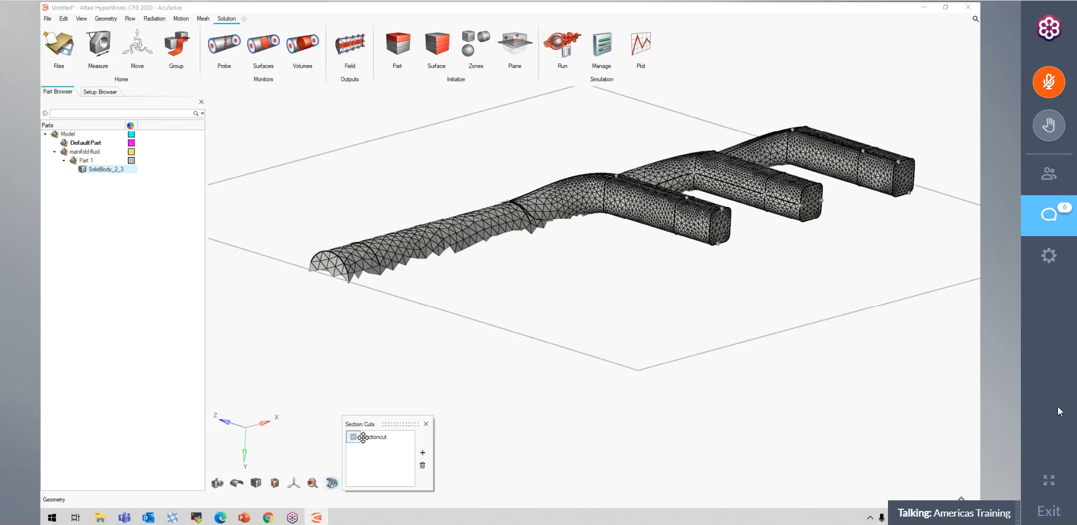
middle_drag(638, 332, 644, 353)
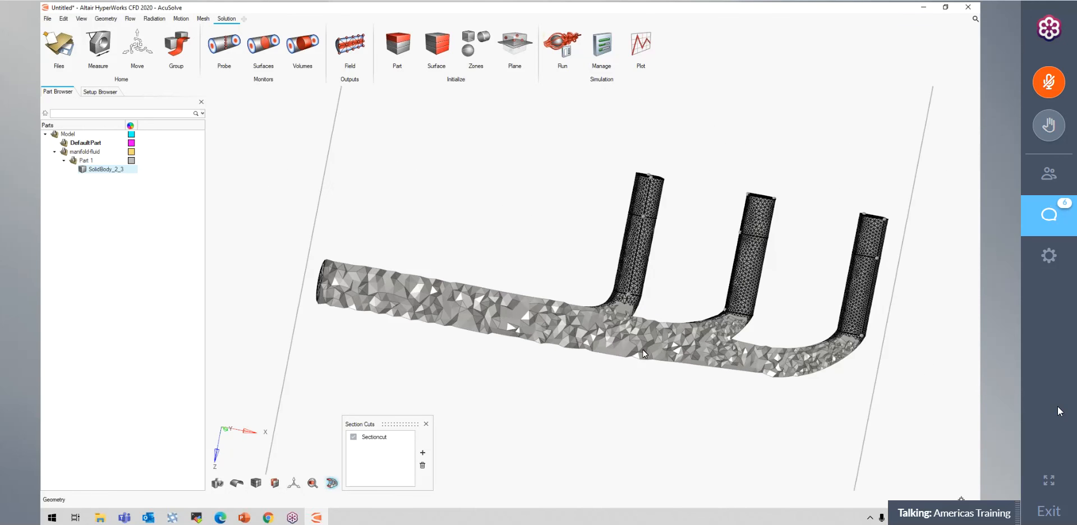
- Examine the interior volume elements along the main pipe and branches up close, and close the section cut
scroll(644, 354, up, 5)
right_drag(677, 375, 614, 349)
scroll(752, 377, down, 2)
middle_drag(613, 349, 417, 425)
scroll(717, 346, down, 2)
scroll(717, 346, up, 5)
scroll(718, 346, down, 6)
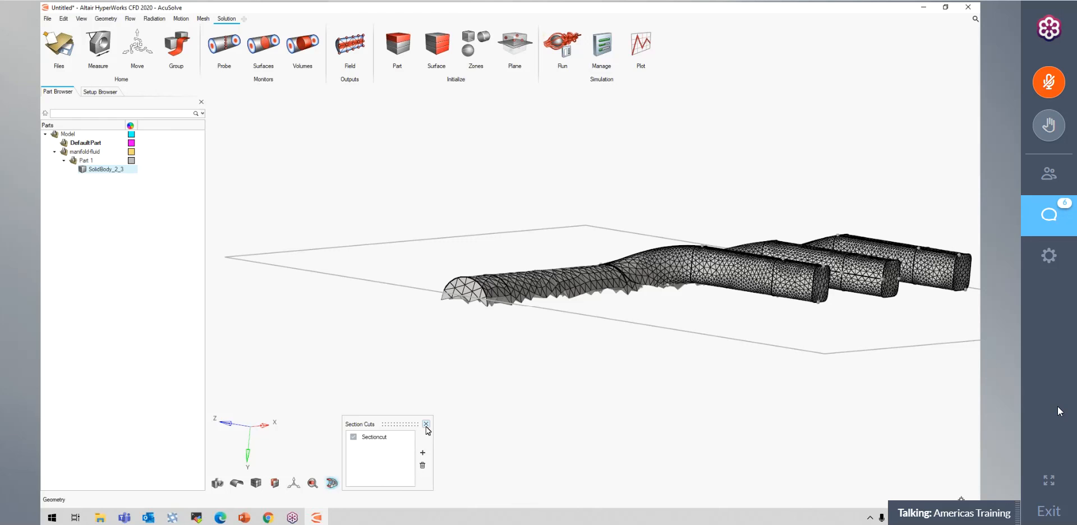
click(426, 423)
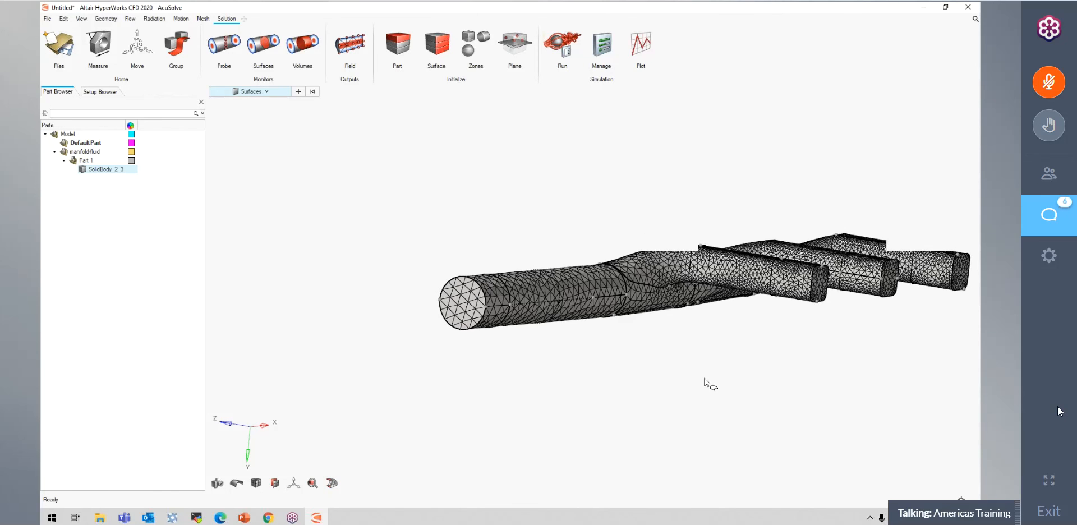
- Examine the outer surface mesh on the main pipe and the three branches from several angles and up close
middle_drag(747, 384, 832, 238)
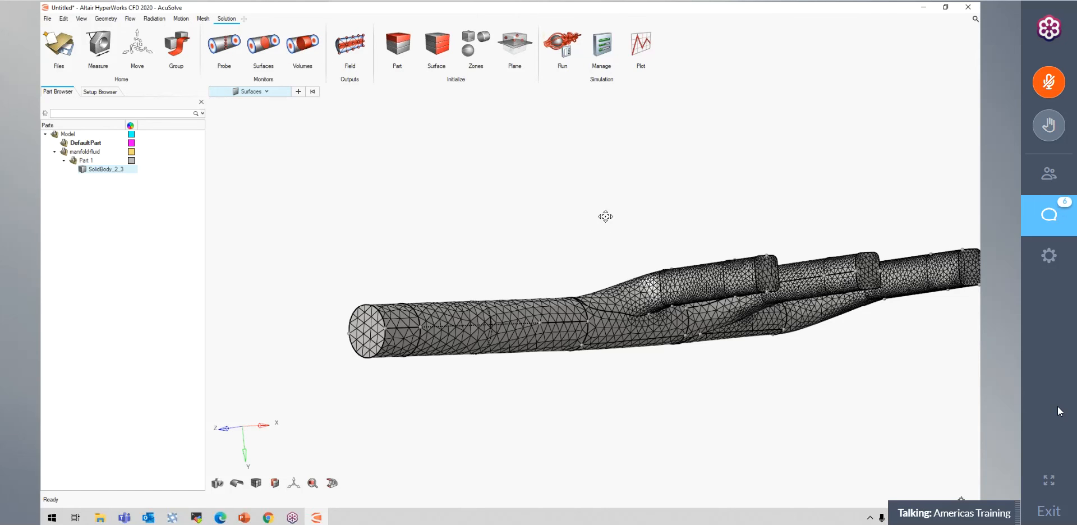
middle_drag(567, 201, 472, 157)
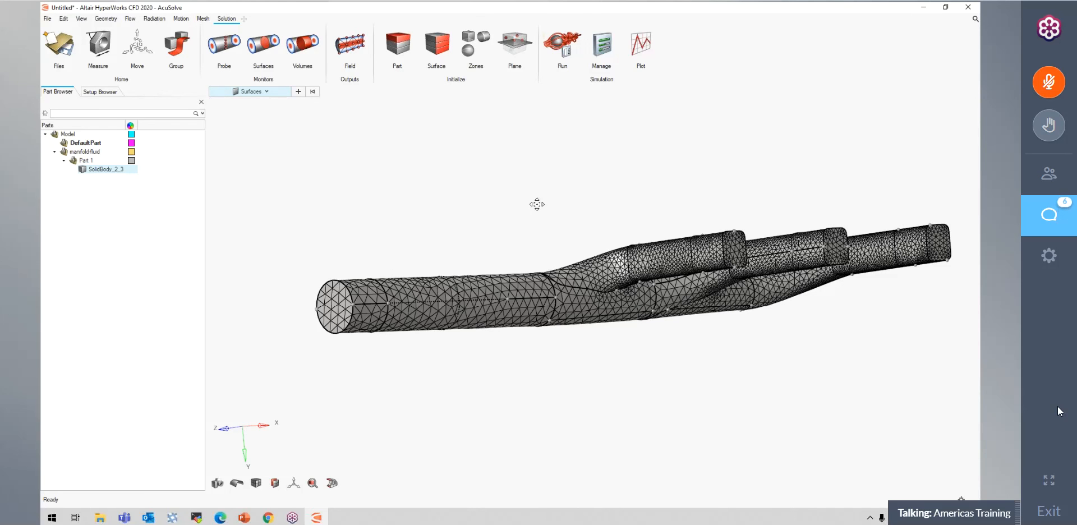
middle_drag(536, 203, 689, 253)
scroll(504, 189, up, 2)
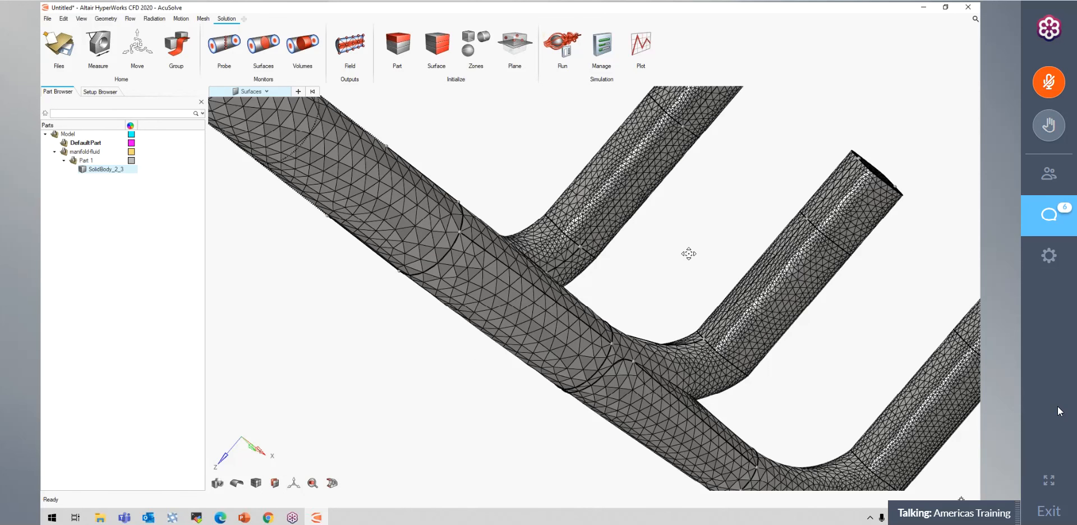
scroll(594, 242, up, 3)
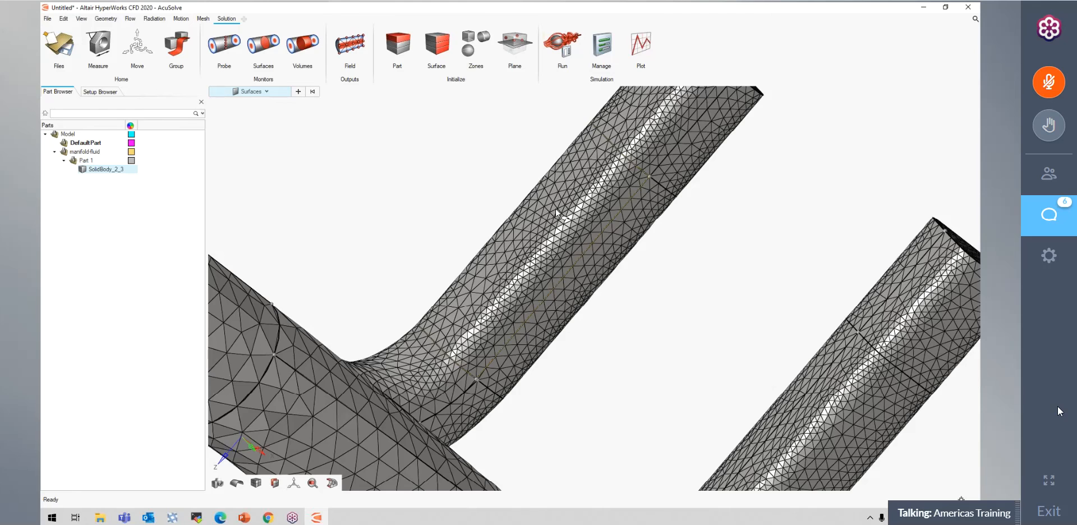
scroll(560, 212, down, 5)
middle_drag(531, 170, 624, 282)
right_drag(624, 283, 681, 340)
middle_drag(425, 187, 408, 147)
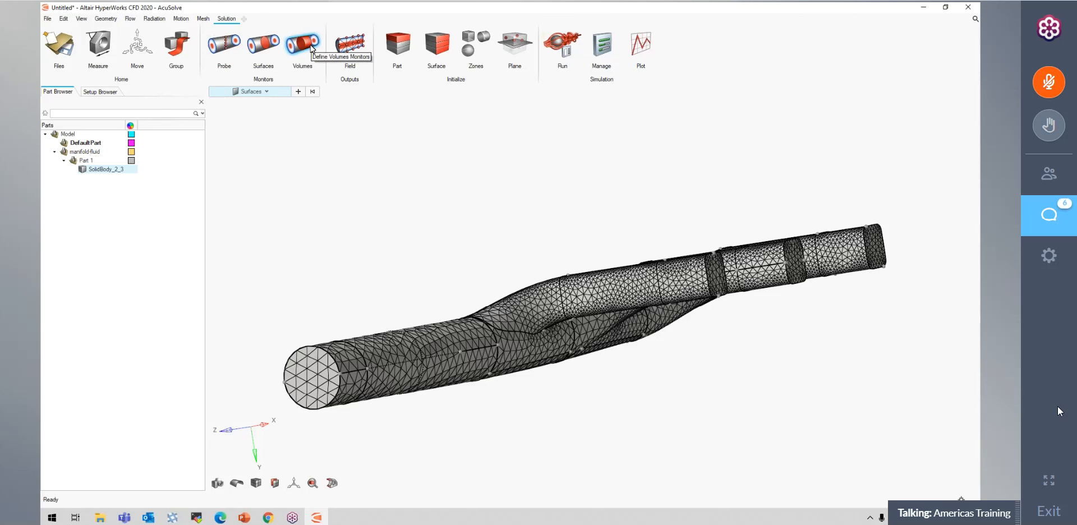
middle_drag(628, 208, 662, 214)
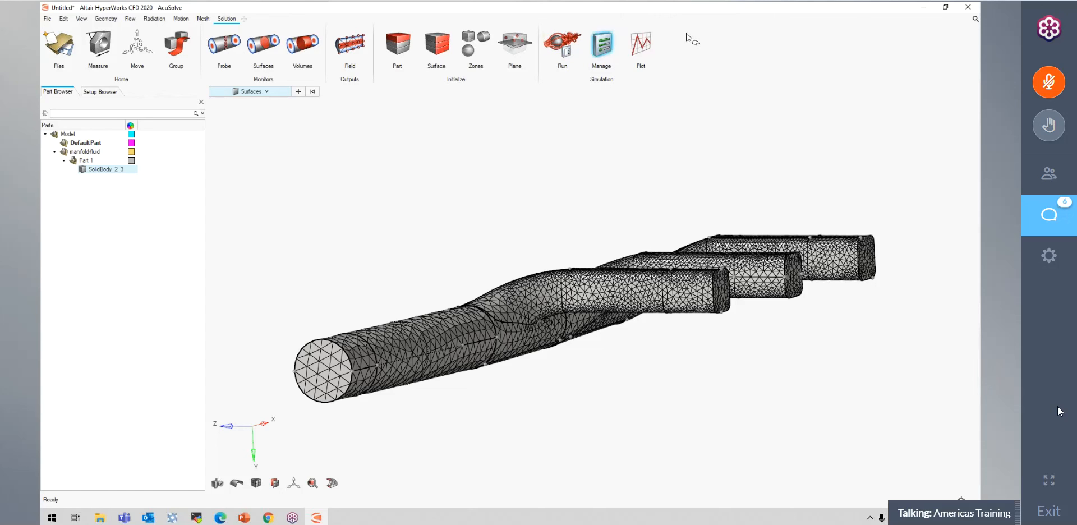
right_drag(752, 161, 443, 160)
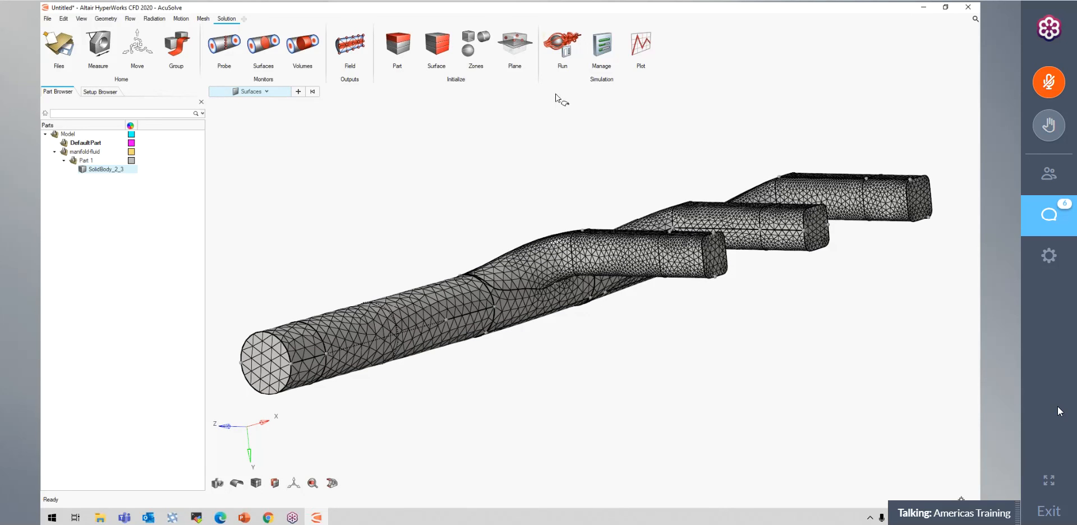
- Open the AcuSolve run settings, enlarge the dialog to show full paths, and examine the AcuRun path
click(564, 49)
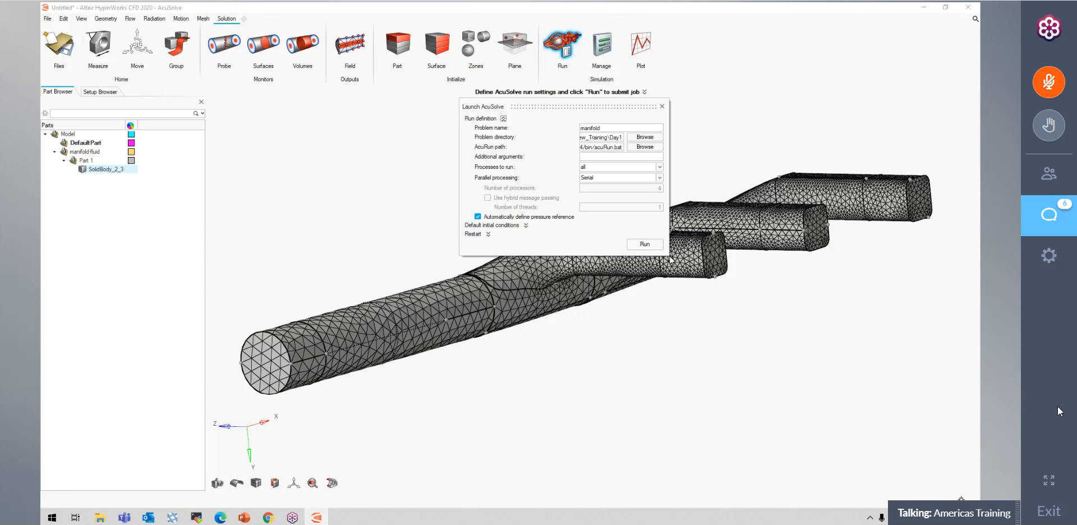
drag(668, 255, 807, 289)
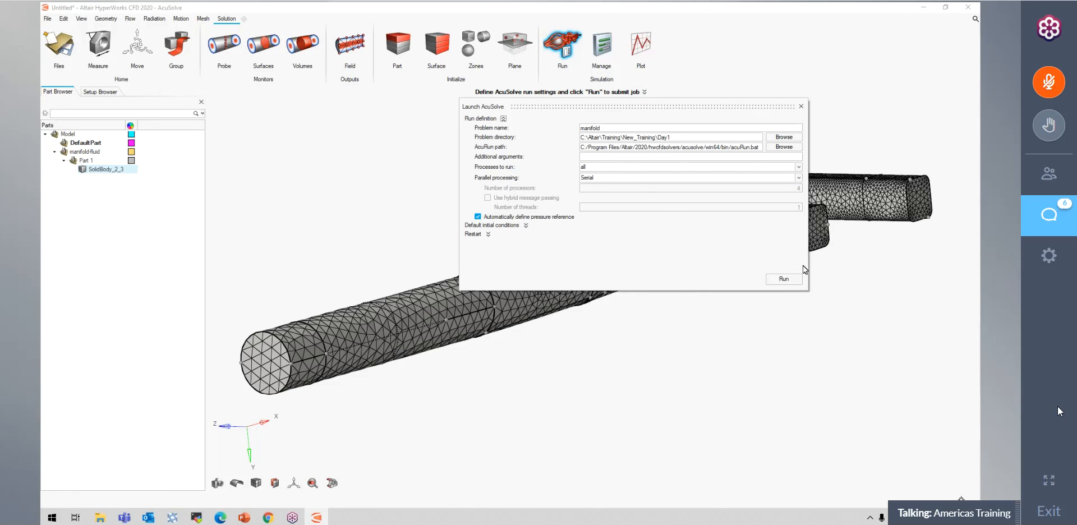
click(628, 148)
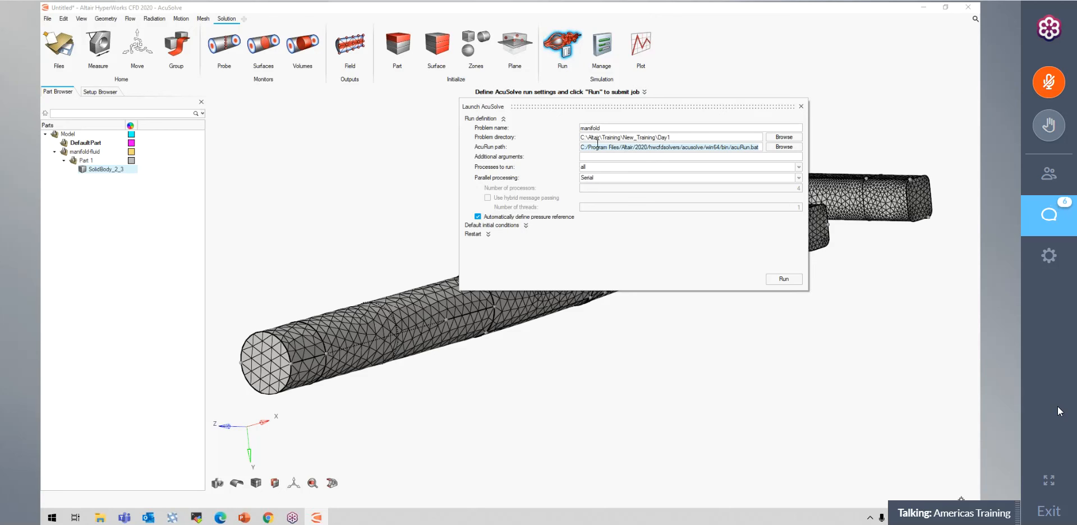
click(757, 147)
drag(741, 147, 734, 147)
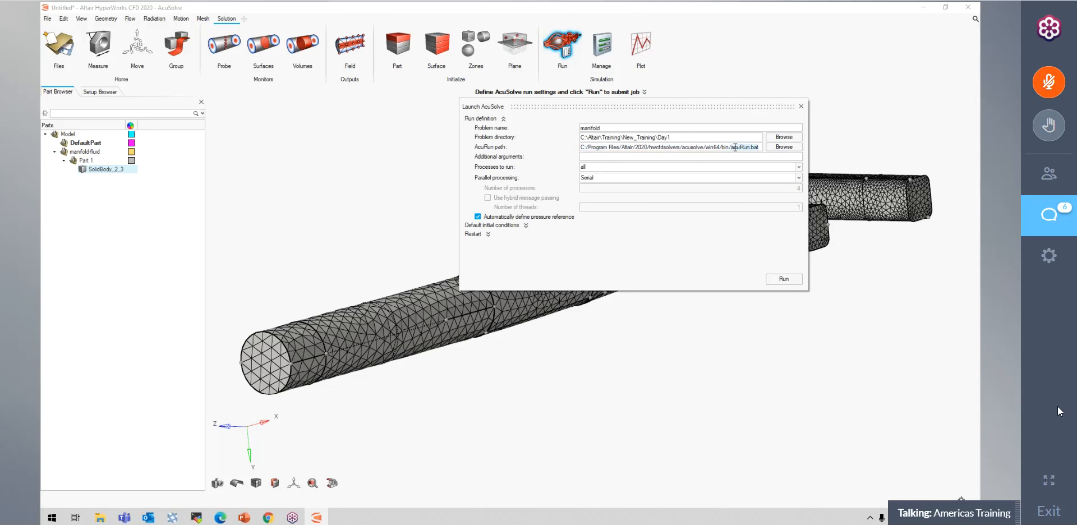
drag(581, 147, 762, 150)
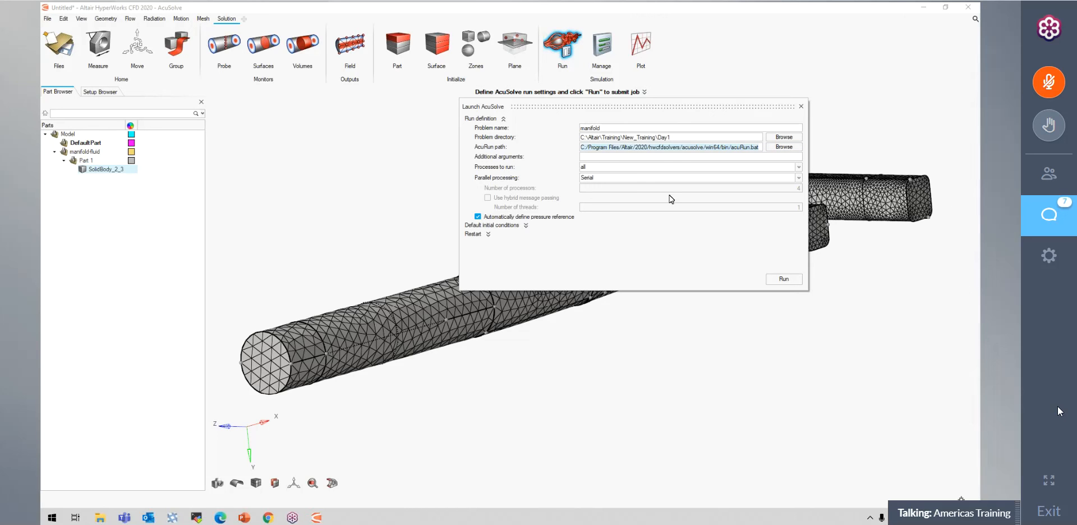
click(636, 147)
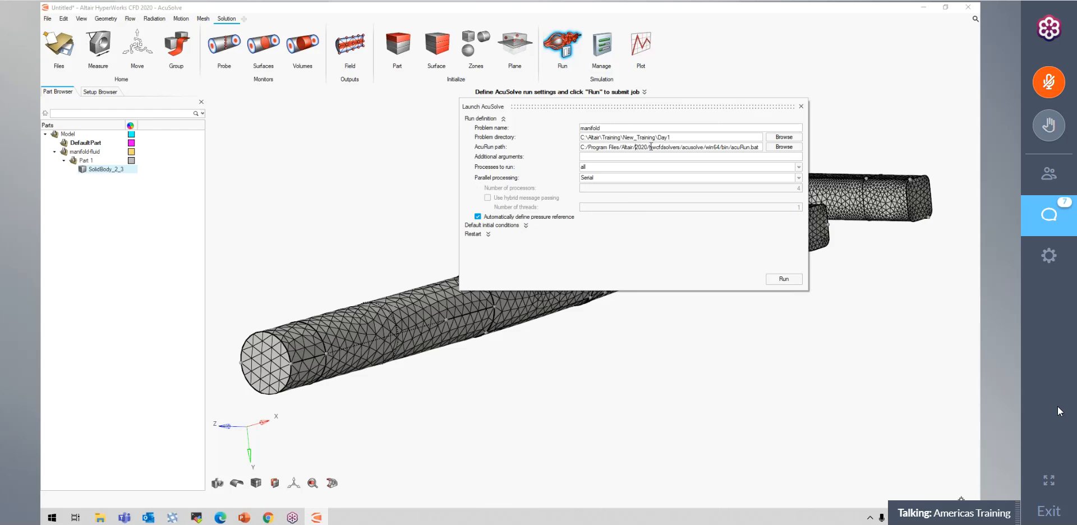
drag(639, 147, 764, 149)
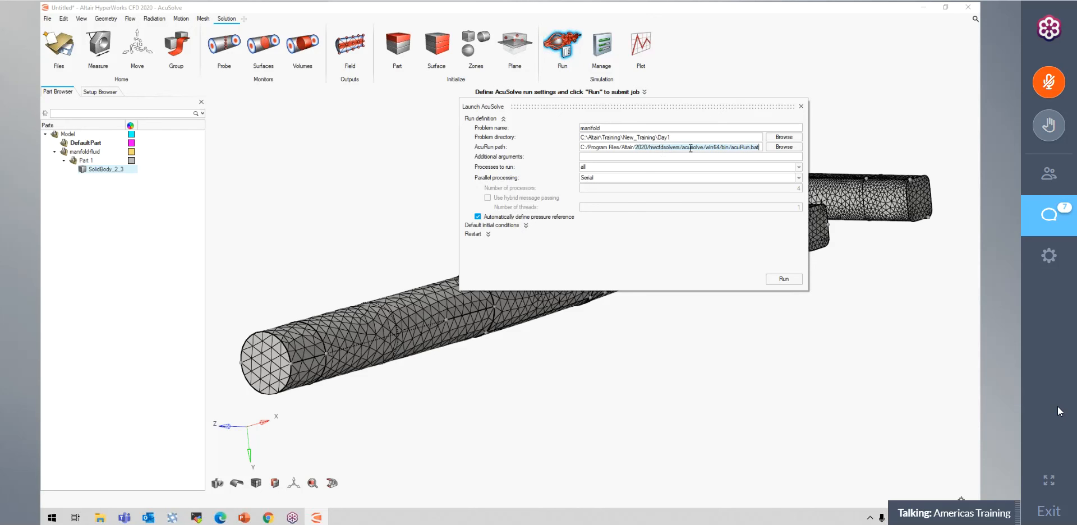
- Examine the problem name and the problem directory in the AcuSolve run definition
click(637, 138)
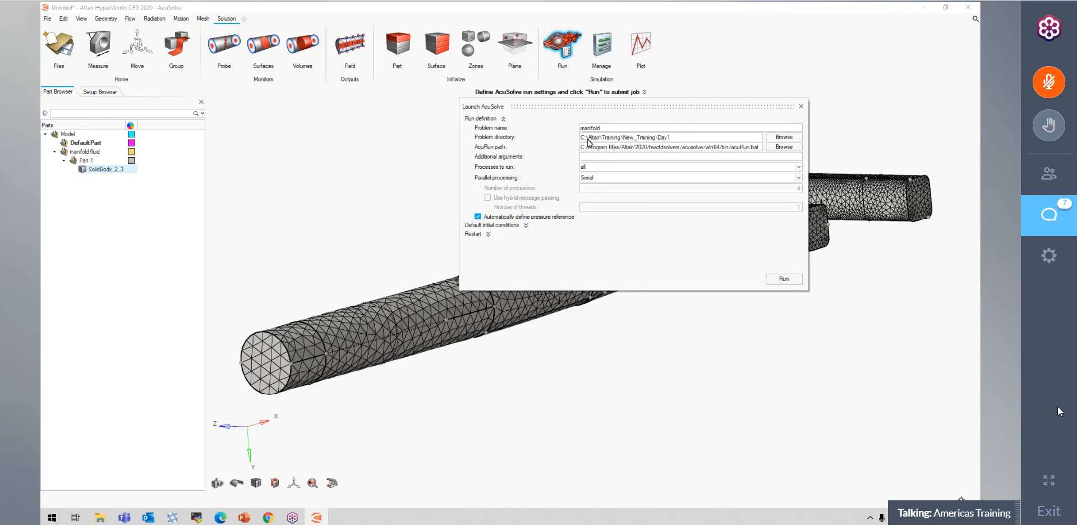
click(614, 127)
double_click(592, 127)
double_click(602, 128)
click(667, 138)
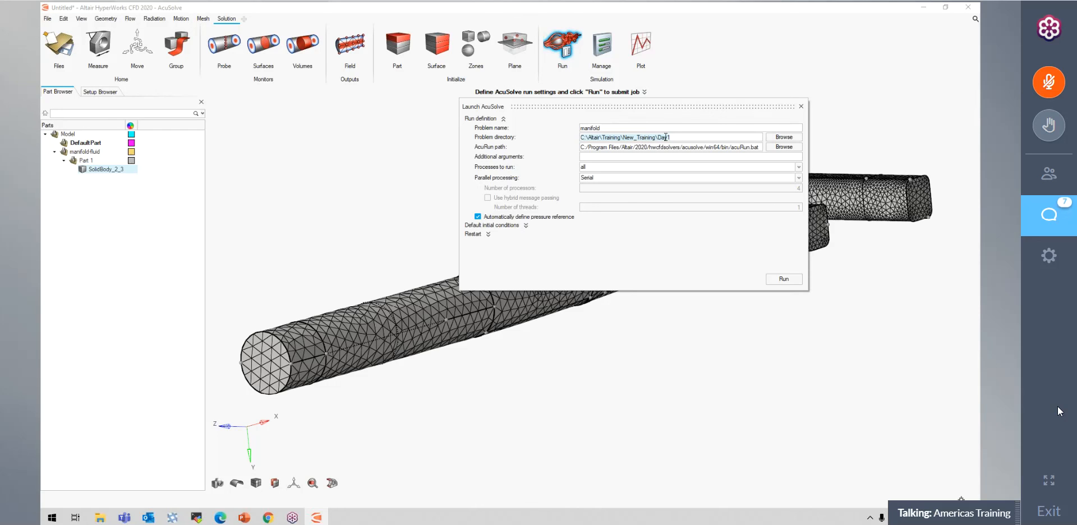
click(611, 127)
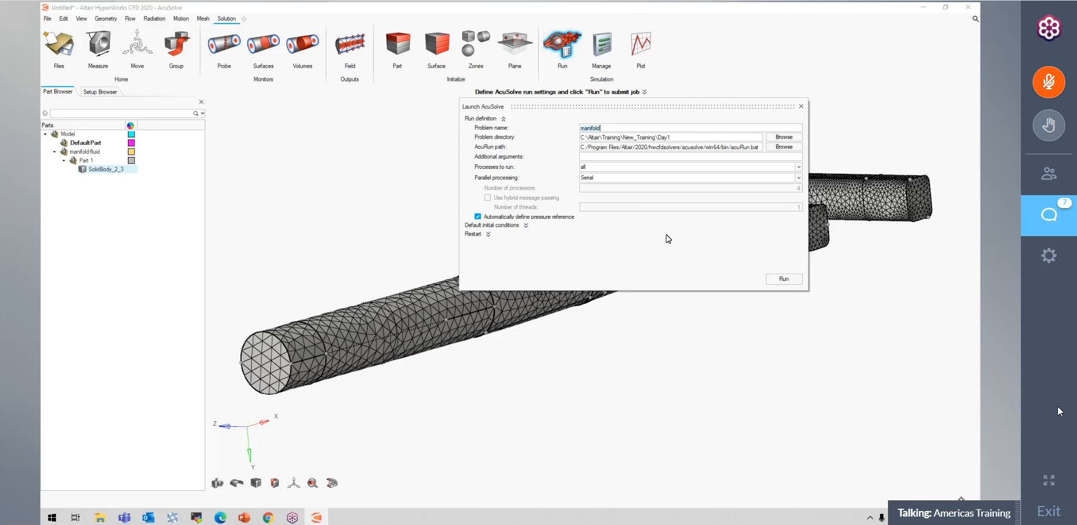
click(625, 129)
click(694, 128)
triple_click(678, 137)
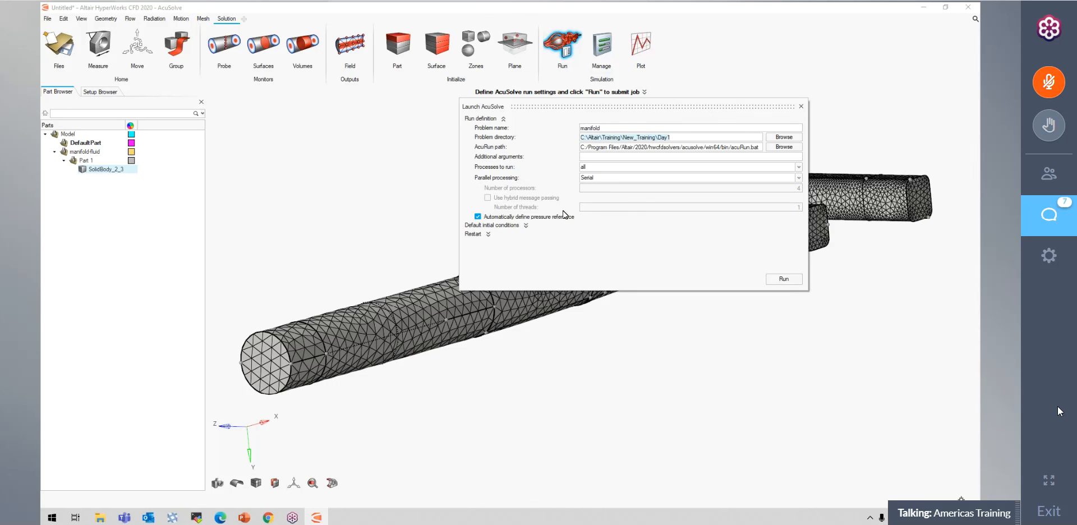
- Launch the AcuSolve run of the manifold problem, select its run status entry, and move the status window clear of the model
click(784, 280)
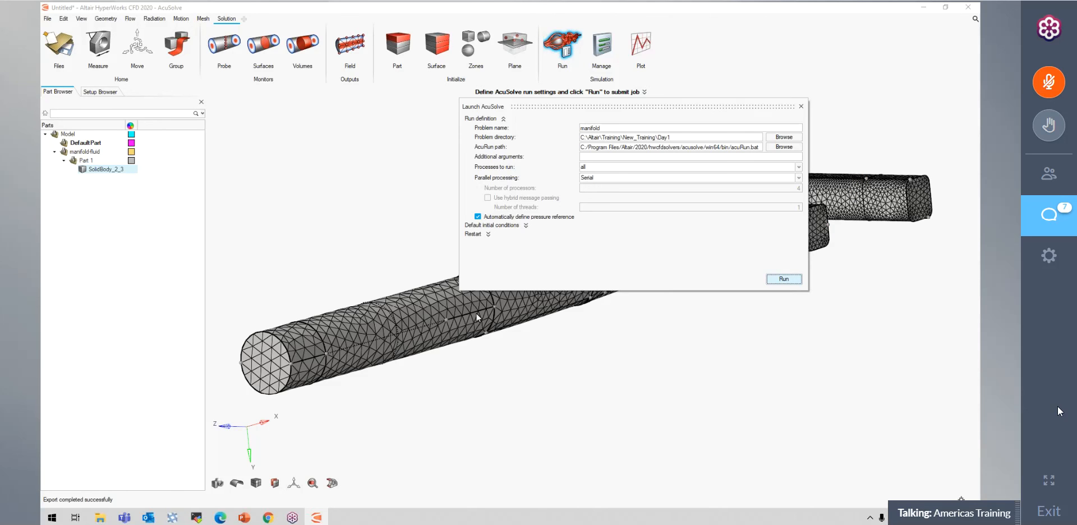
key(Return)
click(456, 235)
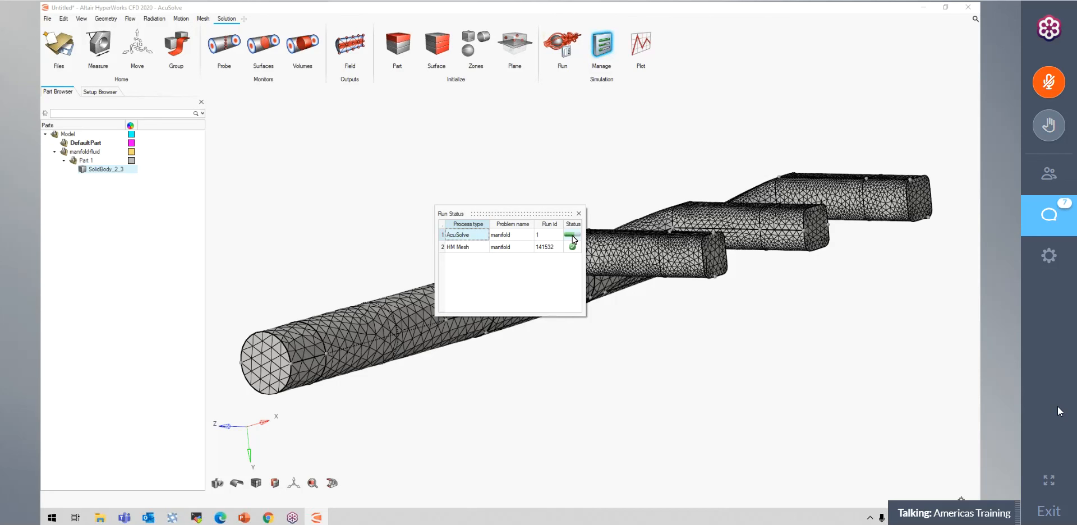
drag(540, 214, 501, 126)
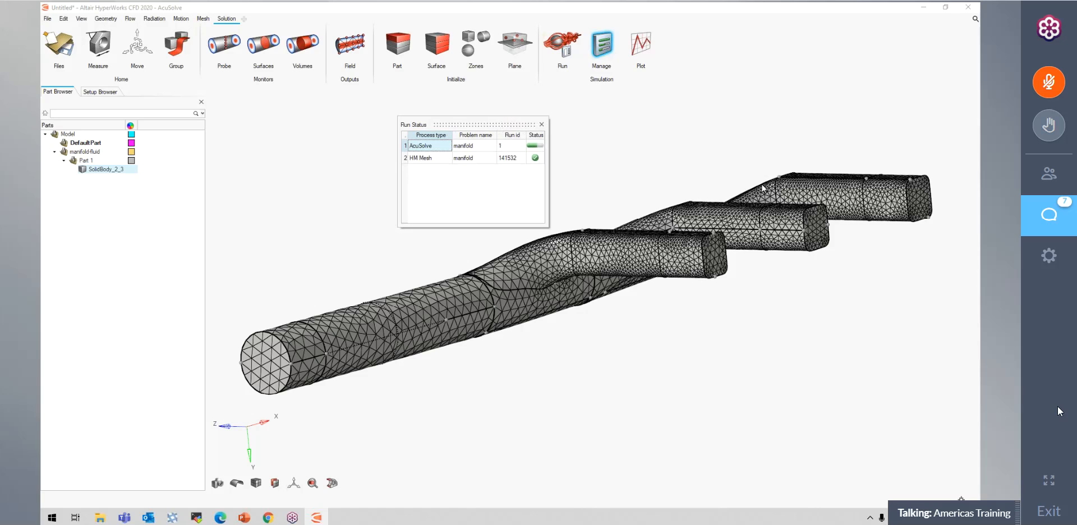
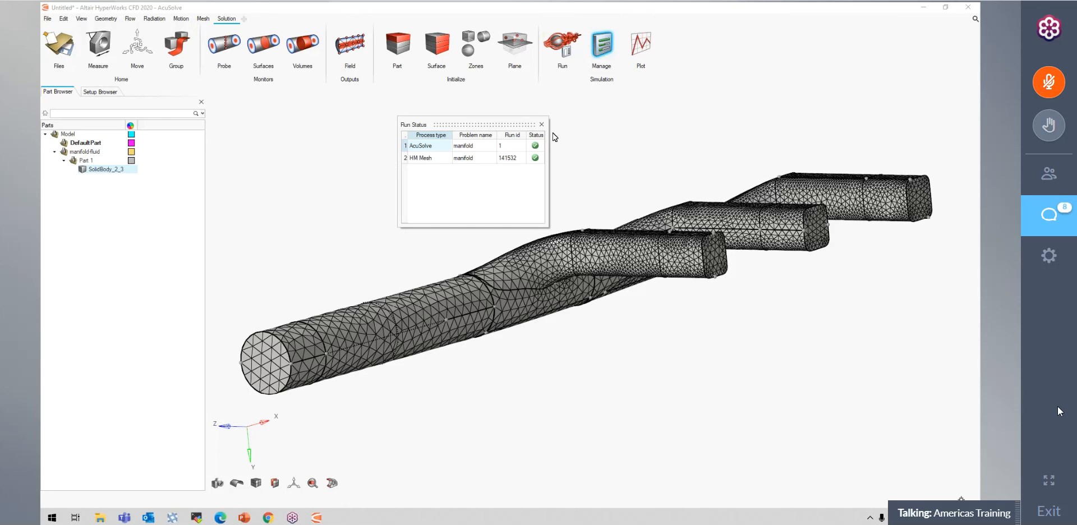
- Check the meshed manifold and the run status list, selecting the HM Mesh entry
right_drag(715, 154, 752, 154)
scroll(559, 256, up, 4)
scroll(467, 338, down, 5)
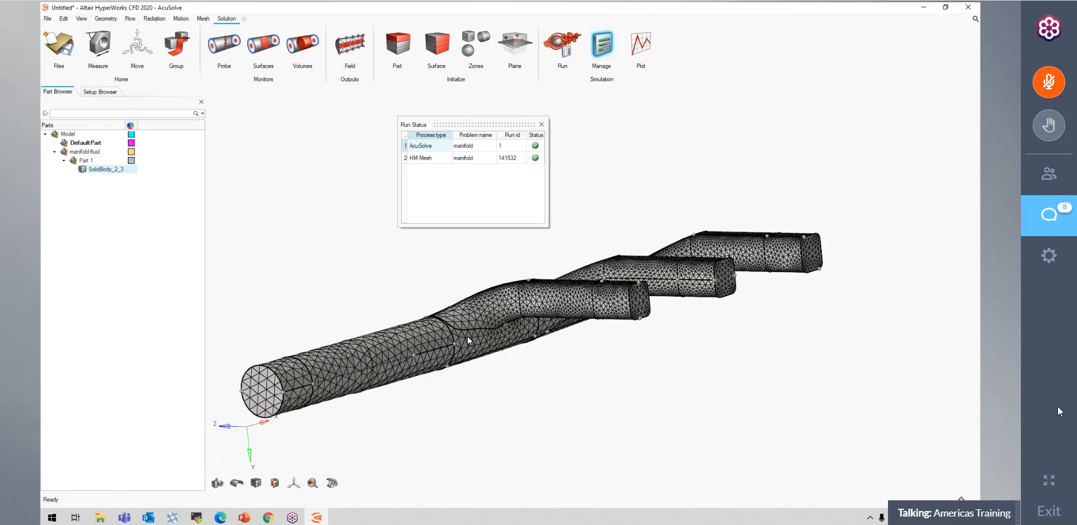
click(441, 157)
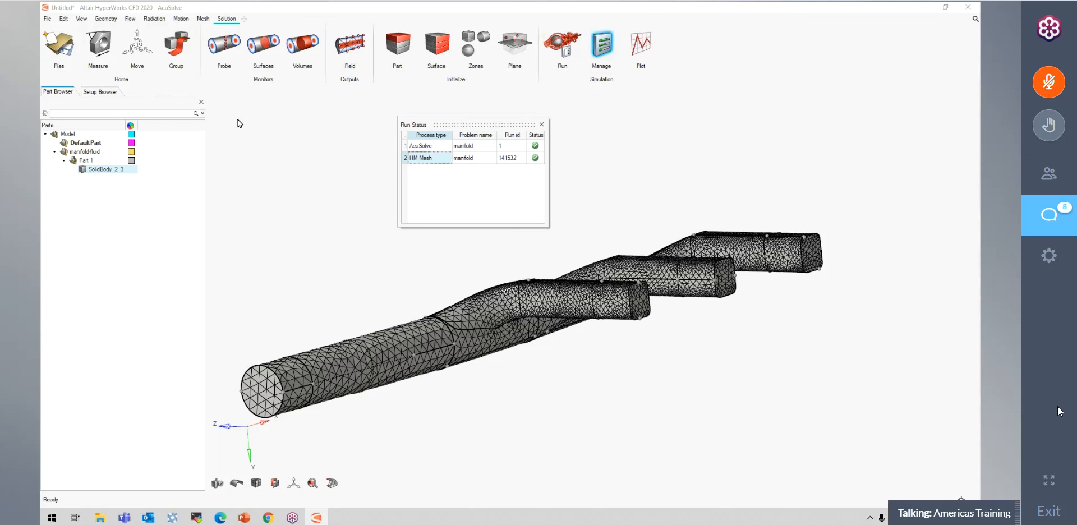
- Try the geometry Boolean tool and the FE geometry Fix tool on the meshed manifold, and cancel both
click(106, 19)
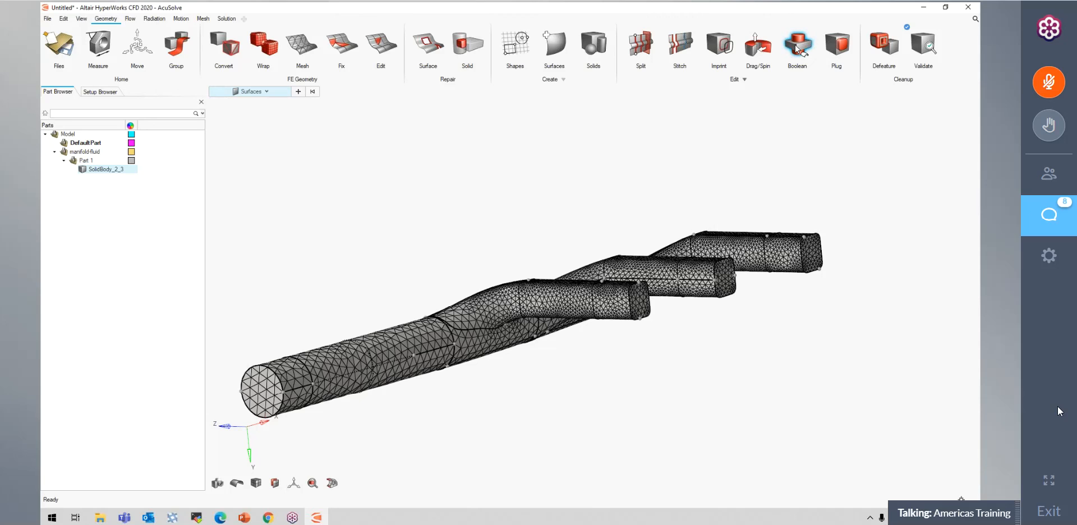
click(798, 50)
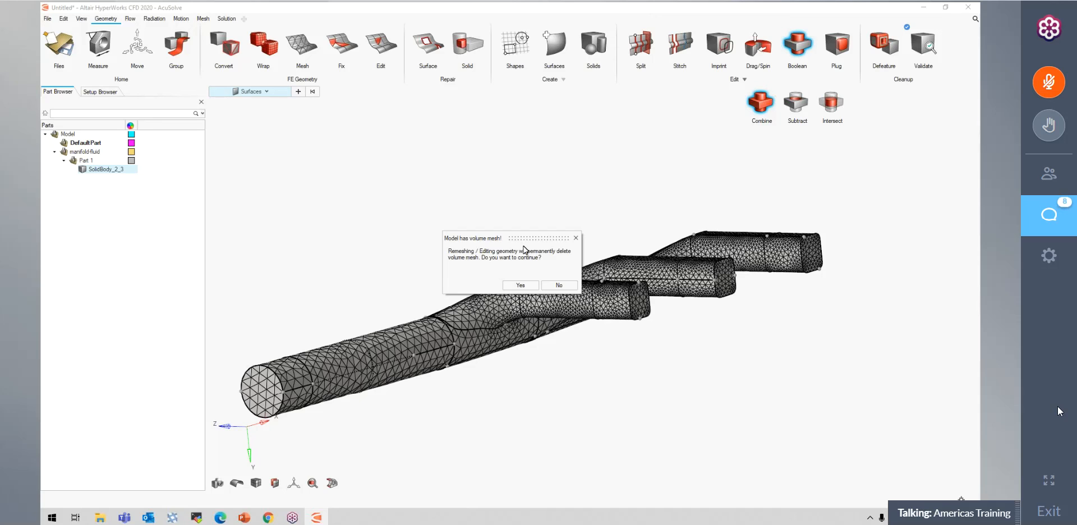
click(576, 239)
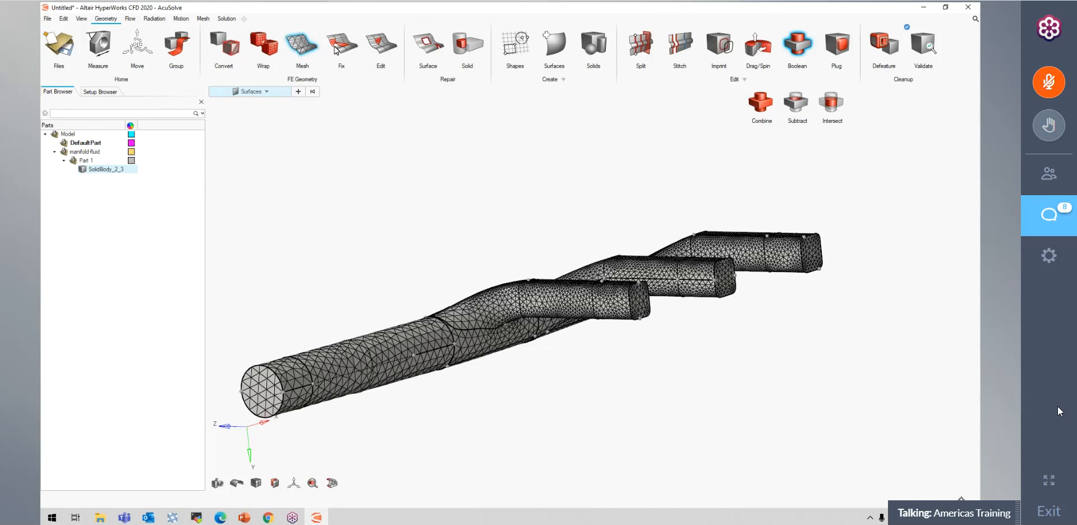
click(342, 46)
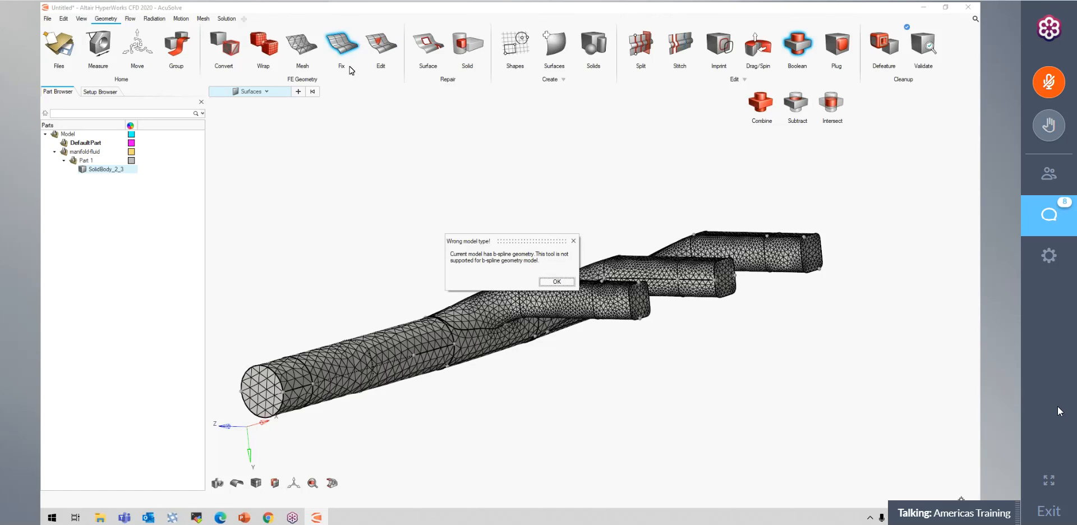
click(573, 241)
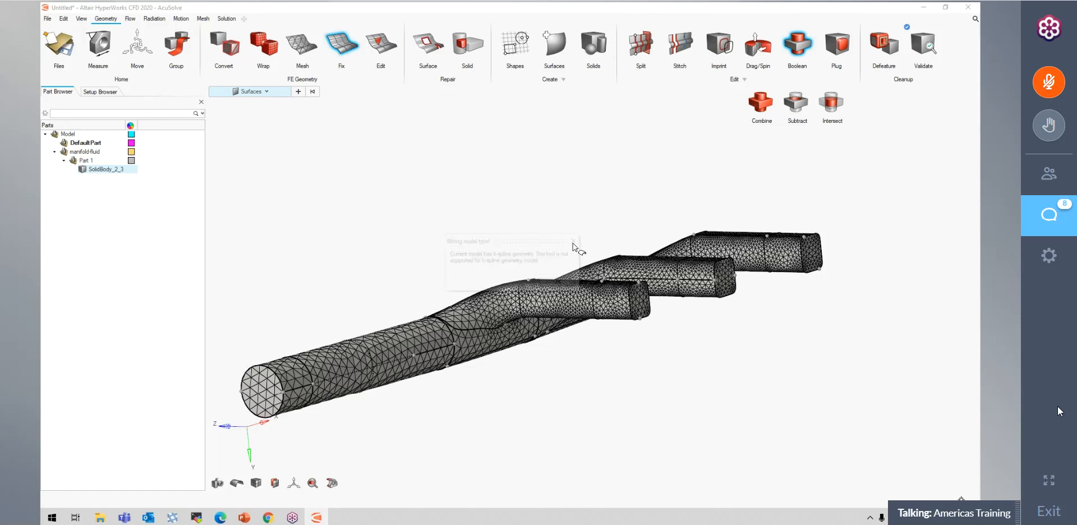